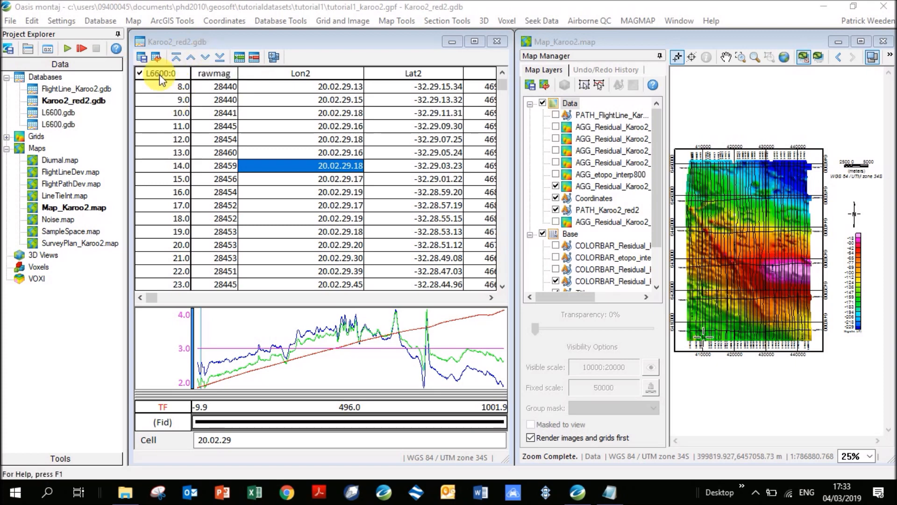
Step: Select the sharp anomaly near the northern end of the L6600 profile and zoom the map to its location
drag(415, 374, 436, 377)
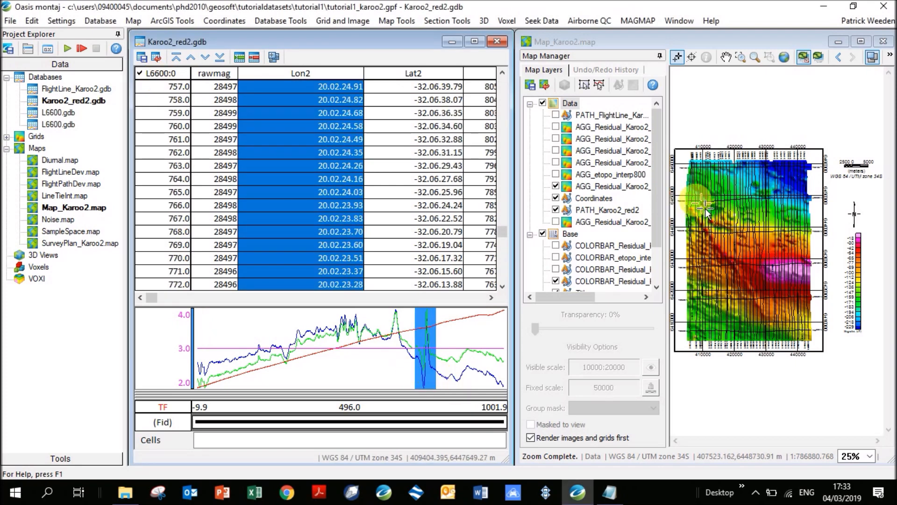
click(740, 57)
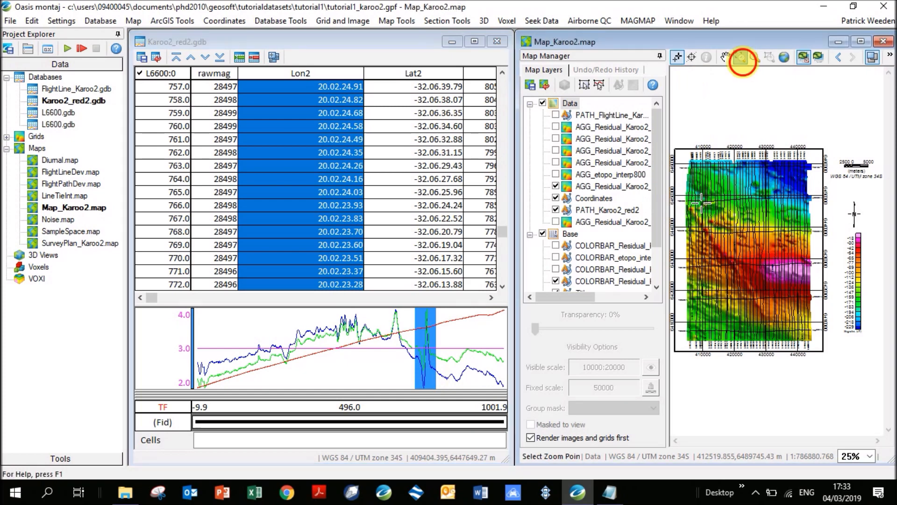
drag(694, 197, 711, 218)
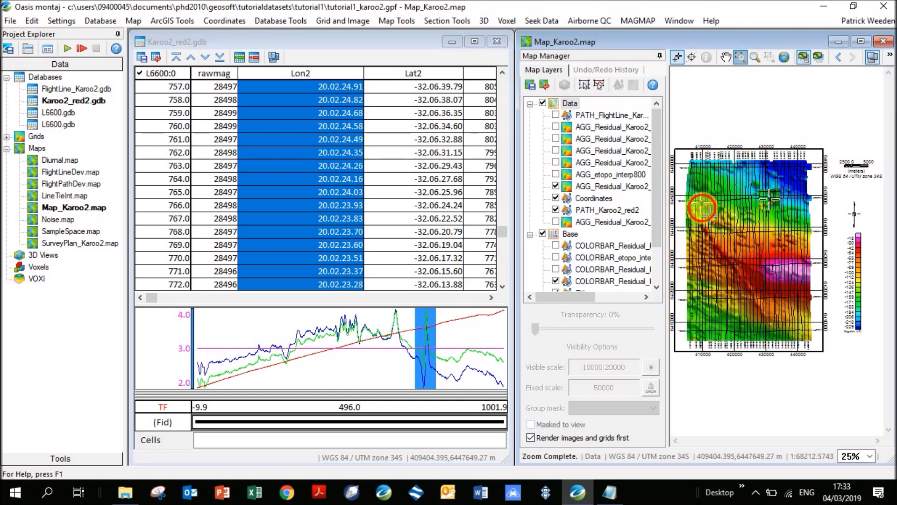
Step: Zoom the L6600 profile in on the sharp anomaly and locate the low beside its peak on the map
right_click(417, 361)
click(468, 286)
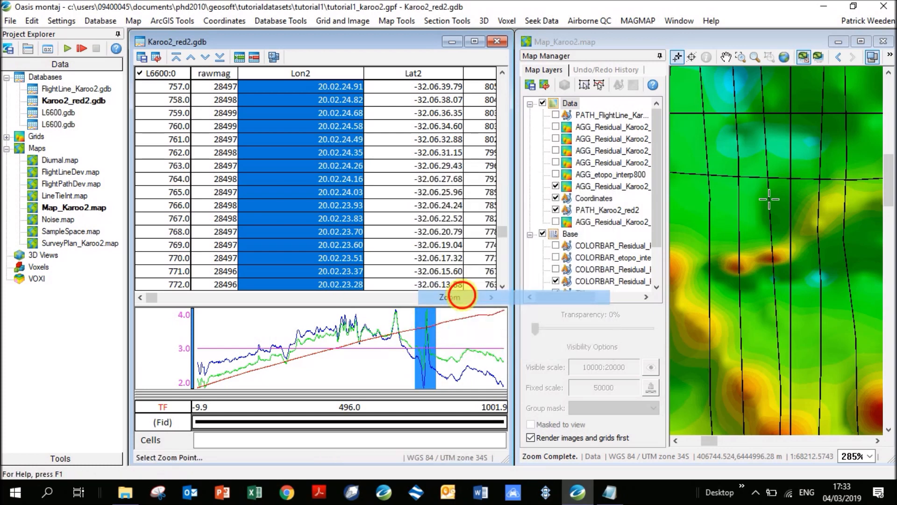
drag(415, 319, 459, 397)
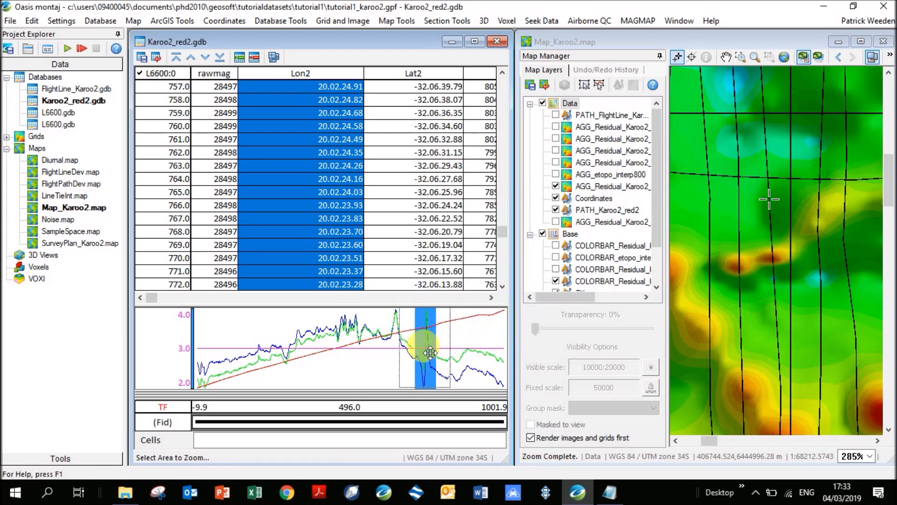
click(440, 356)
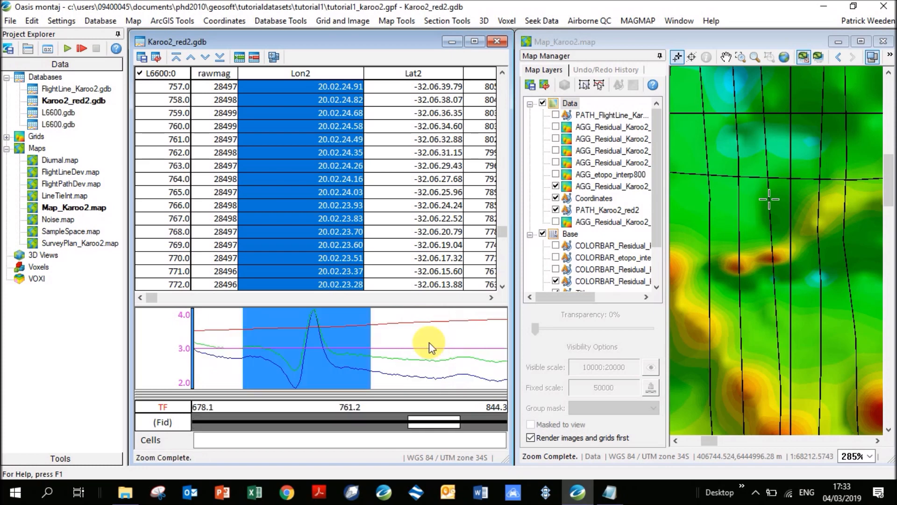
click(312, 358)
click(291, 372)
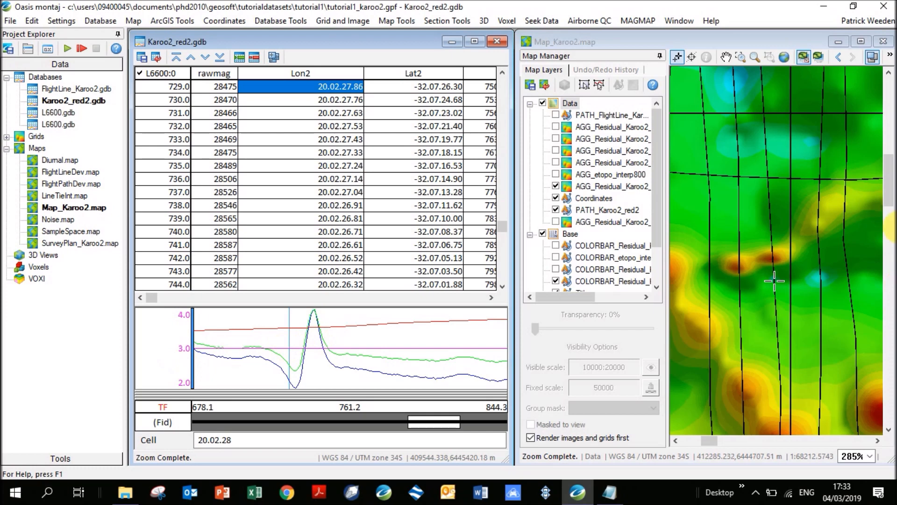
Step: Show the western part of the survey map at a wider scale, with the anomaly and the line labels in view
click(699, 52)
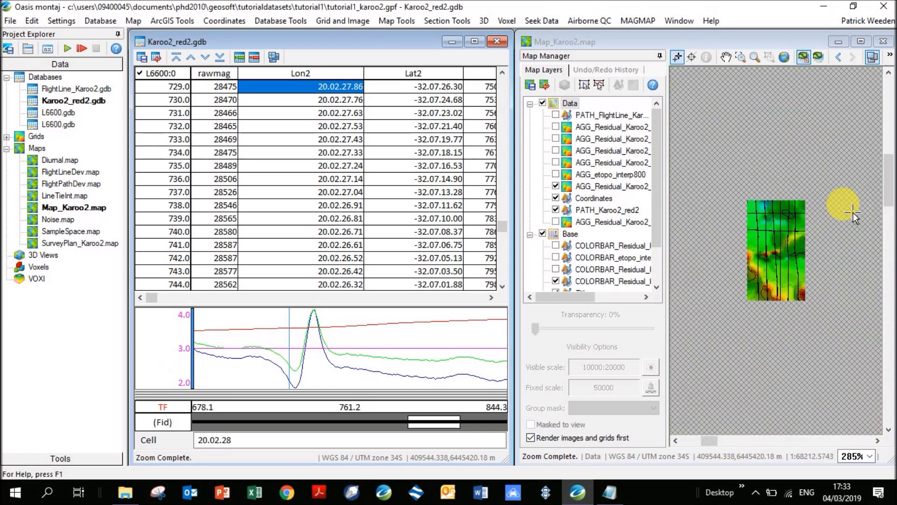
drag(736, 439, 748, 441)
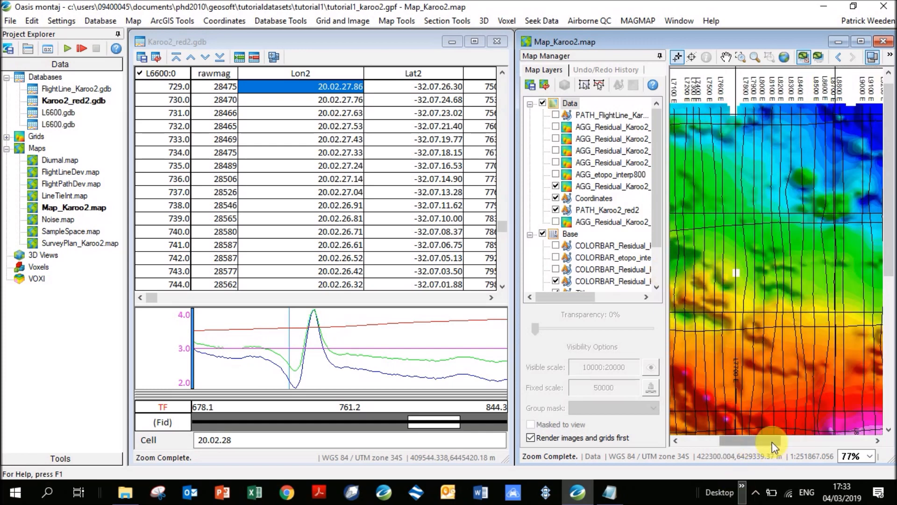
drag(772, 441, 750, 444)
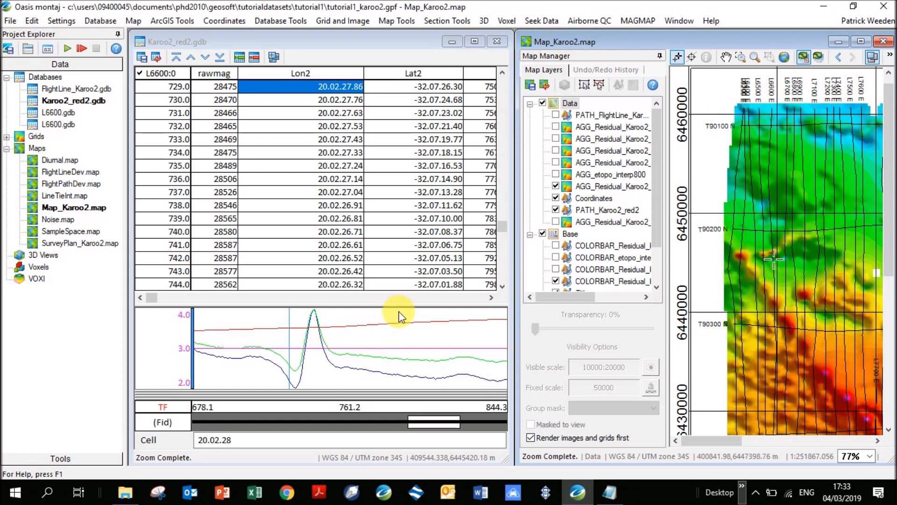
Step: Rescale the L6600 profile to its full extents and select the section around the sharp anomaly
right_click(283, 368)
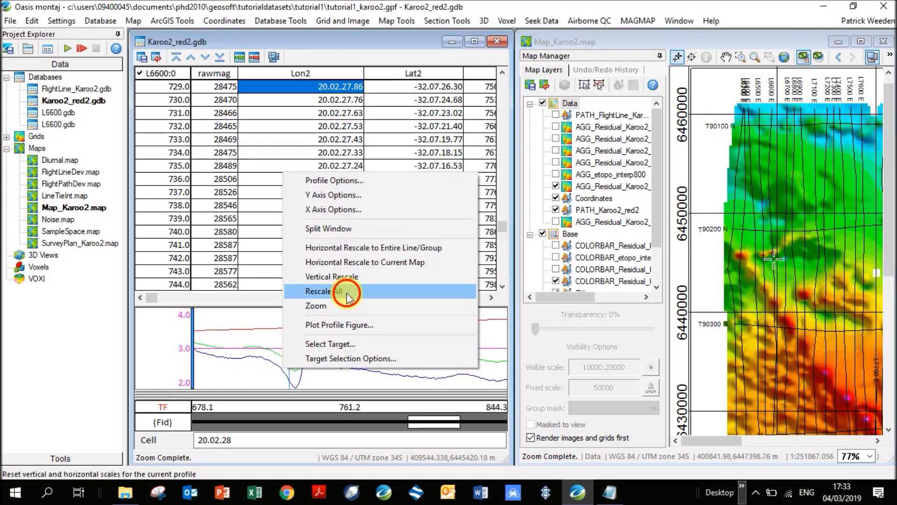
click(295, 291)
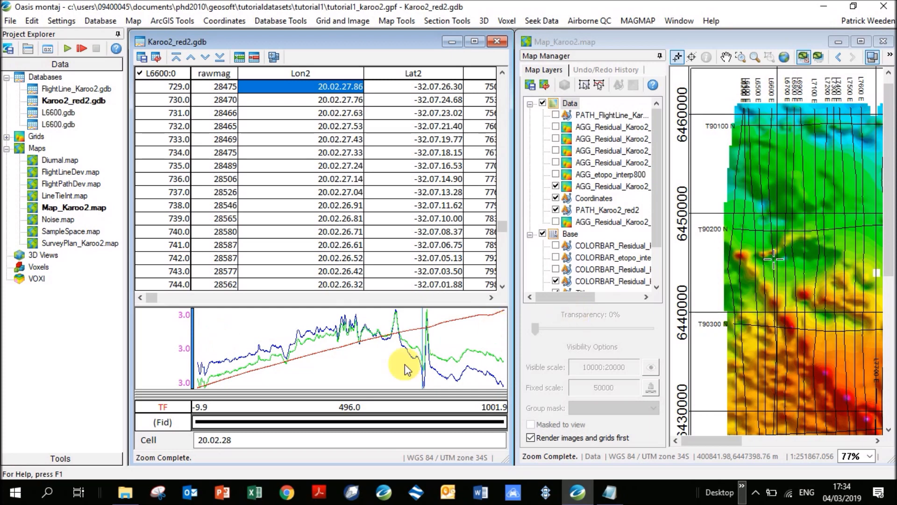
drag(405, 369, 444, 360)
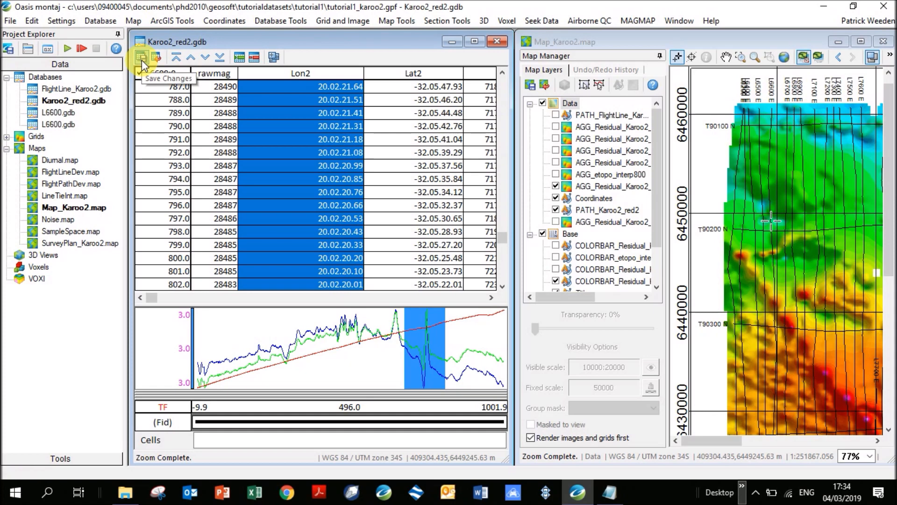
Step: Save a copy of the Karoo2_red2 database as L6600.gdb, overwriting the existing file
click(103, 21)
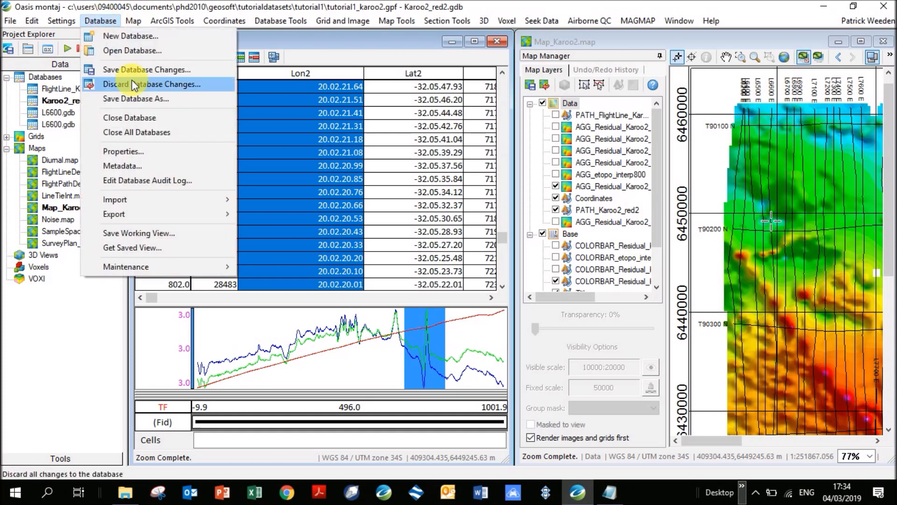
click(135, 98)
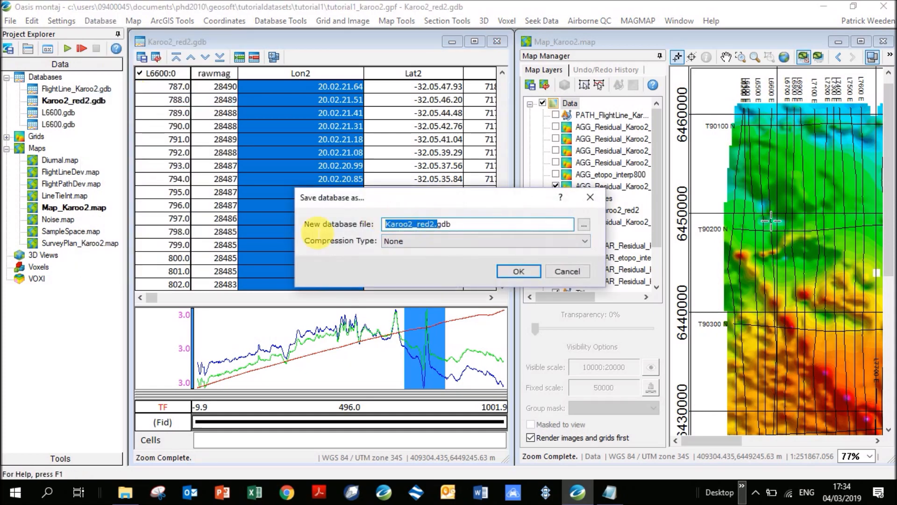
drag(438, 224, 294, 232)
text(L6600)
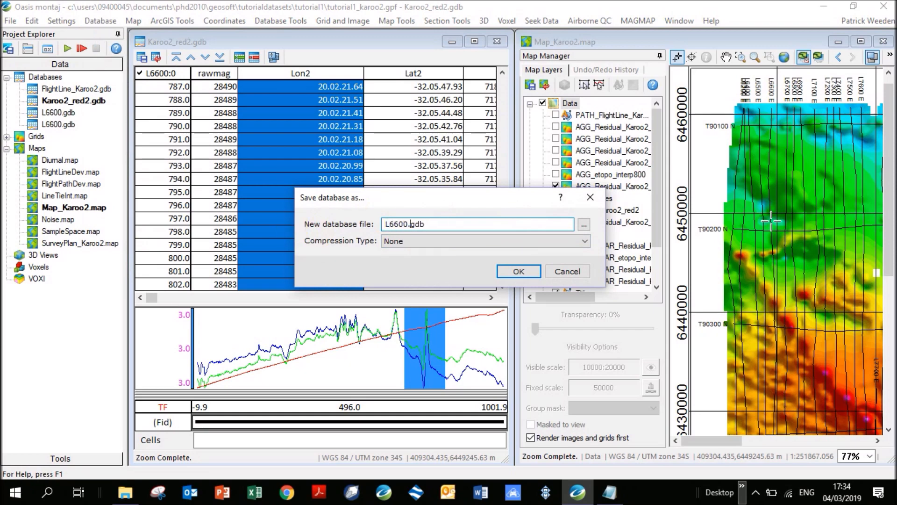
key(Return)
click(460, 278)
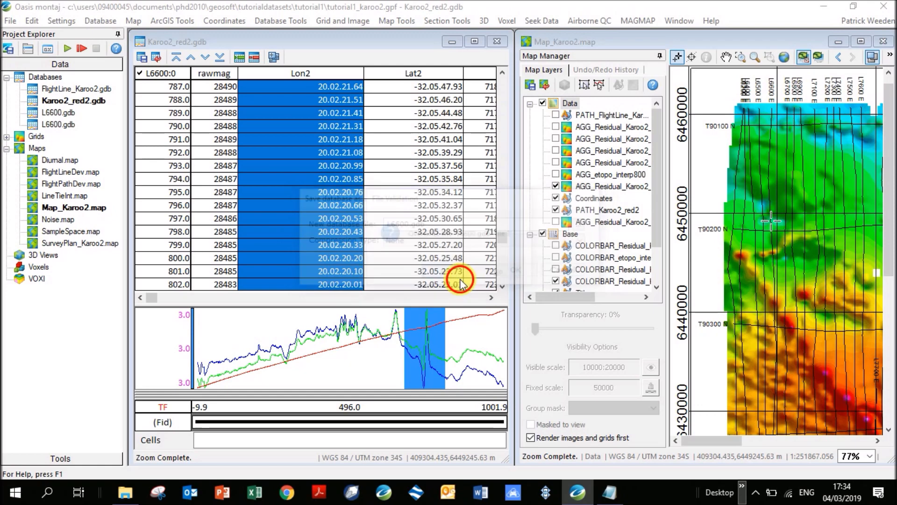
click(501, 279)
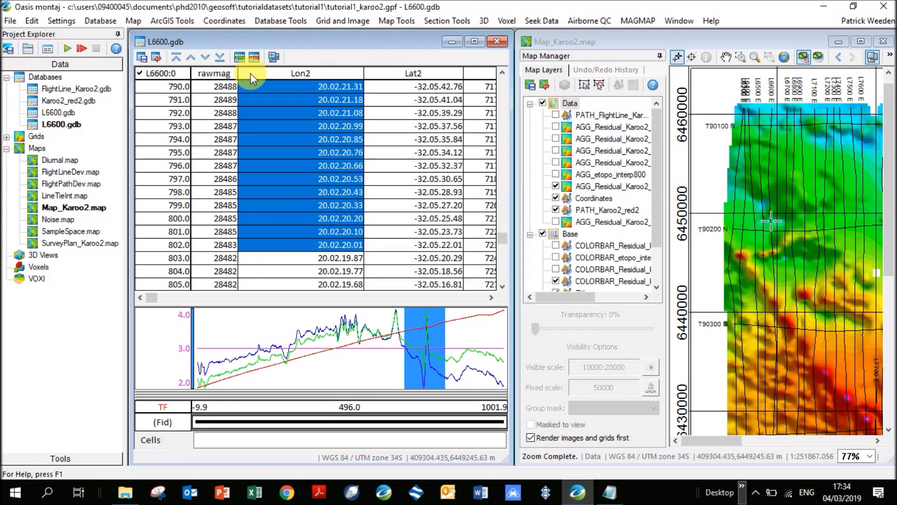
Step: Deselect line L6600 in the L6600.gdb database and check the selection in the line list
right_click(153, 74)
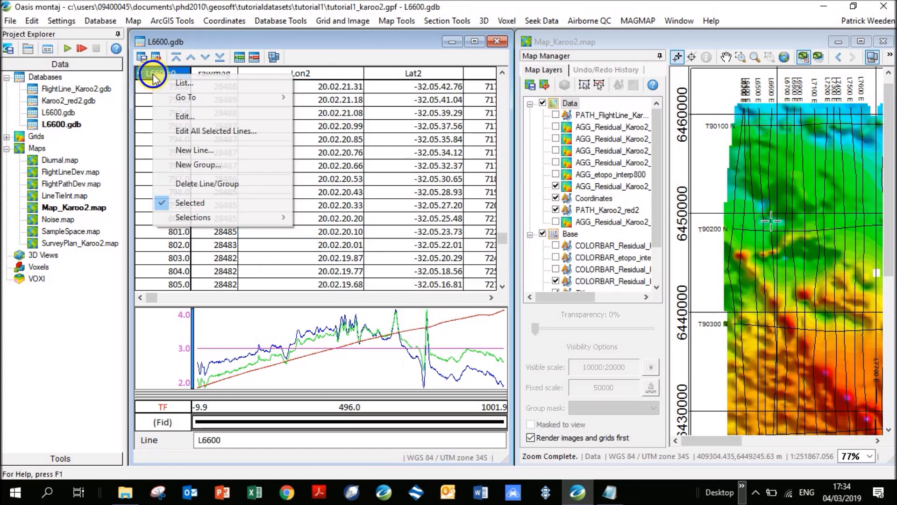
click(201, 202)
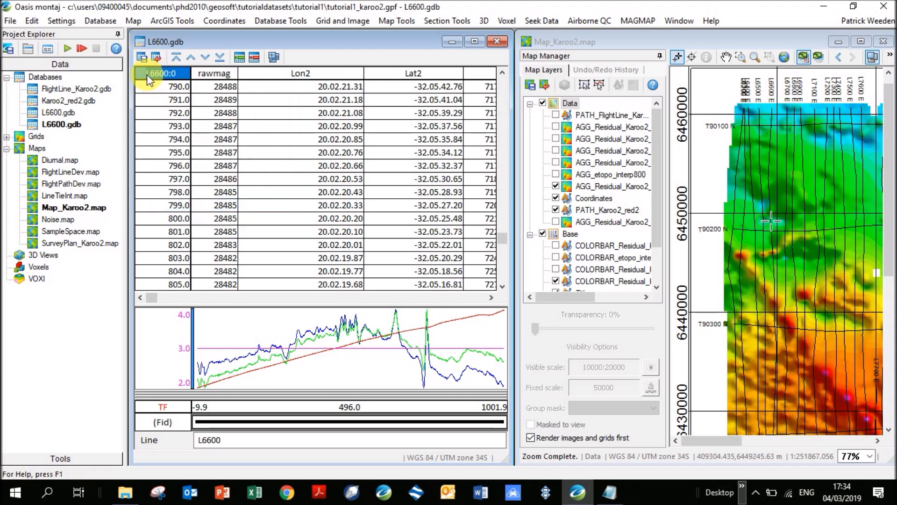
right_click(153, 74)
click(176, 88)
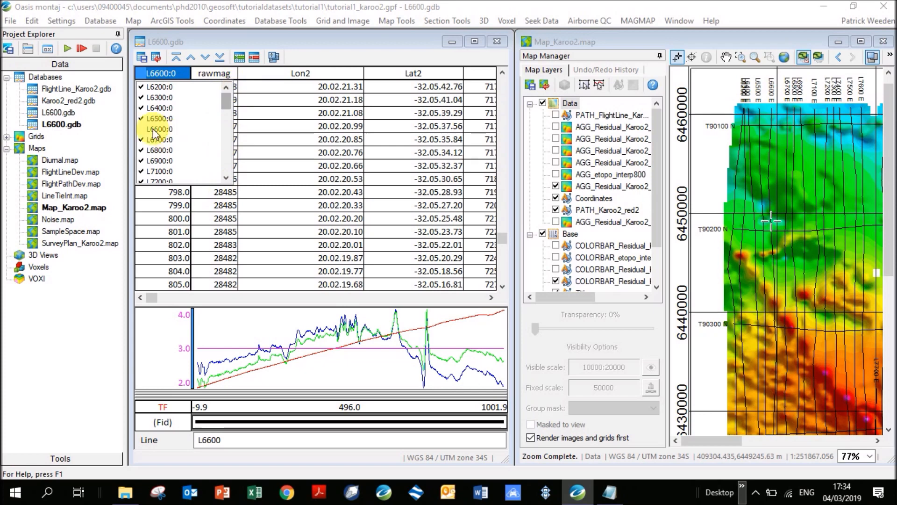
Step: Delete all selected lines and groups from the L6600.gdb database, keeping only line L6600
right_click(156, 73)
click(223, 186)
click(451, 232)
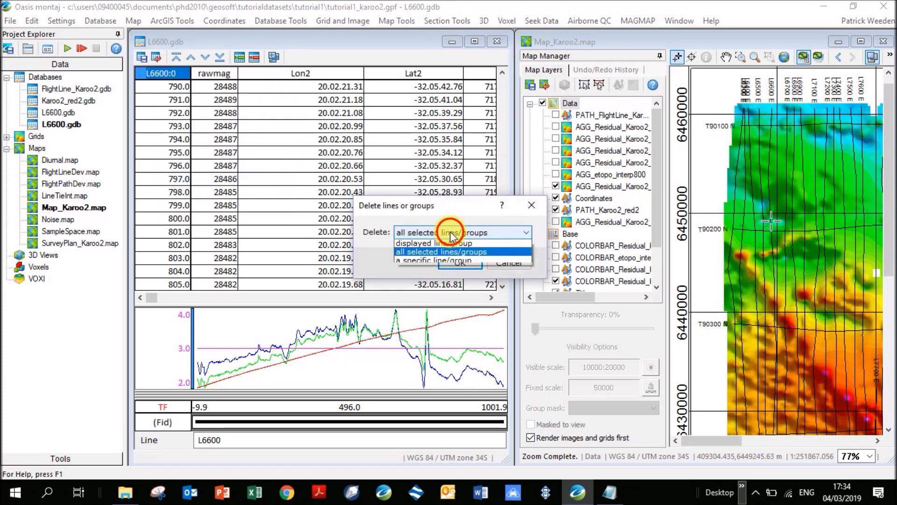
click(425, 255)
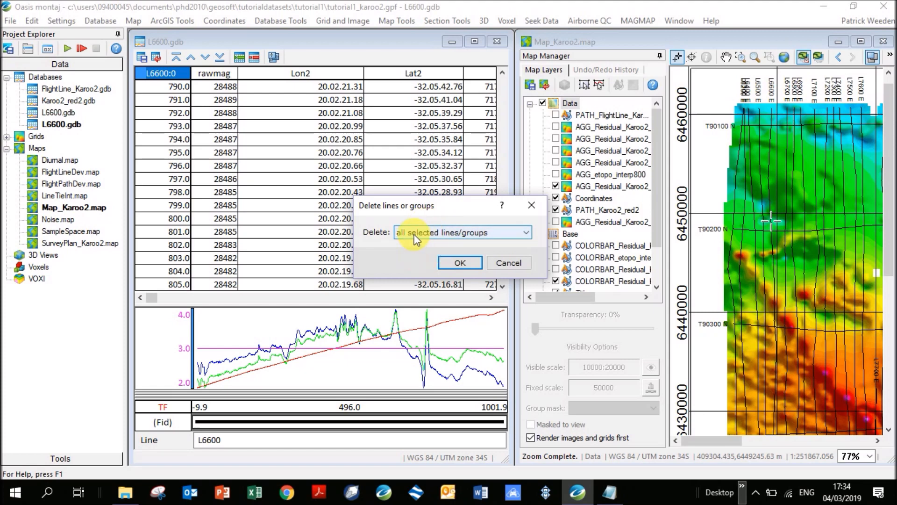
click(460, 264)
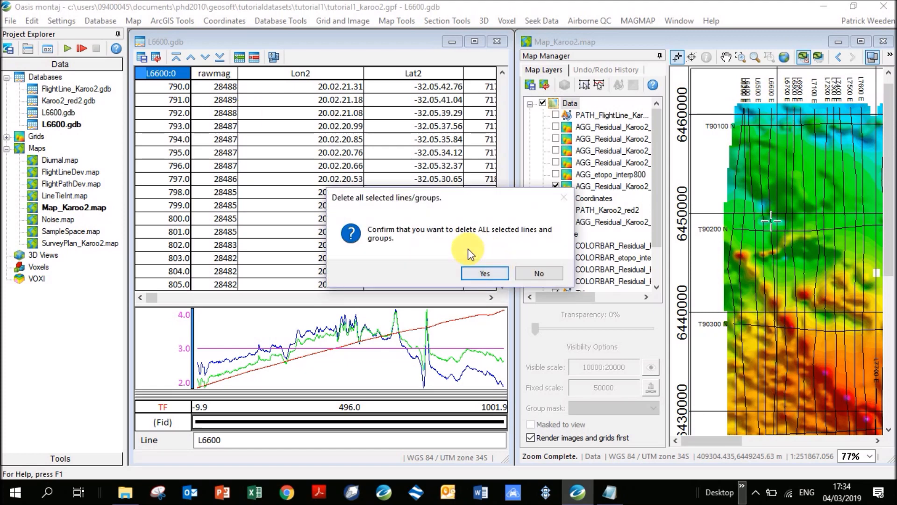
click(494, 273)
Step: List the remaining lines in the database and mark line L6600 as selected again
right_click(157, 76)
click(197, 80)
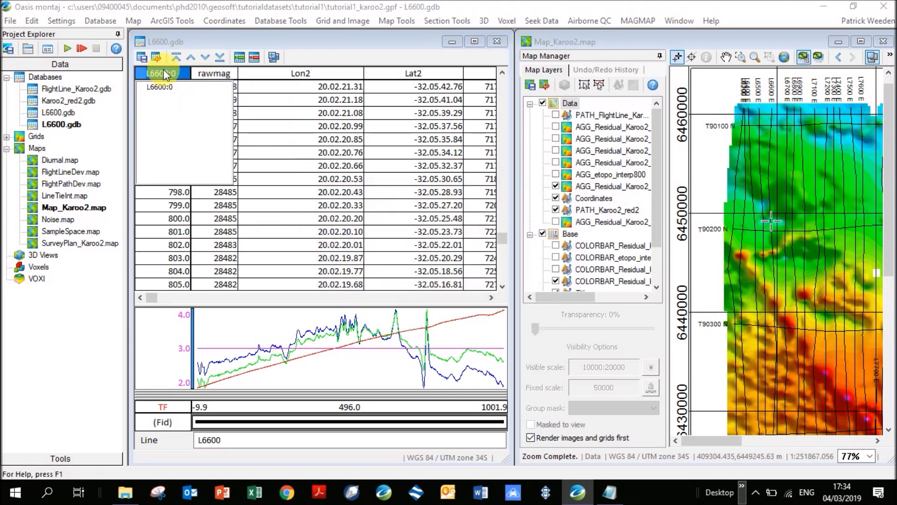
right_click(165, 74)
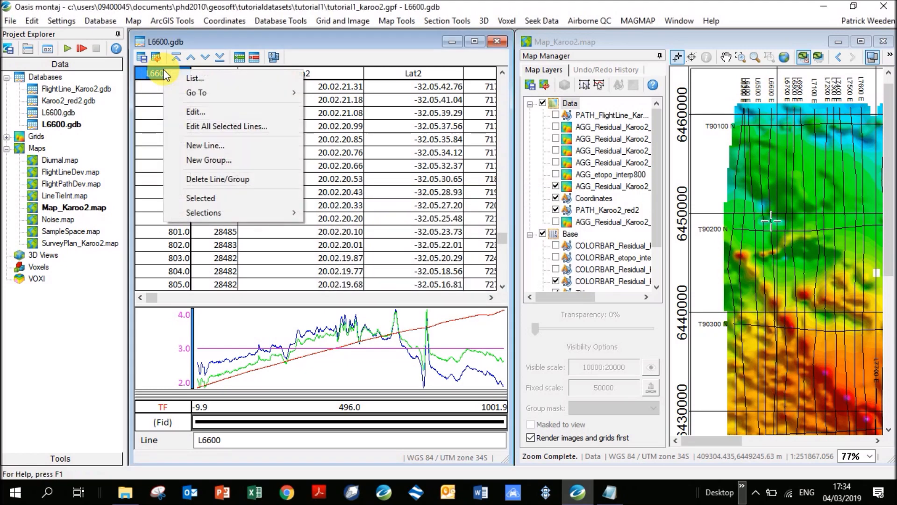
click(224, 199)
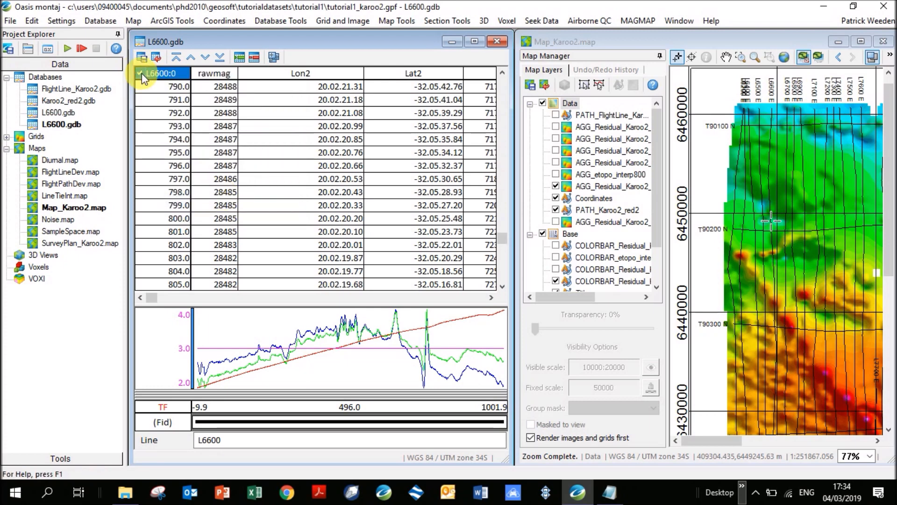
Step: Delete all channels from the L6600.gdb database except xutm34, yutm34, Dist and Residual
right_click(272, 75)
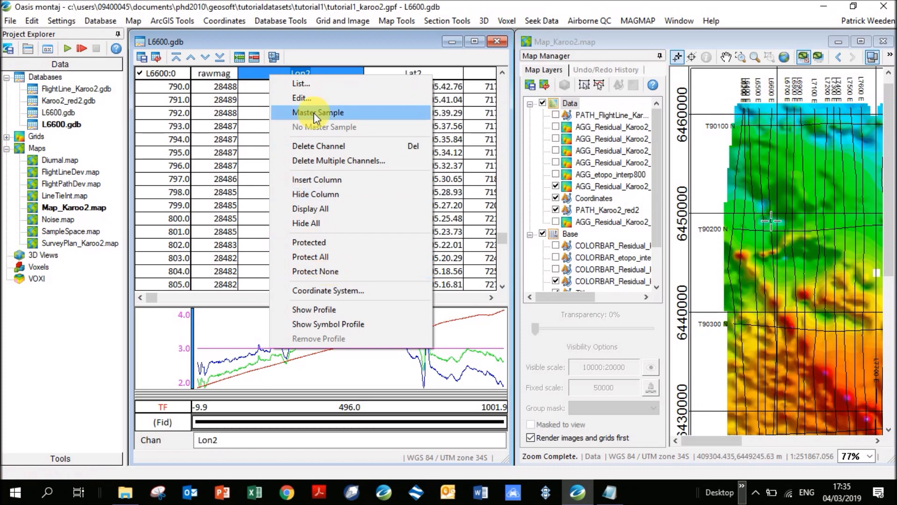
click(323, 162)
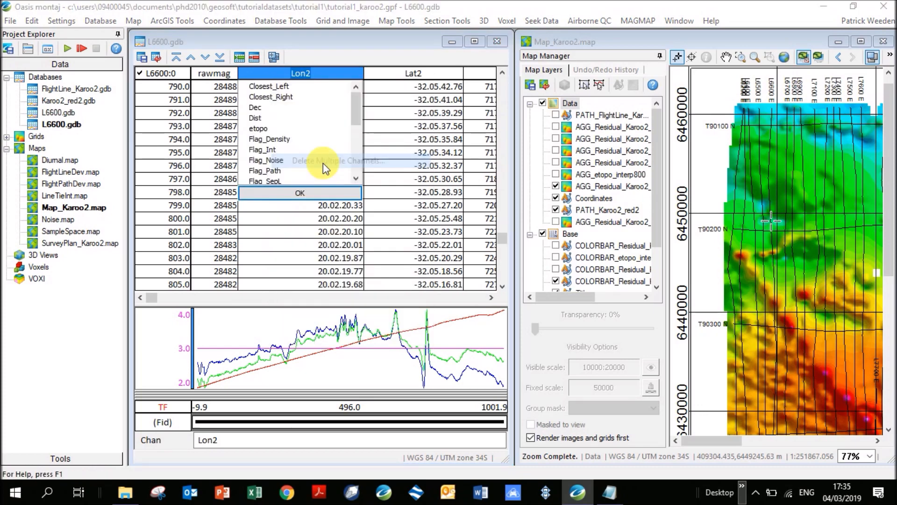
click(278, 87)
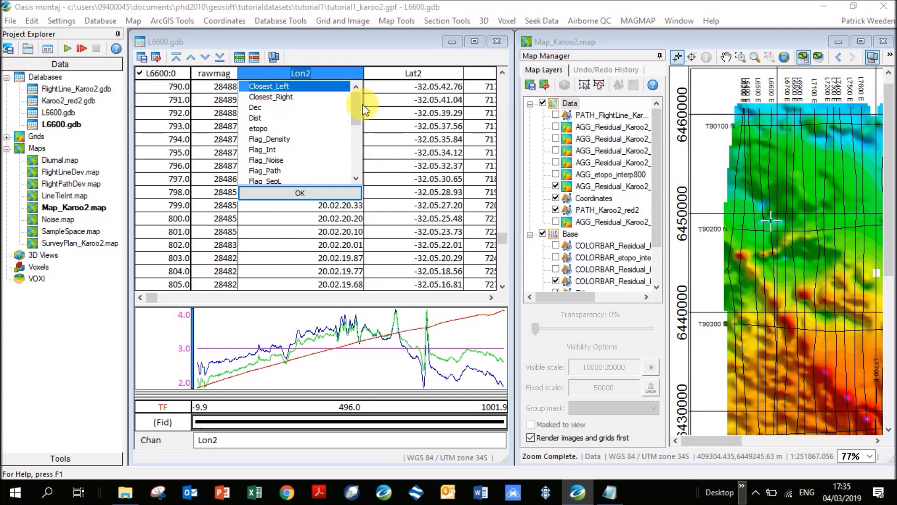
drag(357, 116, 369, 176)
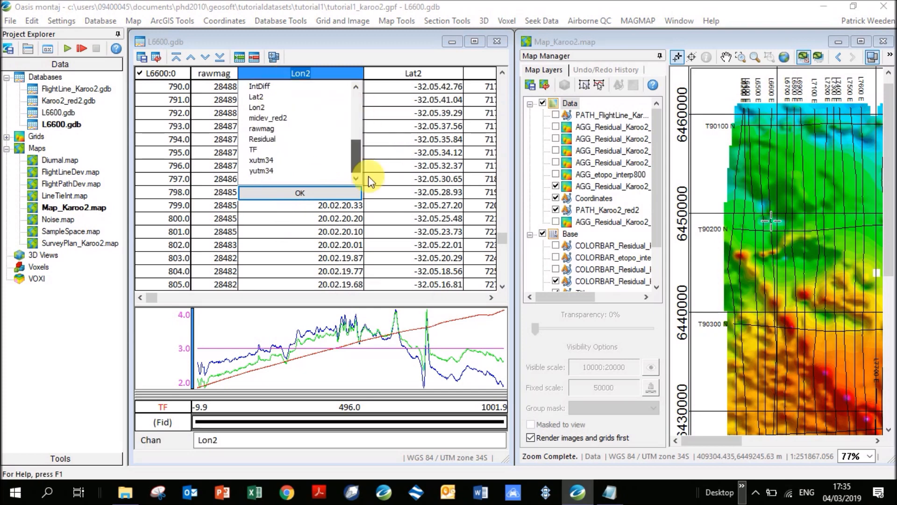
shift+click(262, 171)
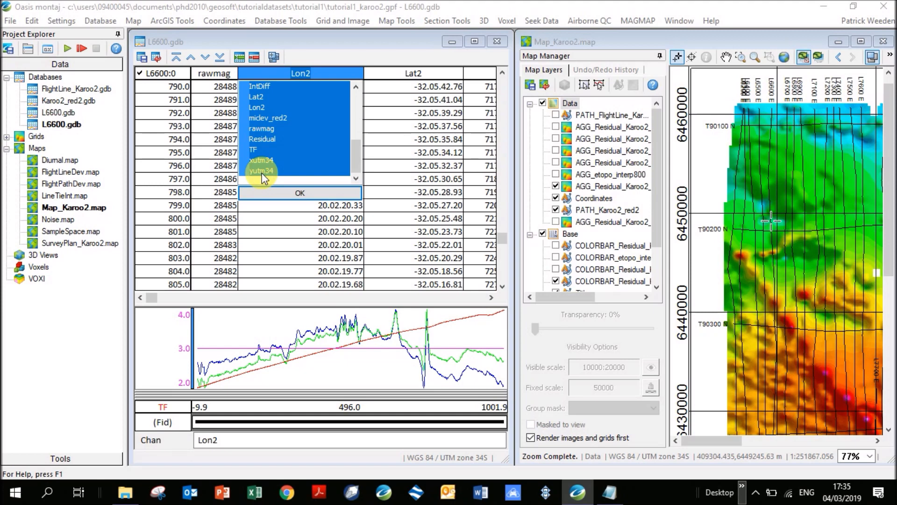
ctrl+click(262, 171)
ctrl+click(262, 160)
ctrl+click(276, 141)
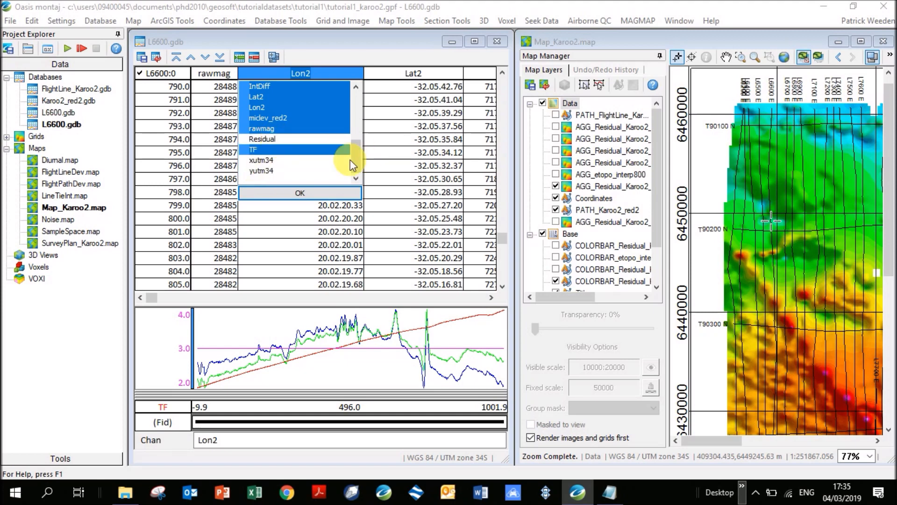
mouse_move(355, 161)
mouse_down()
mouse_move(359, 85)
mouse_move(358, 165)
mouse_up()
ctrl+click(257, 118)
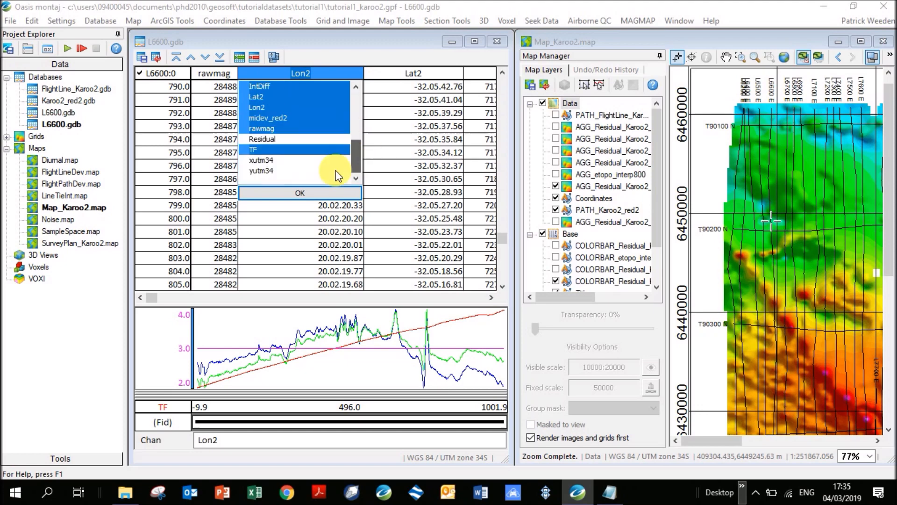
click(301, 193)
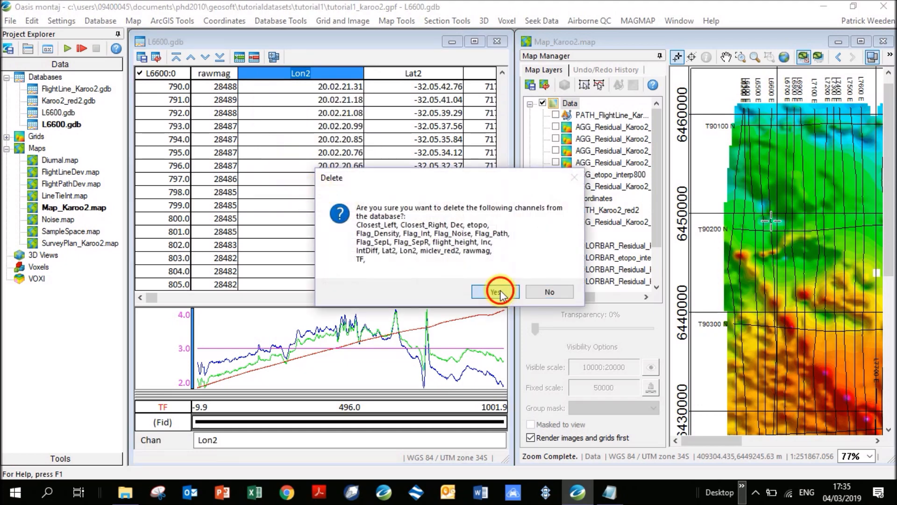
click(499, 292)
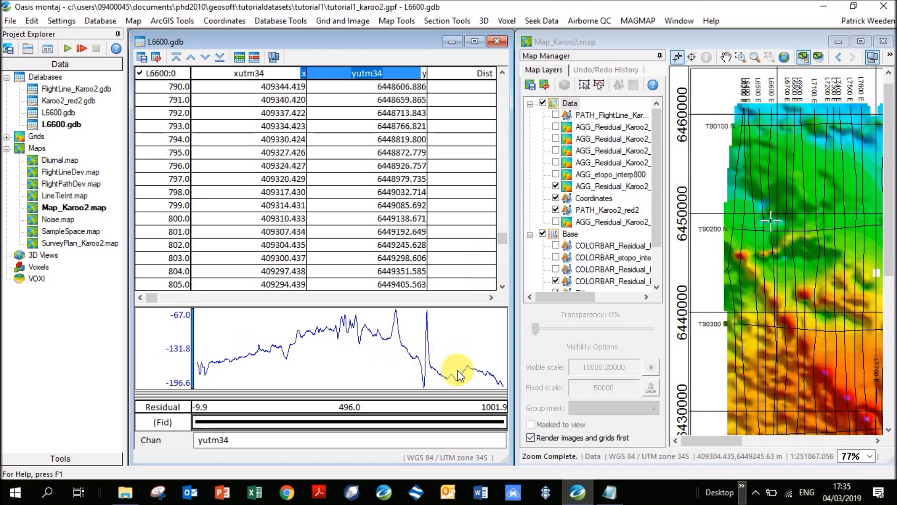
Step: Delete the rows after the sharp residual anomaly, from about fiducial 808 to the end of line L6600
drag(447, 374, 512, 376)
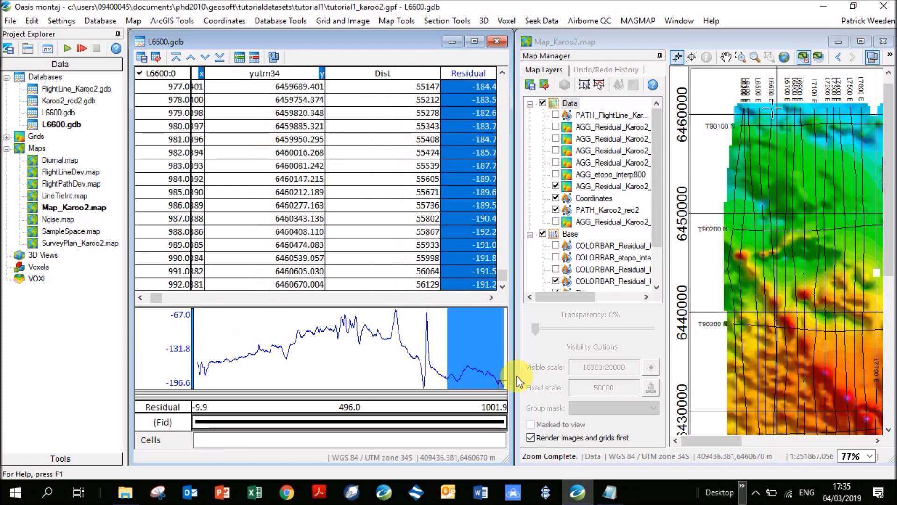
click(450, 381)
drag(451, 380, 504, 381)
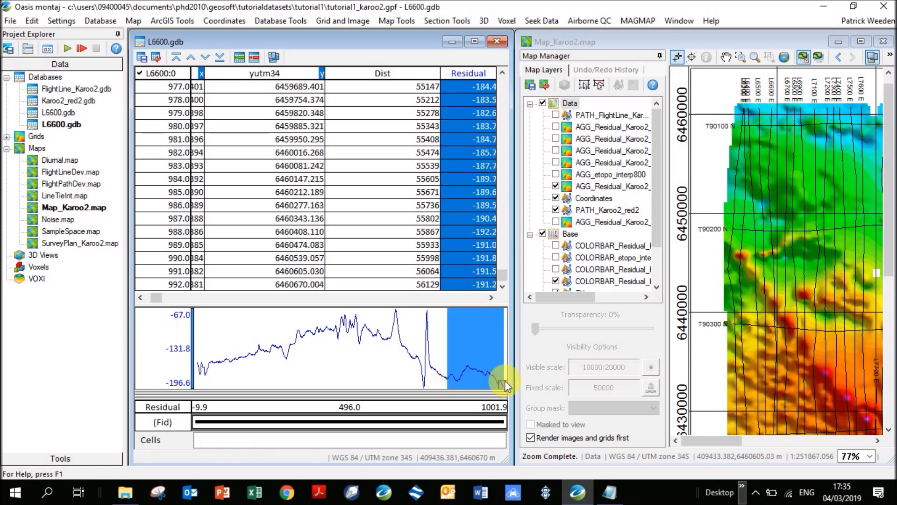
right_click(470, 139)
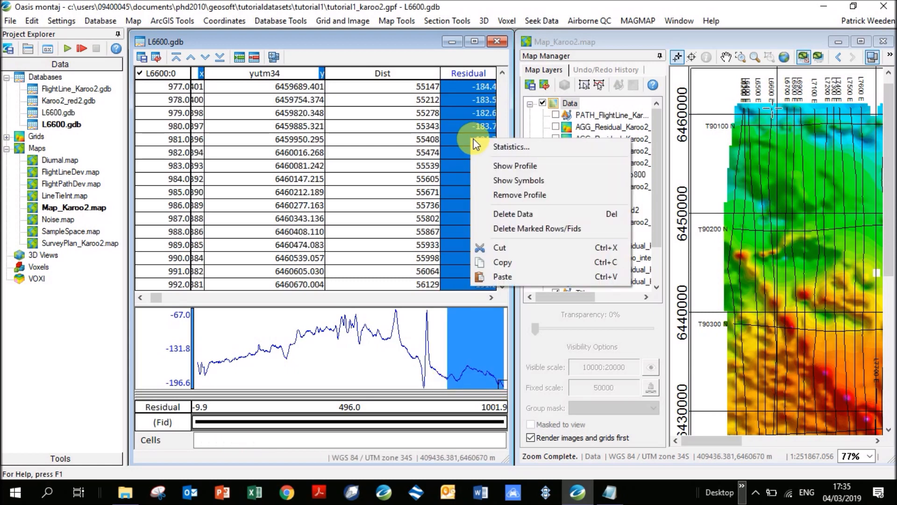
click(522, 230)
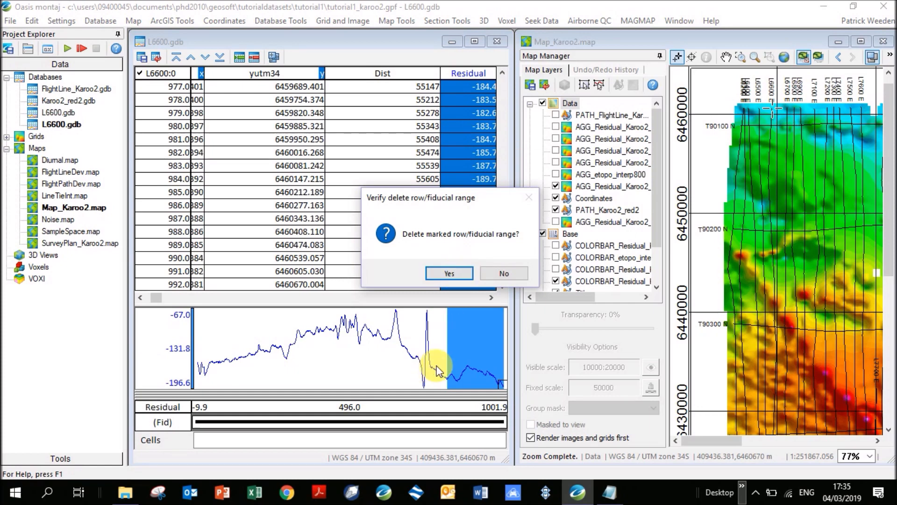
click(449, 273)
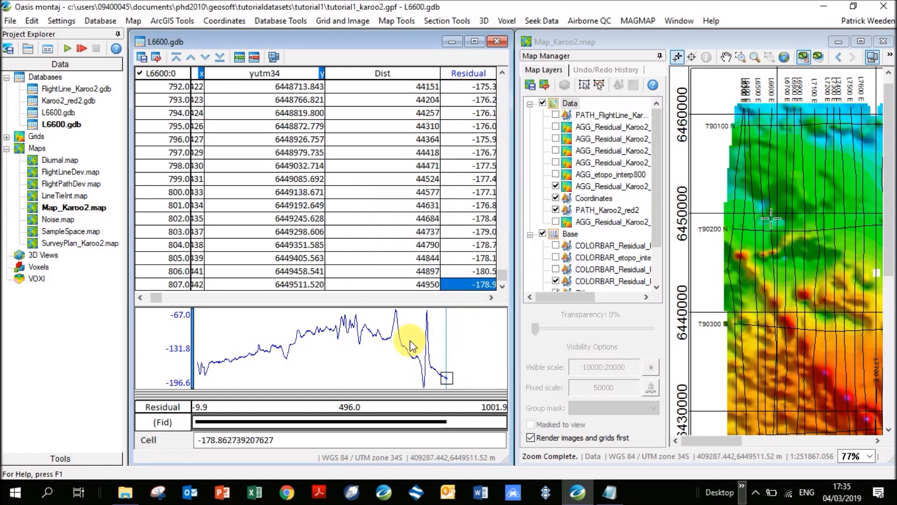
Step: Delete the rows from the line's start up to about Dist 37694, before the anomaly, and rescale the Residual profile on all axes
drag(403, 347, 194, 351)
right_click(483, 196)
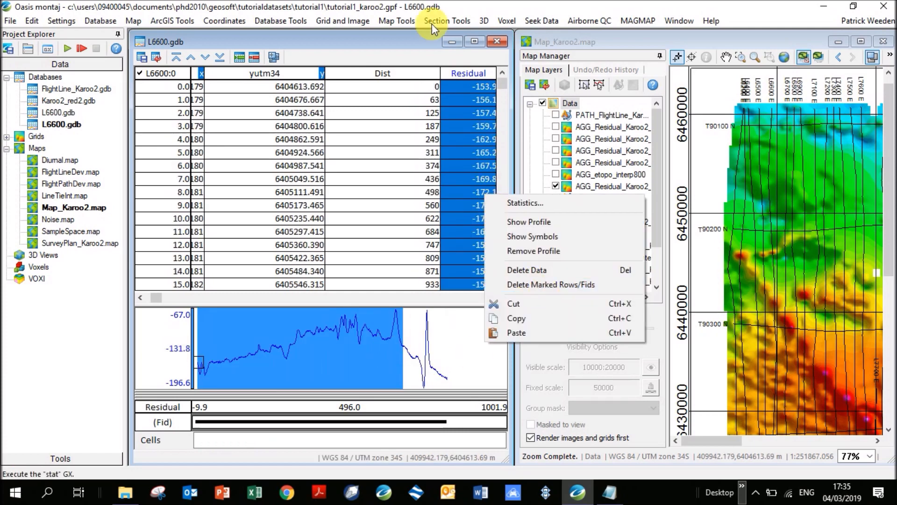
click(551, 284)
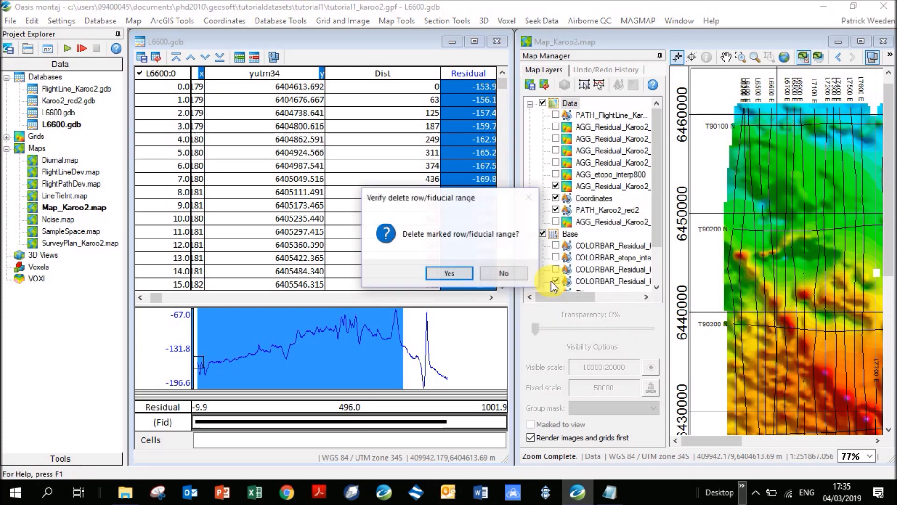
click(446, 271)
right_click(303, 358)
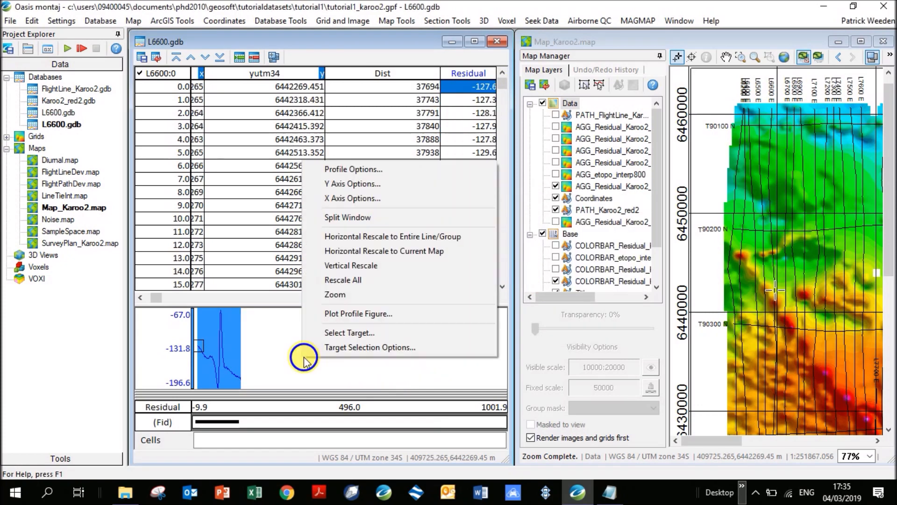
click(381, 280)
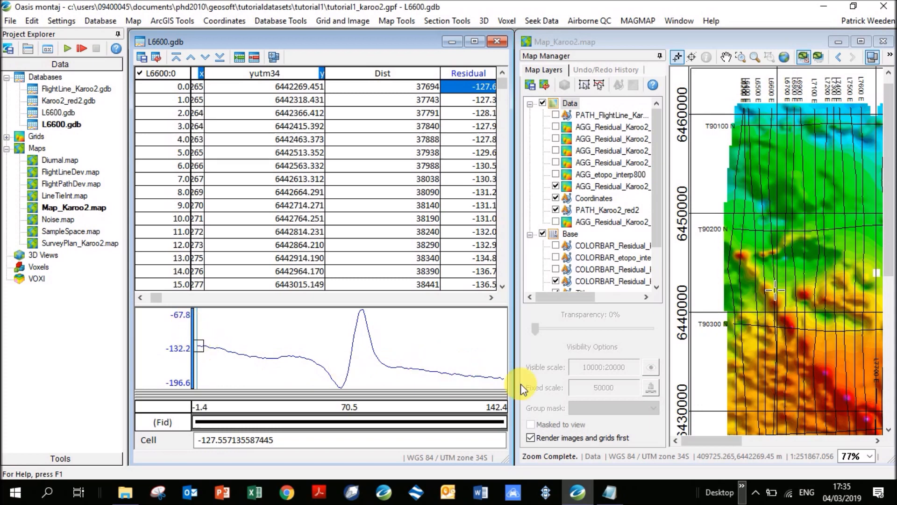
Step: Run a linear regression on the trimmed line with Dist as the X channel and Residual as the Y channel
click(784, 56)
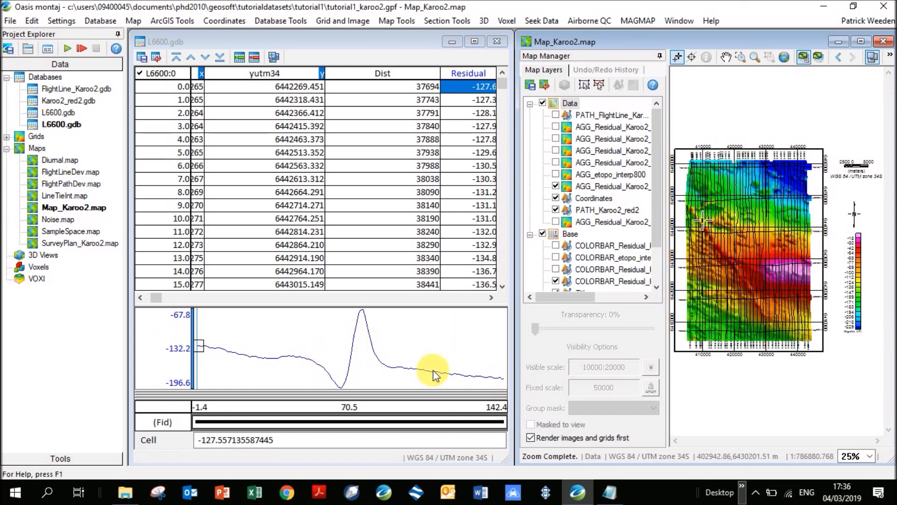
click(487, 296)
click(487, 297)
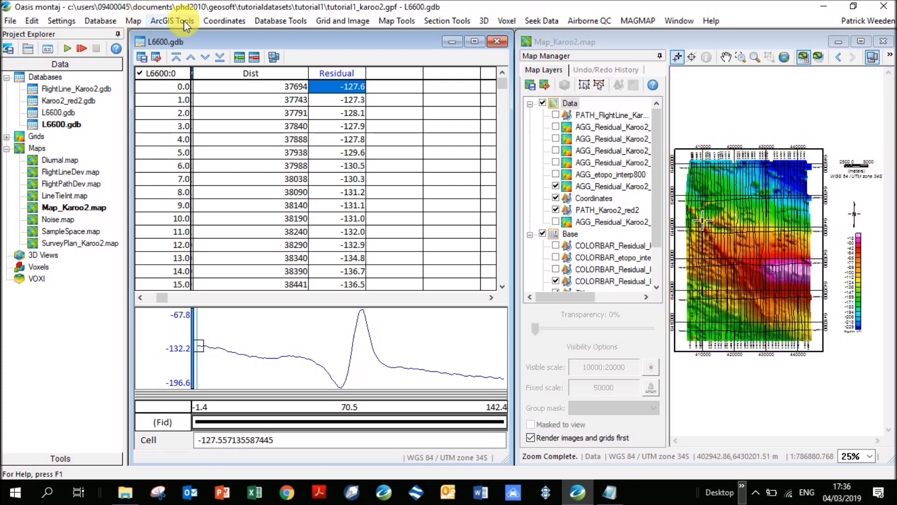
click(358, 74)
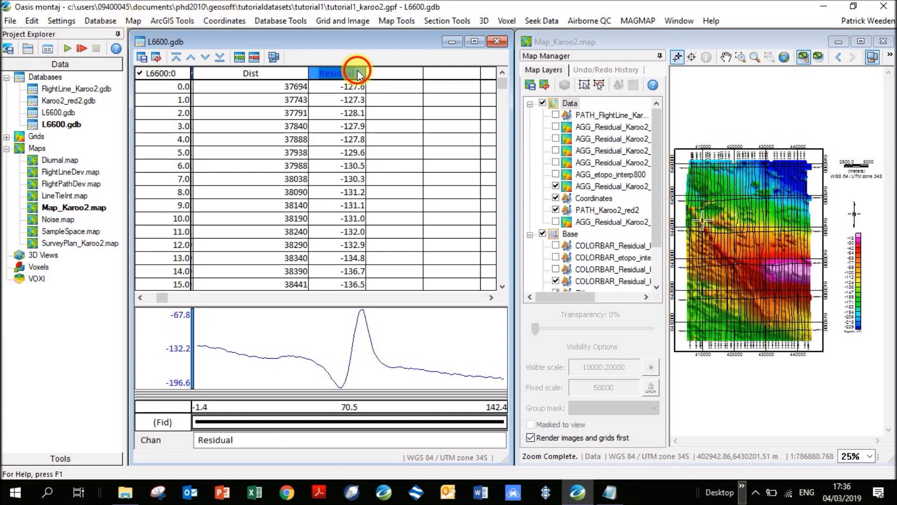
click(354, 71)
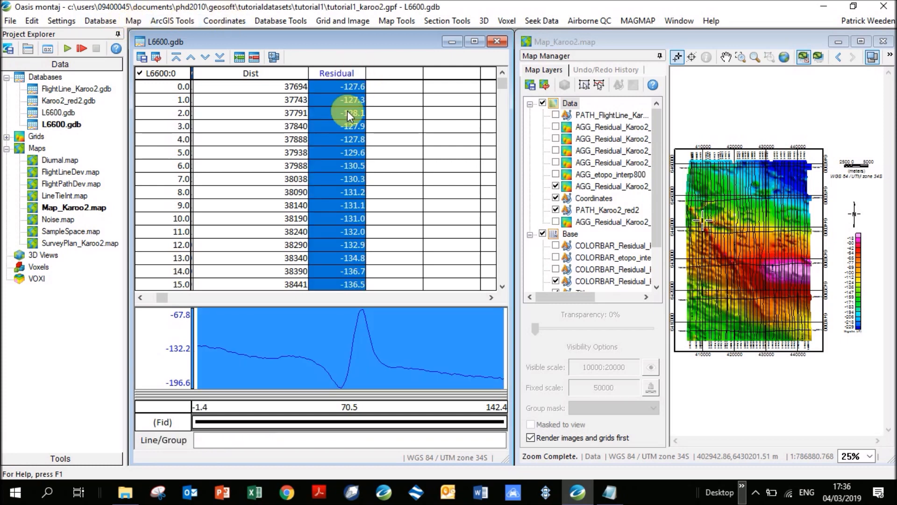
click(232, 25)
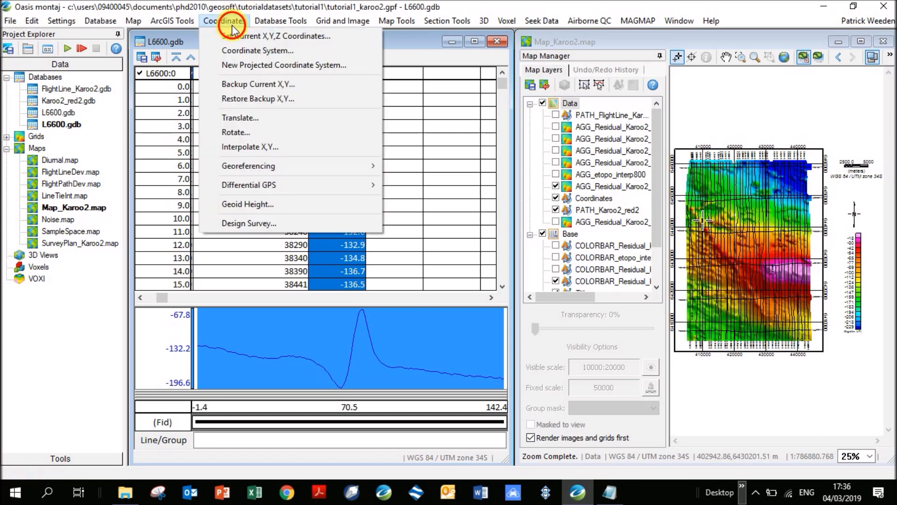
click(259, 22)
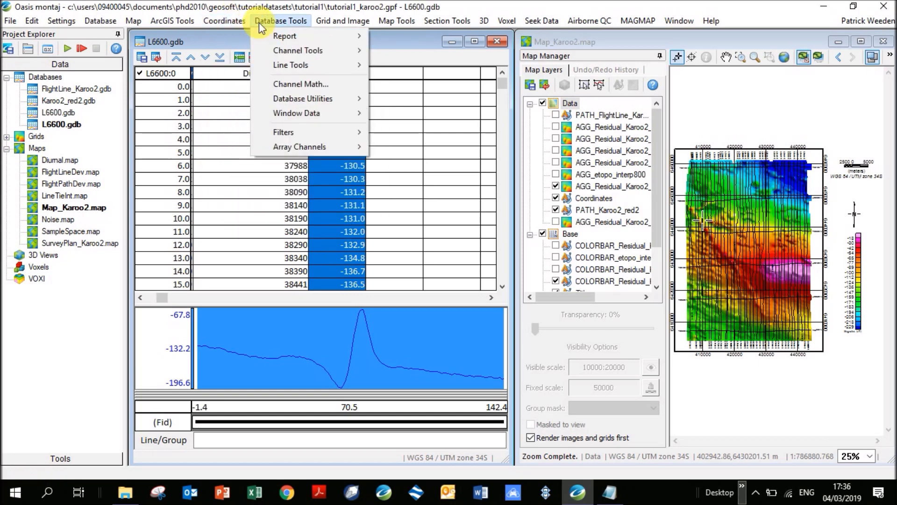
mouse_move(336, 131)
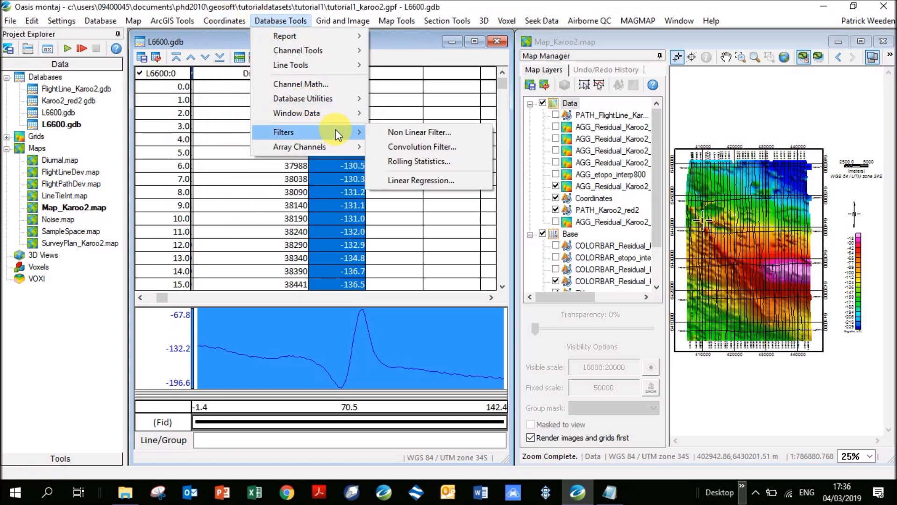
click(424, 179)
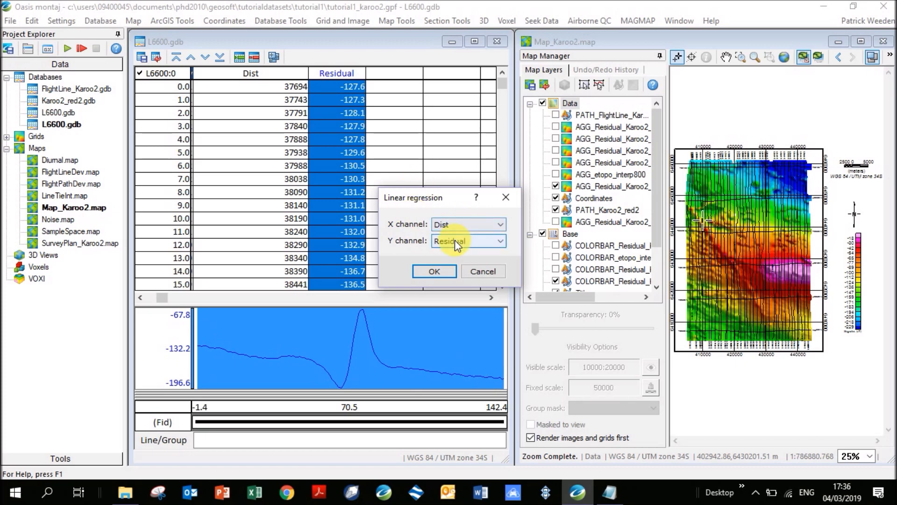
click(444, 270)
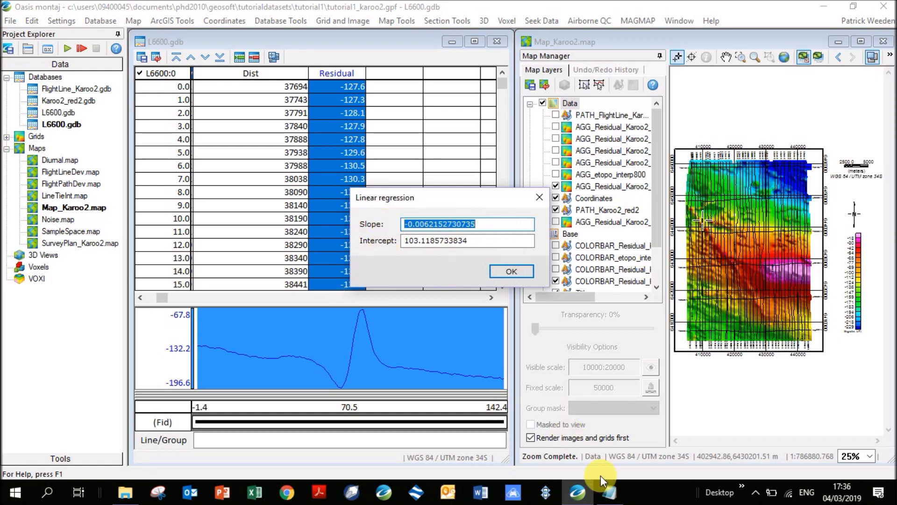
Step: Switch to Notepad to view the noted slope and intercept, and return to Oasis montaj to close the regression results
click(608, 493)
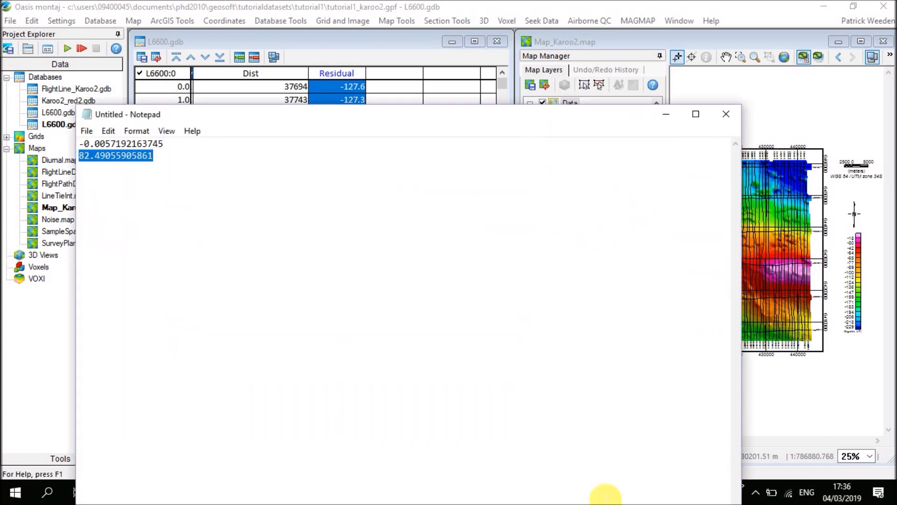
click(606, 499)
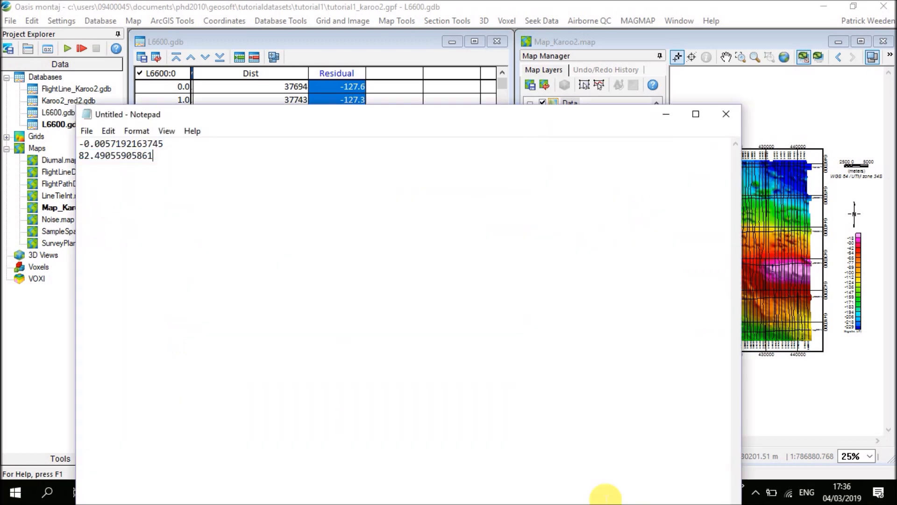
click(374, 5)
click(515, 268)
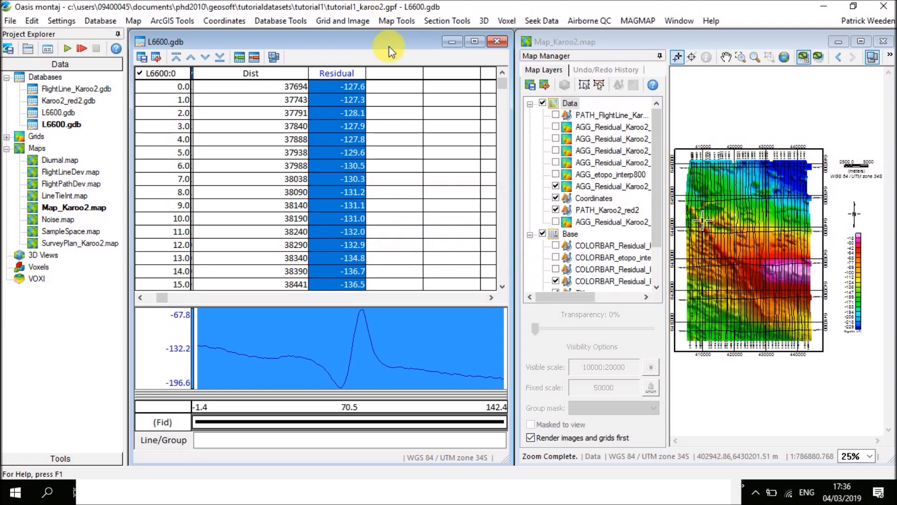
Step: Create a channel named LinReg beside Residual, keeping the default Double data type and 2 decimals
click(397, 74)
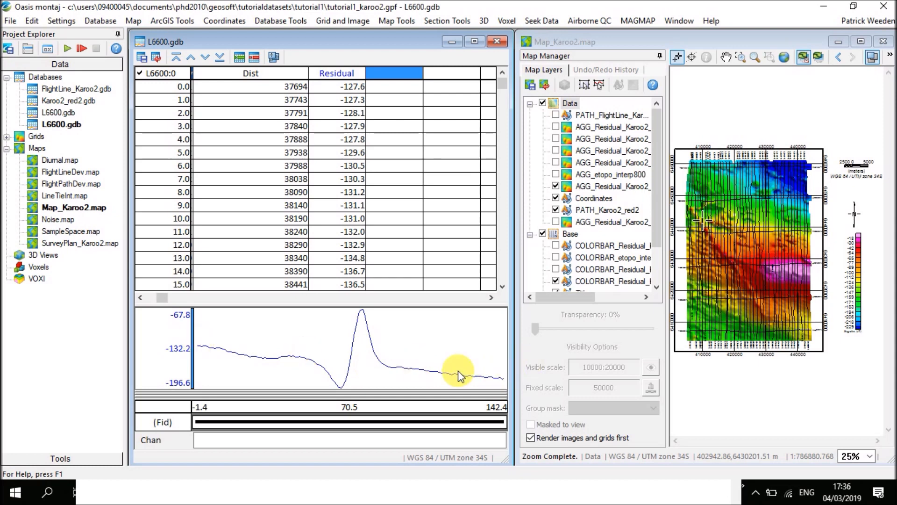
text(Lin)
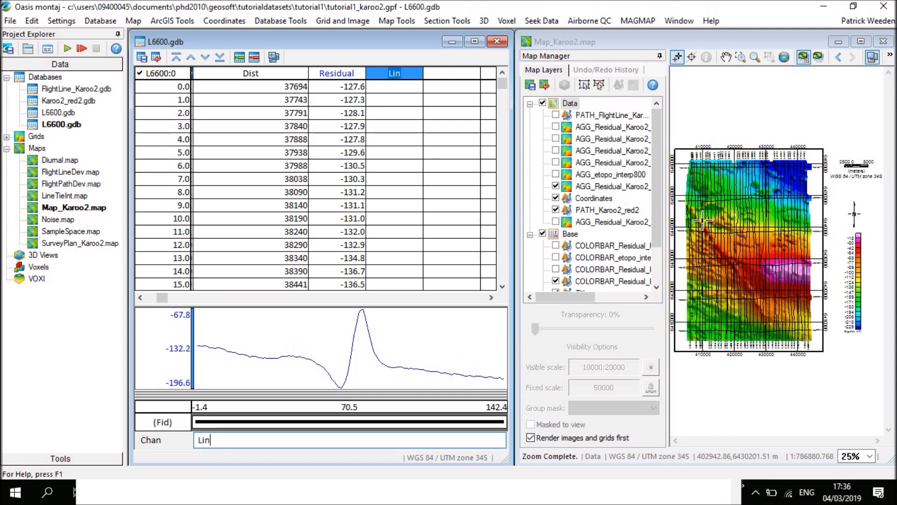
text(Reg)
key(Return)
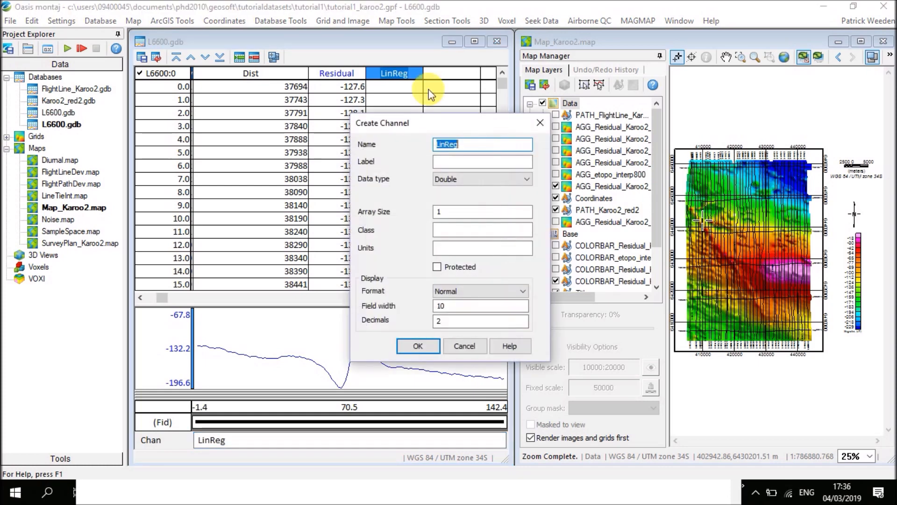
key(Return)
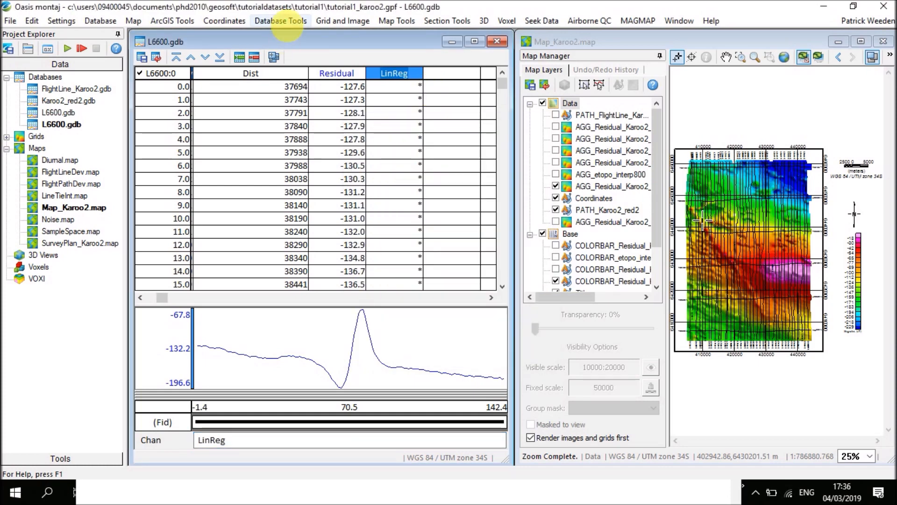
Step: Start a Channel Math expression with LinReg as the output channel C0 and remove the subtraction of C2
click(288, 21)
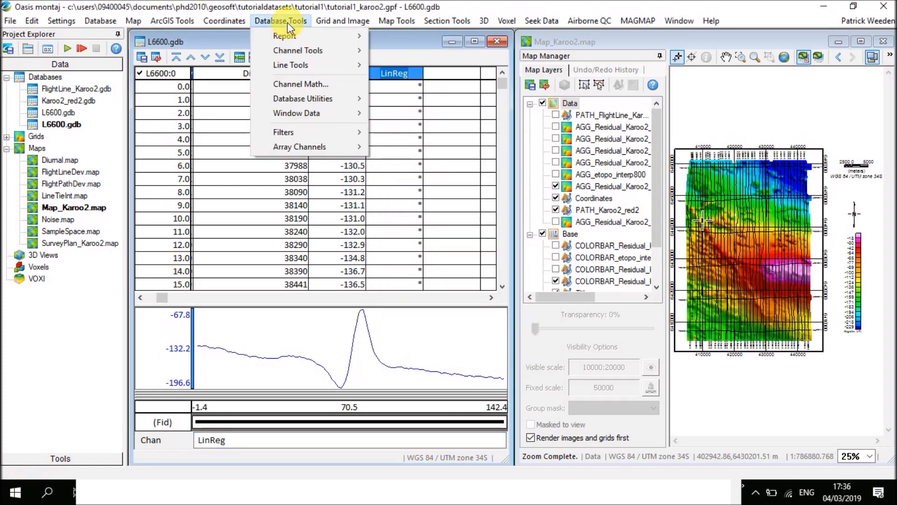
click(316, 85)
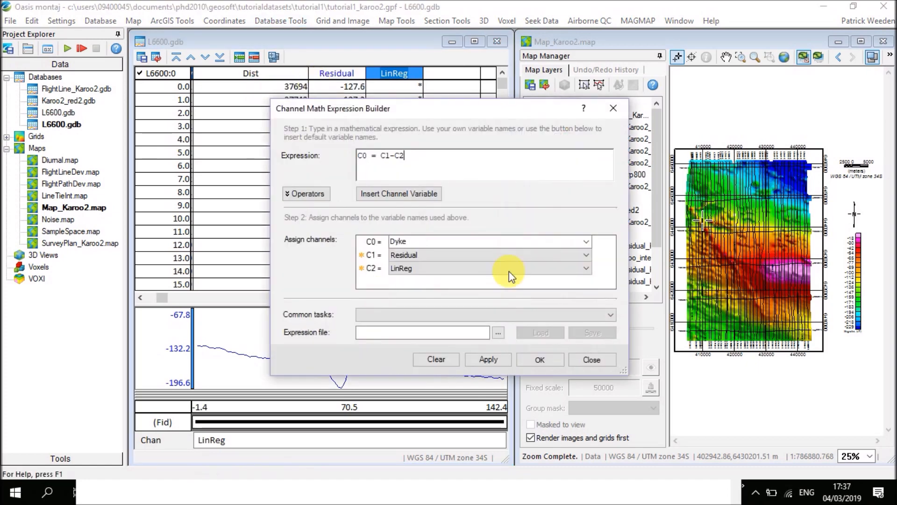
click(588, 242)
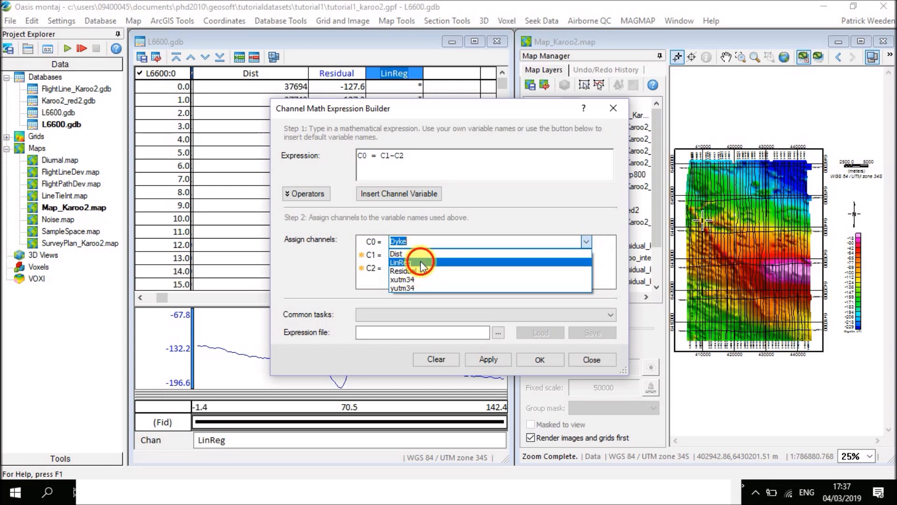
click(420, 262)
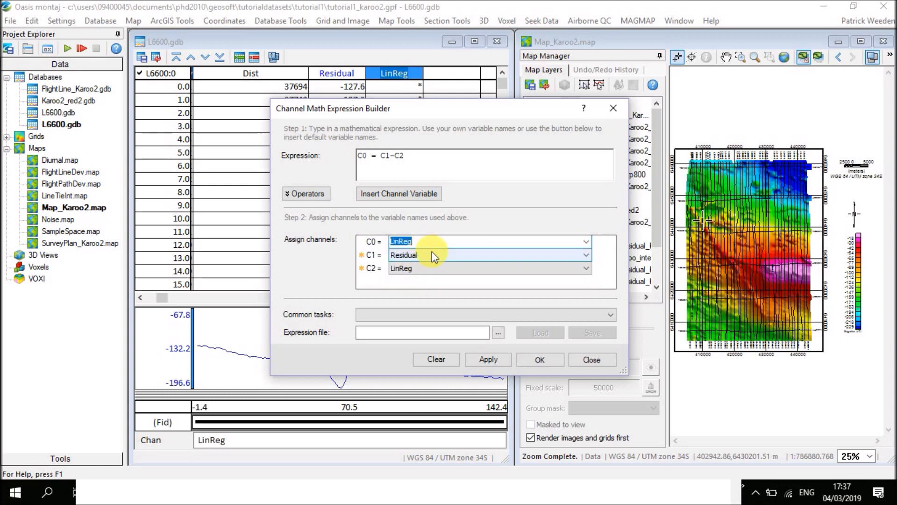
drag(391, 155, 421, 160)
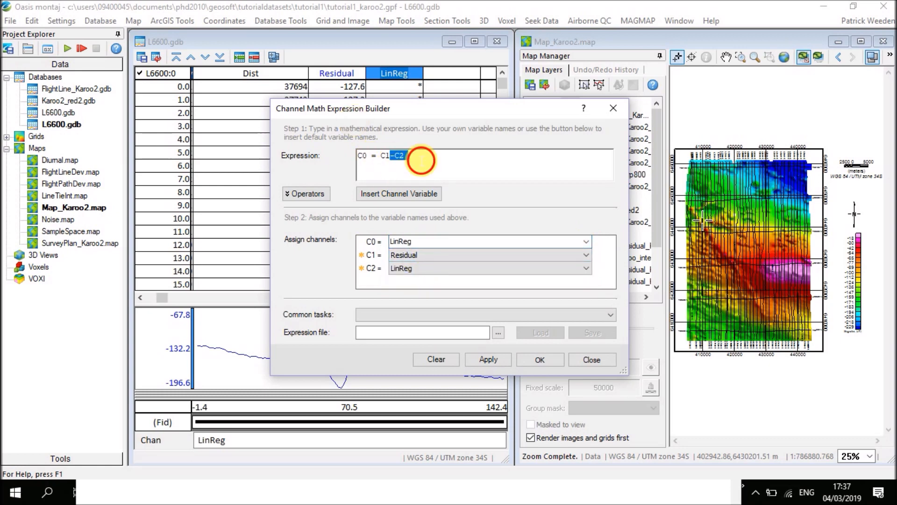
key(BackSpace)
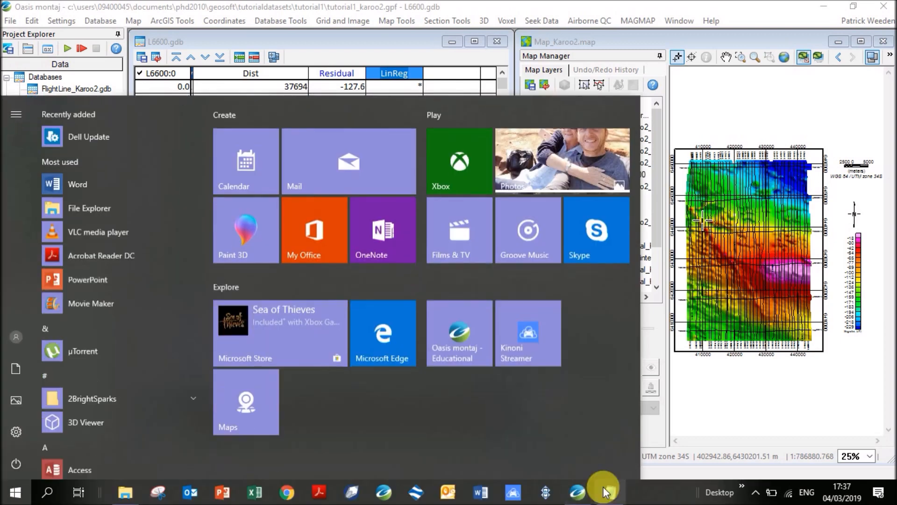
Step: Copy the slope -0.0057192163745 from Notepad into the Oasis montaj expression as the multiplier of C1, and assign Dist to C1
click(607, 491)
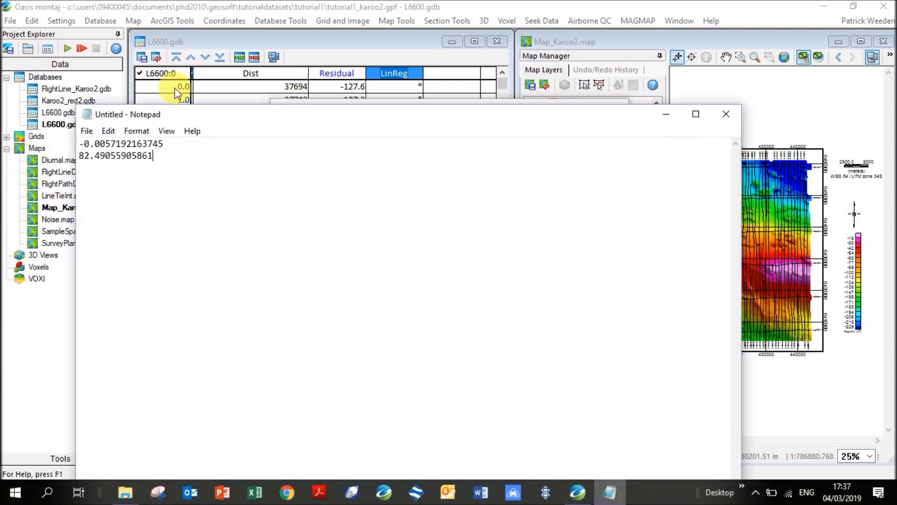
drag(180, 144, 32, 134)
key(ctrl+c)
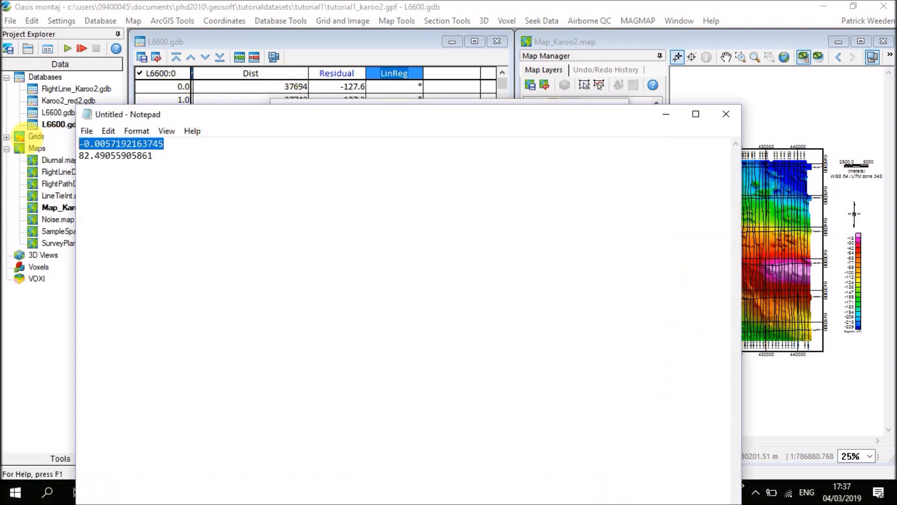
click(365, 36)
click(381, 156)
key(ctrl+v)
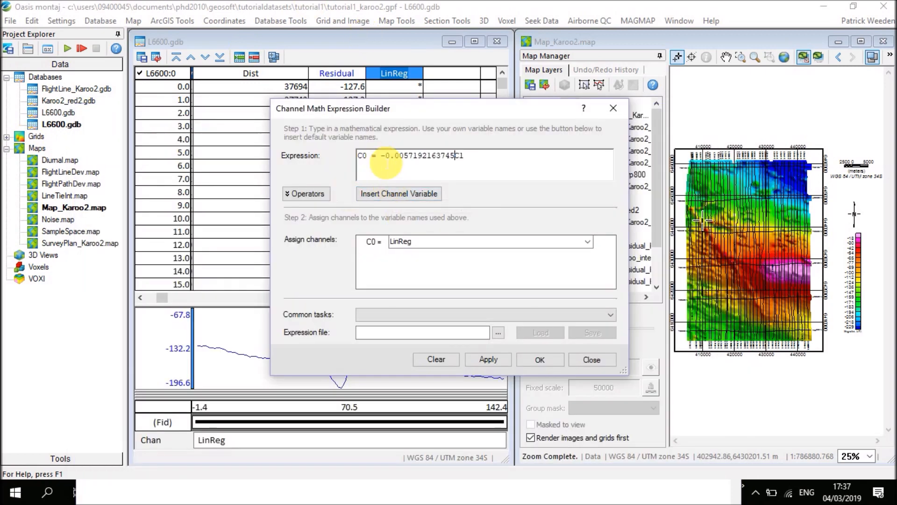
text(*)
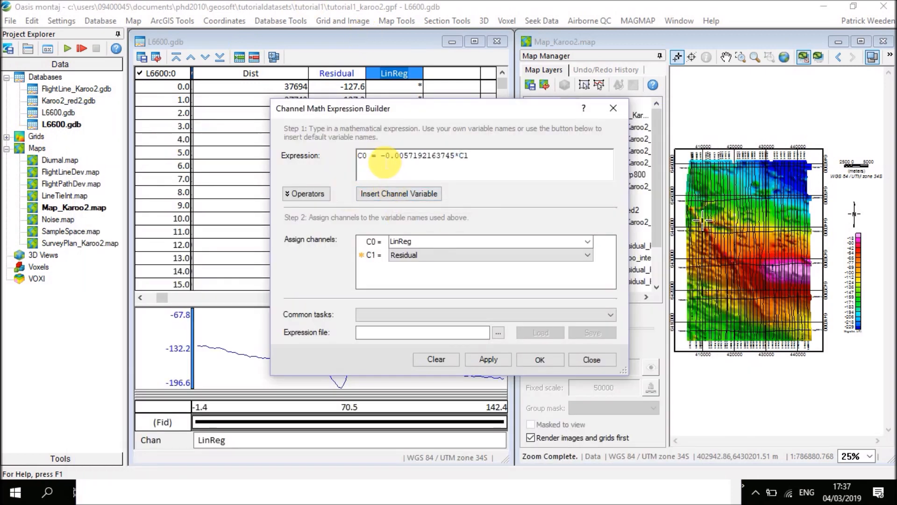
click(581, 257)
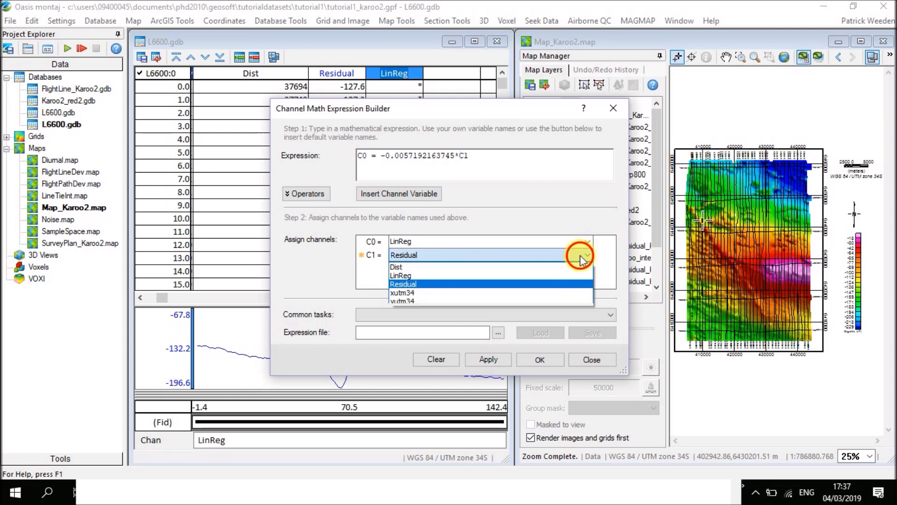
click(487, 266)
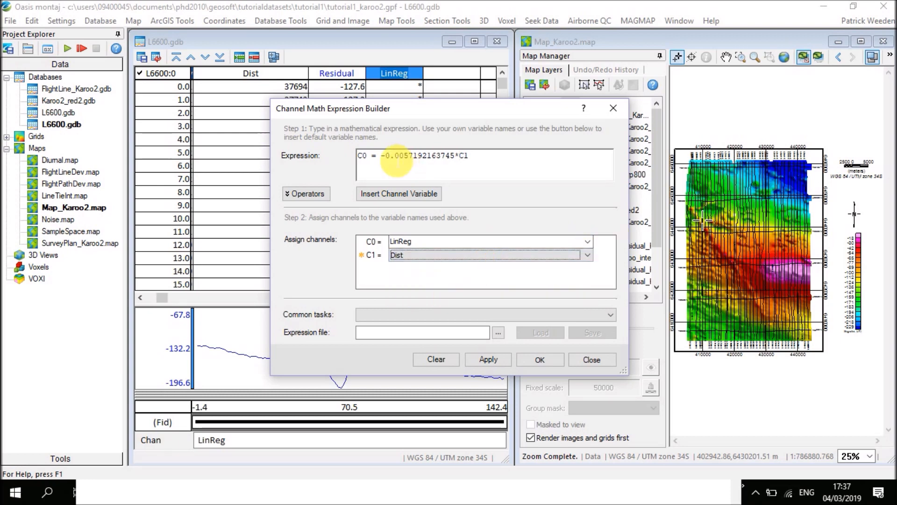
Step: Enclose the slope term -0.0057192163745*C1 in parentheses in the expression
click(386, 165)
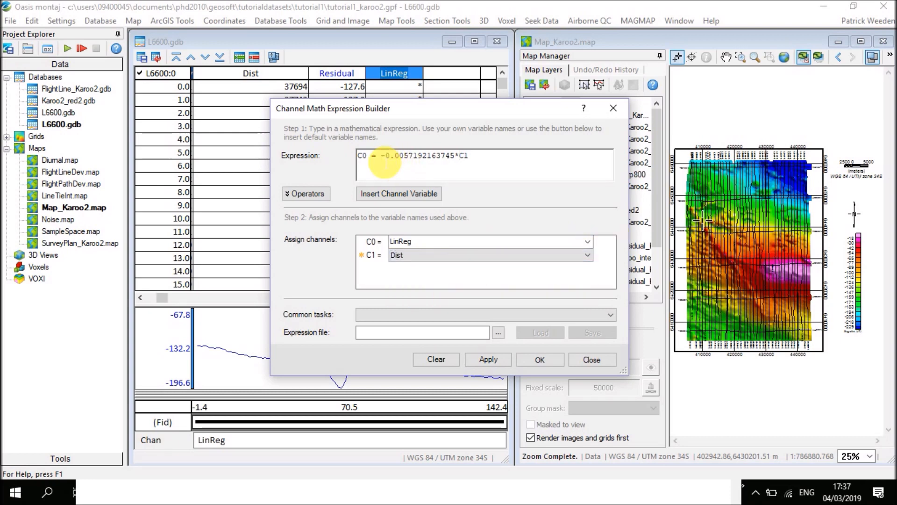
text(()
click(504, 156)
text())
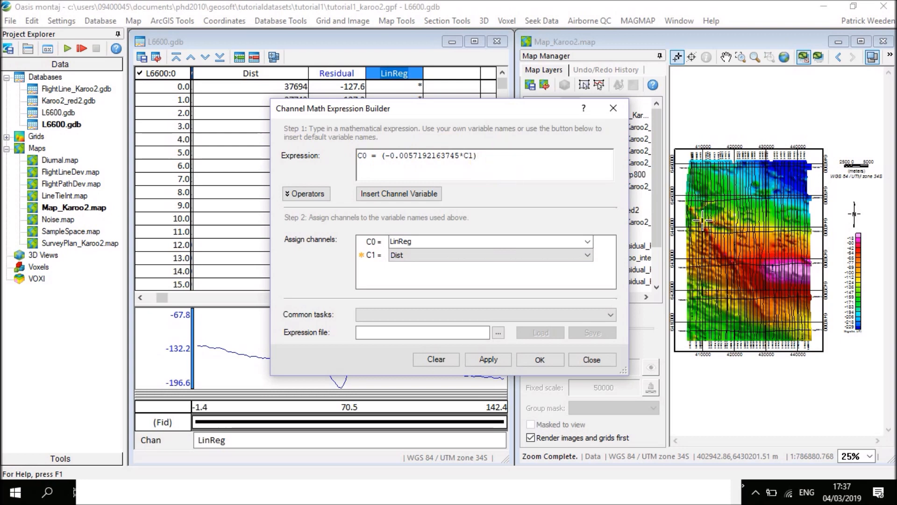
Step: Add the intercept 82.49055905861, copied from Notepad, after the slope term in the Oasis montaj expression and calculate the LinReg channel
text(+)
key(super)
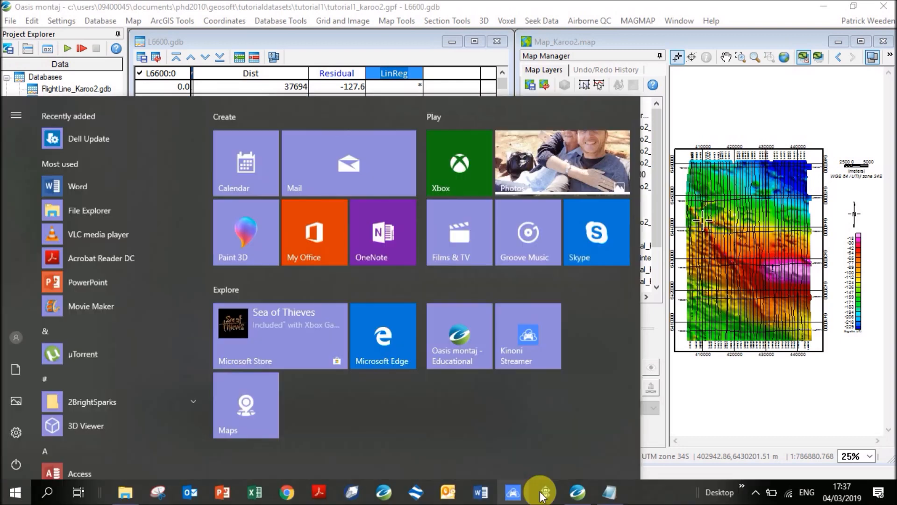
click(610, 493)
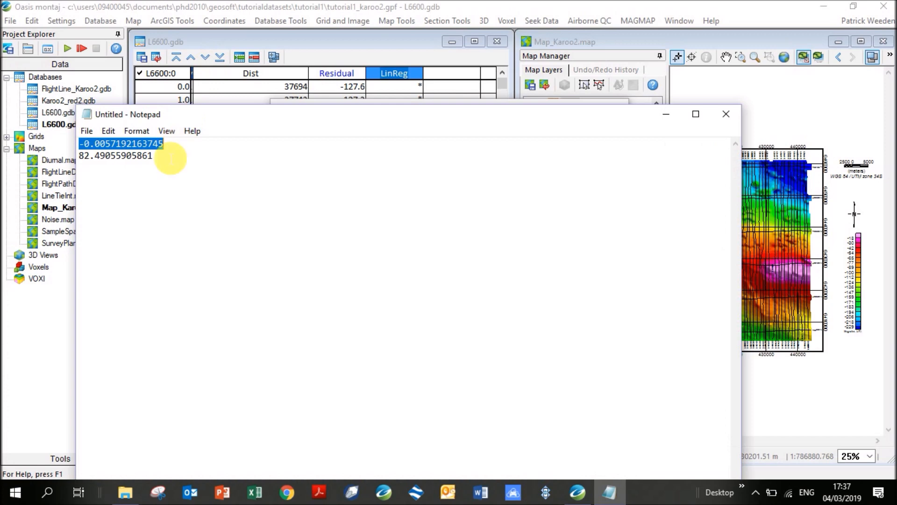
drag(170, 157, 58, 154)
key(ctrl+c)
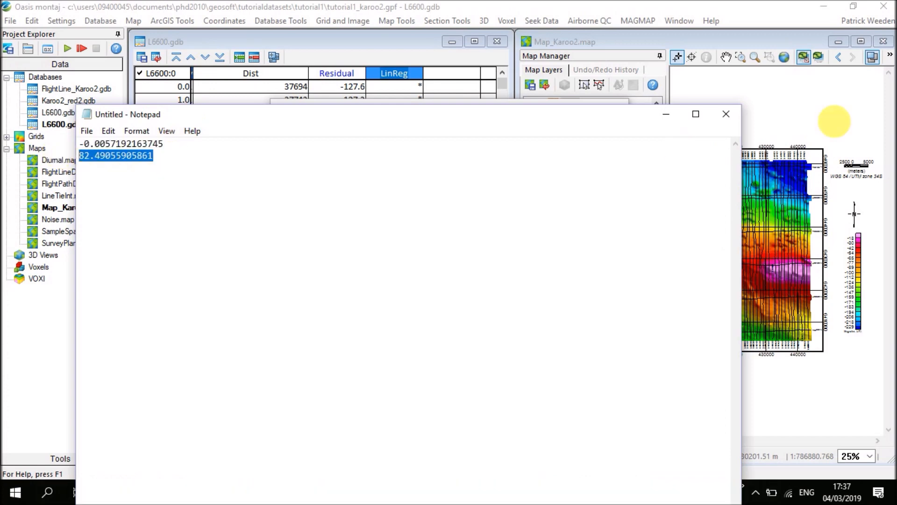
click(666, 114)
key(ctrl+v)
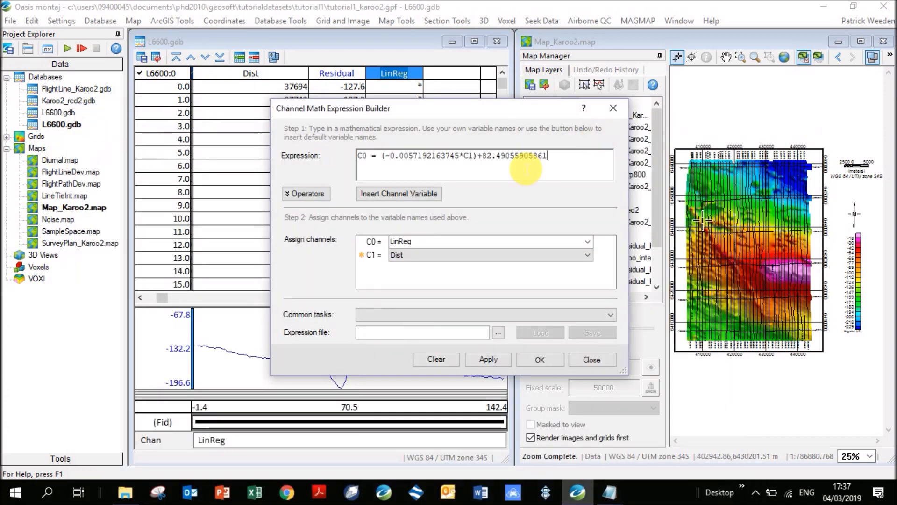
click(541, 359)
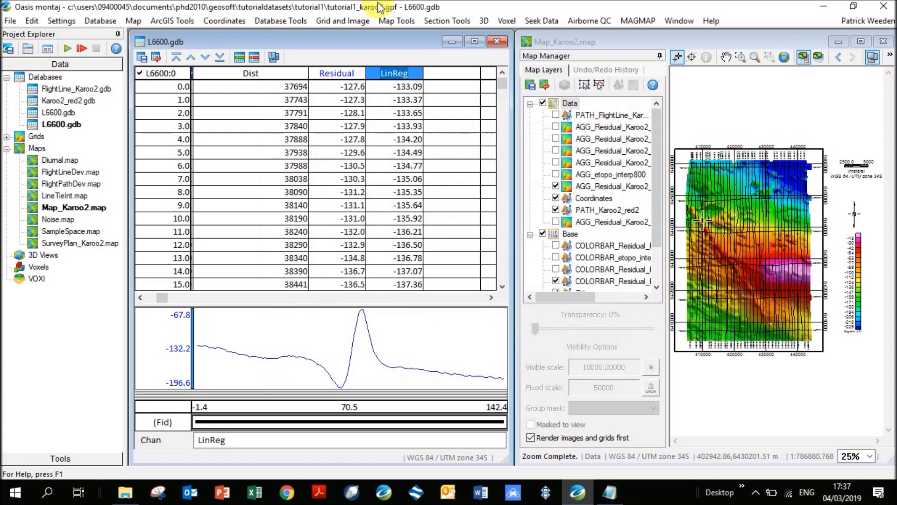
Step: Show the LinReg profile together with Residual and set the Y axis to the same scale for all profiles
right_click(402, 77)
click(453, 309)
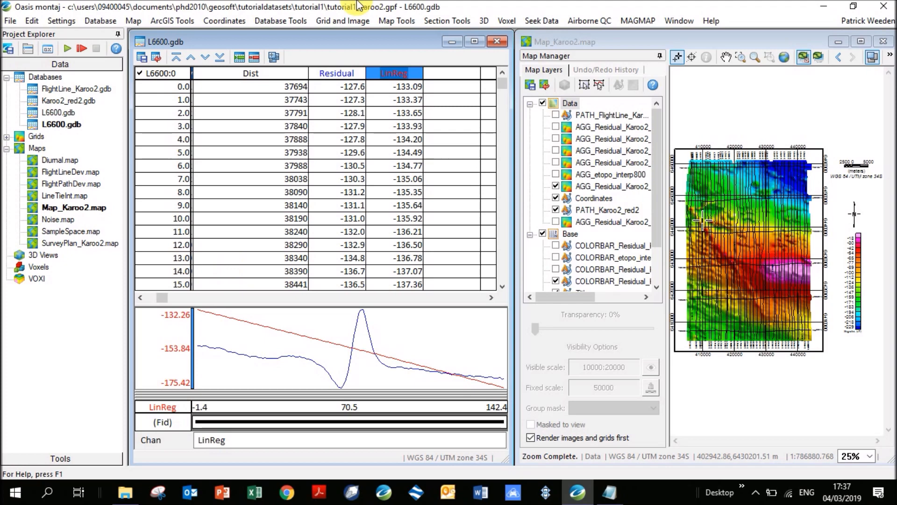
click(345, 73)
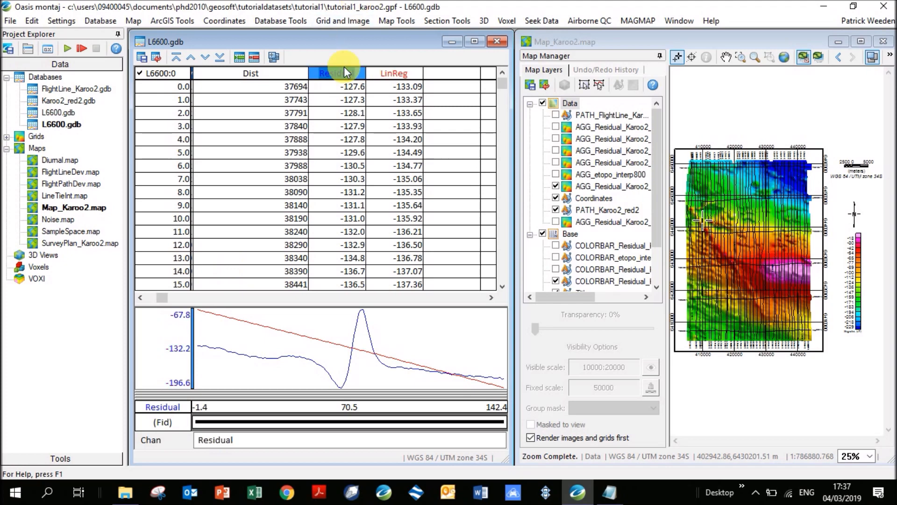
right_click(286, 346)
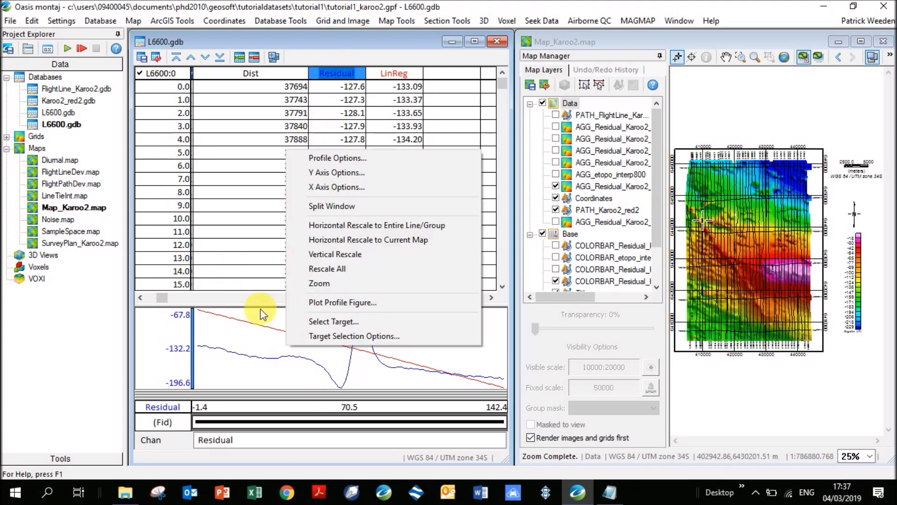
click(353, 172)
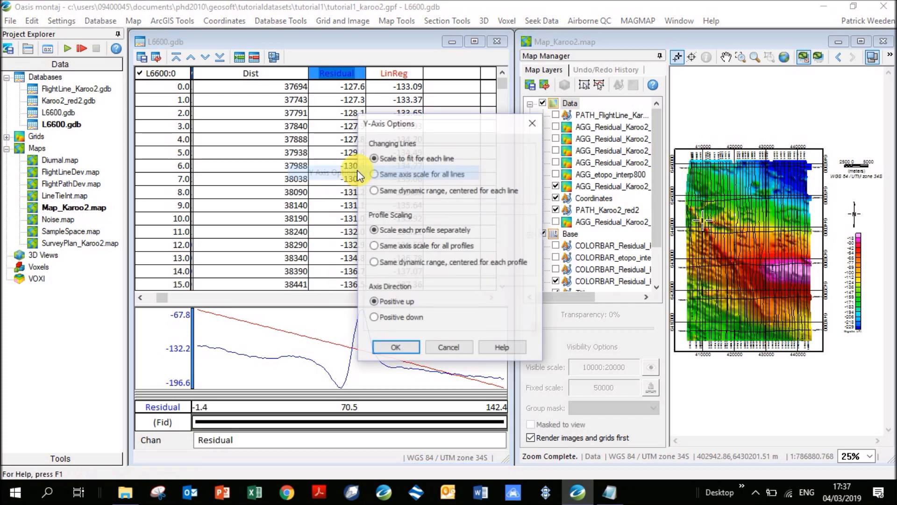
click(392, 247)
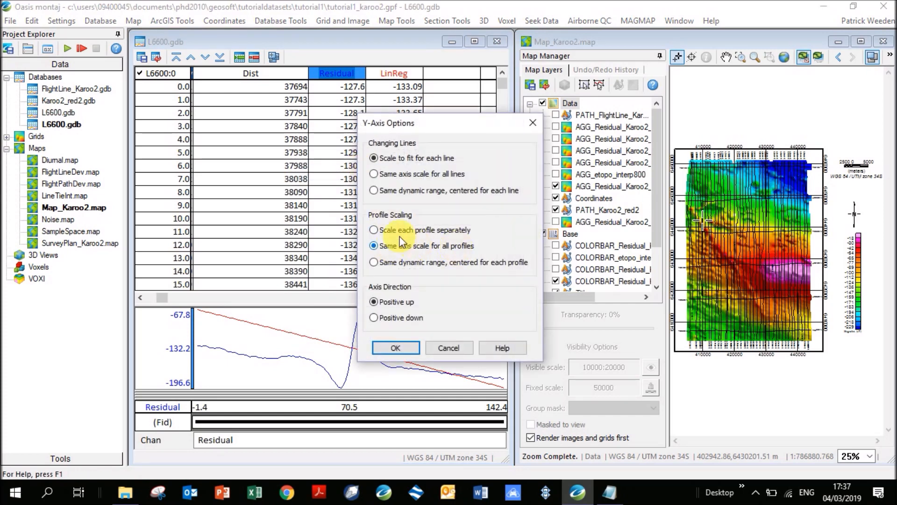
click(396, 348)
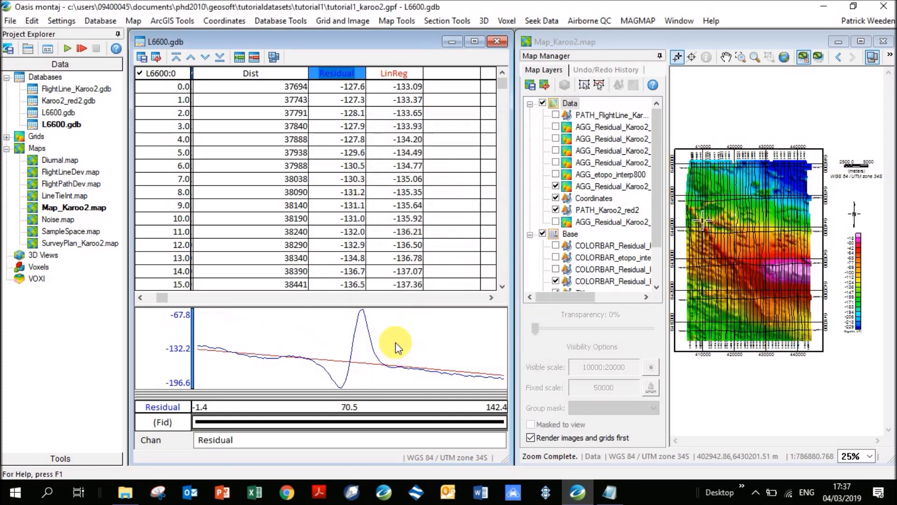
Step: Create a channel named Dyke beside LinReg, keeping the default Double data type and 2 decimals
click(451, 78)
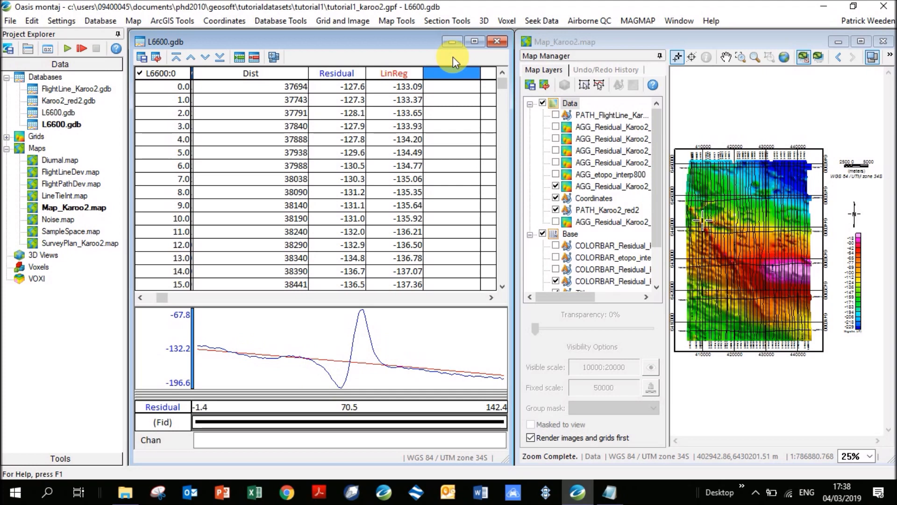
text(Dyke)
key(Return)
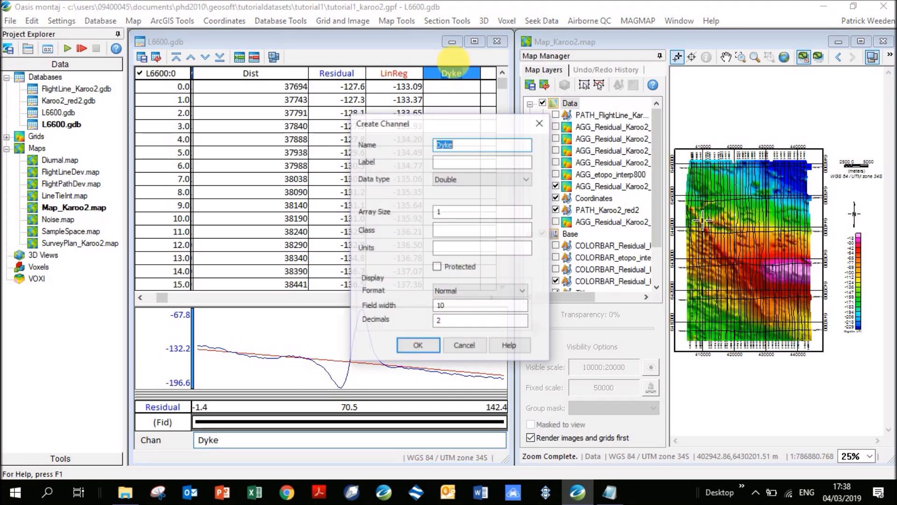
key(Return)
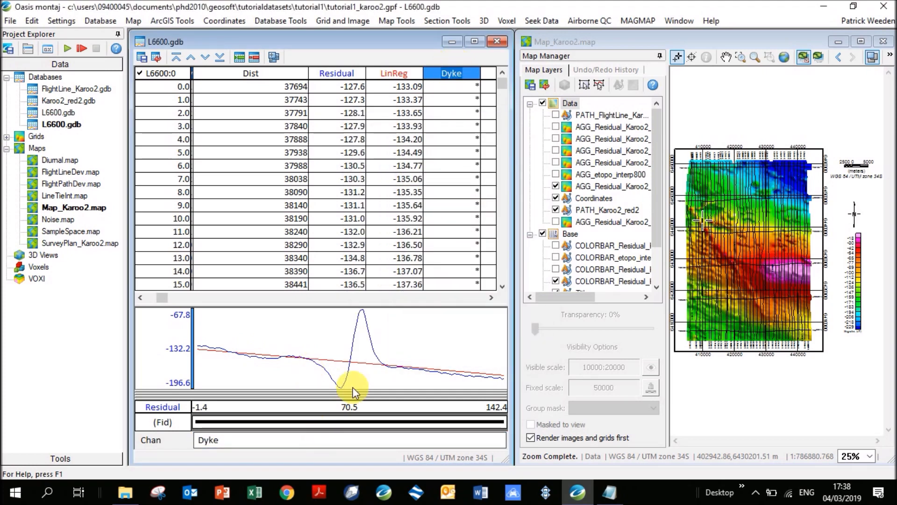
Step: Start a new Channel Math expression with Dyke as the output channel C0 and clear the old regression formula
click(297, 23)
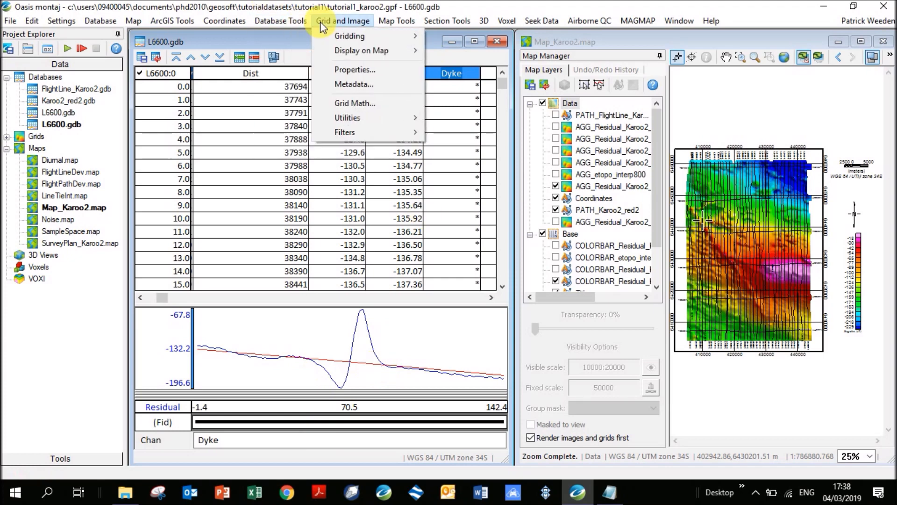
click(310, 89)
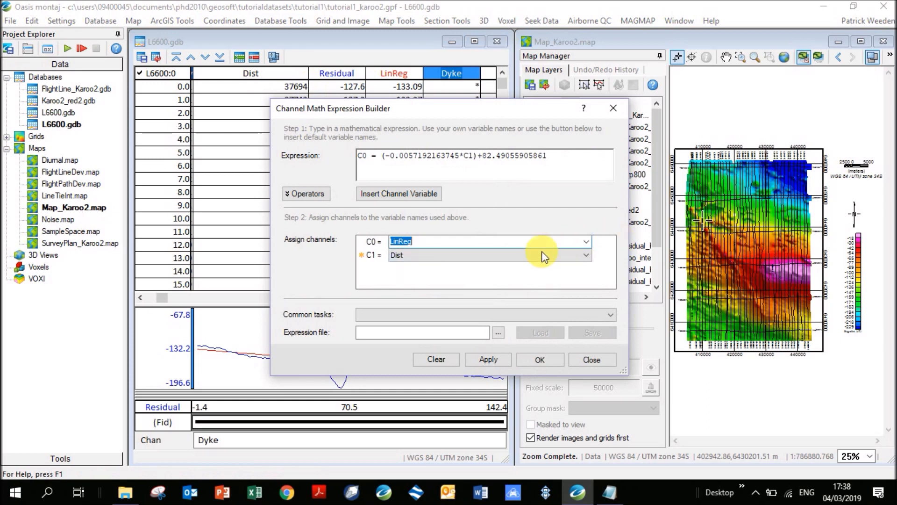
click(585, 242)
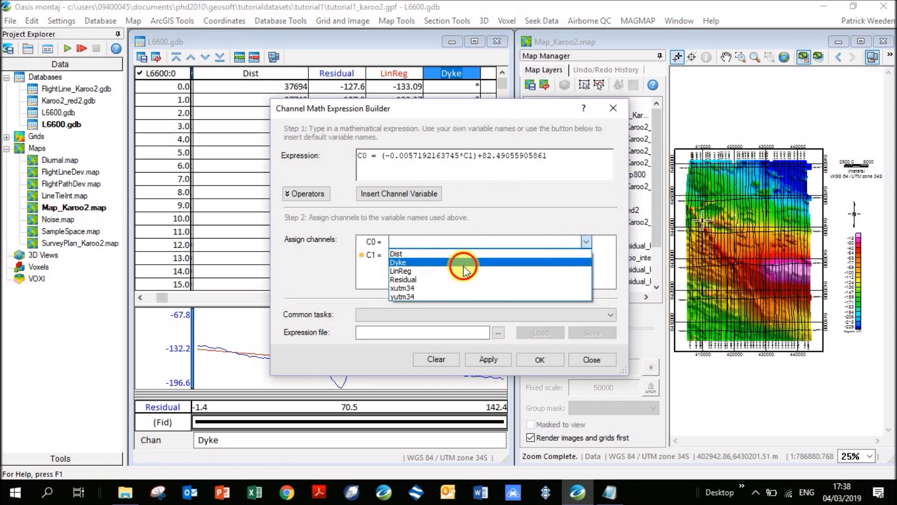
click(467, 262)
drag(381, 155, 701, 175)
key(Delete)
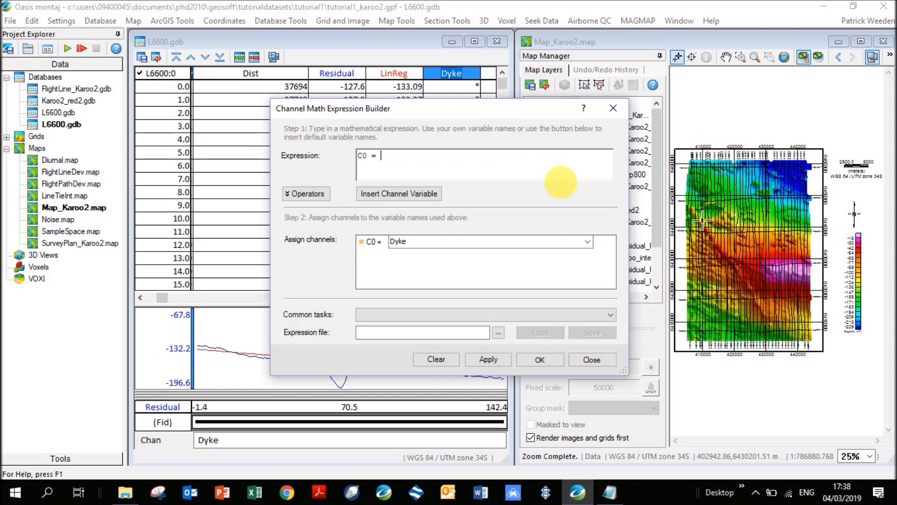
Step: Assign Residual to C1 and LinReg to C2, and calculate the Dyke channel as Residual minus LinReg
click(416, 191)
click(416, 191)
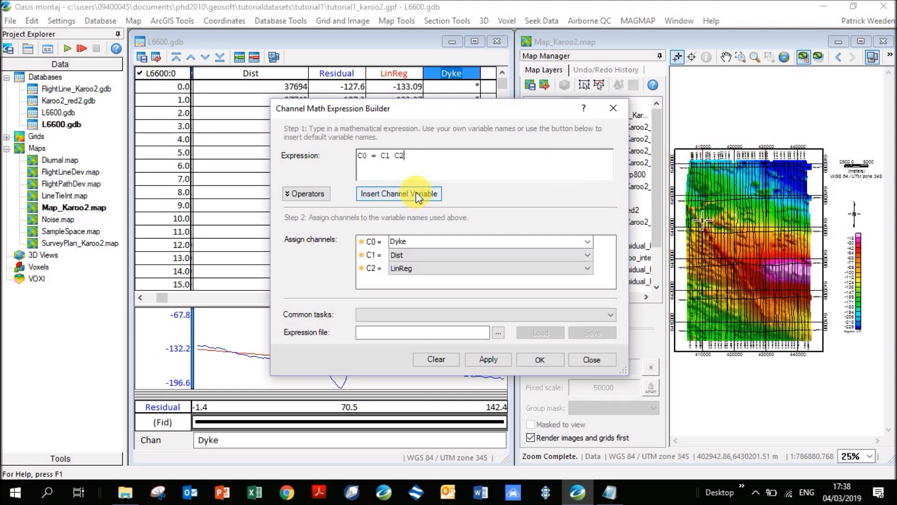
click(497, 250)
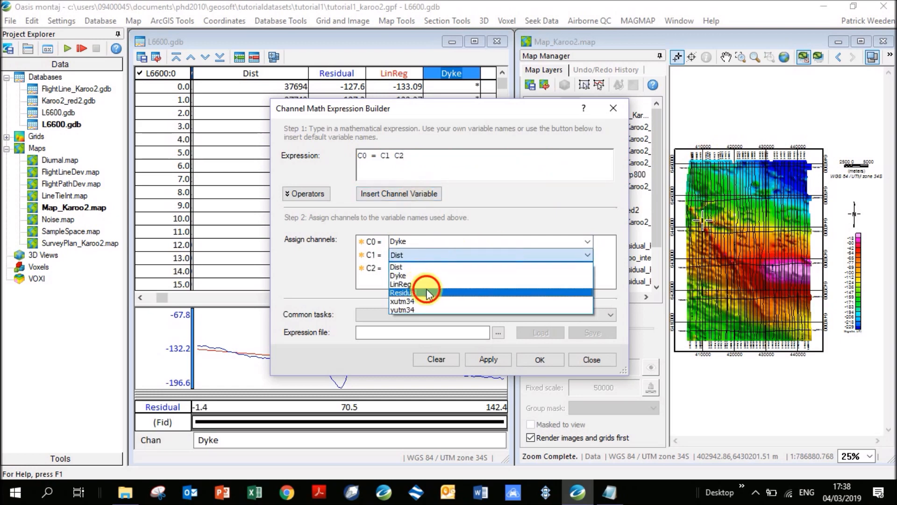
click(411, 293)
click(419, 269)
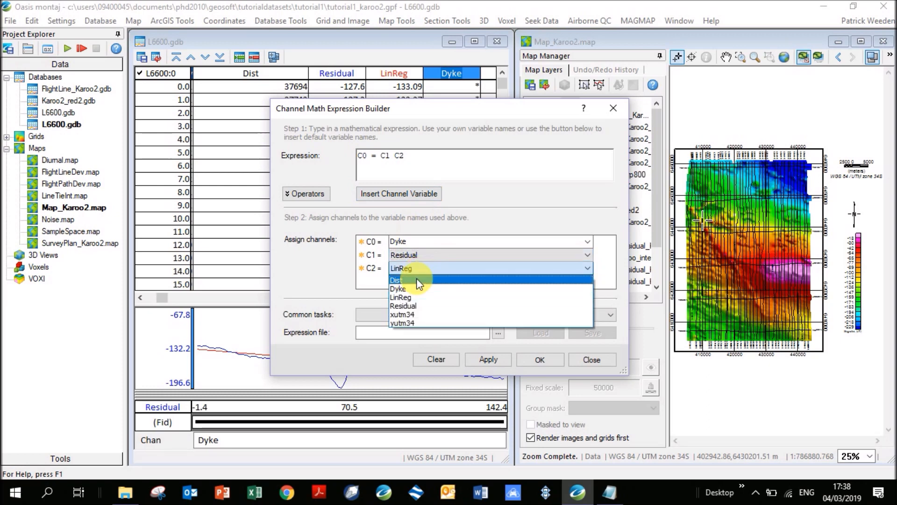
click(420, 298)
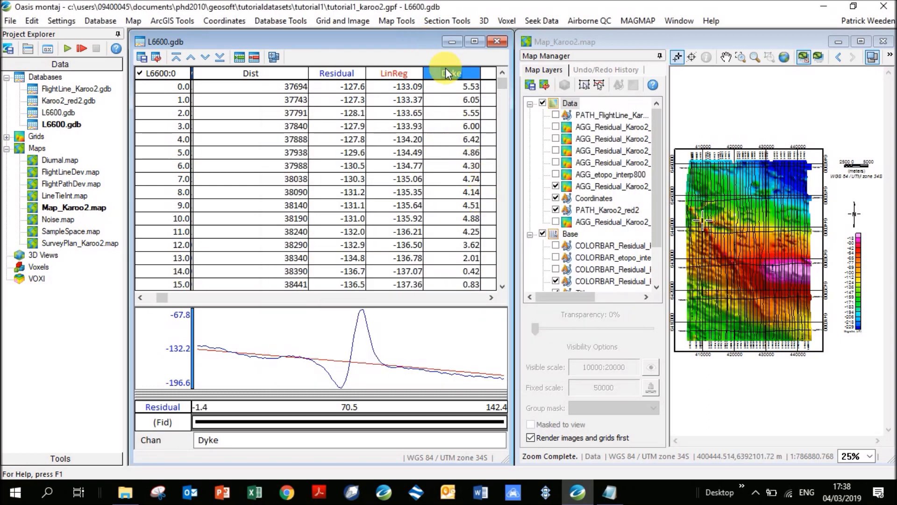
Step: Plot the Dyke profile in place of the Residual and LinReg profiles and rescale the profile view to fit it
right_click(443, 77)
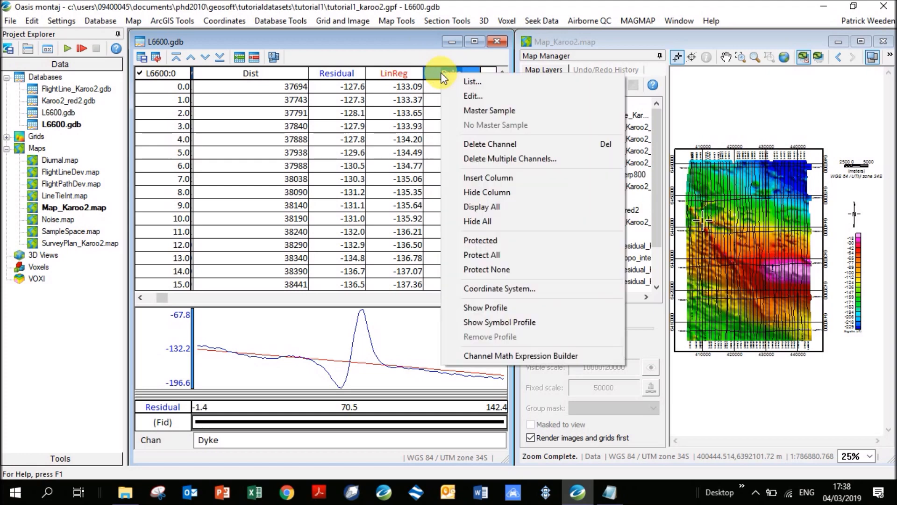
click(518, 307)
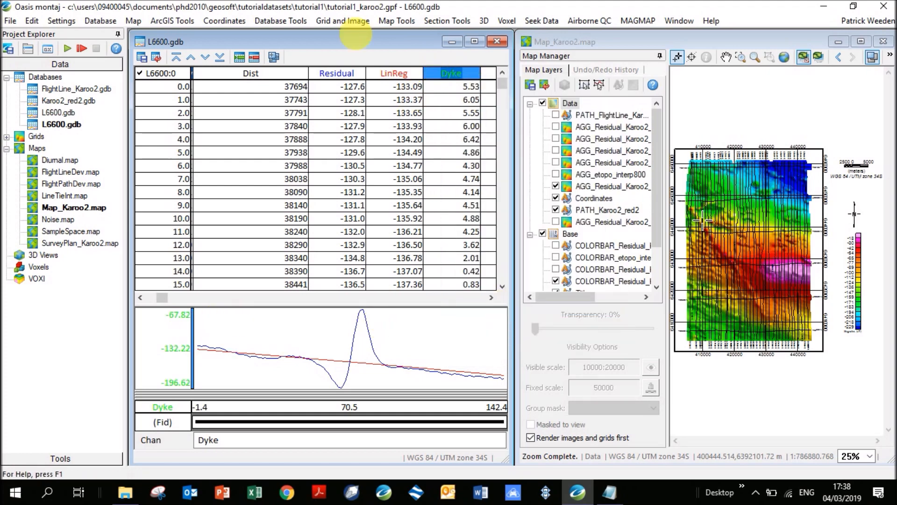
right_click(322, 77)
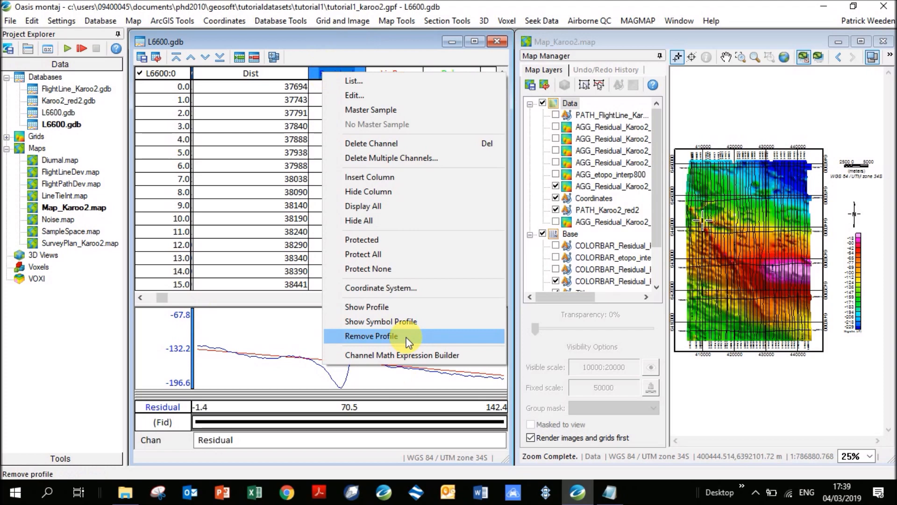
click(374, 339)
right_click(395, 77)
click(448, 325)
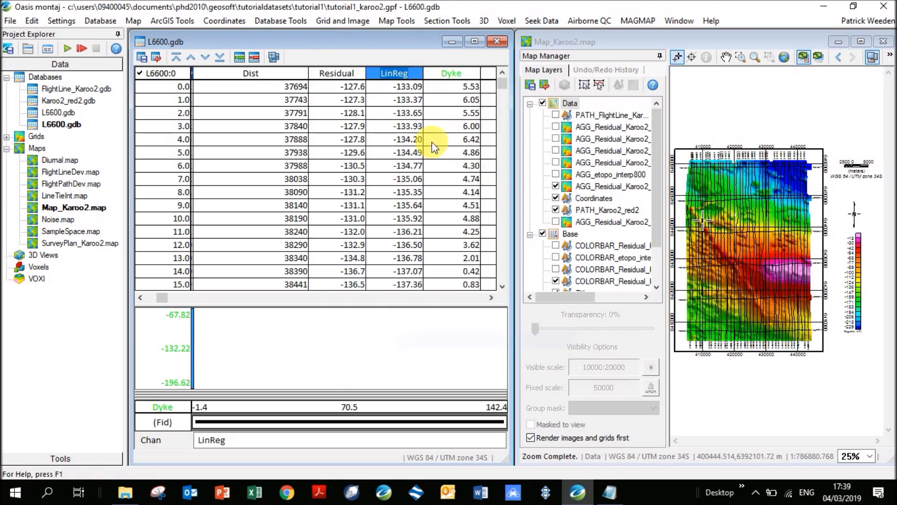
right_click(340, 353)
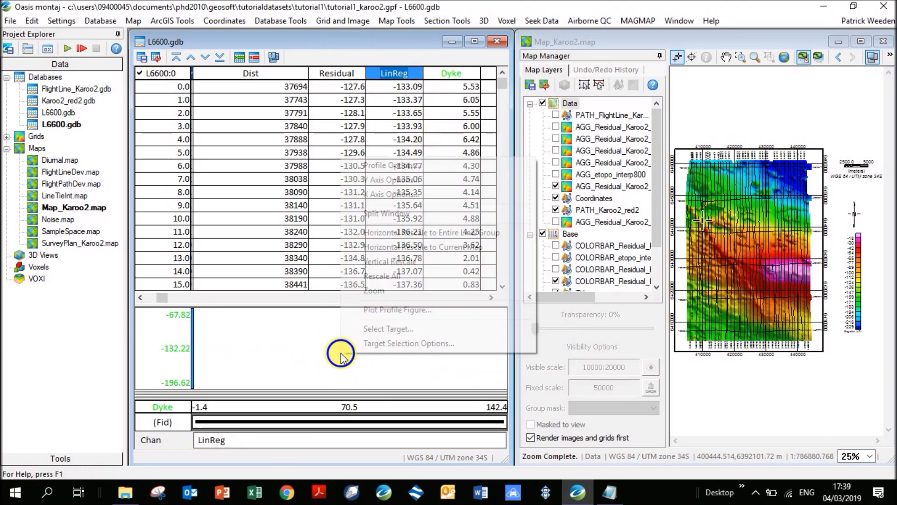
click(414, 277)
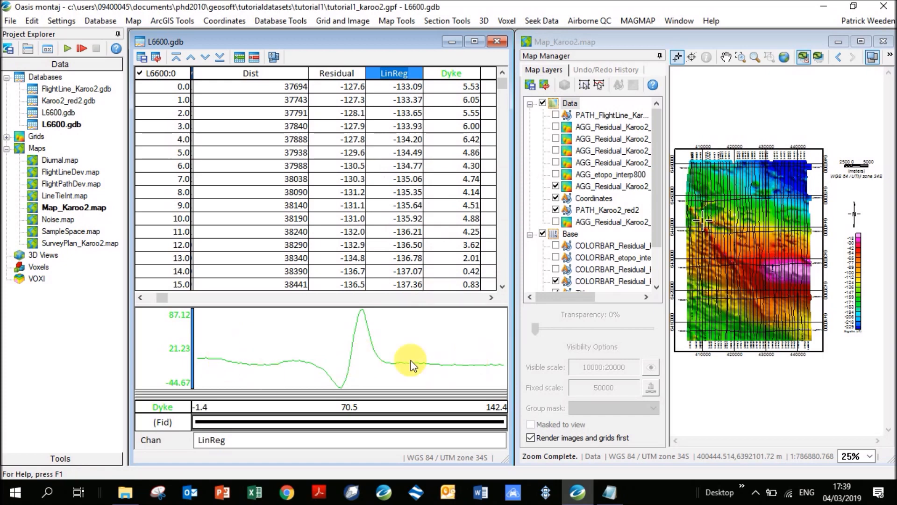
Step: Recalculate the Dist channel as a distance channel from xutm34 and yutm34, maintaining the line direction
click(463, 365)
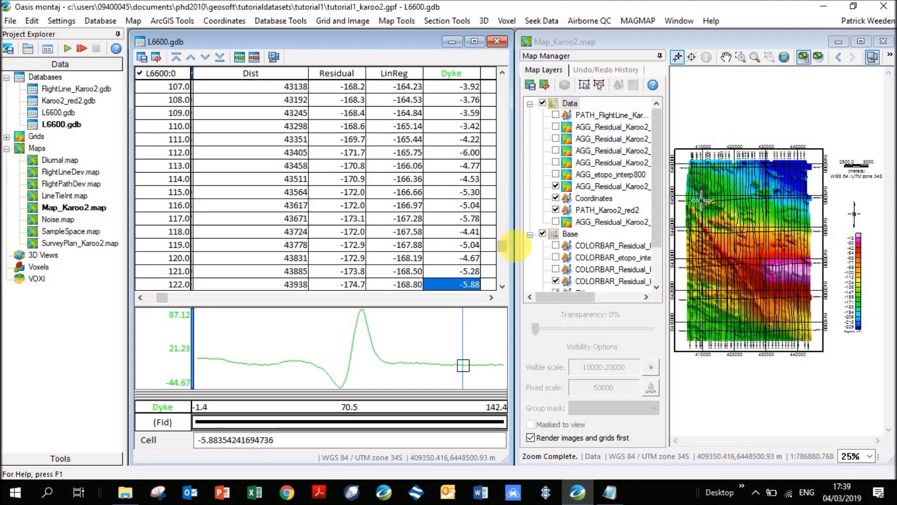
drag(502, 246, 504, 47)
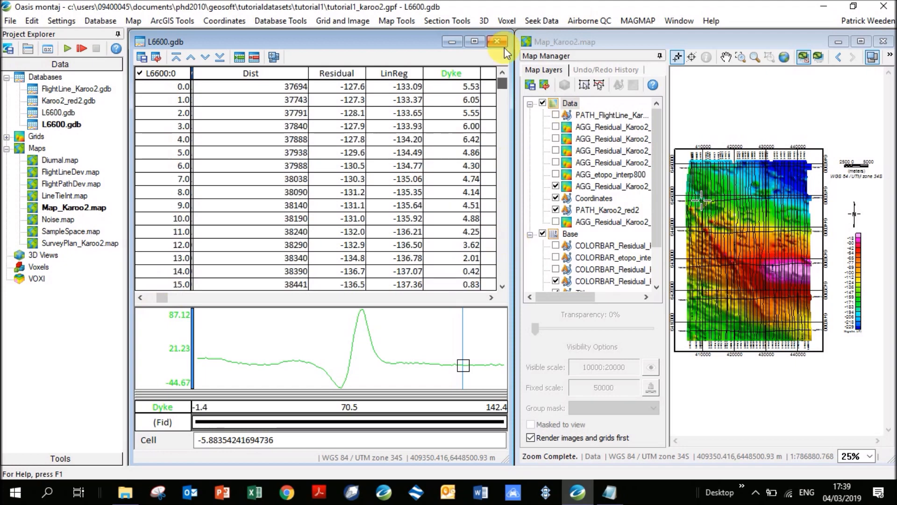
click(291, 87)
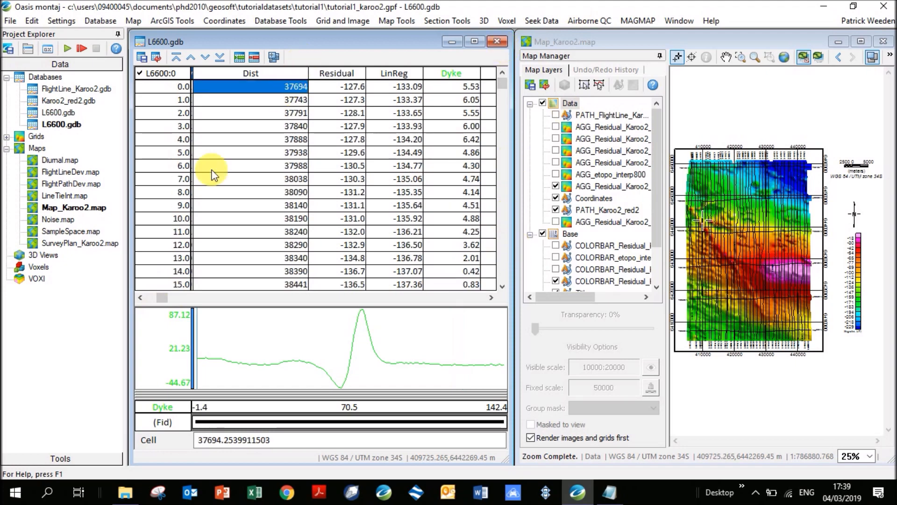
click(278, 75)
click(278, 75)
click(239, 77)
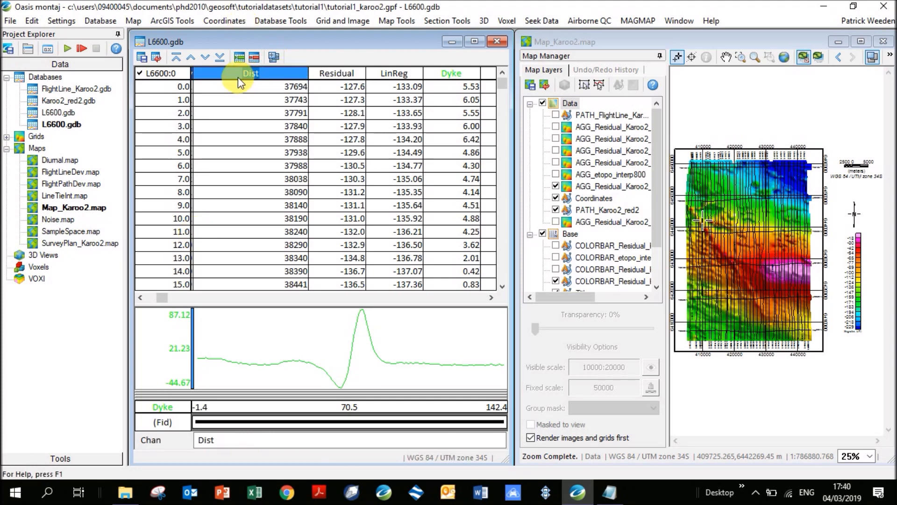
right_click(279, 81)
click(347, 358)
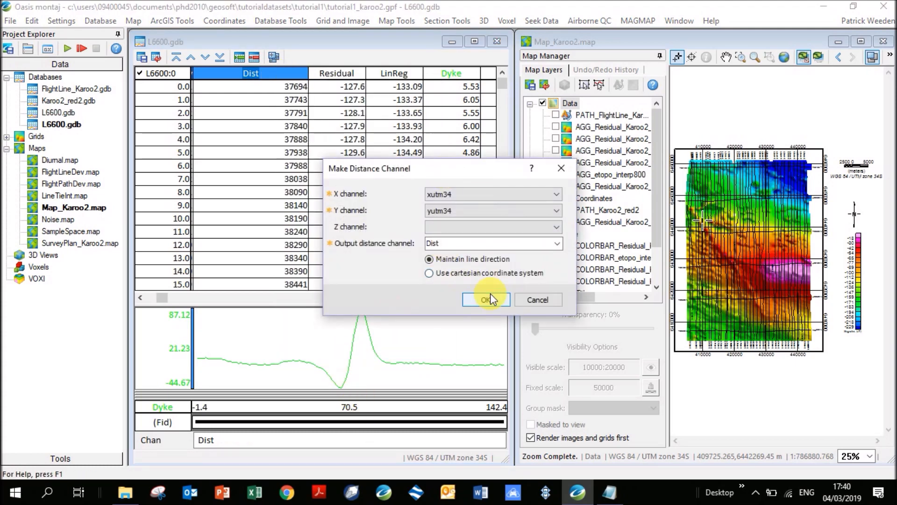
click(488, 298)
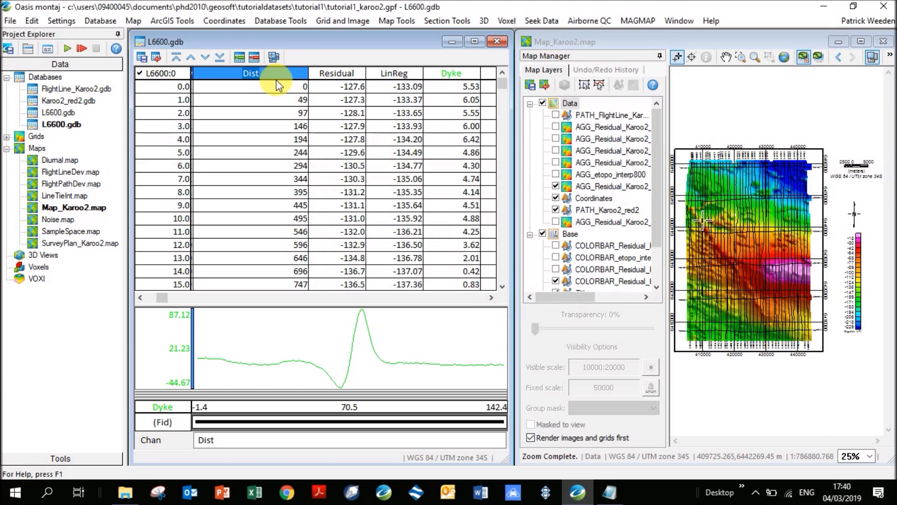
Step: Delete the xutm34 and yutm34 coordinate channels from the L6600 database
click(140, 297)
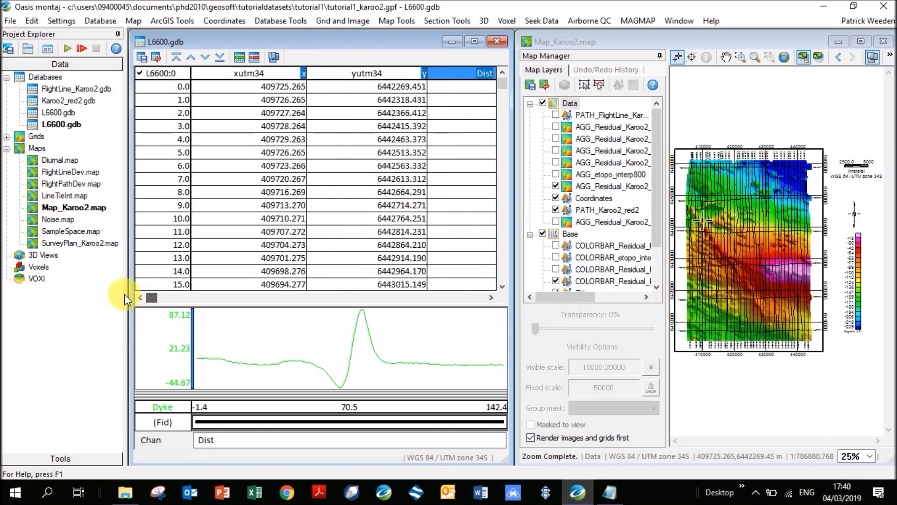
right_click(279, 70)
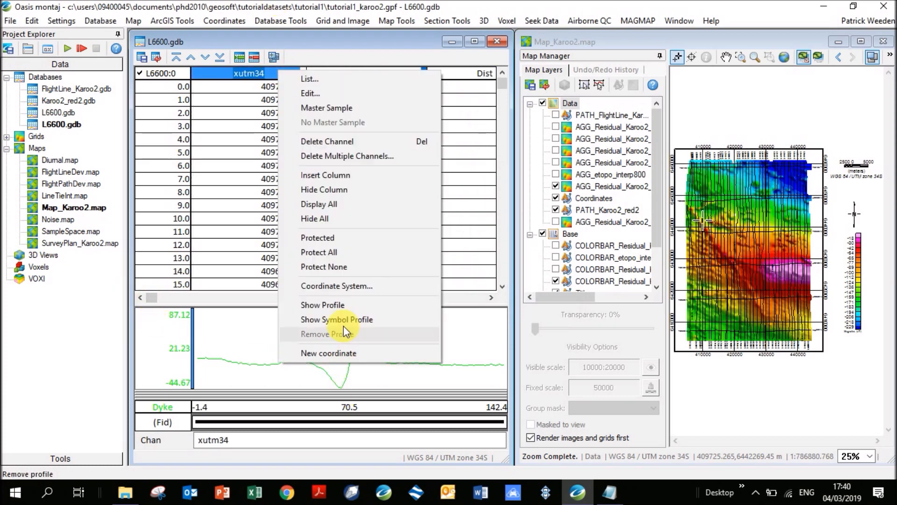
click(349, 141)
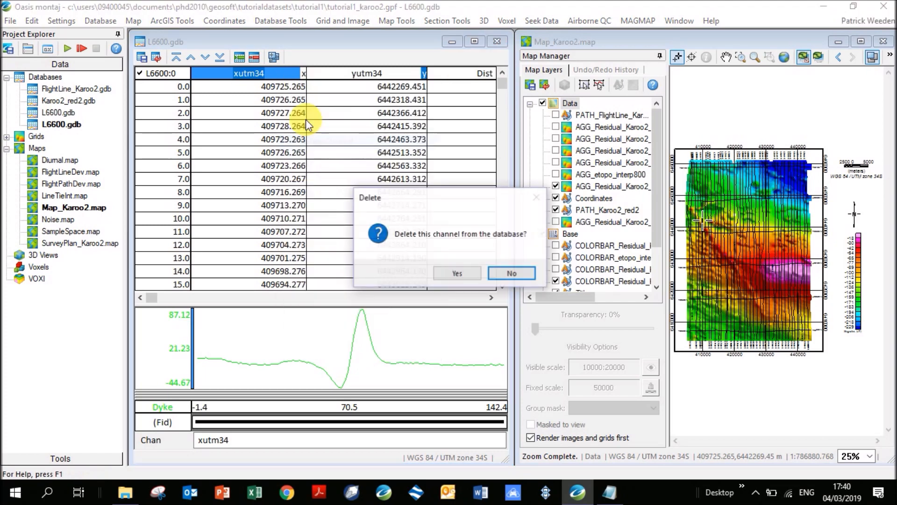
click(456, 273)
right_click(219, 76)
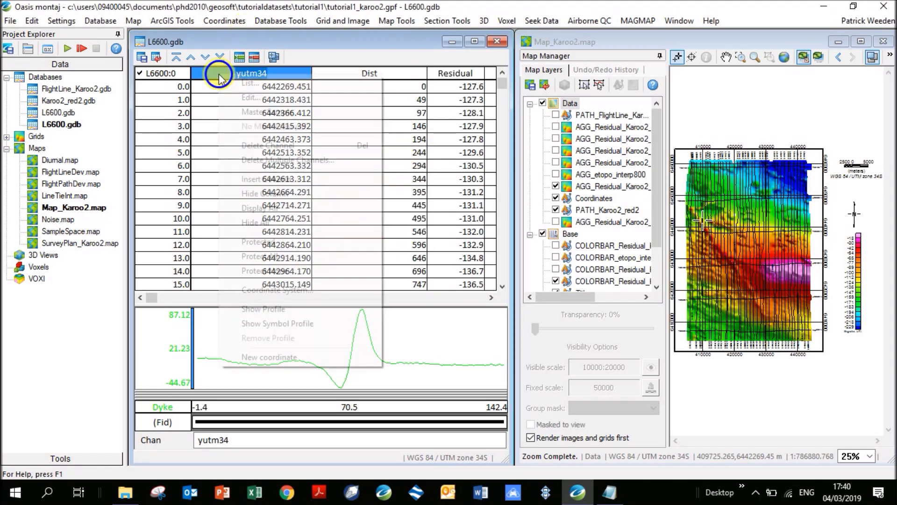
click(310, 145)
click(457, 274)
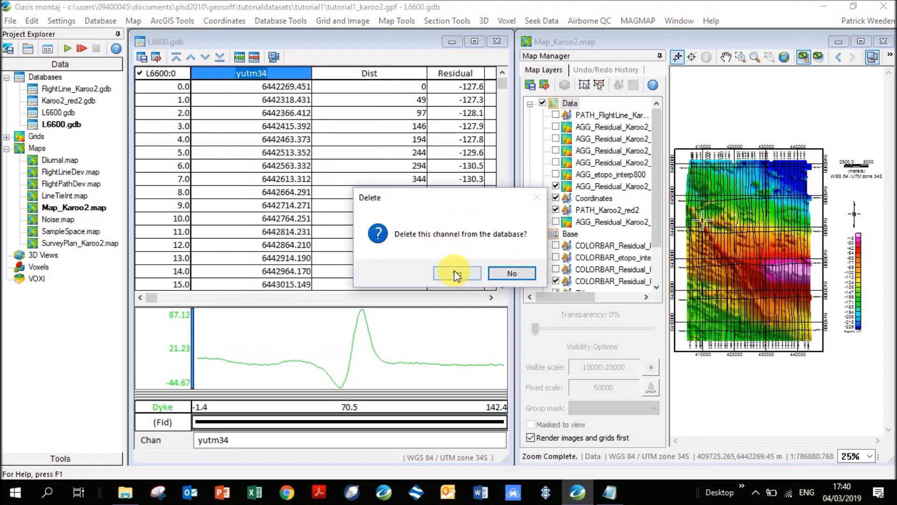
Step: Delete the Residual and LinReg channels and save all changes to the current database
click(491, 298)
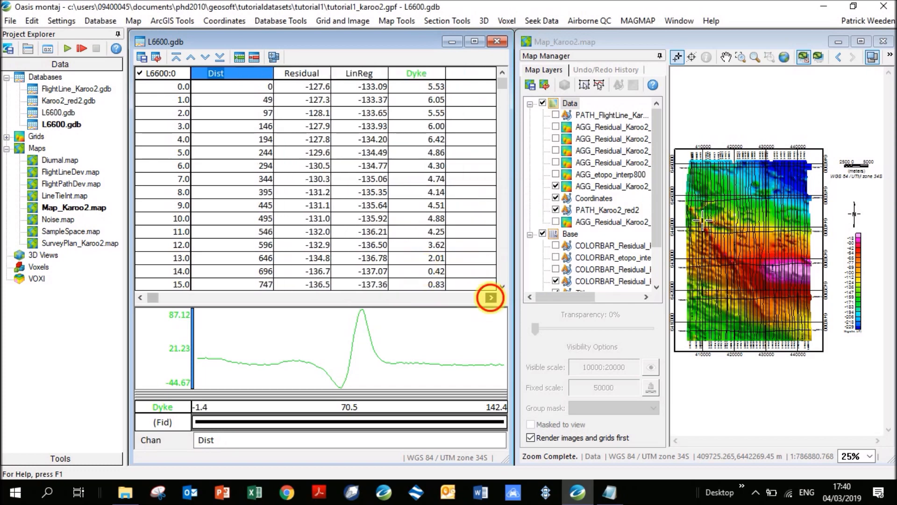
click(308, 74)
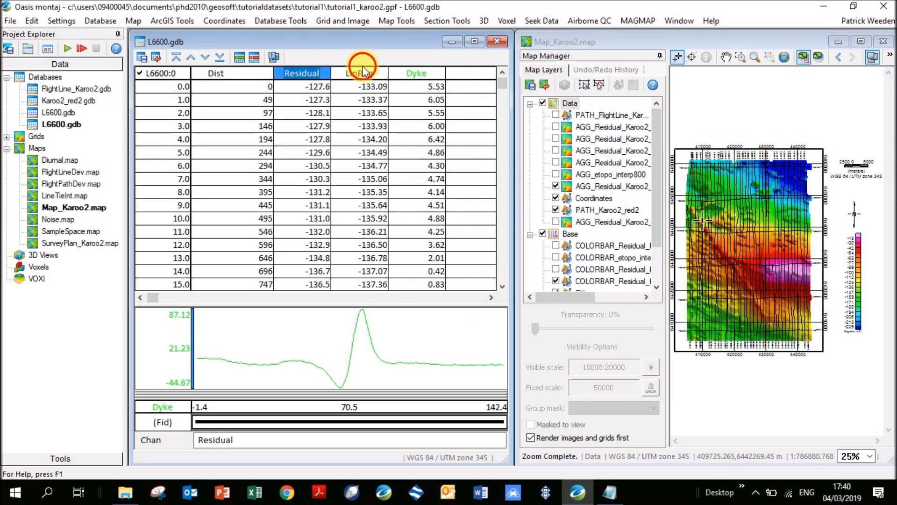
click(363, 71)
click(299, 73)
right_click(299, 74)
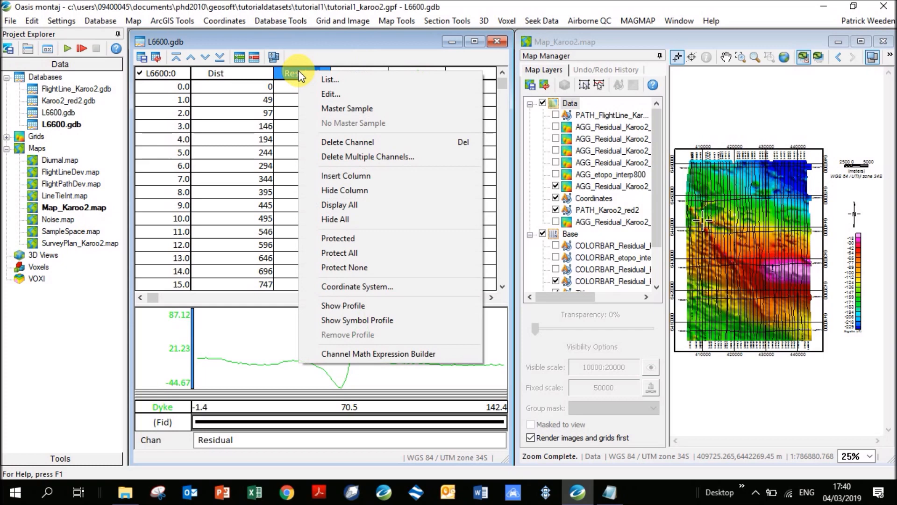
click(353, 141)
click(444, 290)
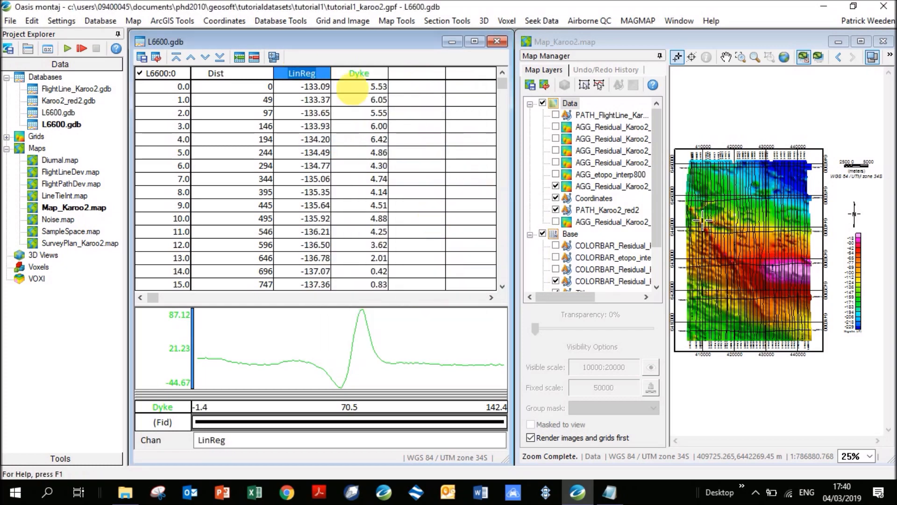
right_click(300, 74)
click(348, 143)
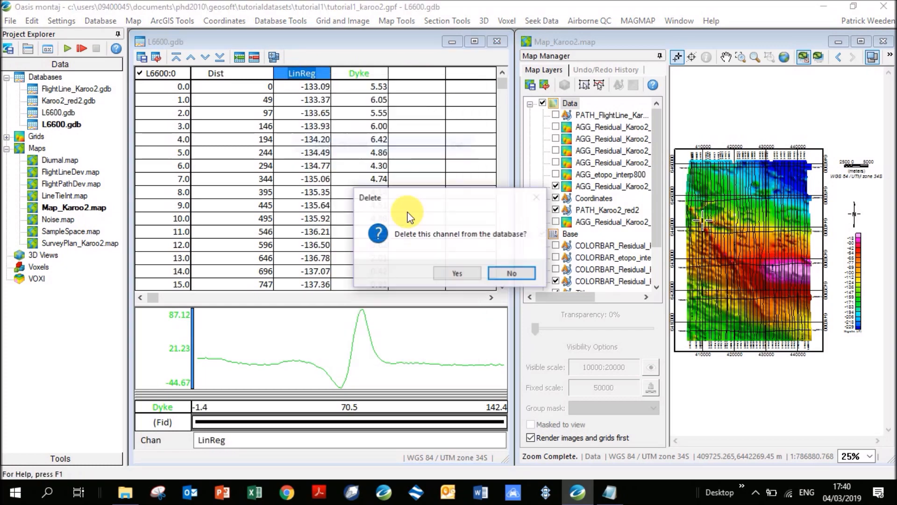
click(442, 269)
click(140, 57)
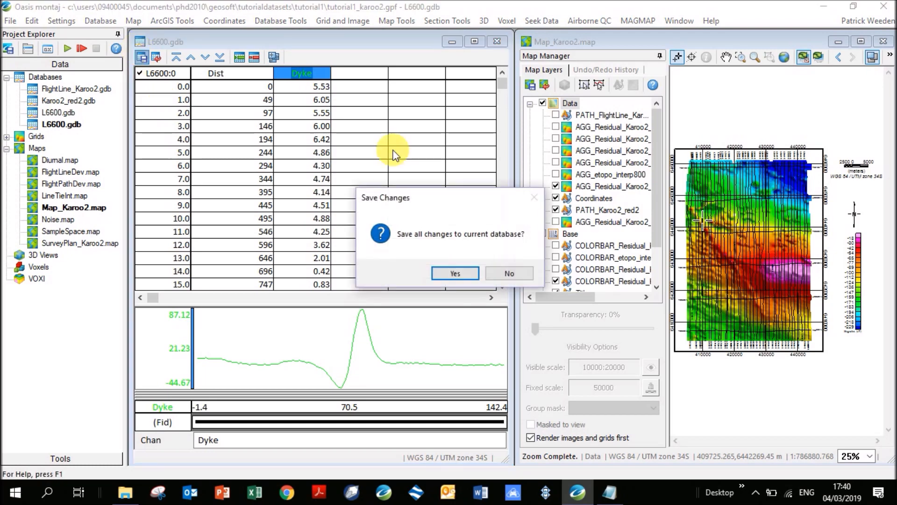
click(455, 273)
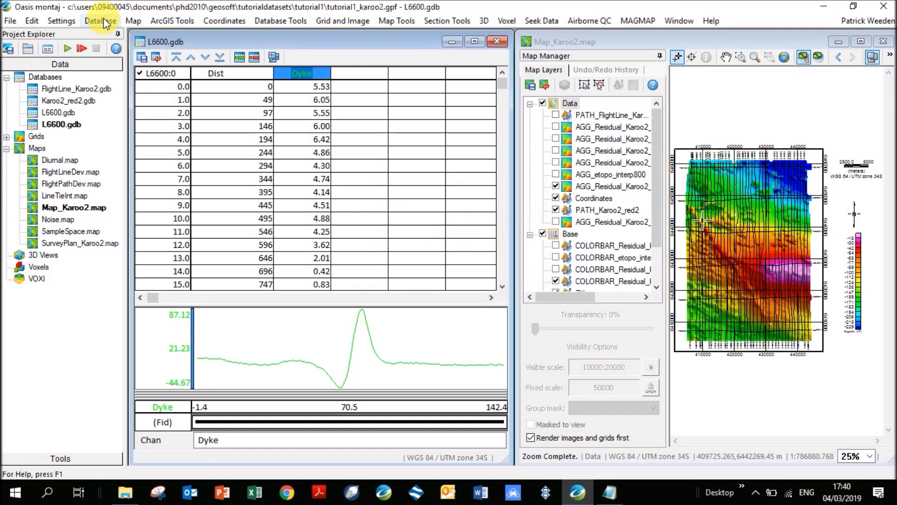
Step: Start a CSV (Excel) export of the displayed channels with the data file named L6600_Dyke in the Tutorial1 folder
click(103, 21)
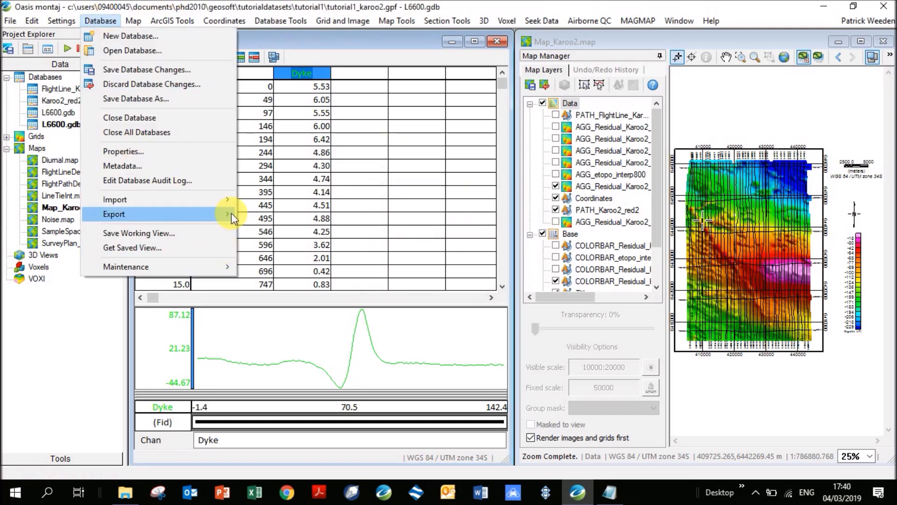
mouse_move(232, 215)
click(280, 212)
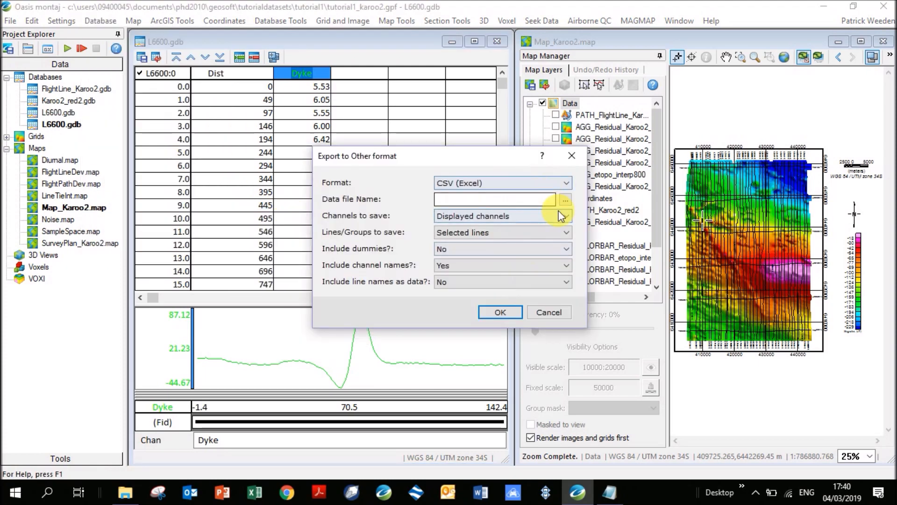
click(566, 201)
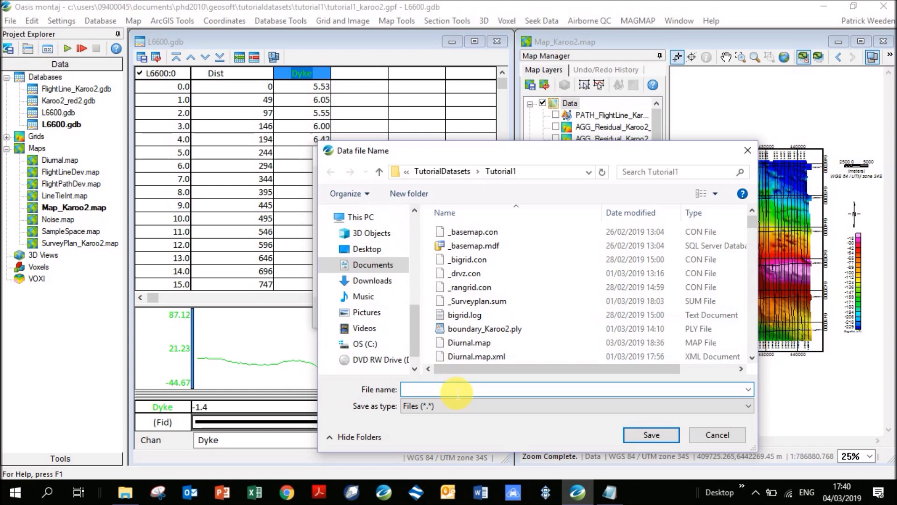
text(L6600_Dyke)
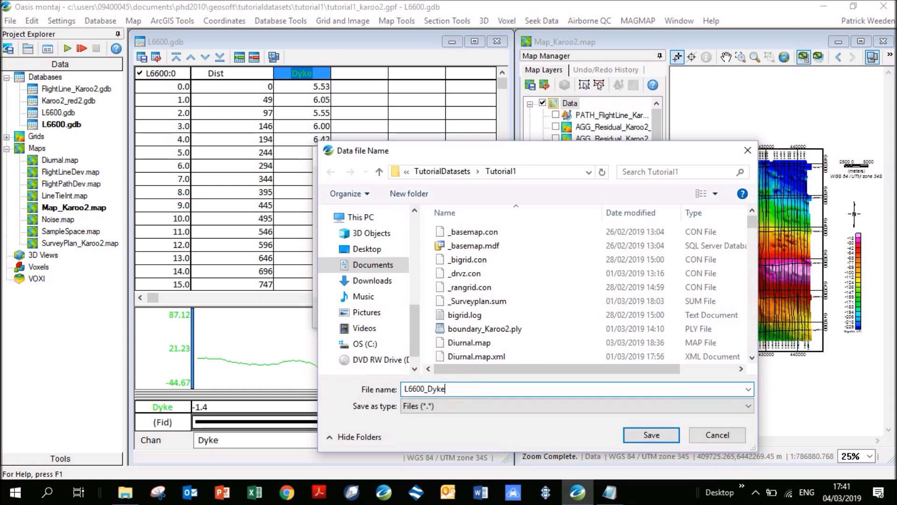
key(Return)
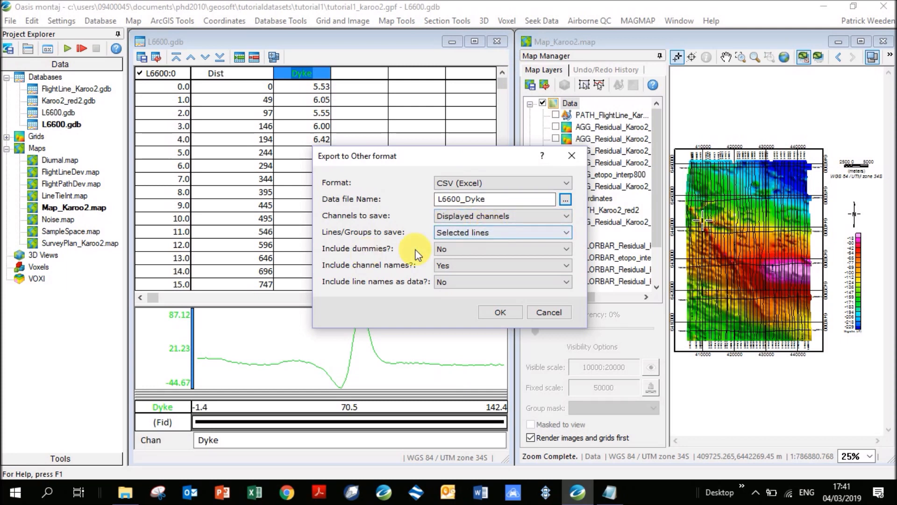
Step: Set the CSV export to include dummies but not channel names, keep line names excluded, and export the L6600_Dyke file
click(465, 249)
click(465, 265)
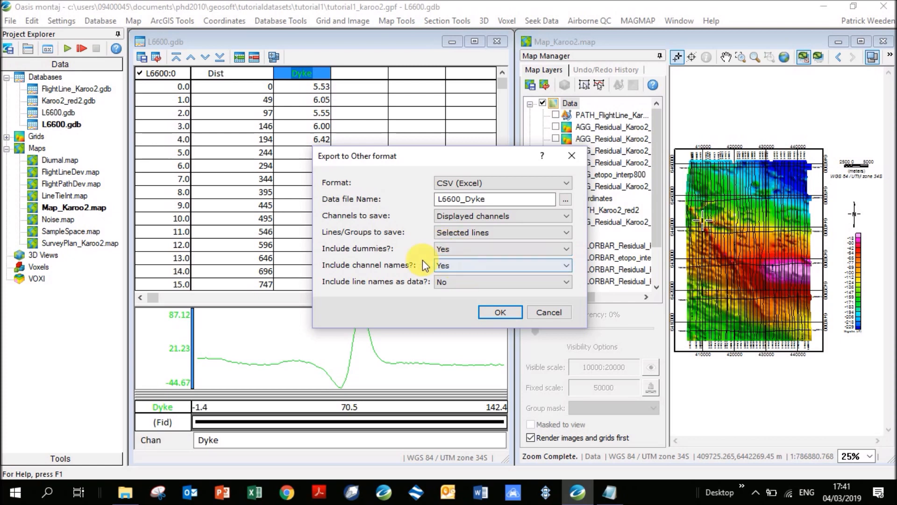
click(458, 267)
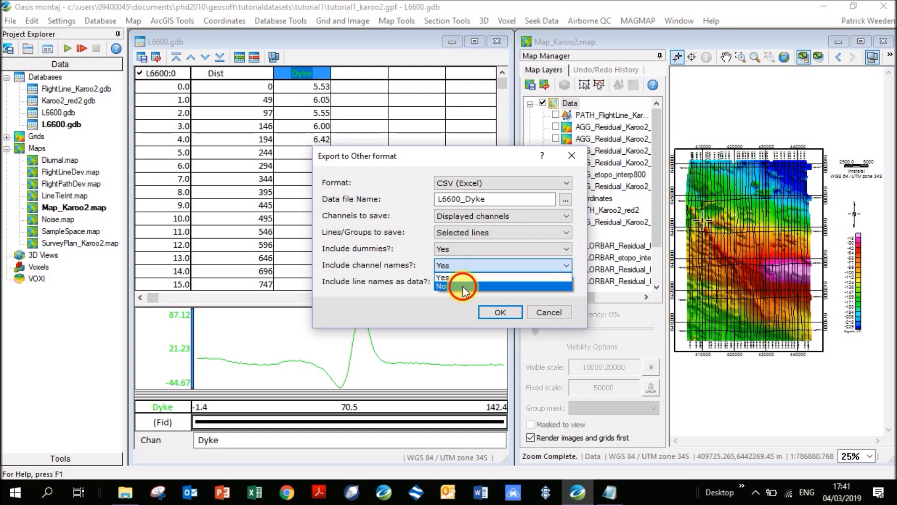
click(523, 285)
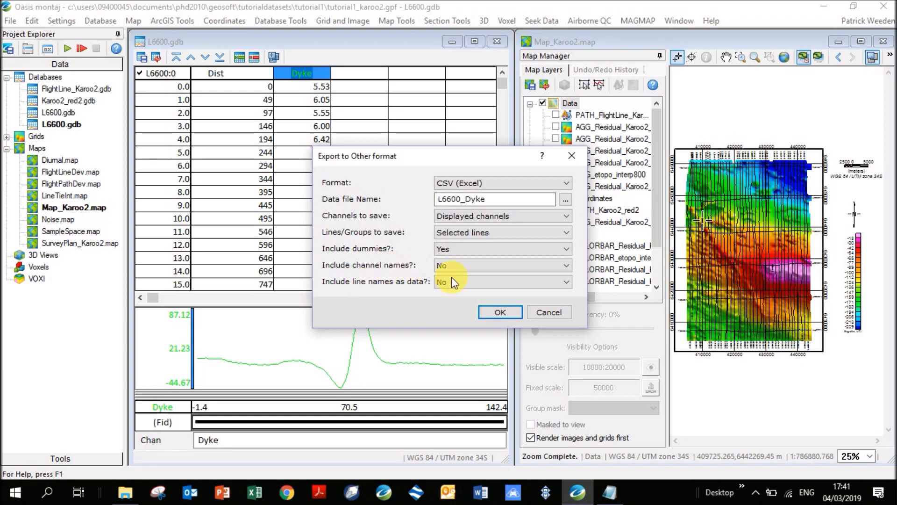
click(500, 312)
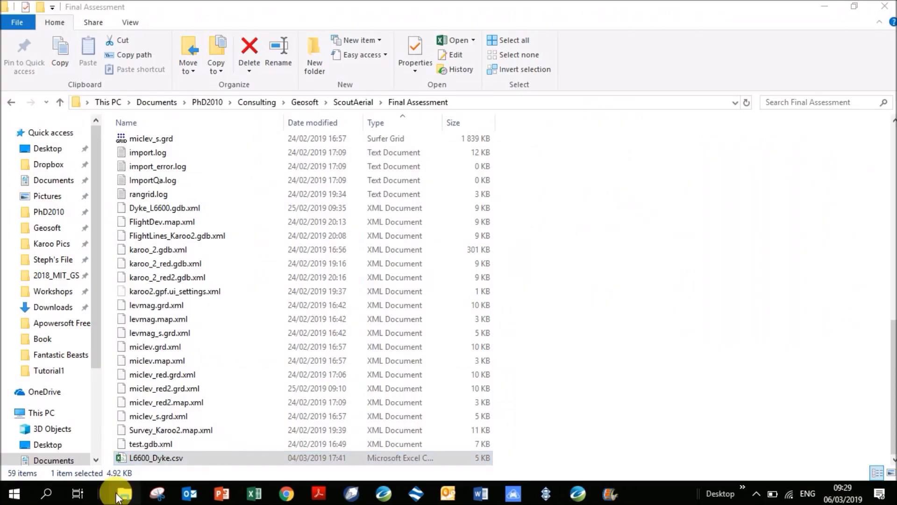
Step: Open L6600_Dyke.csv in Excel from the Final Assessment folder, save it as L6600_Dyke.prn in Formatted Text (Space delimited) format, and close it
double_click(174, 457)
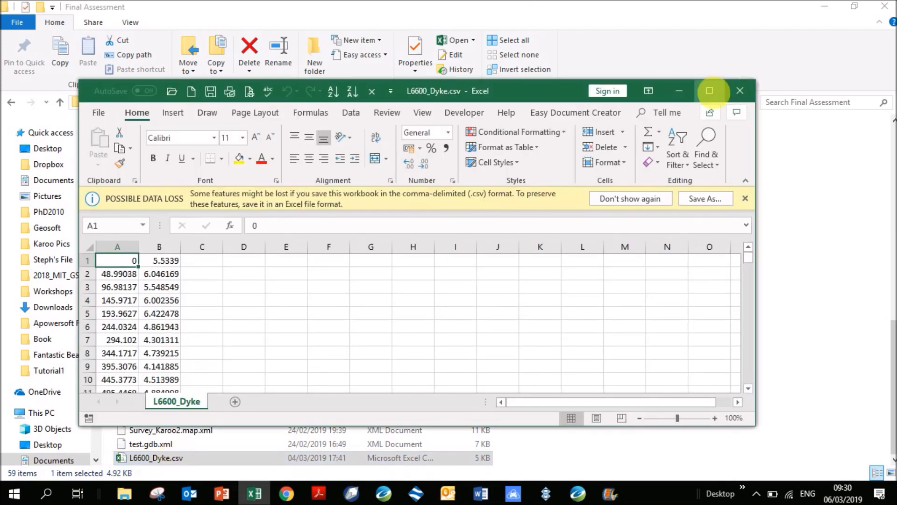
click(709, 90)
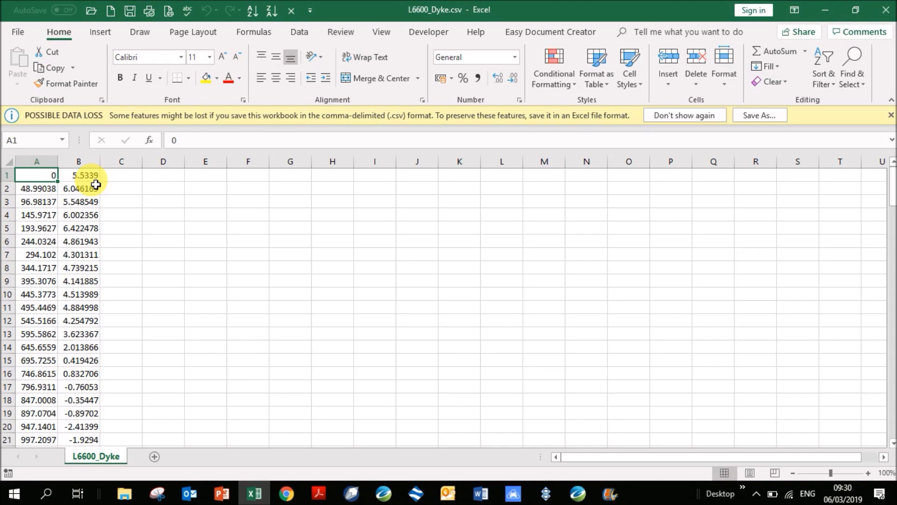
click(19, 35)
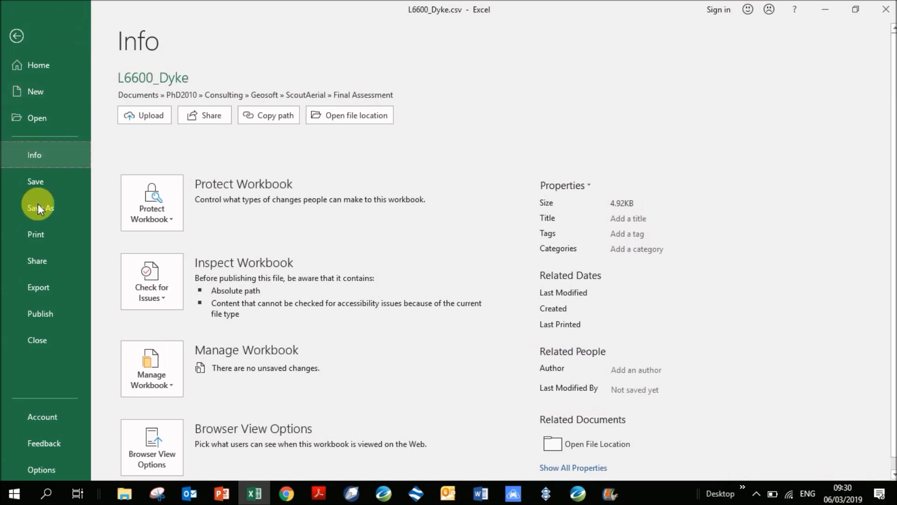
click(37, 208)
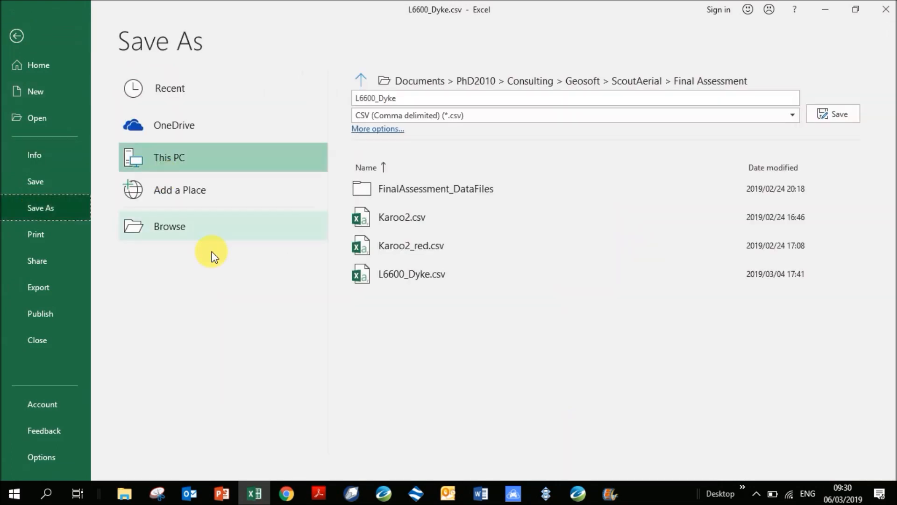
click(201, 232)
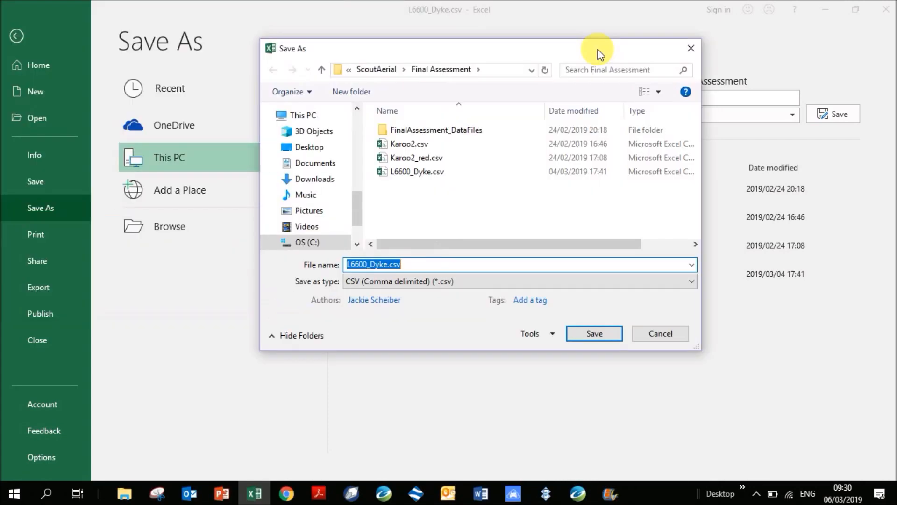
click(427, 285)
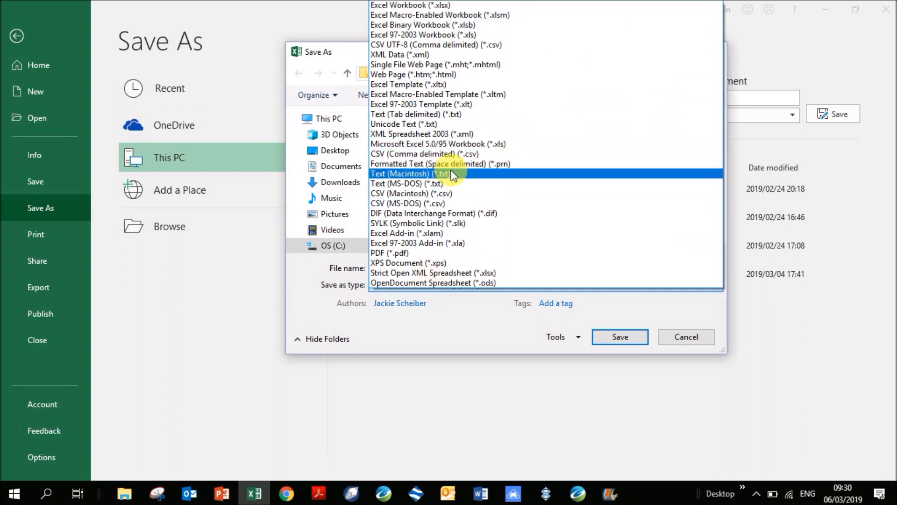
click(496, 171)
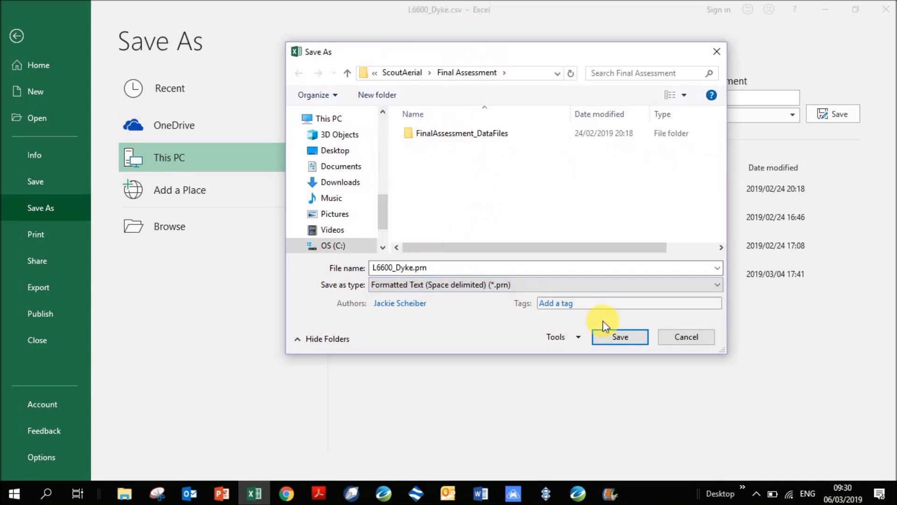
click(621, 335)
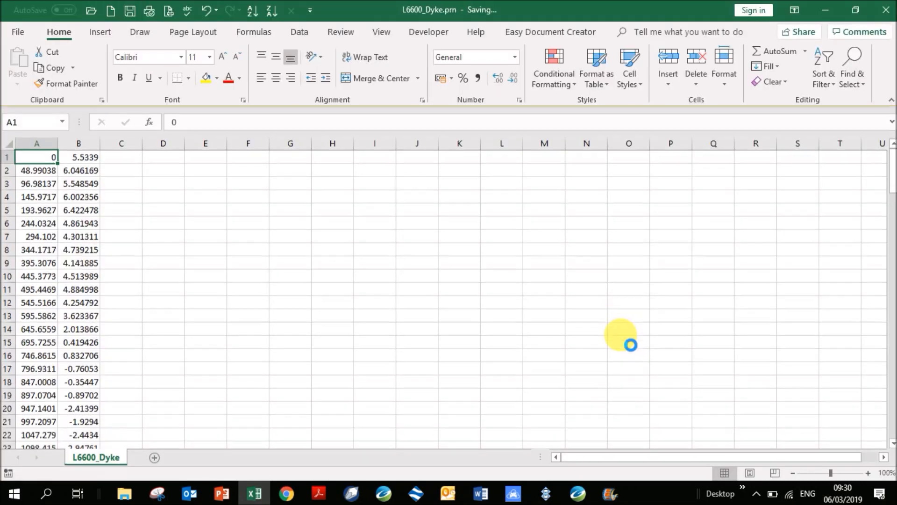
click(886, 10)
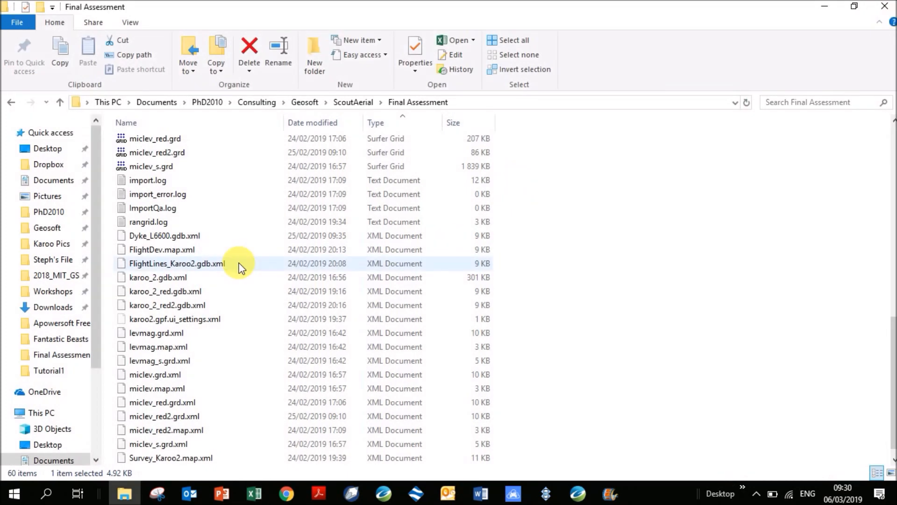
Step: Sort the Final Assessment folder by date modified and select L6600_Dyke.prn
drag(893, 419, 891, 212)
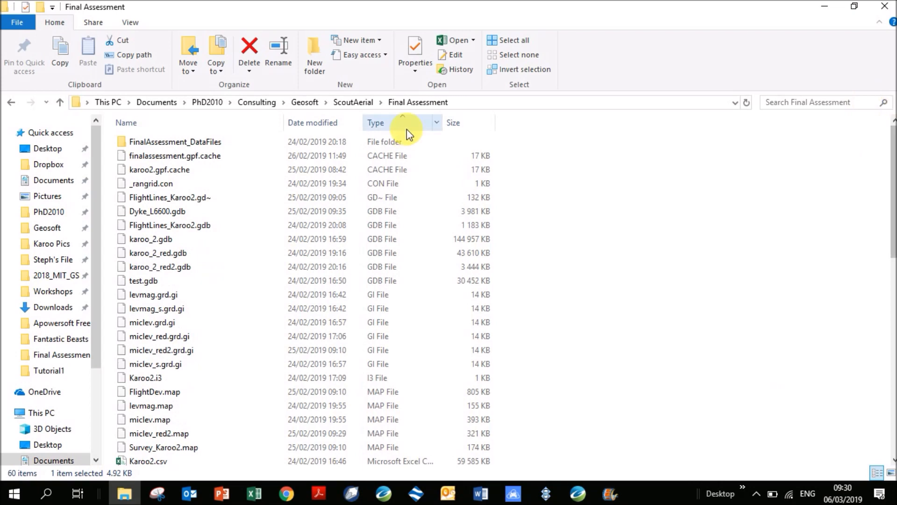
click(318, 125)
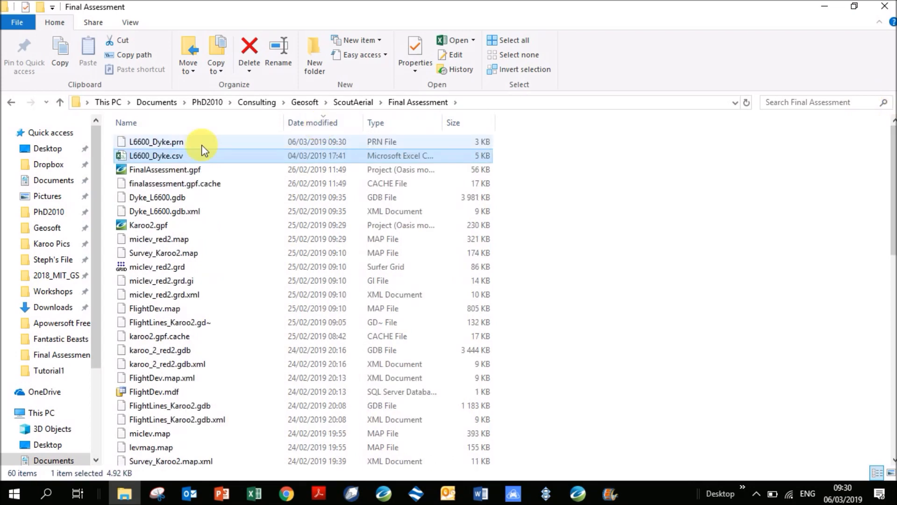
click(177, 143)
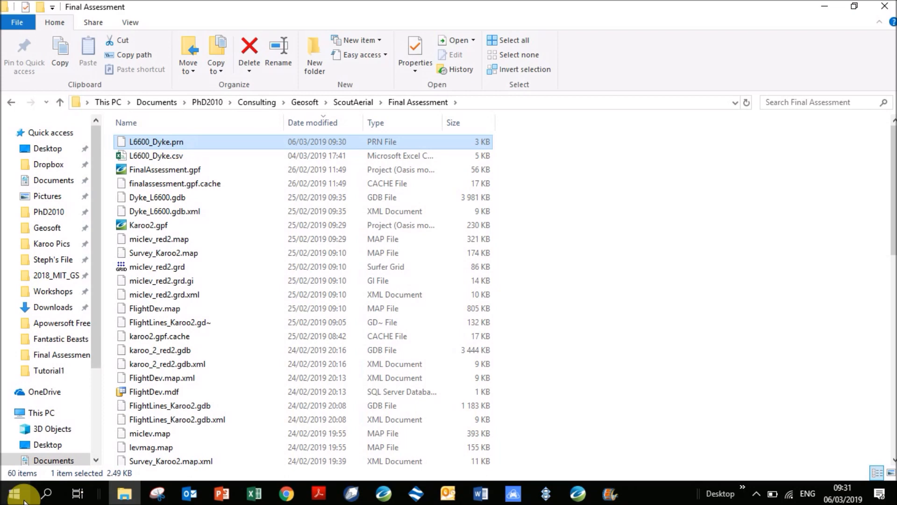
Step: Check the "Hide extensions for known file types" setting in the Control Panel's File Explorer Options without changing it
click(46, 493)
text(control)
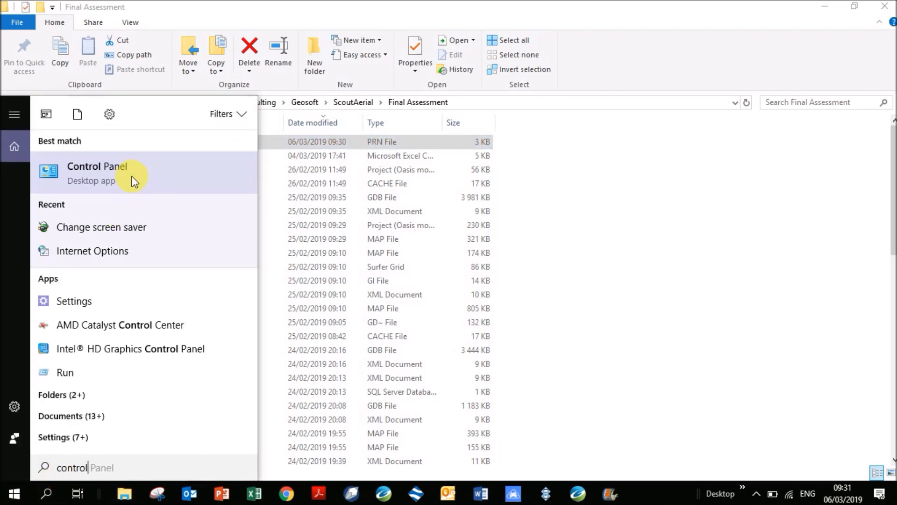
click(134, 181)
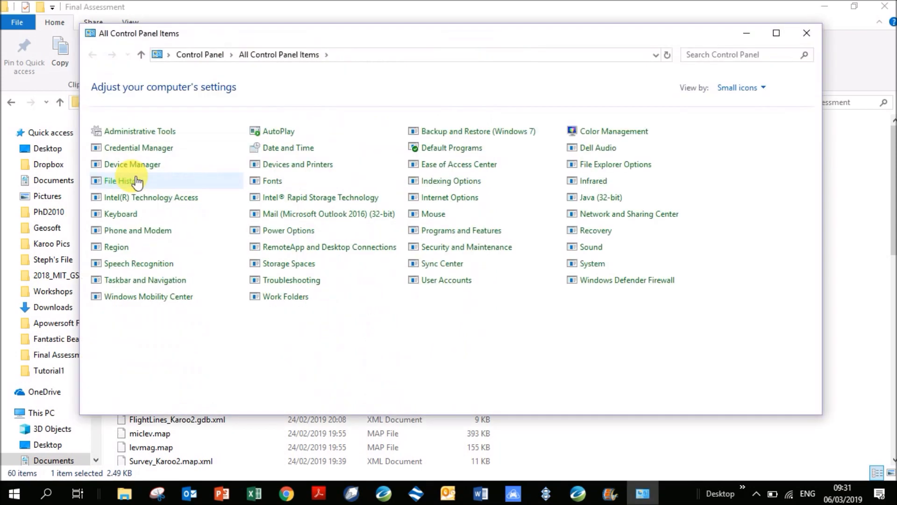
click(722, 60)
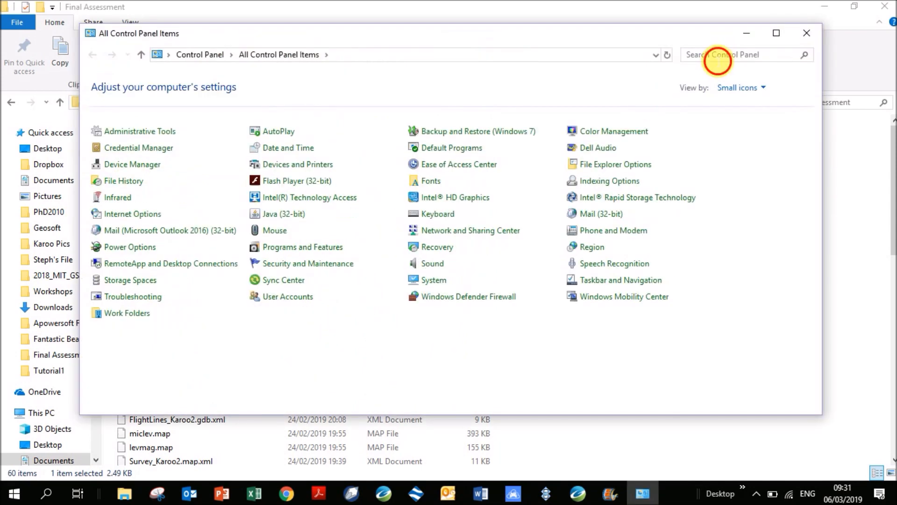
text(folder)
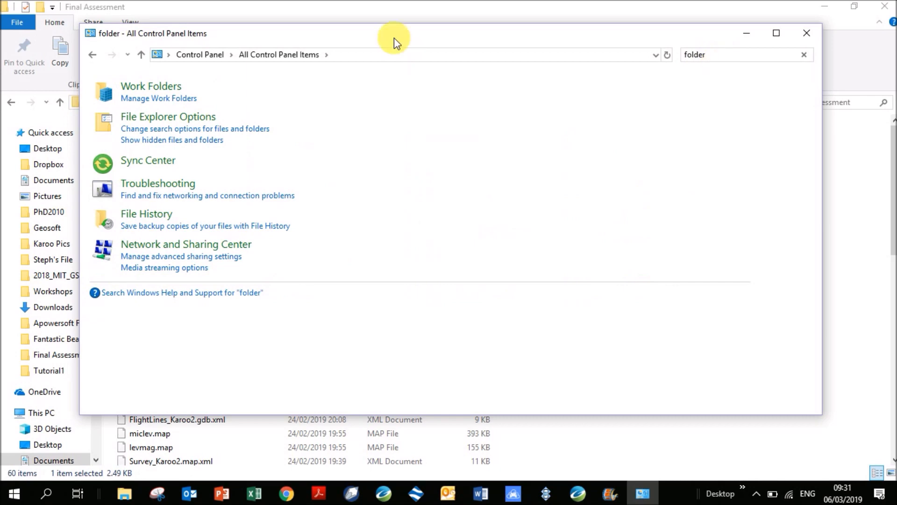
click(175, 118)
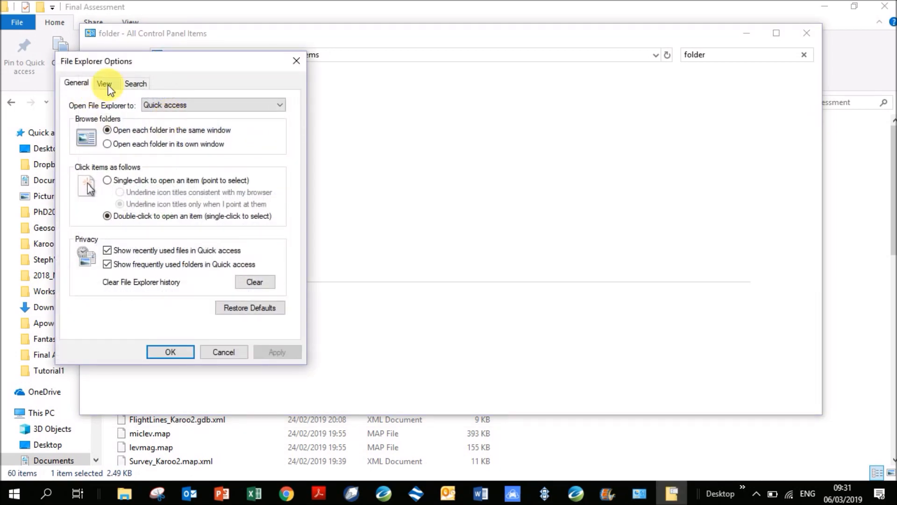
click(105, 84)
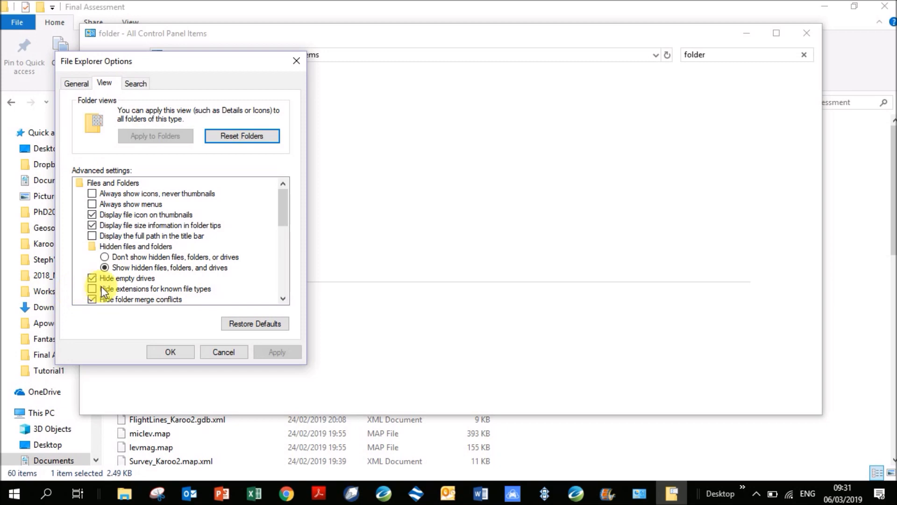
click(209, 352)
click(807, 32)
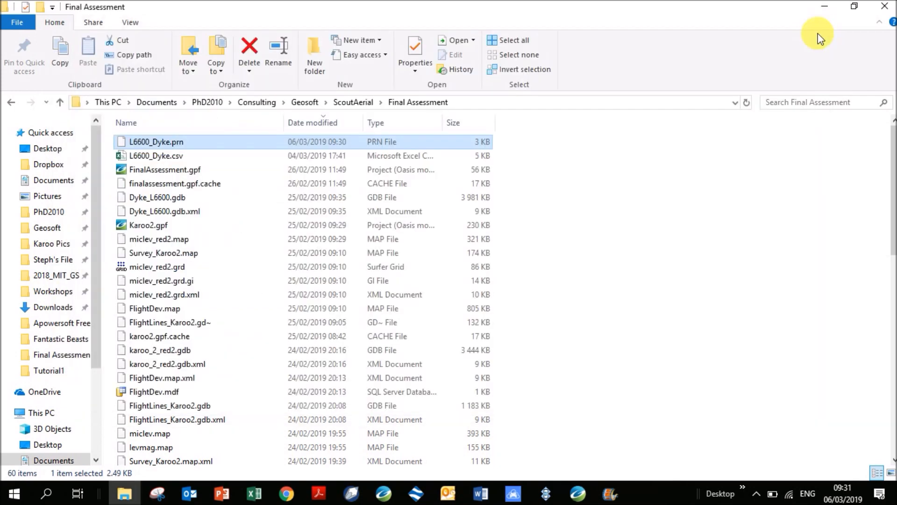
Step: Rename L6600_Dyke.prn to L6600_Dyke.dta and accept the file extension change
click(180, 147)
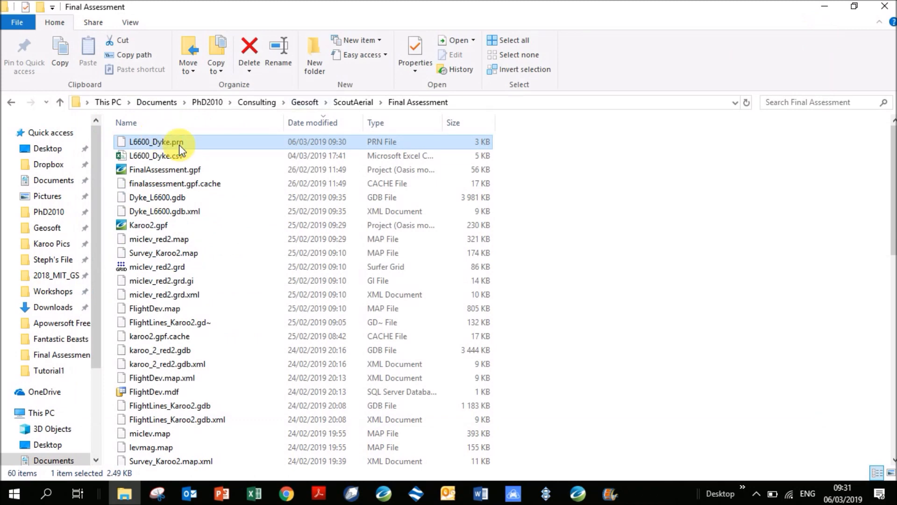
click(192, 147)
key(BackSpace)
key(BackSpace)
key(BackSpace)
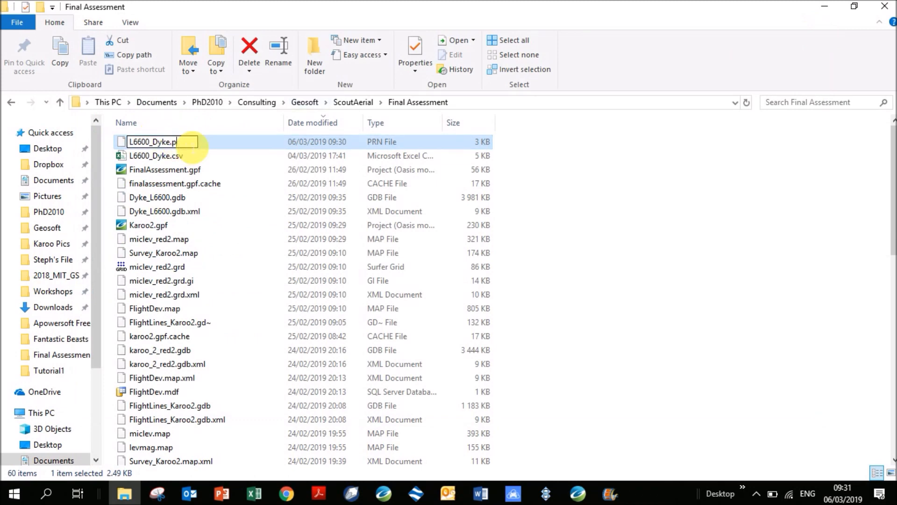
text(dta)
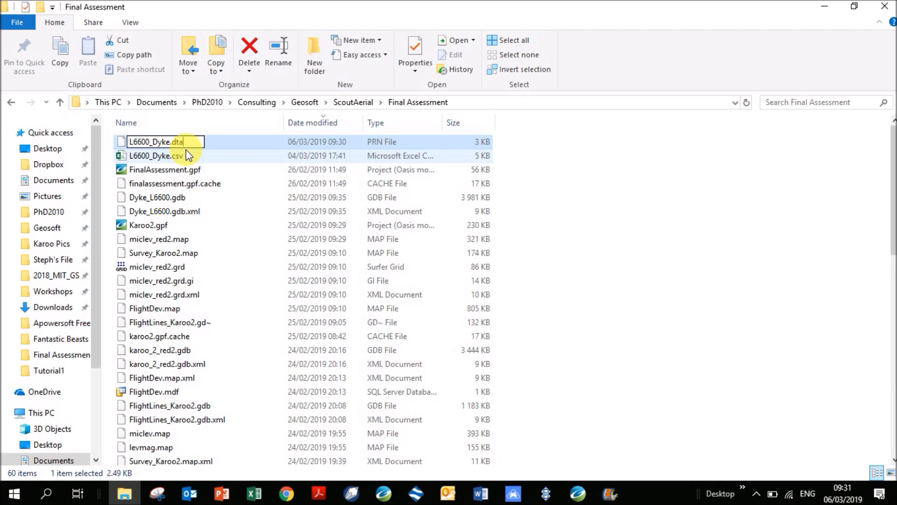
key(Return)
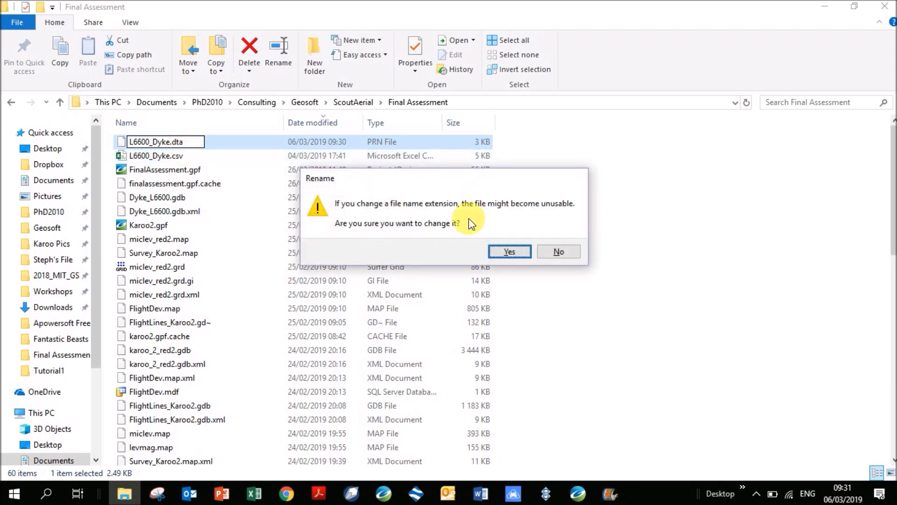
click(517, 254)
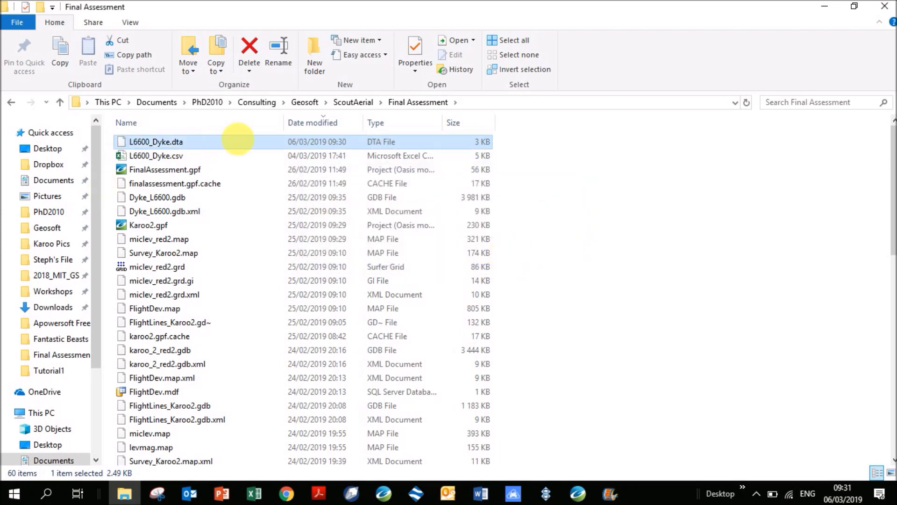
Step: Browse to the geophysical software folder inside the nested PhD2010 folder
click(299, 104)
click(255, 103)
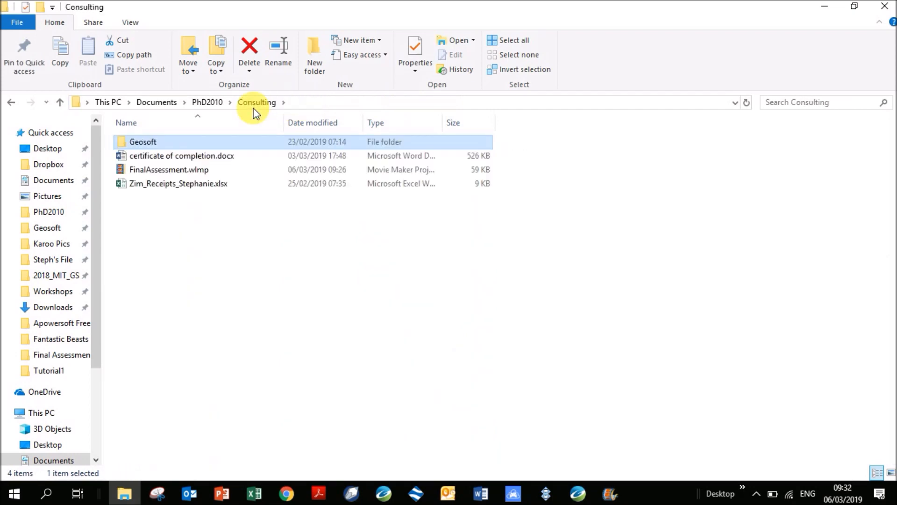
click(209, 102)
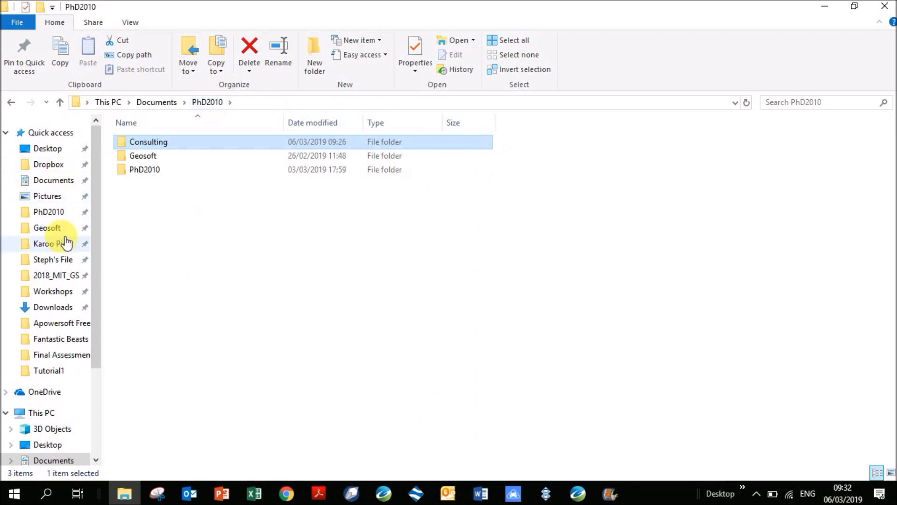
click(65, 214)
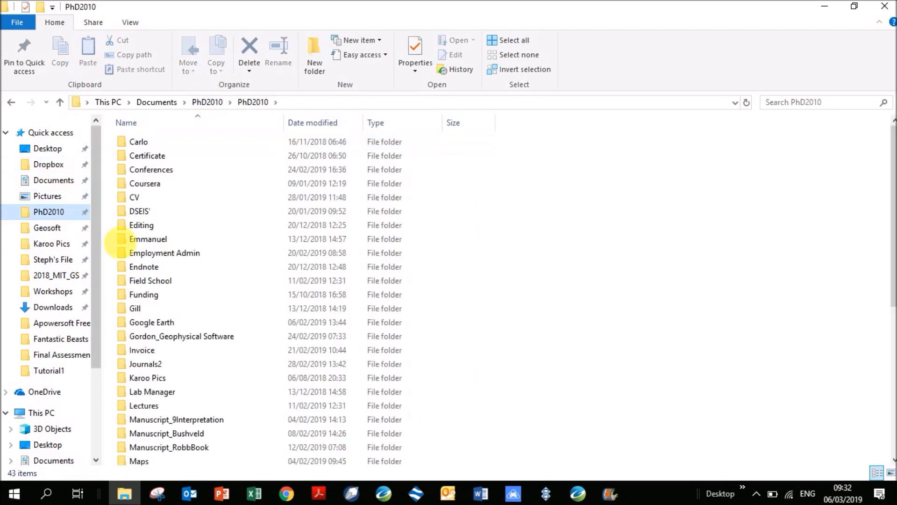
double_click(160, 336)
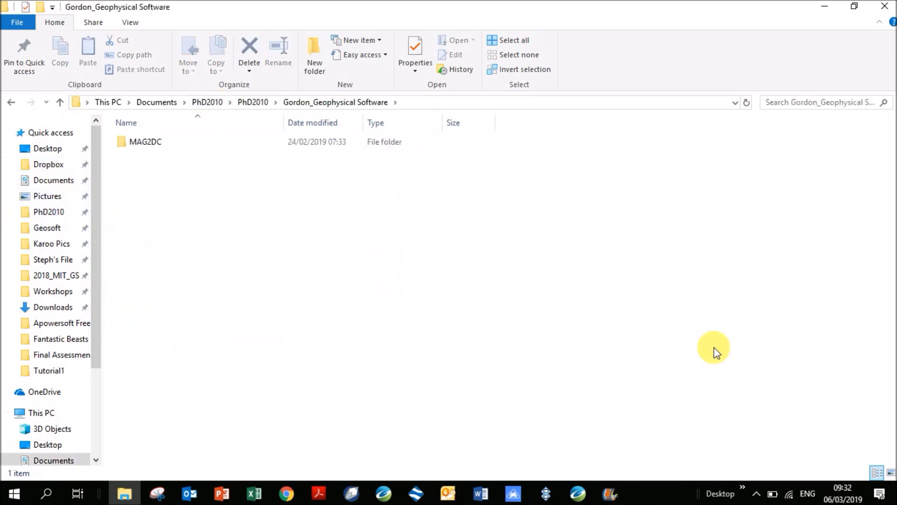
click(753, 499)
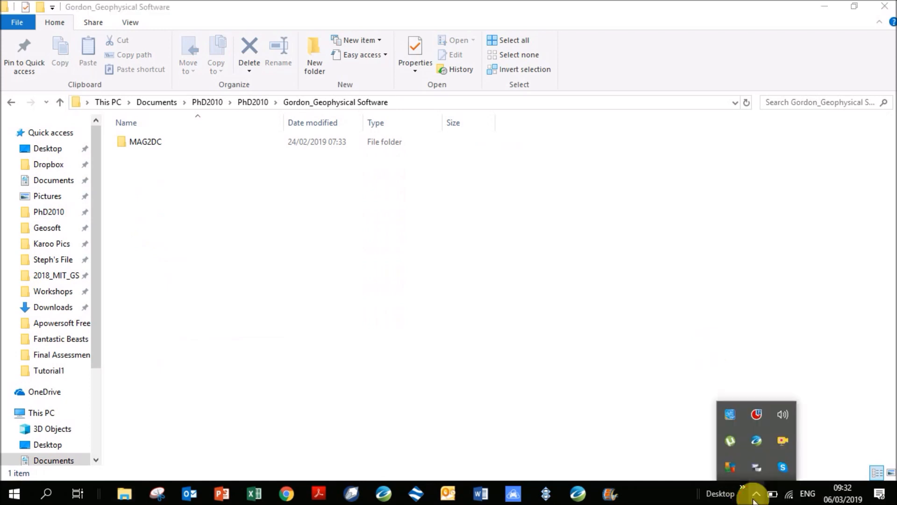
right_click(783, 440)
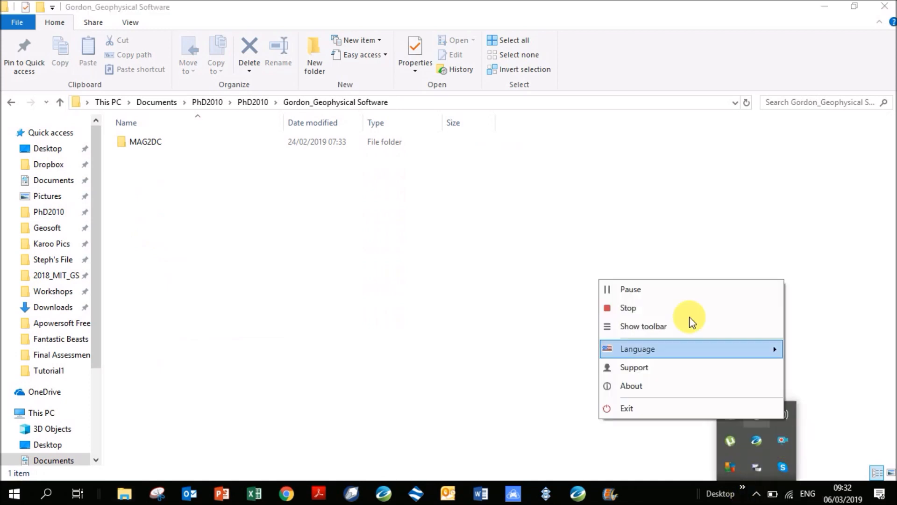
click(730, 292)
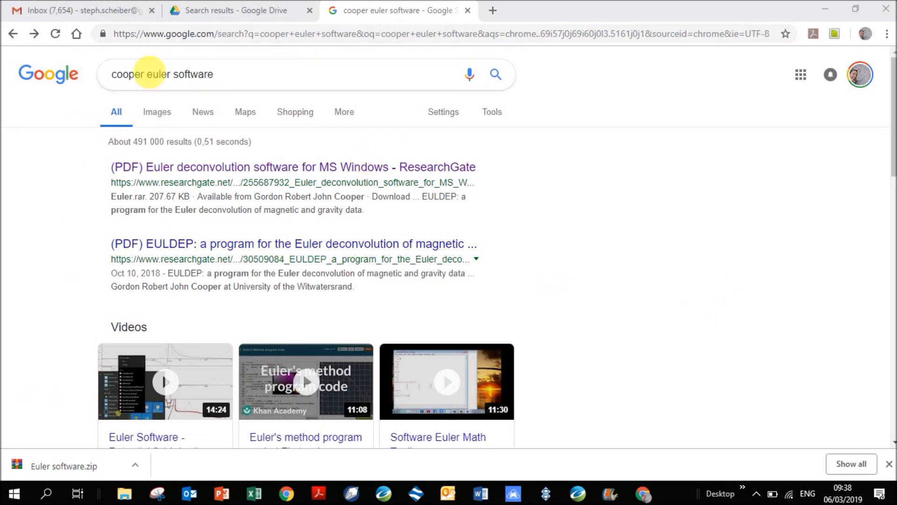
Step: Open the ResearchGate page "Euler deconvolution software for MS Windows" from the Google results for the Euler software search
drag(111, 75, 146, 76)
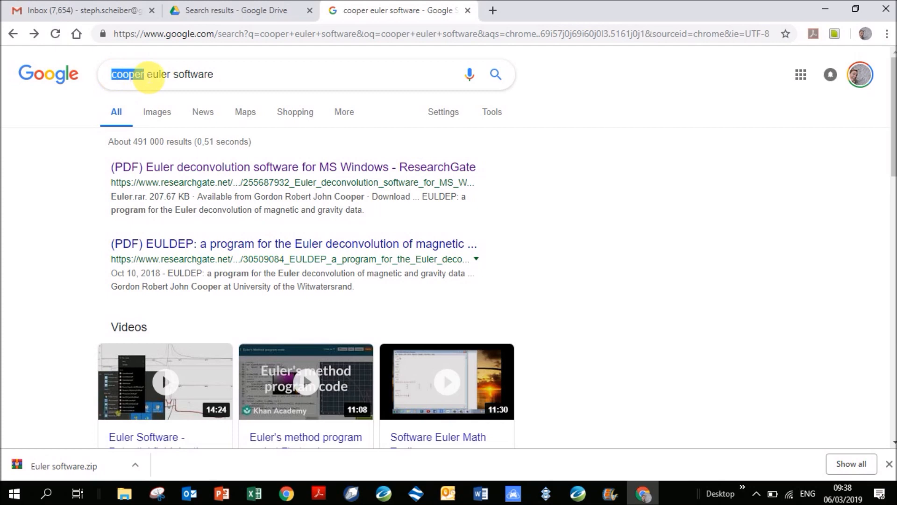
click(224, 171)
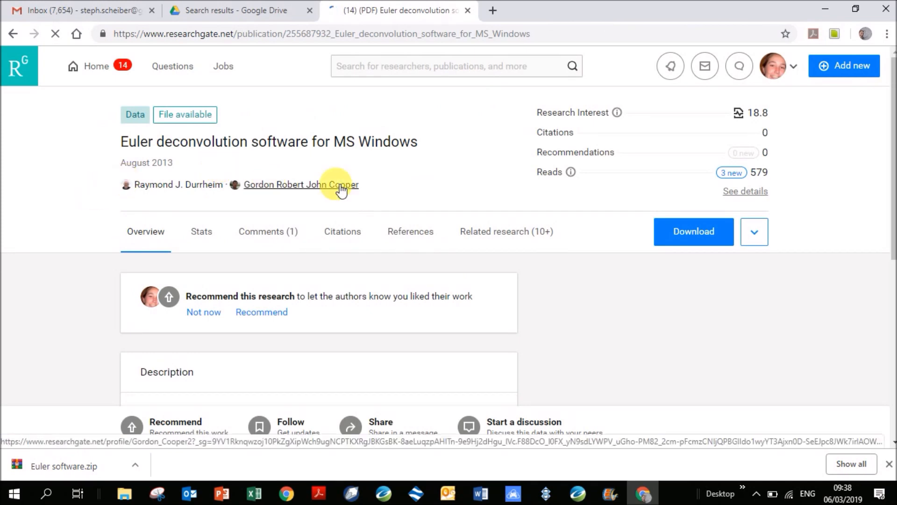
mouse_move(182, 186)
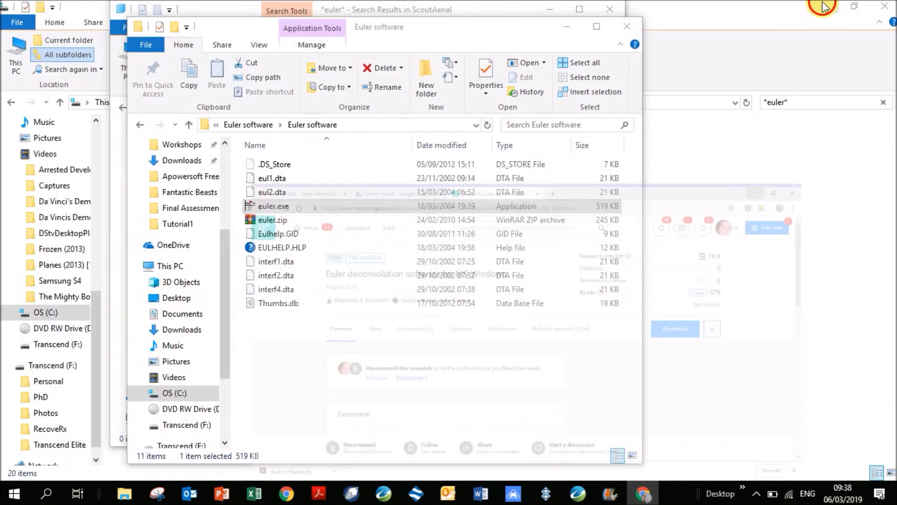
Step: Switch to the Euler software folder and launch euler.exe
click(280, 209)
double_click(280, 210)
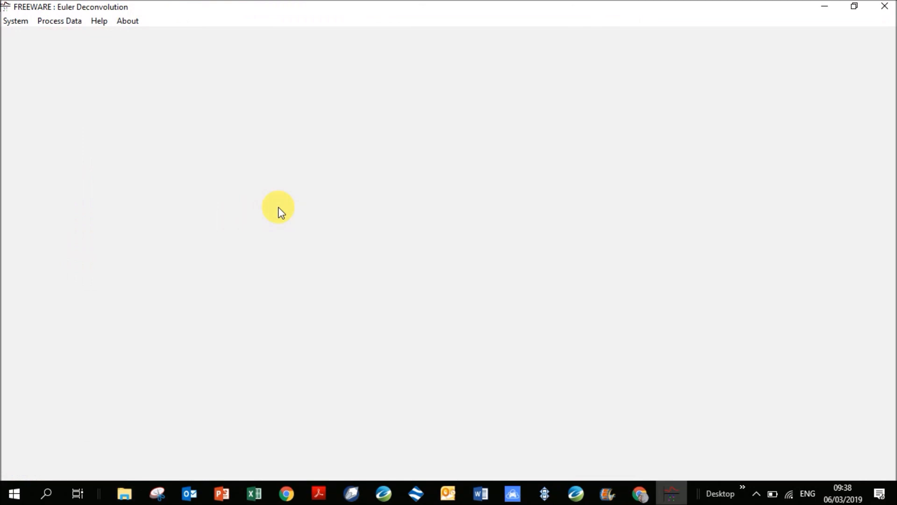
Step: Try to load L6600_Dyke.dta from the Final Assessment folder inside ScoutAerial
click(17, 23)
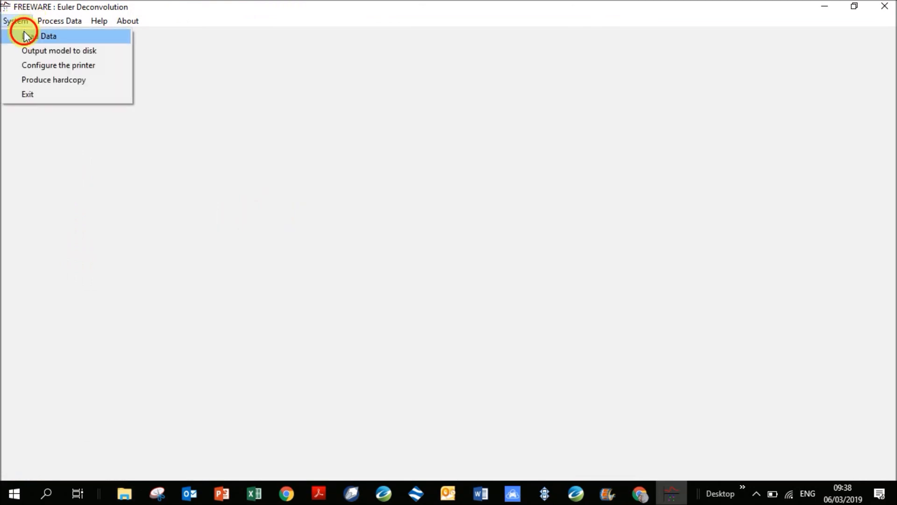
click(24, 33)
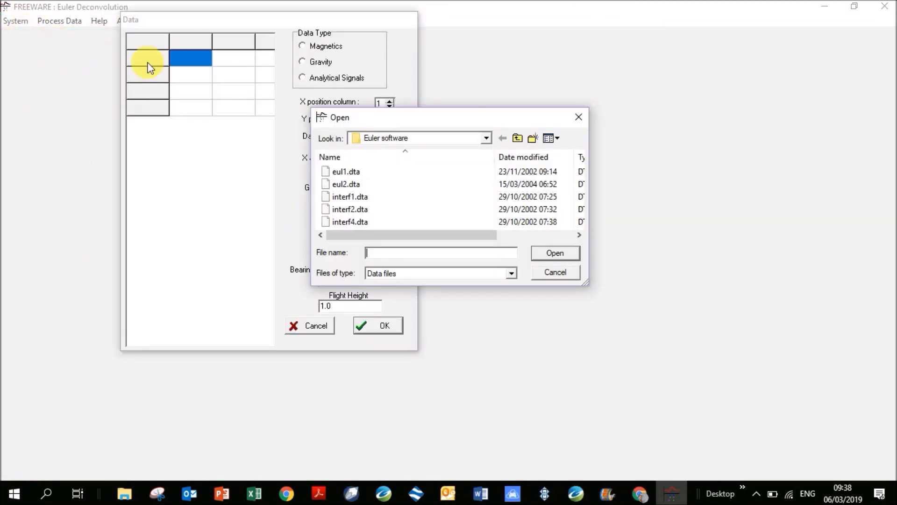
click(517, 142)
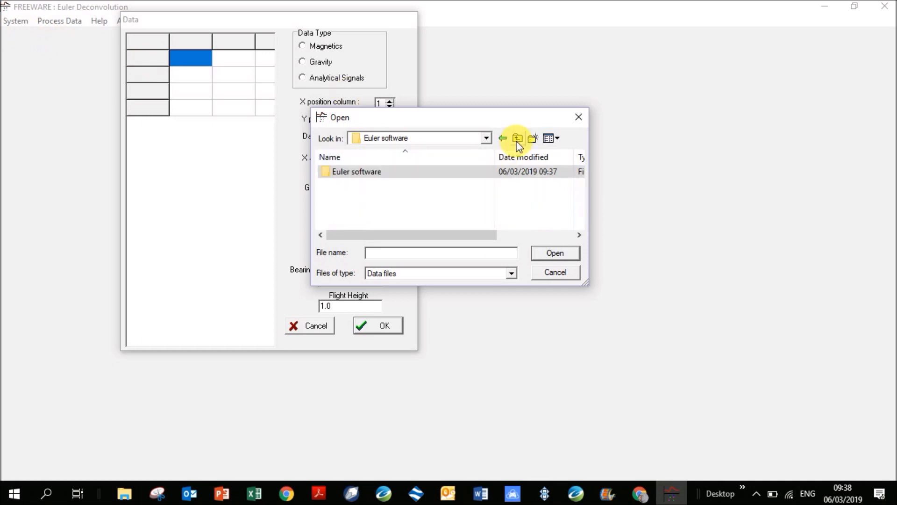
click(488, 138)
click(488, 139)
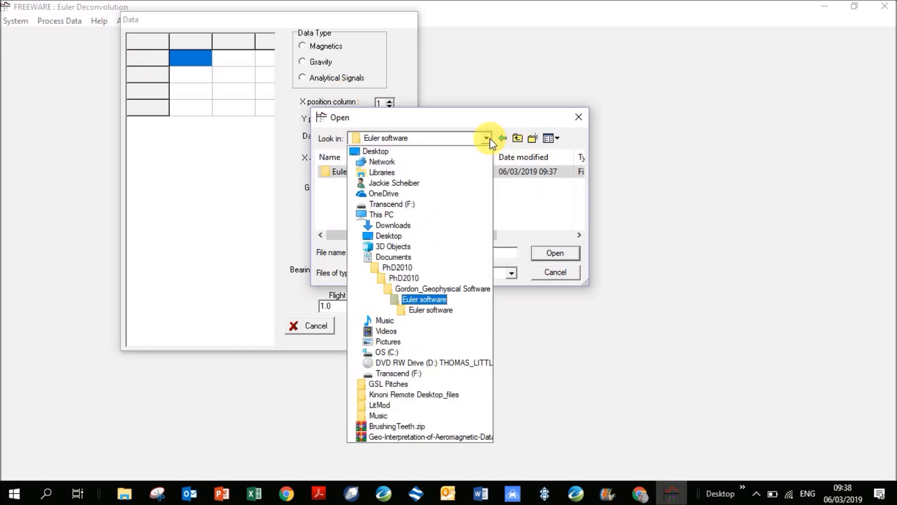
click(416, 268)
double_click(362, 171)
click(351, 173)
double_click(352, 172)
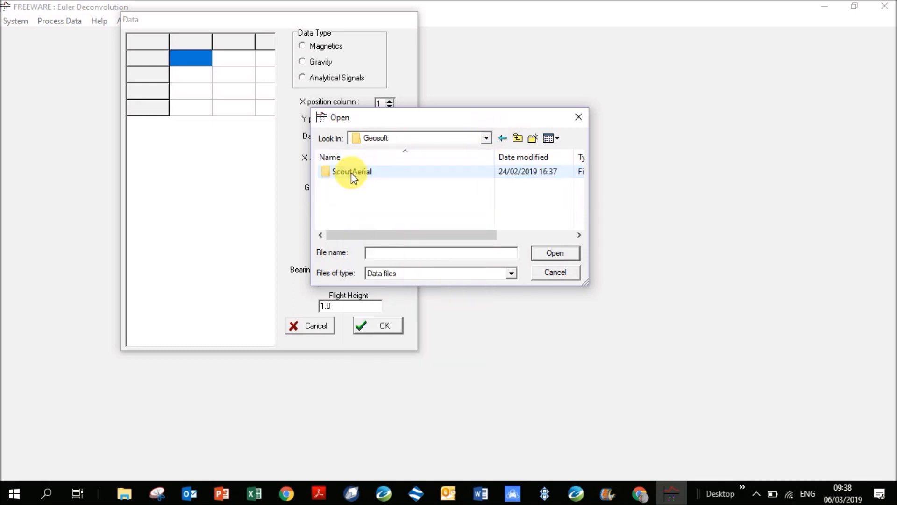
double_click(352, 172)
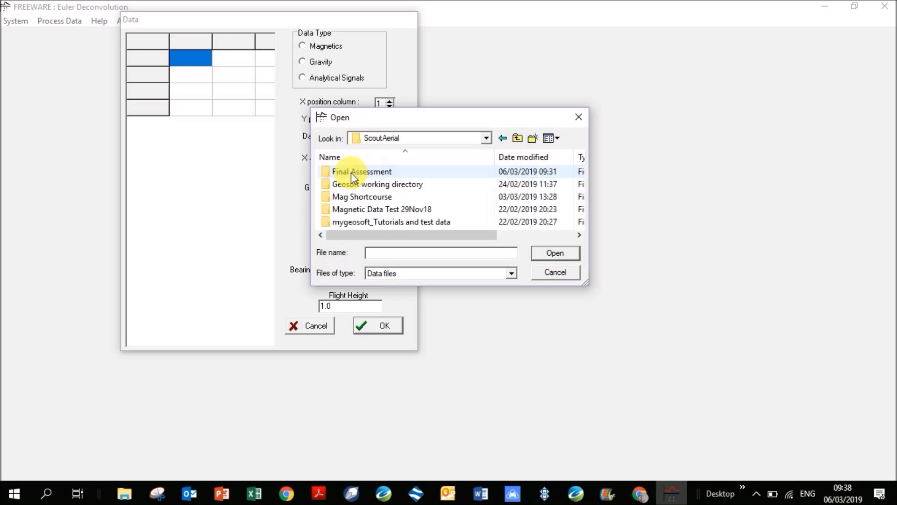
double_click(353, 173)
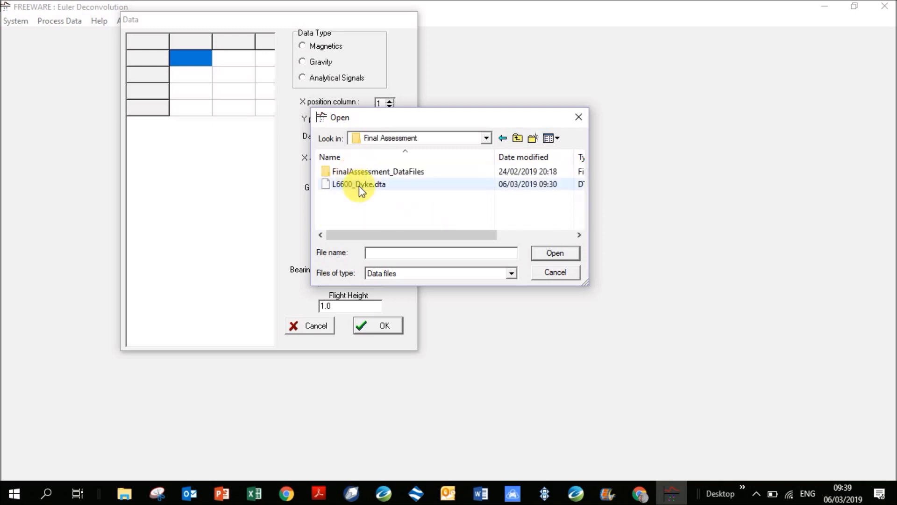
click(359, 186)
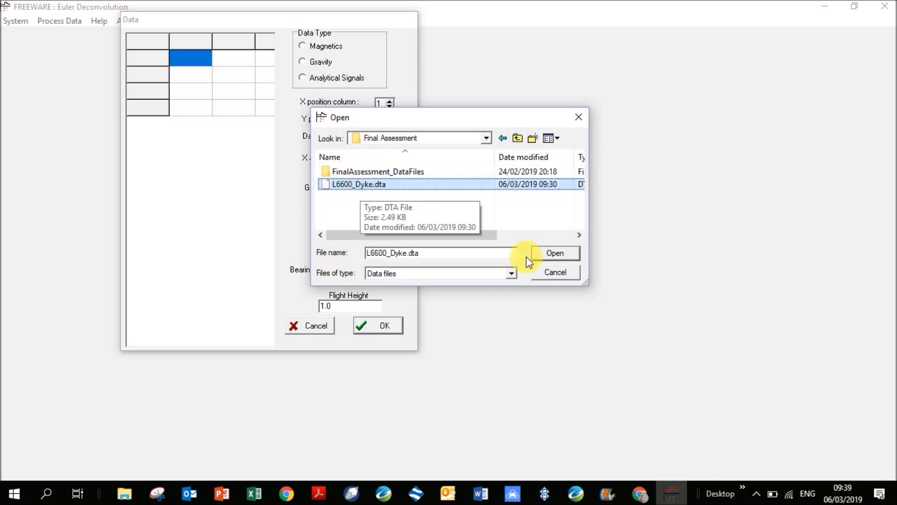
click(542, 254)
click(323, 333)
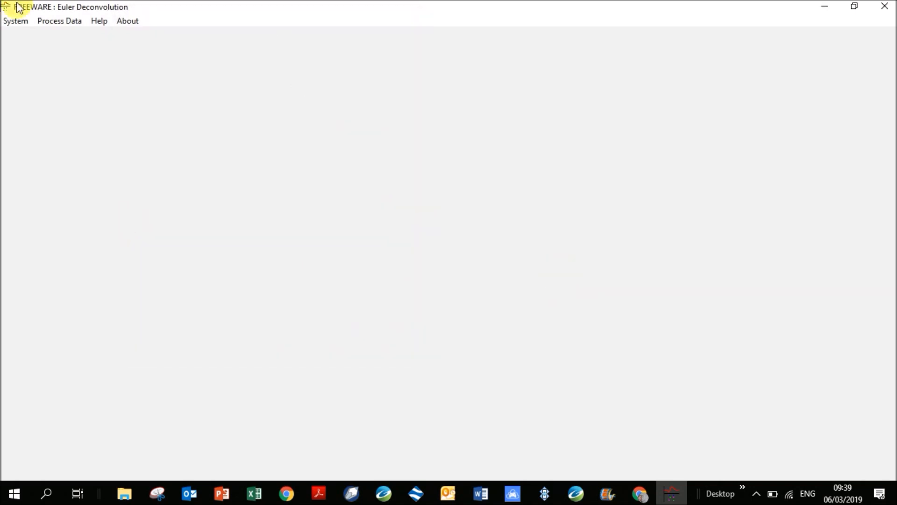
Step: Reopen the data file chooser on the Euler software folder
click(16, 21)
click(21, 36)
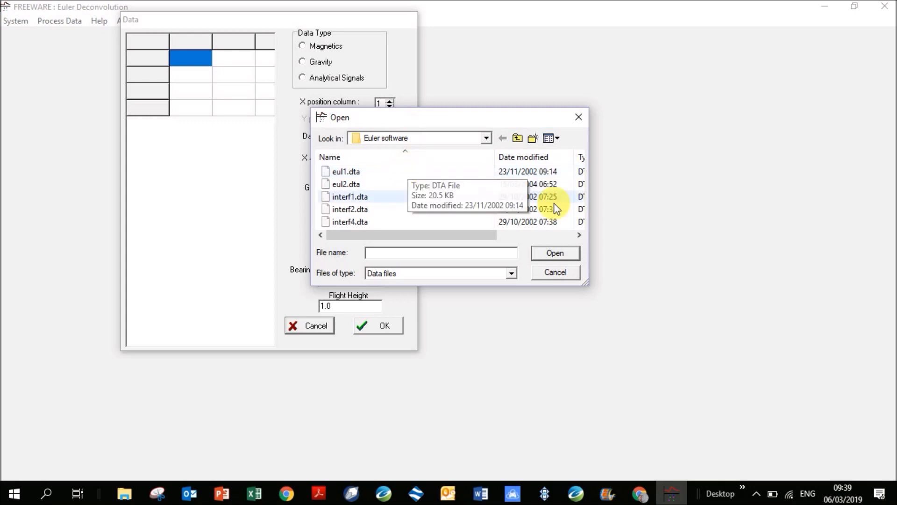
drag(462, 235, 363, 221)
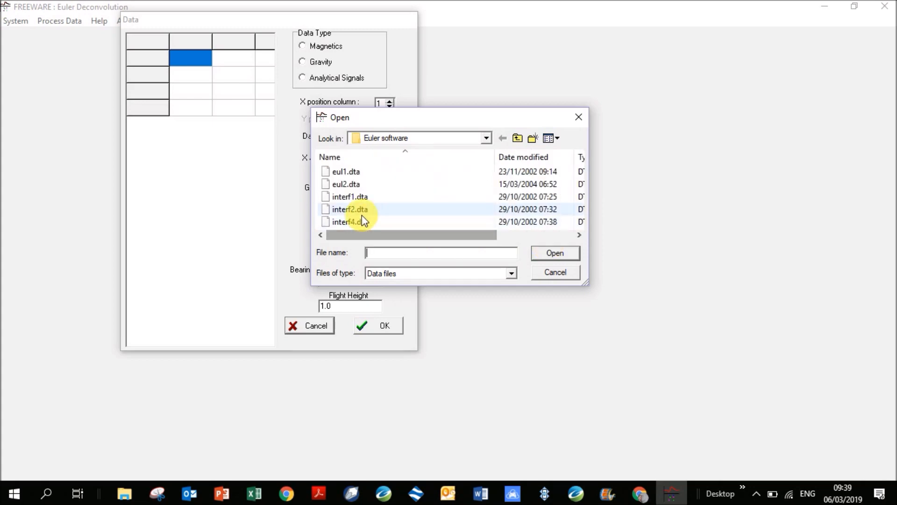
Step: Switch to File Explorer and copy L6600_Dyke.dta from the Final Assessment folder under PhD2010, Consulting, Geosoft and ScoutAerial
click(124, 493)
click(286, 456)
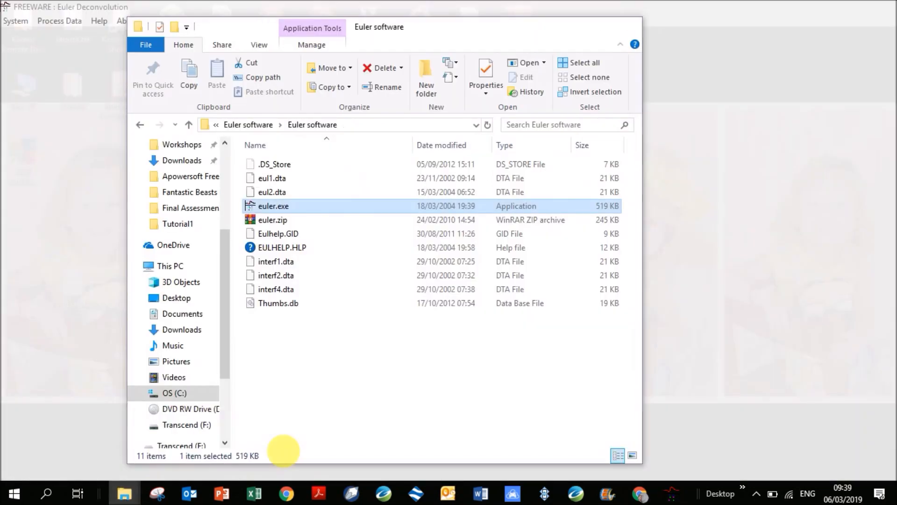
scroll(227, 176, up, 4)
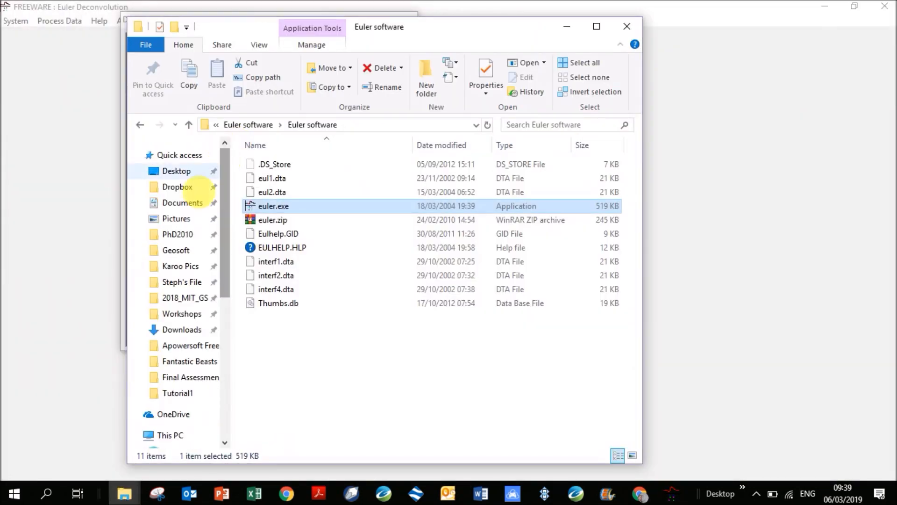
click(179, 233)
click(336, 125)
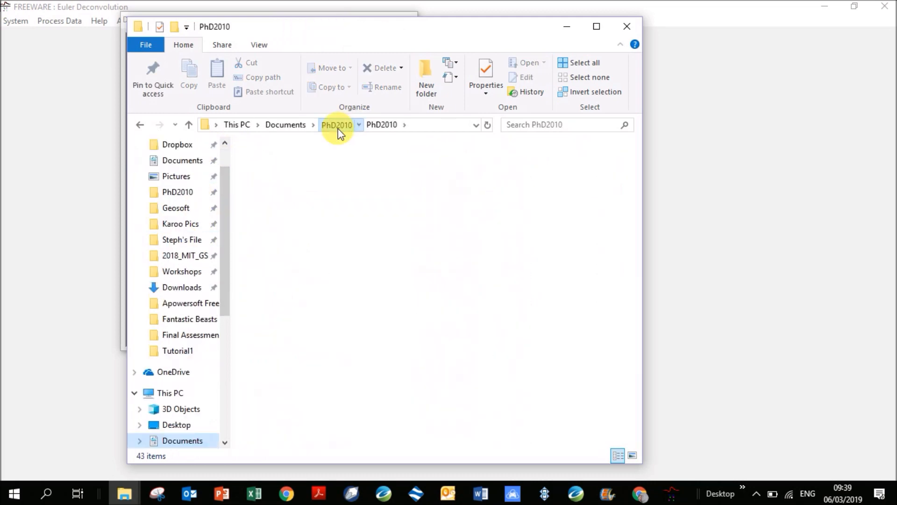
double_click(273, 164)
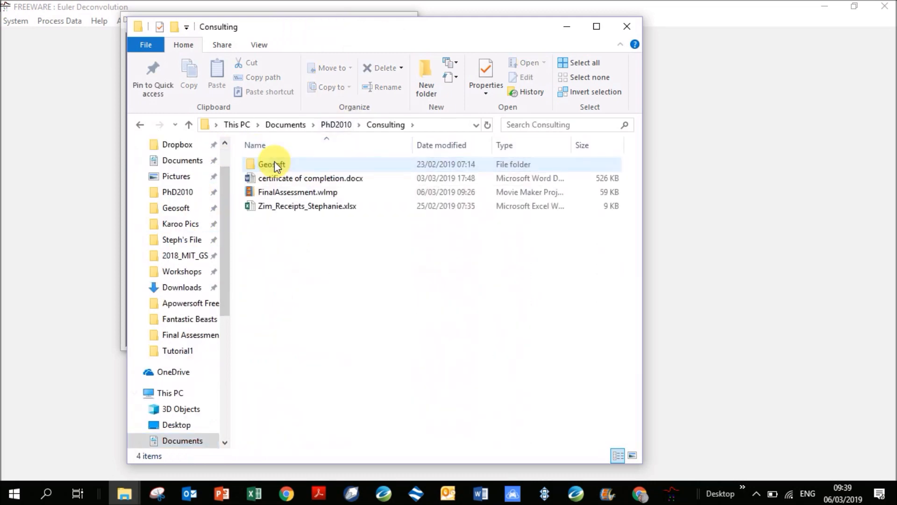
double_click(275, 164)
double_click(274, 164)
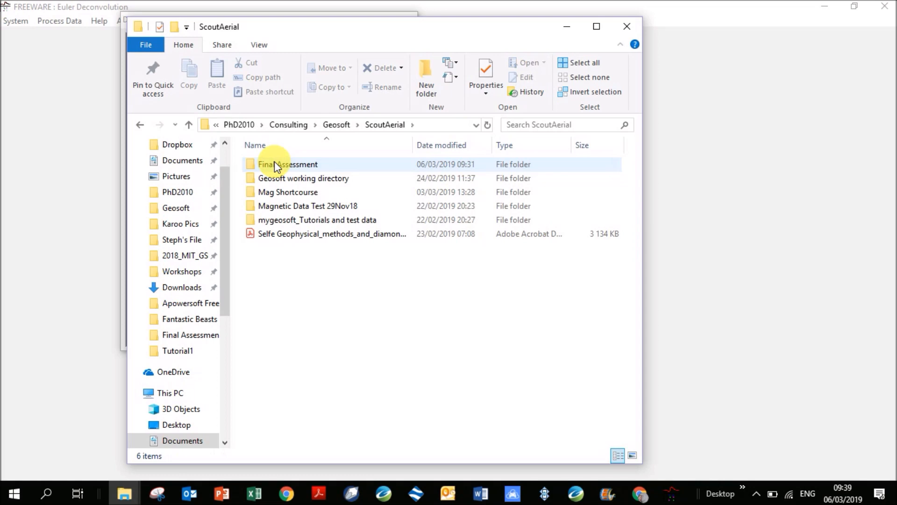
double_click(275, 164)
click(274, 164)
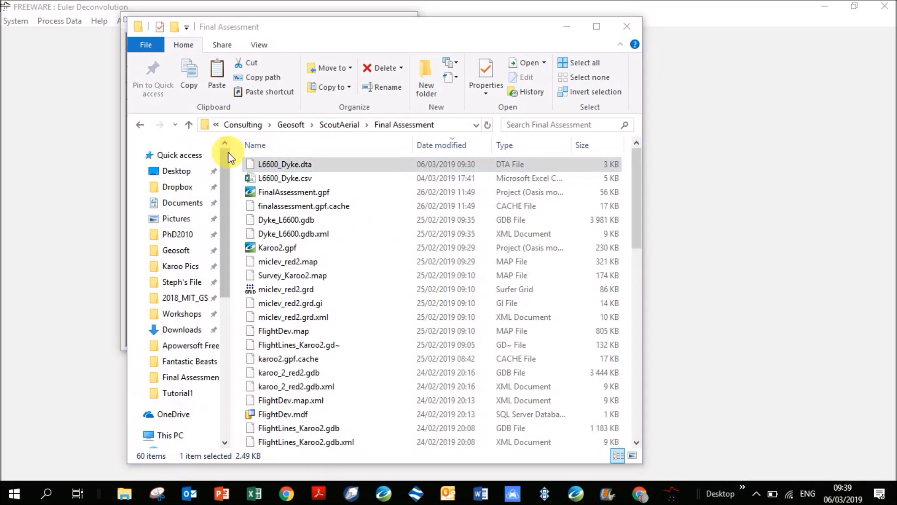
Step: Paste L6600_Dyke.dta into the inner Euler software folder, next to euler.exe
click(178, 236)
click(178, 235)
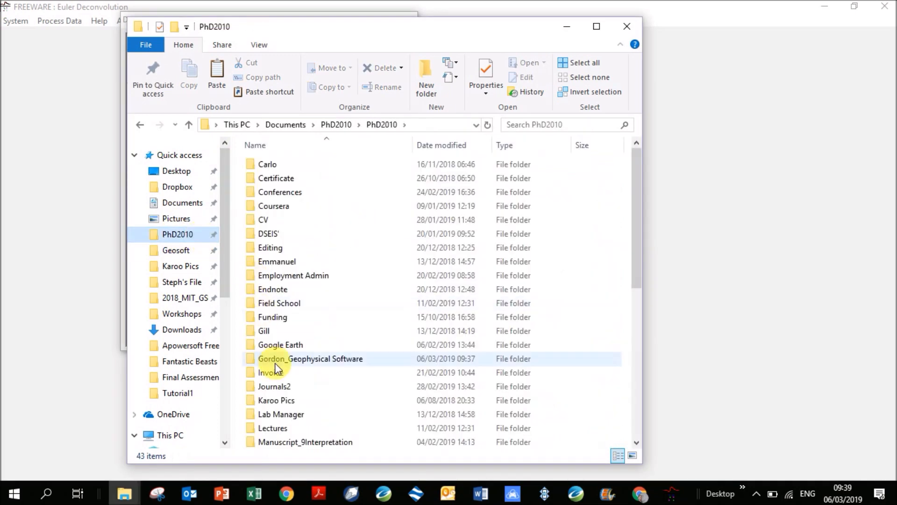
double_click(268, 359)
double_click(280, 166)
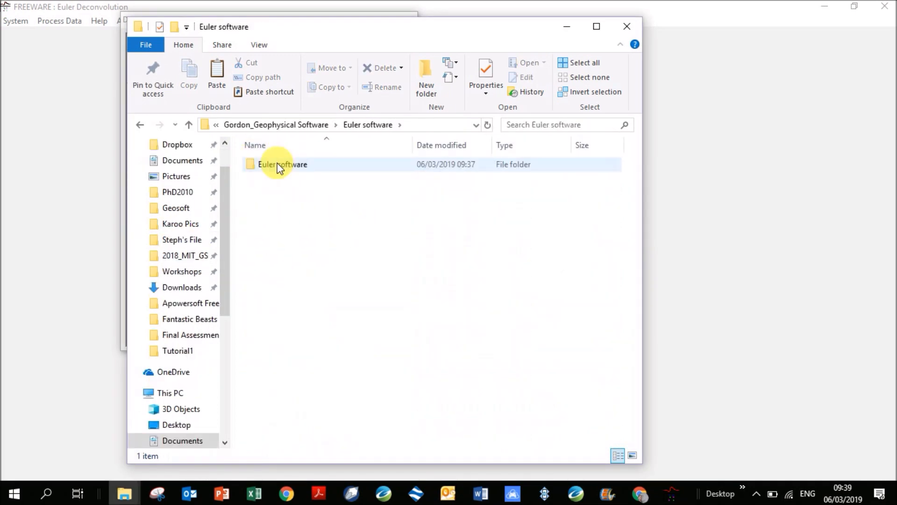
double_click(278, 166)
key(ctrl+v)
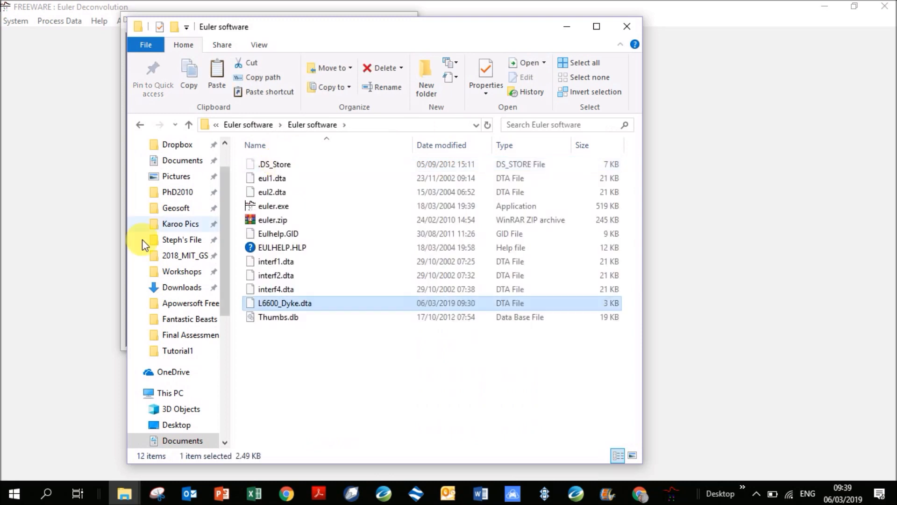
Step: Return to Euler Deconvolution, load L6600_Dyke.dta from the Euler software folder, and inspect the second value of data column 1
click(114, 232)
drag(577, 178, 578, 203)
double_click(346, 222)
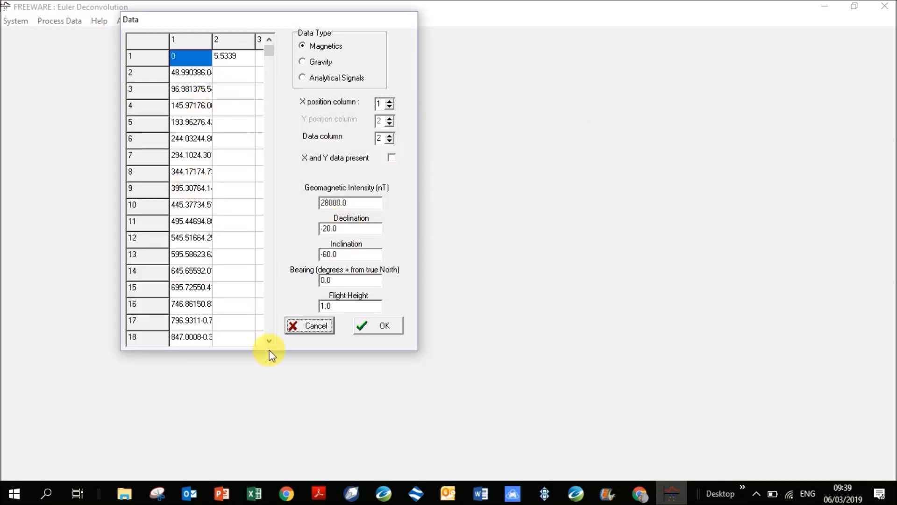
click(188, 74)
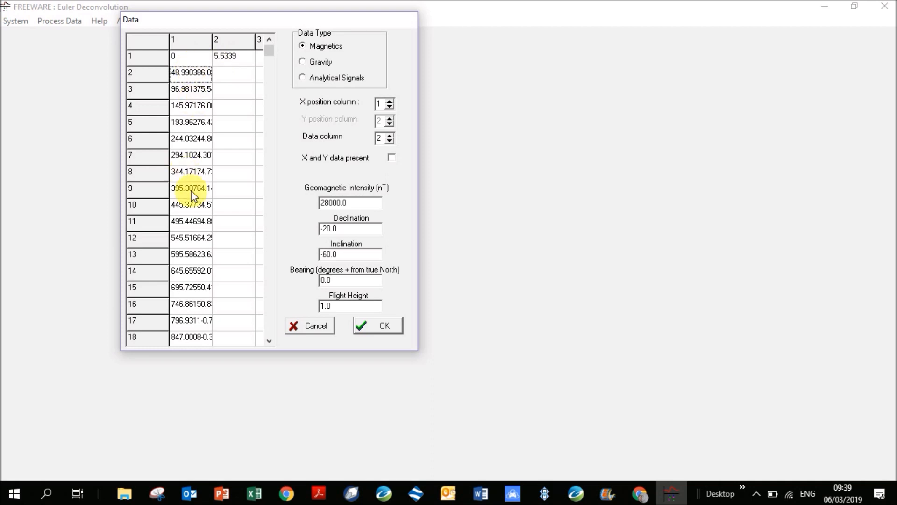
Step: Switch to Oasis montaj and copy all the Dist channel values of line L6600
mouse_move(575, 499)
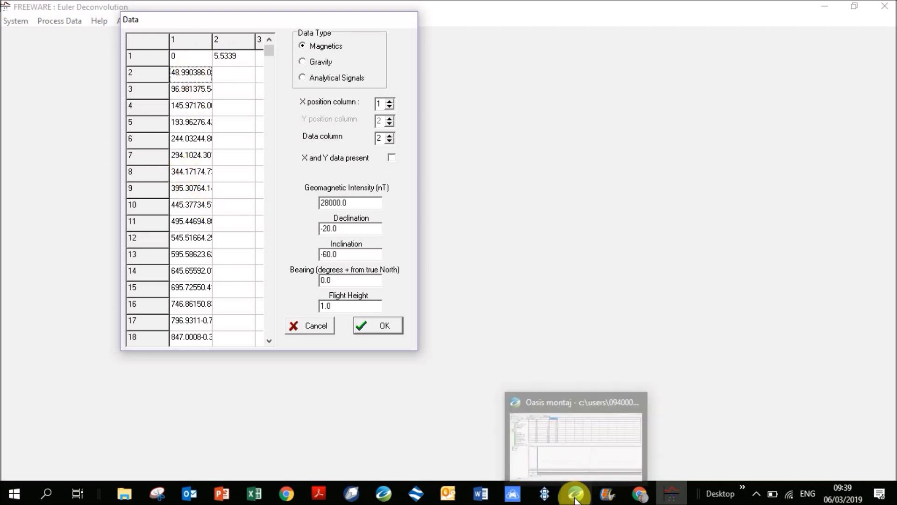
click(575, 499)
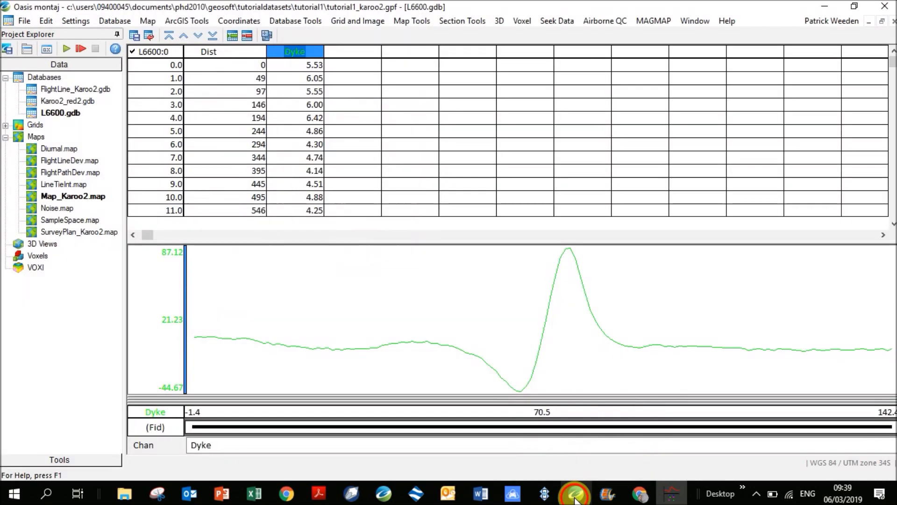
click(219, 52)
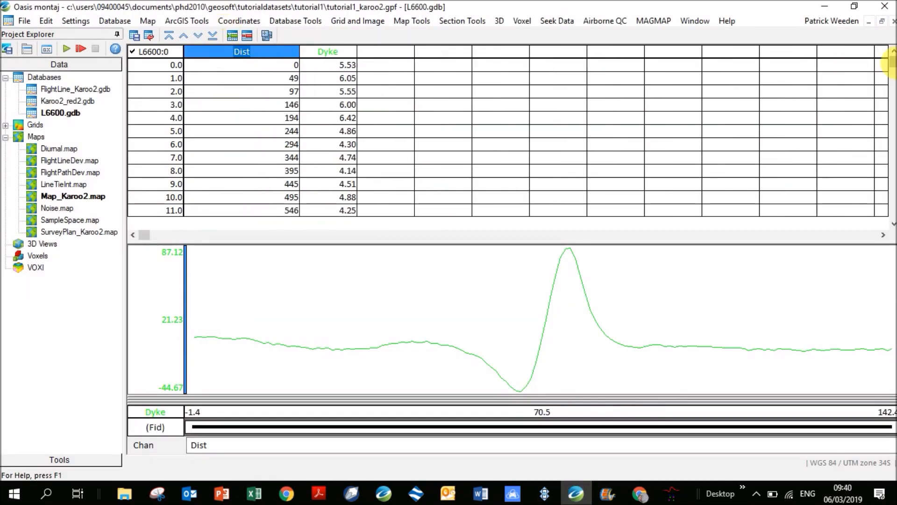
drag(890, 62, 872, 17)
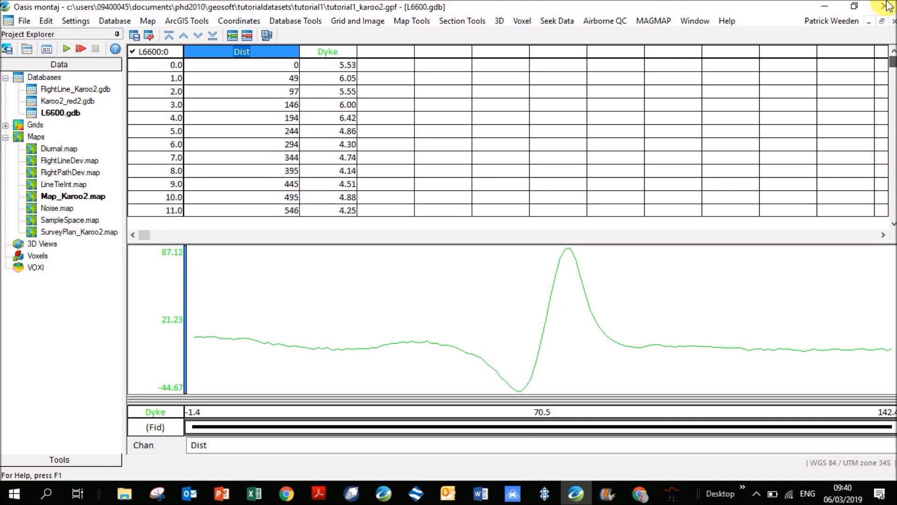
click(284, 51)
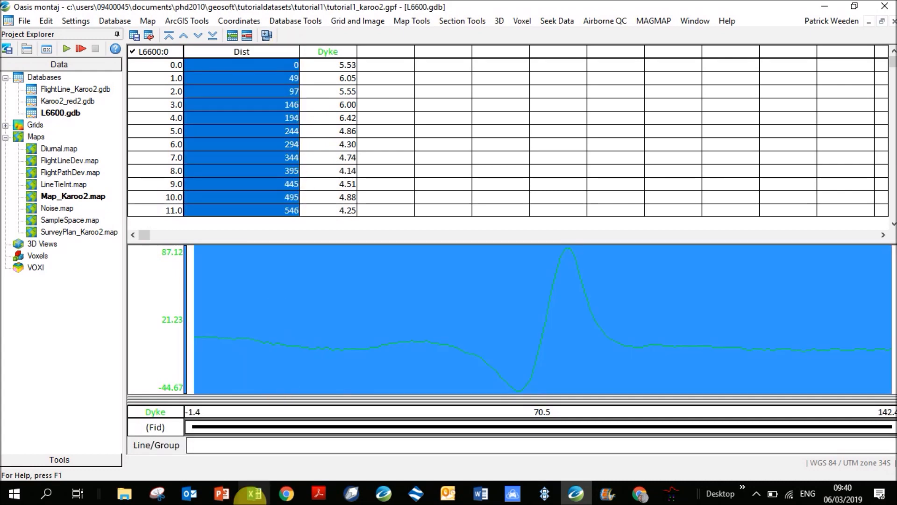
Step: Open L6600_Dyke.csv in Excel and paste the copied Dist values over column A, starting at A1
right_click(252, 495)
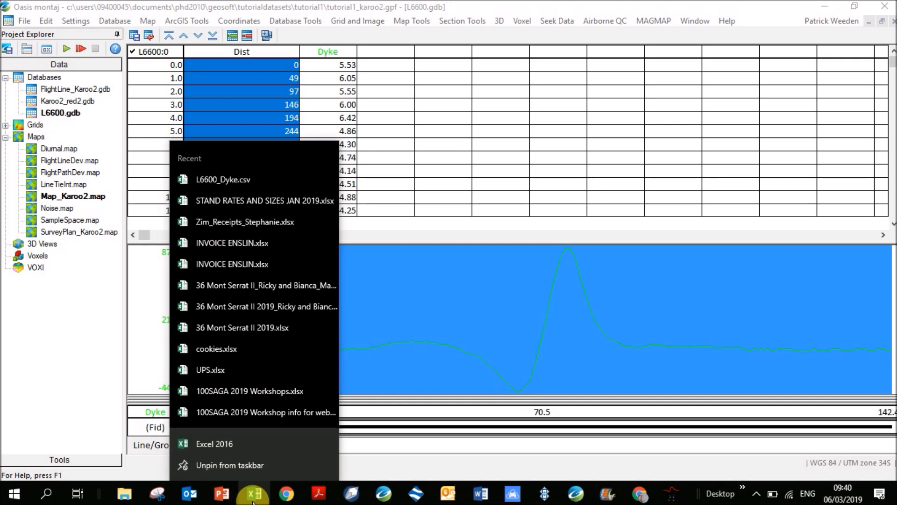
click(225, 180)
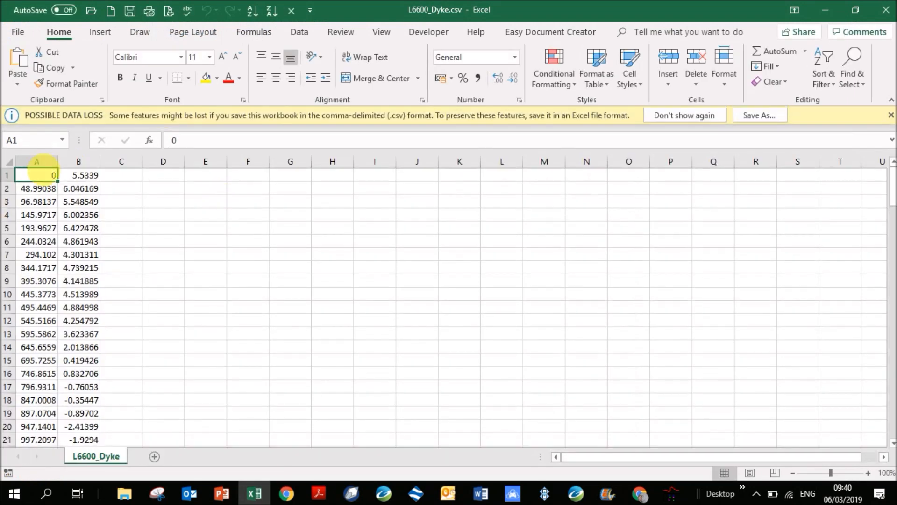
key(ctrl+v)
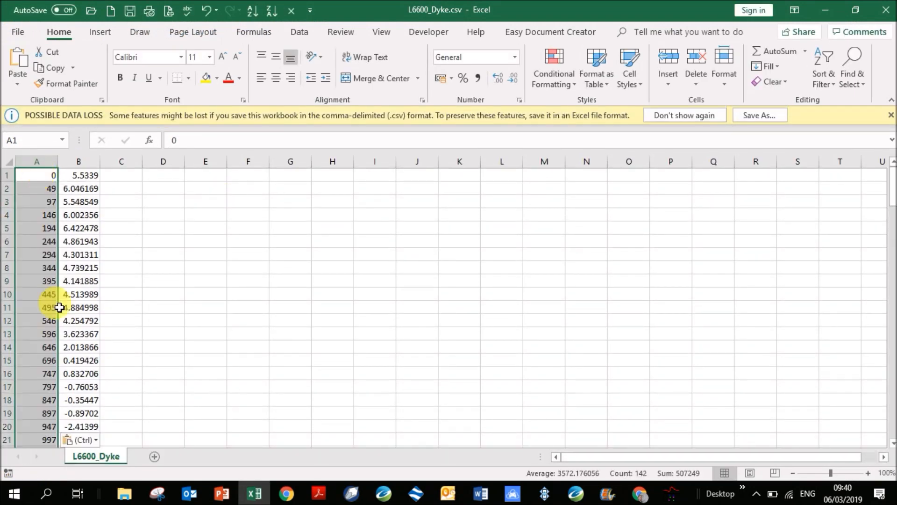
click(110, 291)
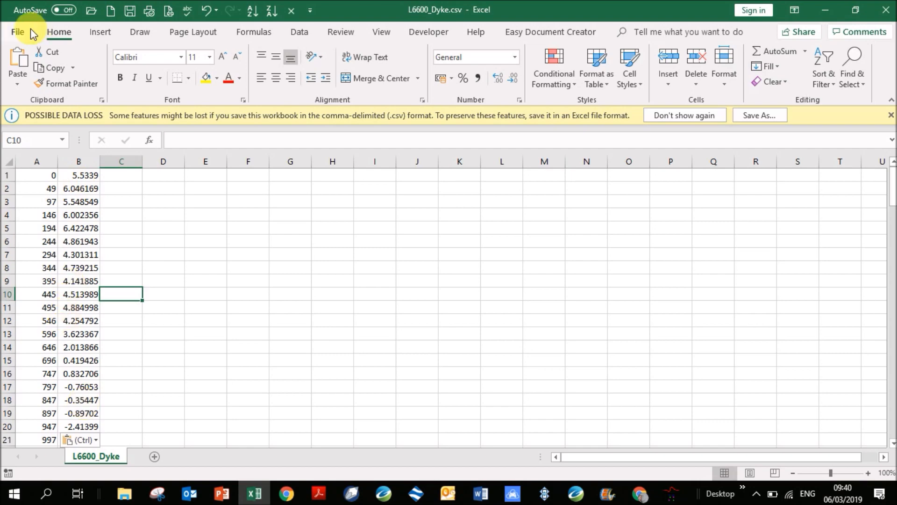
Step: Save L6600_Dyke.csv and also save it as the Formatted Text (Space delimited) file L6600_Dyke.prn, closing the workbook
click(130, 9)
click(18, 33)
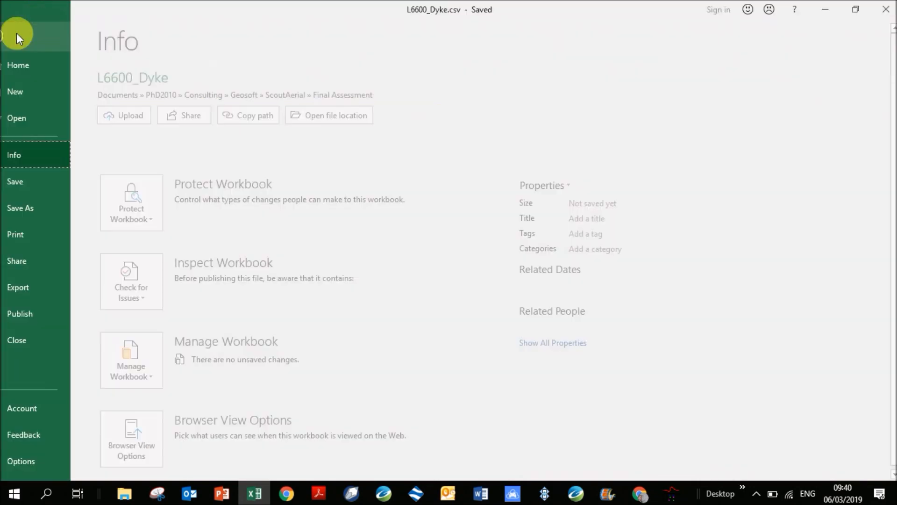
click(40, 209)
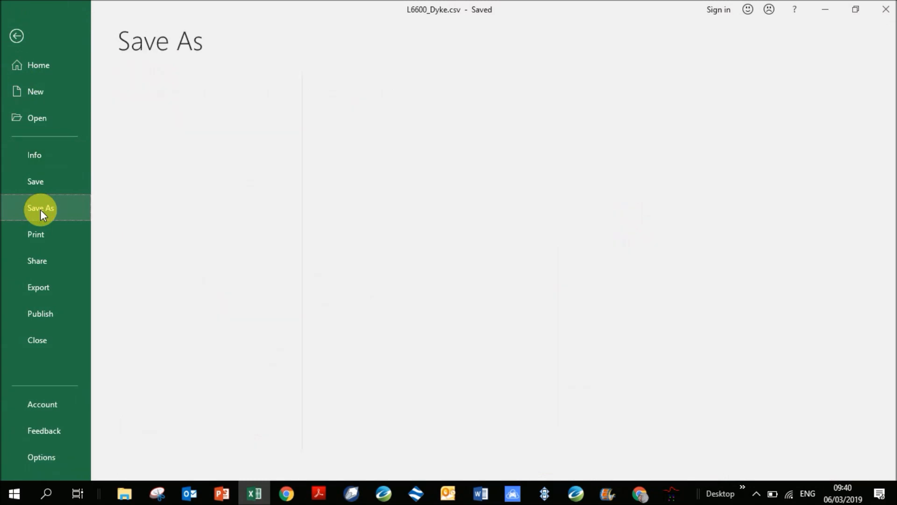
click(174, 231)
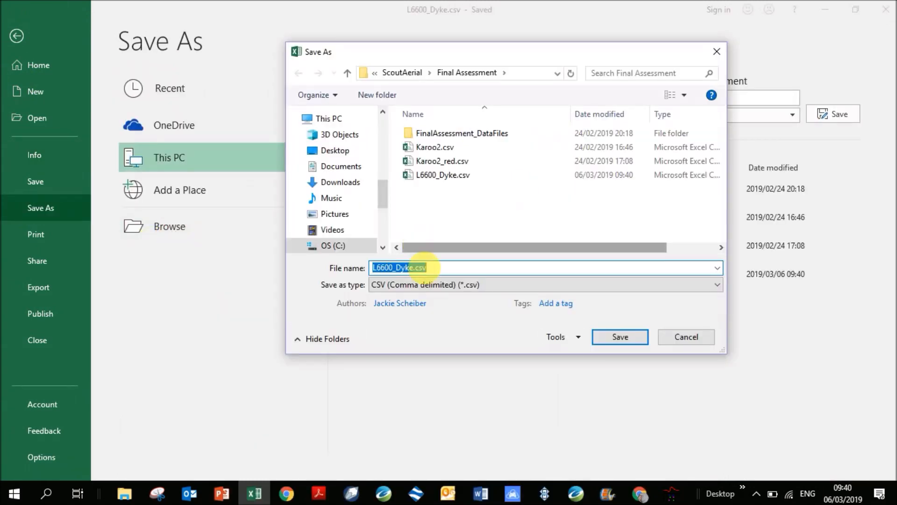
click(426, 285)
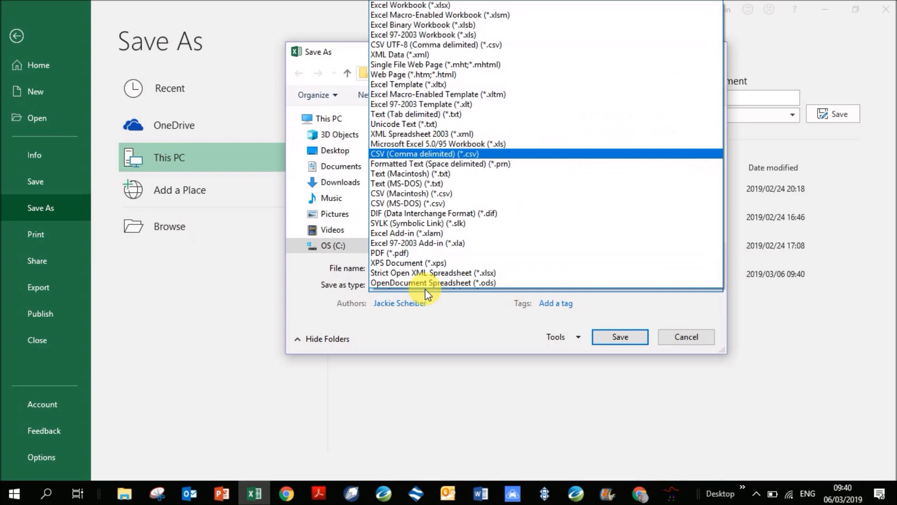
click(444, 163)
click(601, 335)
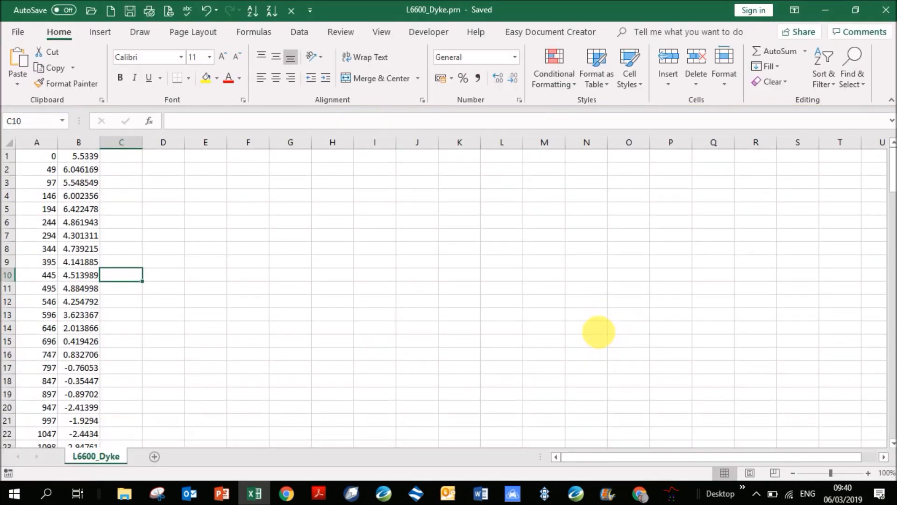
click(880, 11)
Step: Switch to the Euler software File Explorer window and open the folder PhD2010 > Consulting > Geosoft > ScoutAerial > Final Assessment
mouse_move(124, 493)
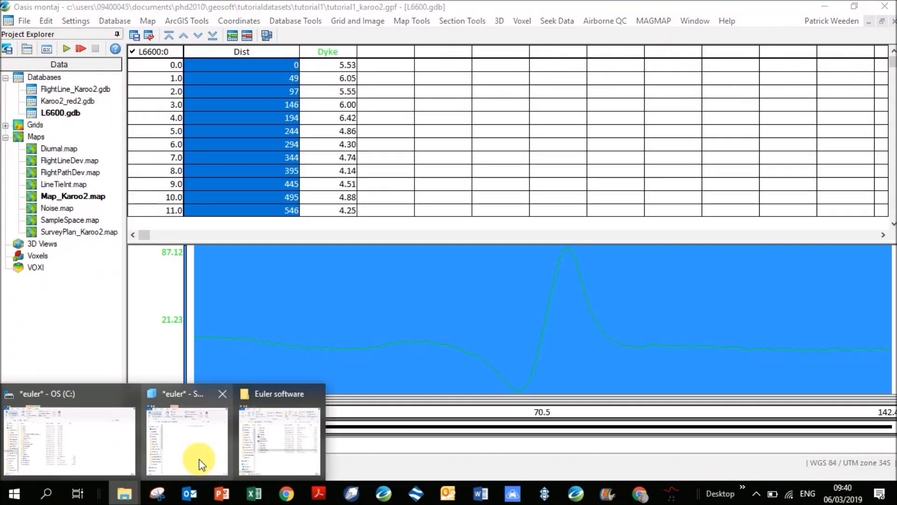
mouse_move(261, 448)
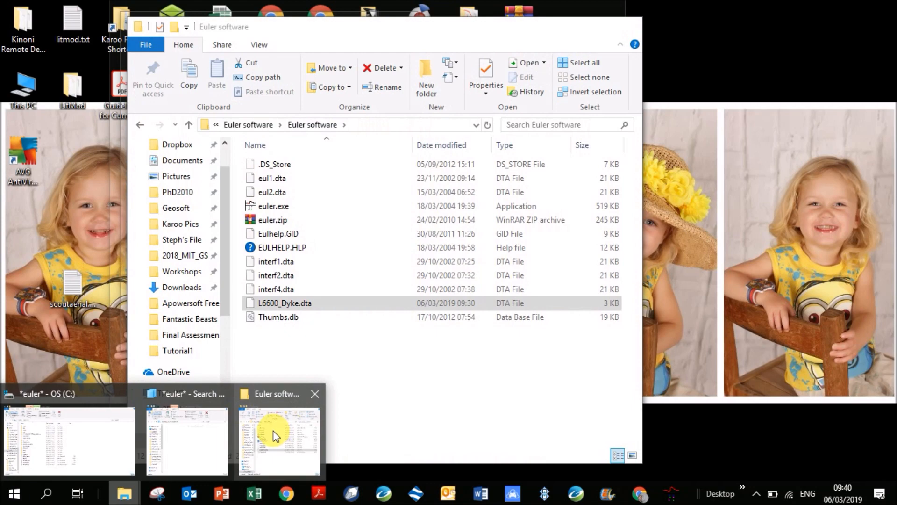
click(275, 436)
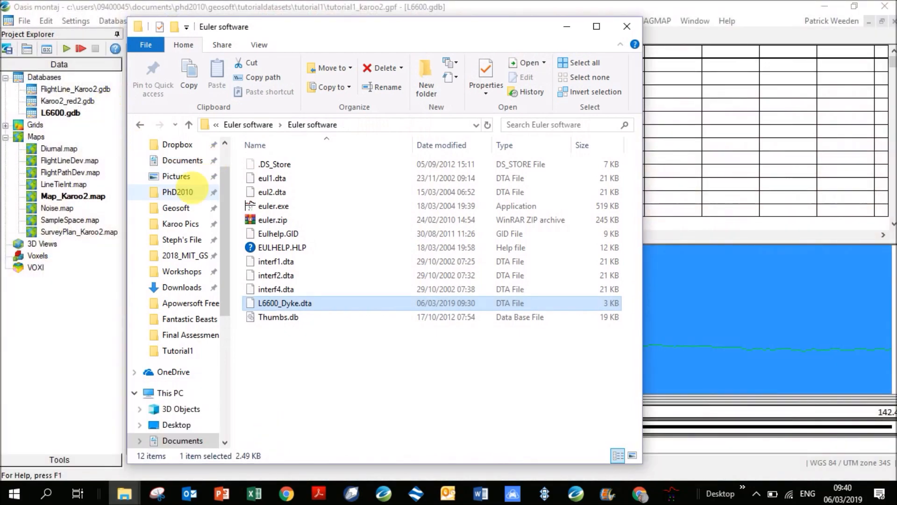
click(177, 191)
click(330, 123)
click(278, 165)
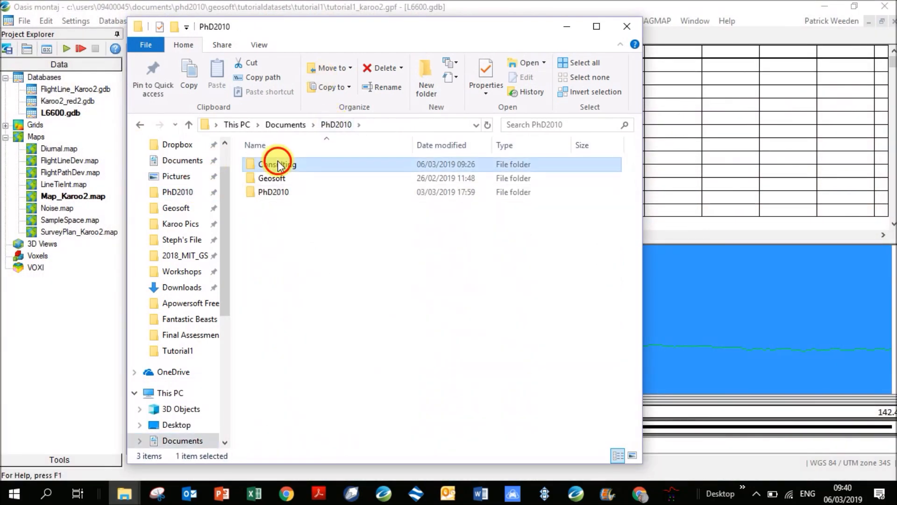
double_click(278, 165)
double_click(278, 165)
click(278, 164)
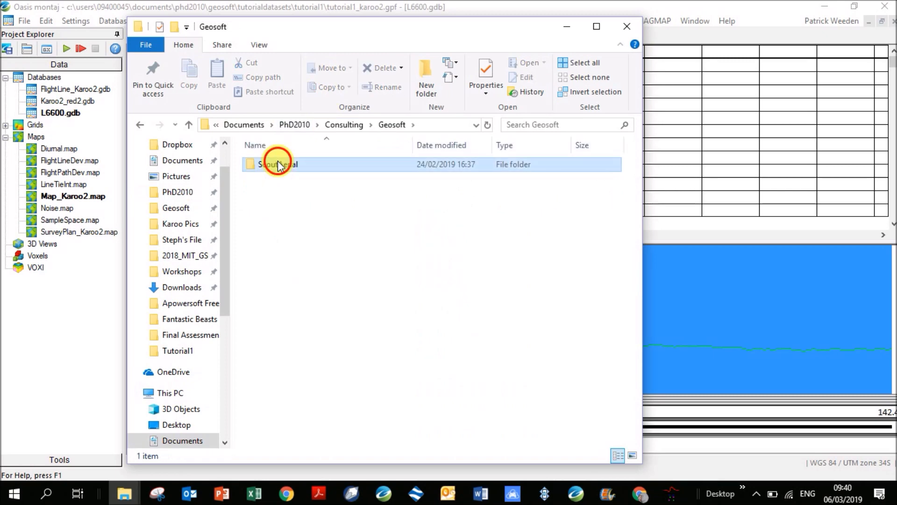
double_click(278, 165)
click(279, 164)
double_click(279, 164)
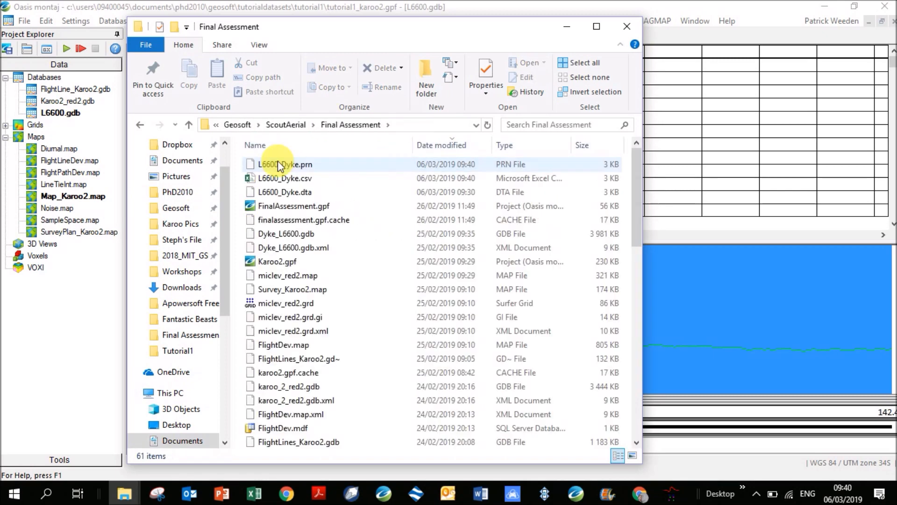
Step: Delete the old L6600_Dyke.dta from the Final Assessment folder and rename L6600_Dyke.prn as L6600_Dyke.dta
click(303, 198)
key(Delete)
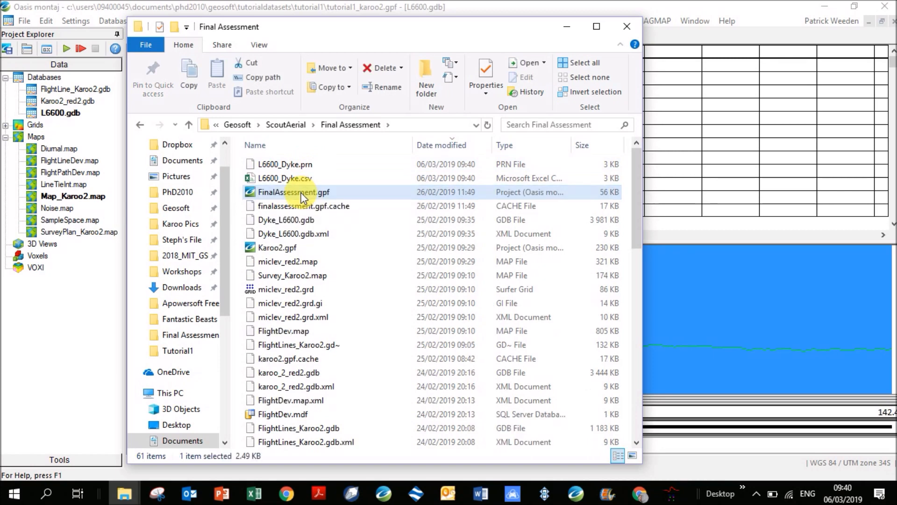
click(309, 164)
click(306, 166)
drag(302, 165, 348, 166)
text(dta)
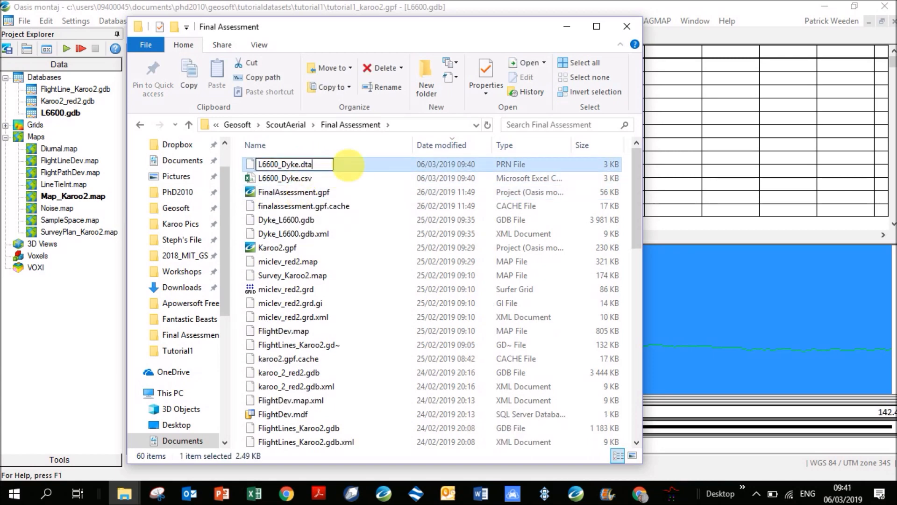
click(350, 169)
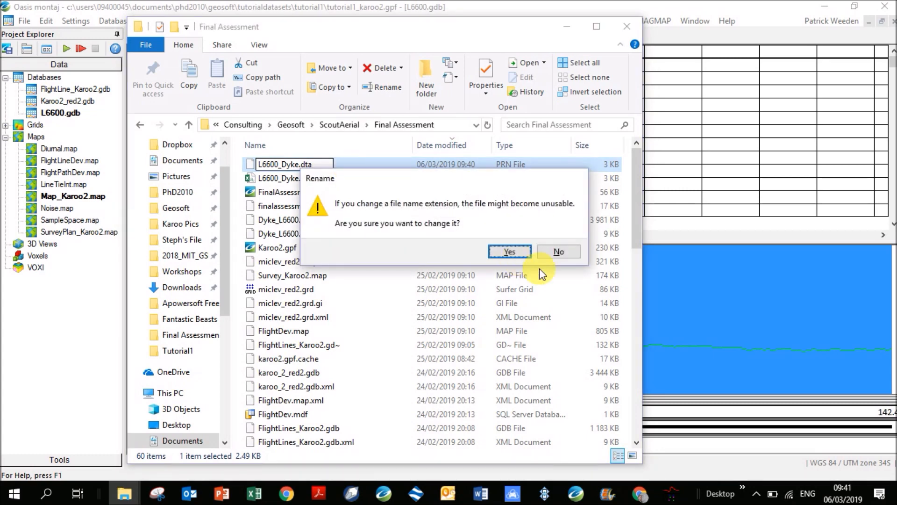
Step: Accept the extension change to rename the PRN file as L6600_Dyke.dta
click(517, 253)
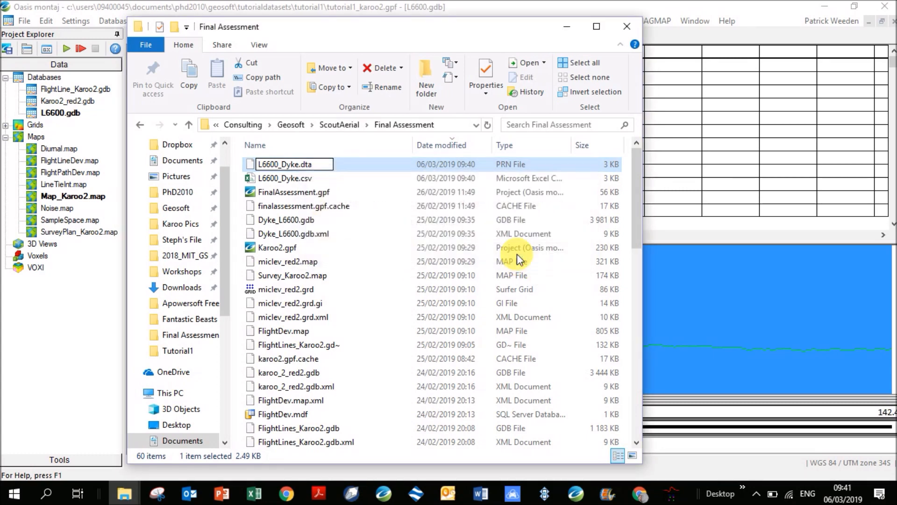
click(671, 493)
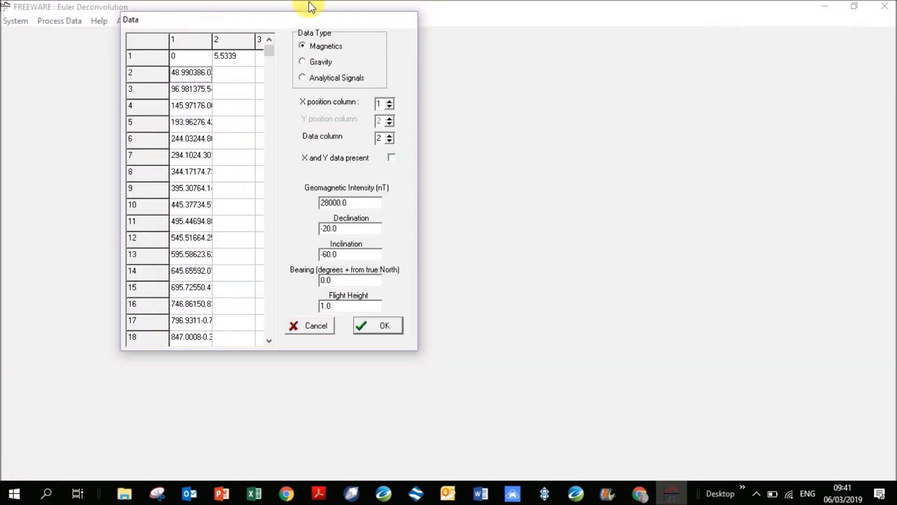
click(310, 326)
click(15, 22)
click(24, 34)
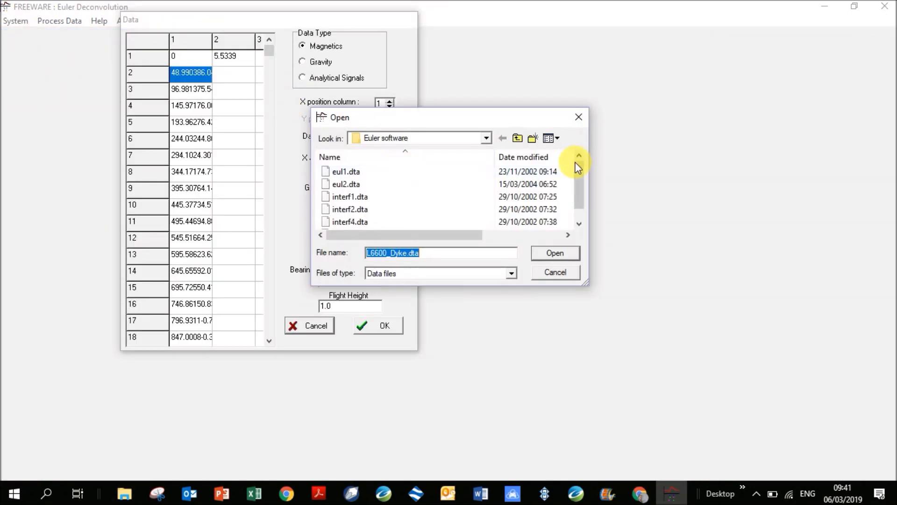
scroll(581, 203, down, 1)
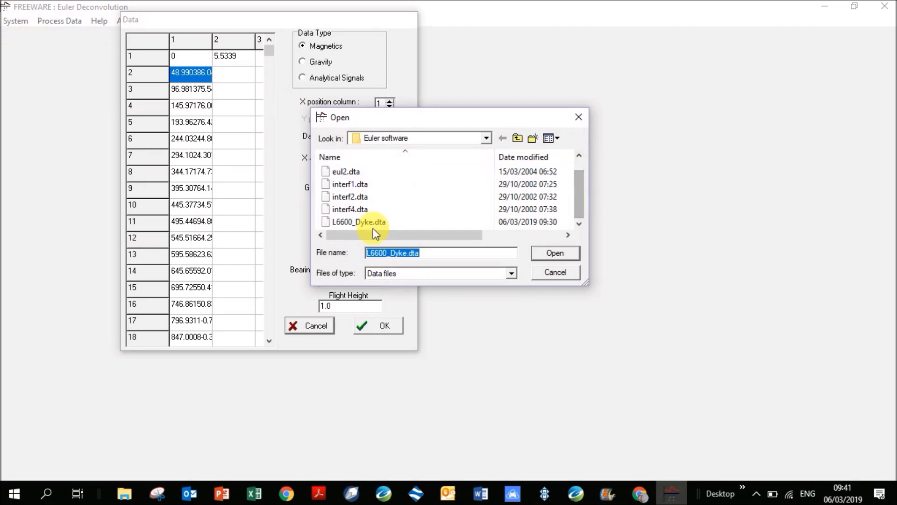
Step: In File Explorer, copy the inner Euler software folder from PhD2010's Gordon_Geophysical Software folder
mouse_move(119, 488)
click(113, 460)
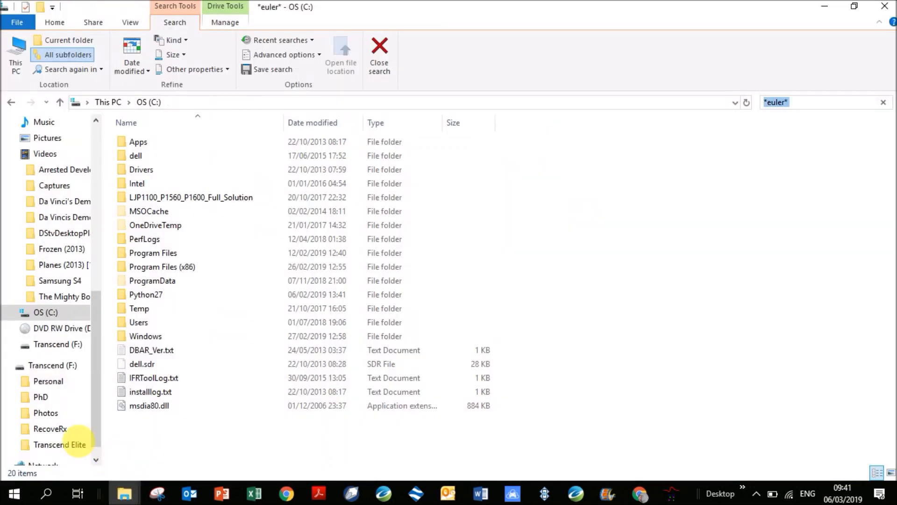
scroll(89, 131, up, 8)
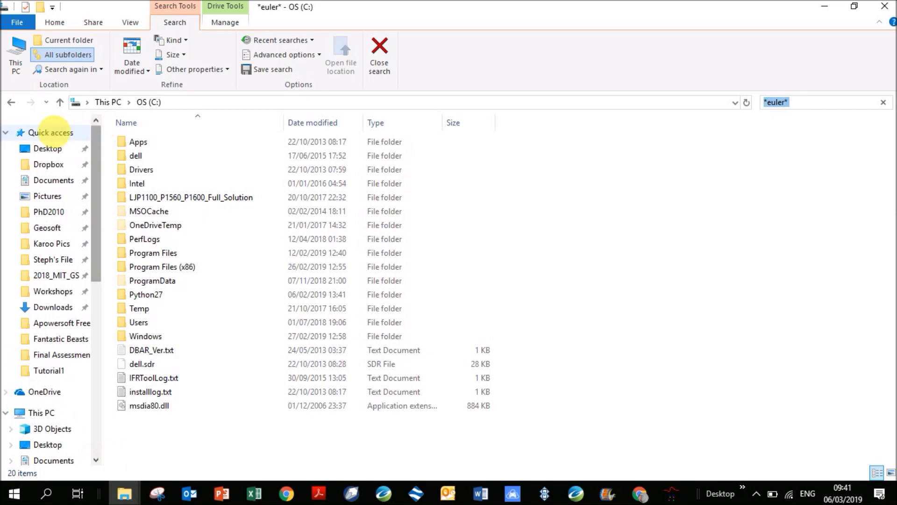
click(55, 133)
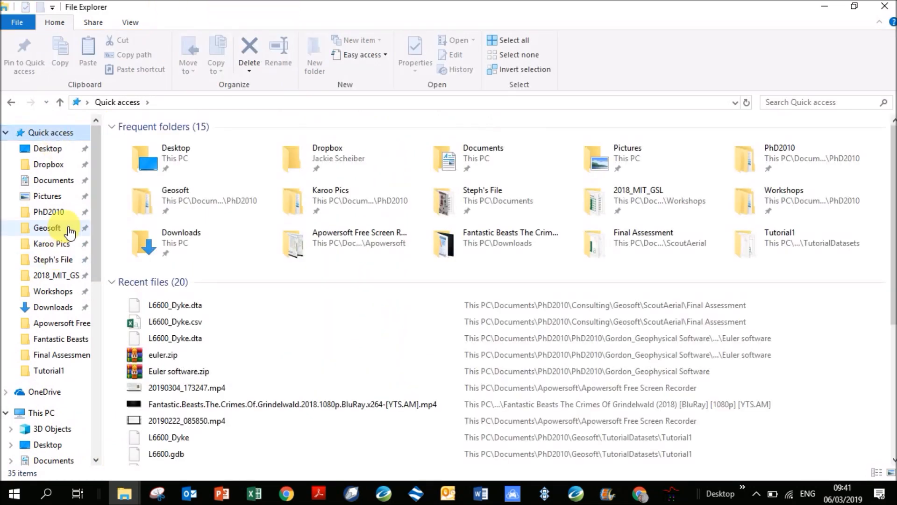
click(70, 212)
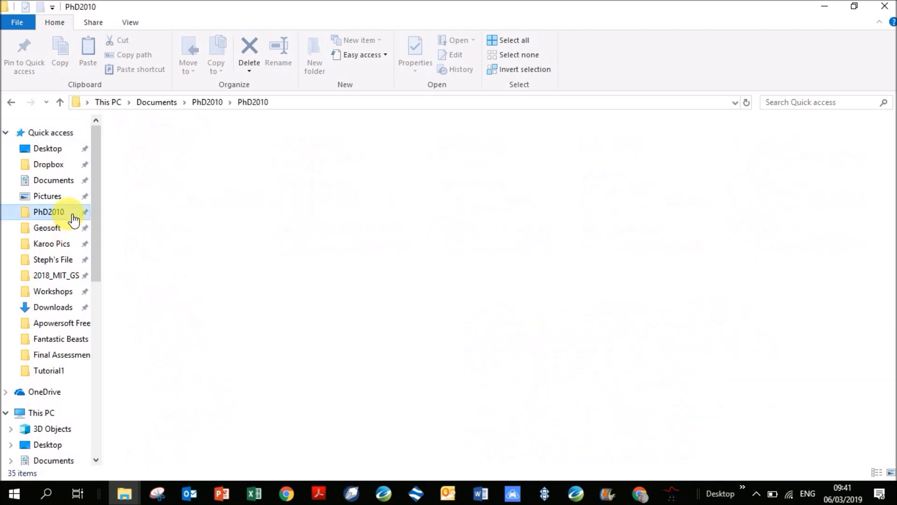
click(173, 338)
double_click(173, 338)
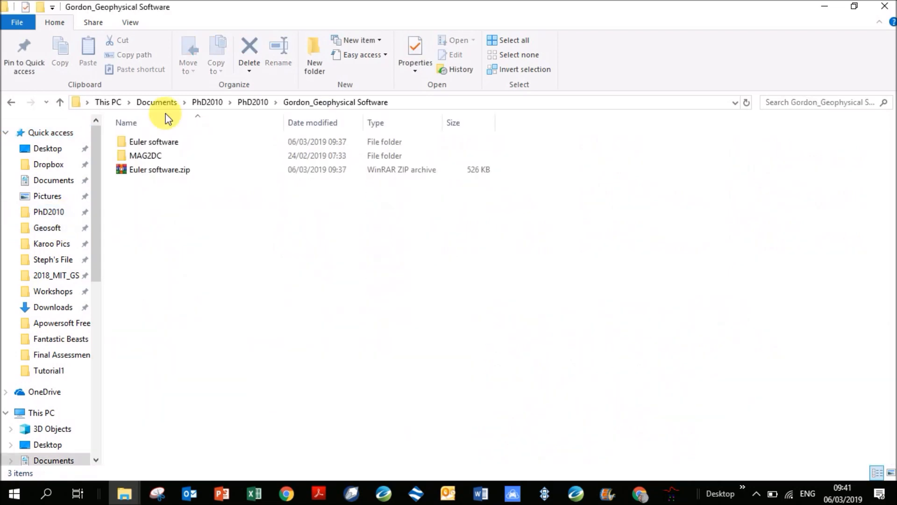
double_click(147, 143)
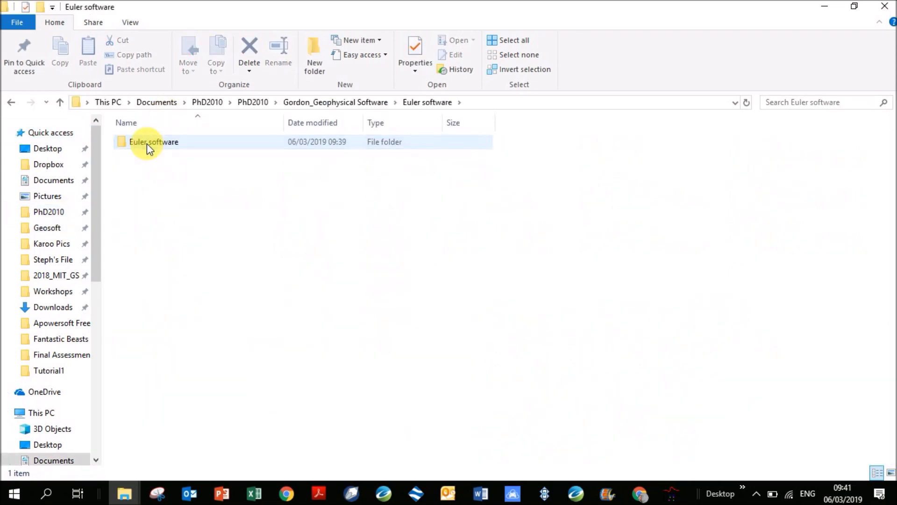
click(147, 144)
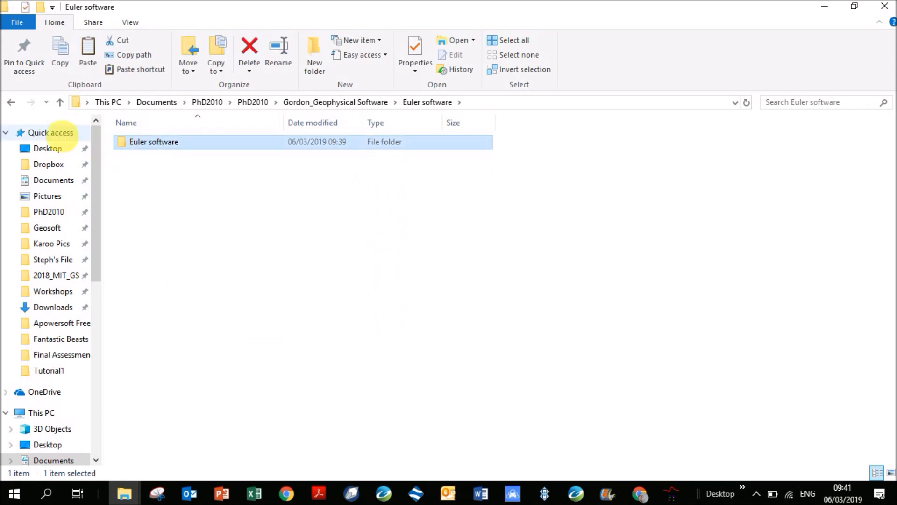
Step: Paste the Euler software folder into Consulting > Geosoft > ScoutAerial > Final Assessment and open the pasted copy
click(66, 216)
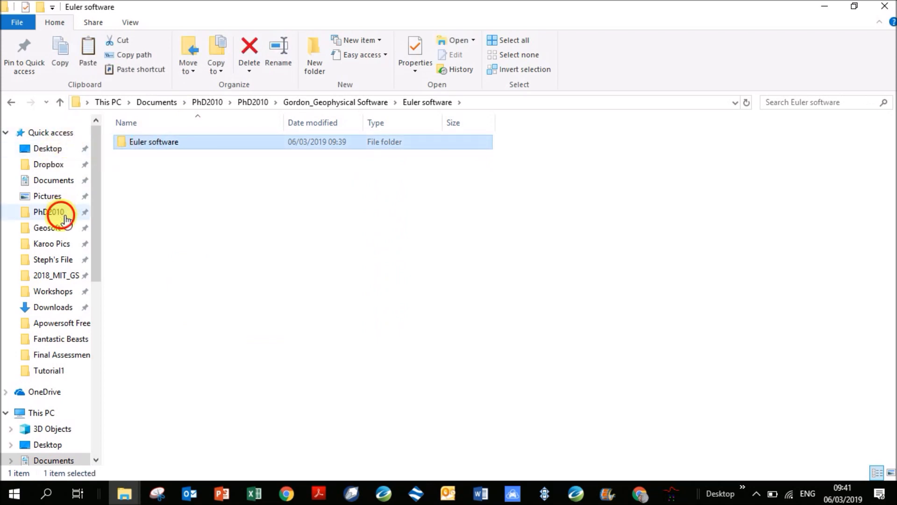
click(209, 102)
double_click(151, 140)
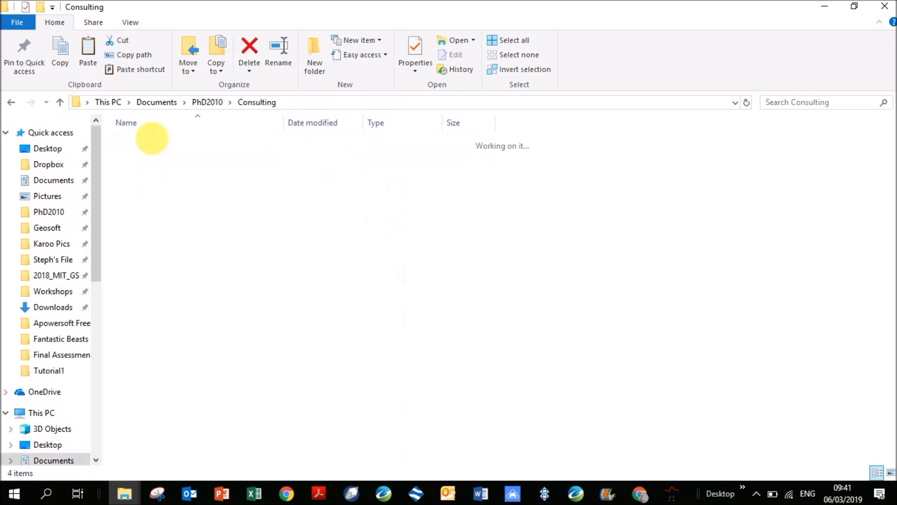
double_click(150, 141)
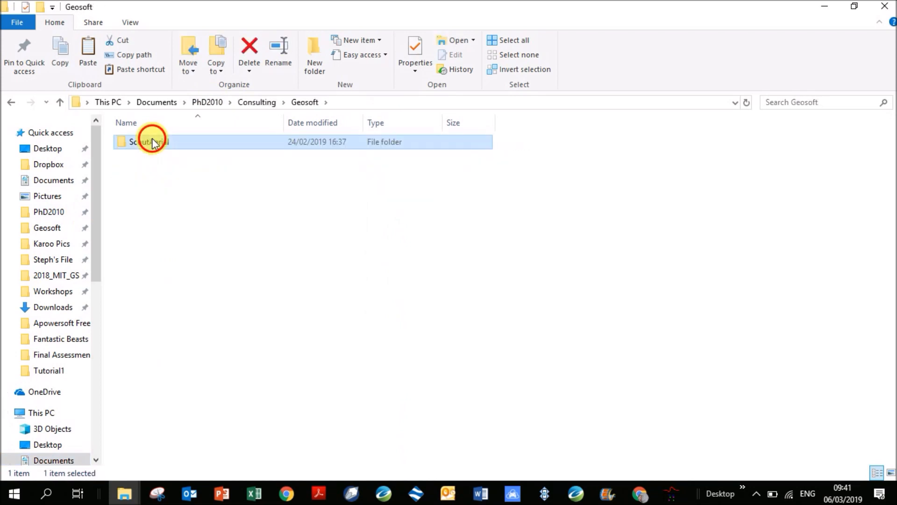
double_click(152, 142)
double_click(150, 141)
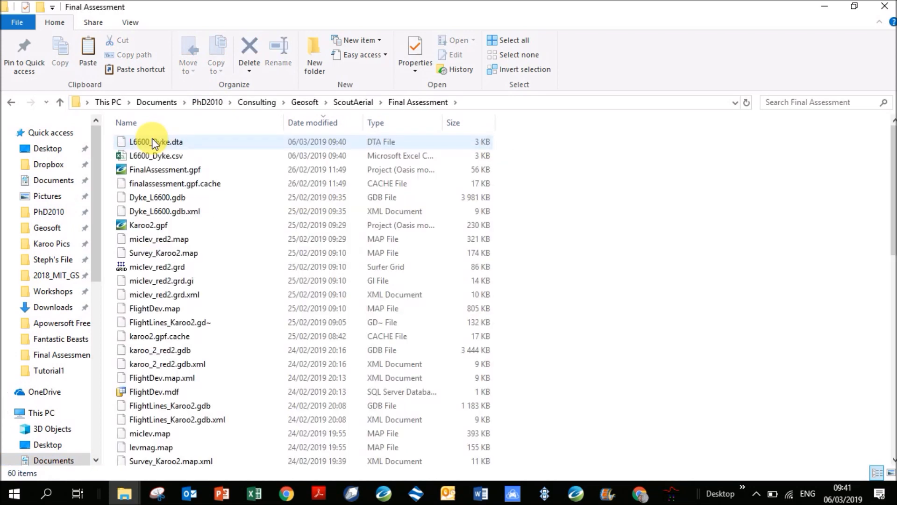
key(ctrl+v)
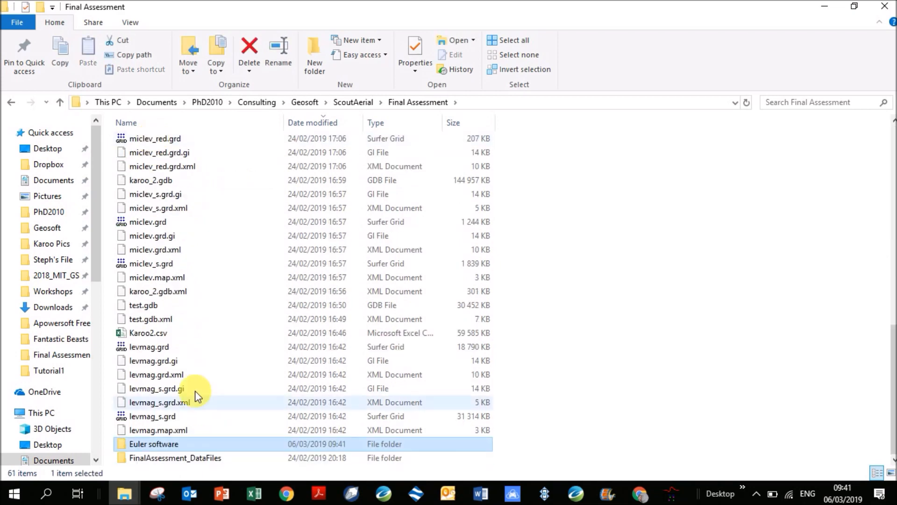
double_click(151, 444)
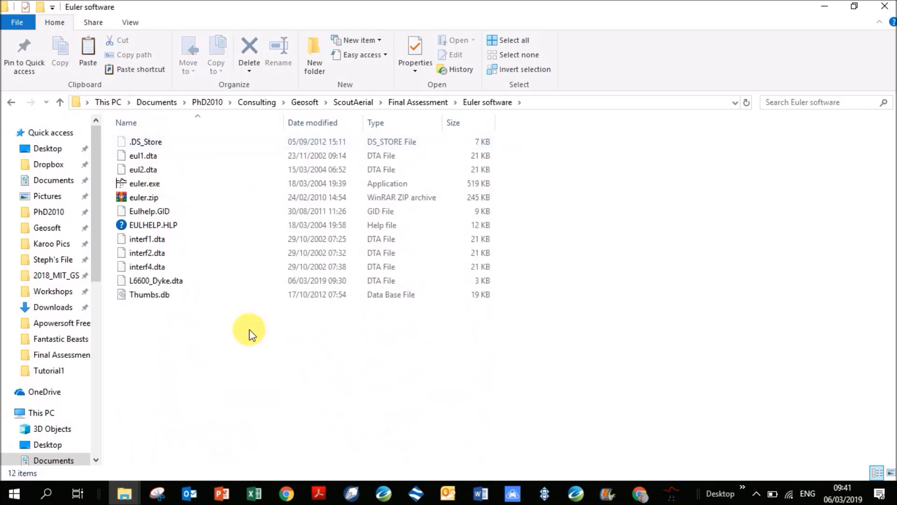
Step: Close the running Euler Deconvolution program and launch euler.exe from the Euler software folder in Final Assessment
click(672, 493)
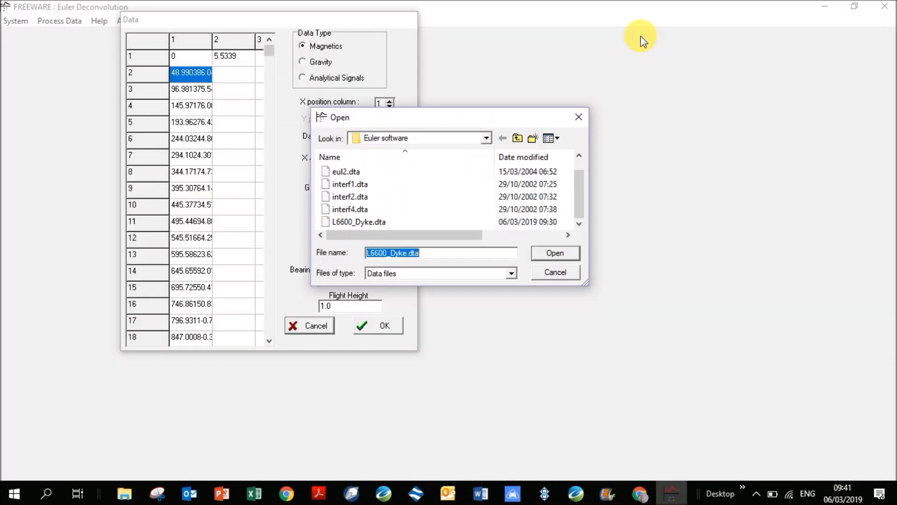
click(556, 273)
click(299, 323)
click(885, 6)
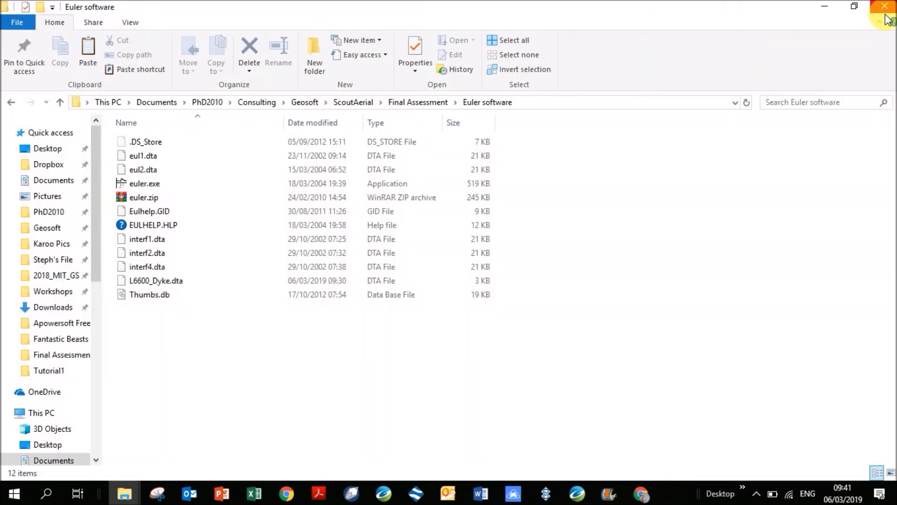
click(152, 184)
double_click(153, 184)
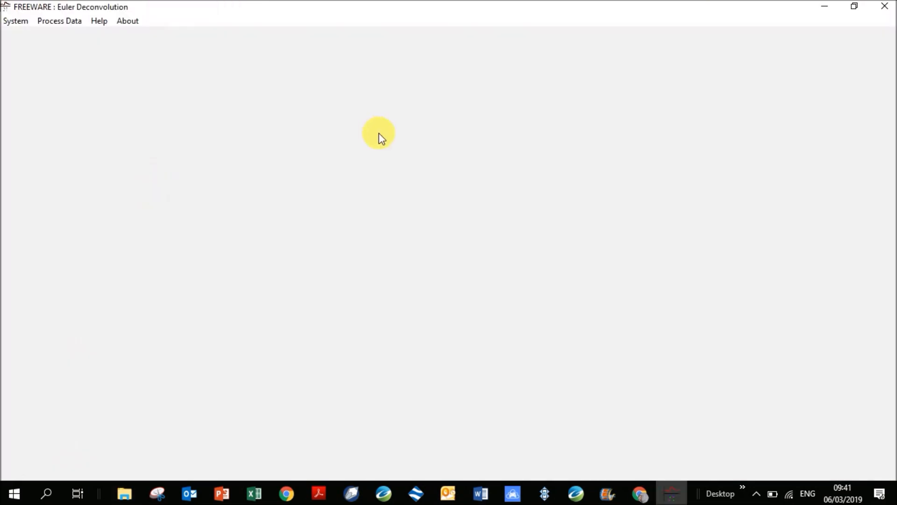
Step: Load L6600_Dyke.dta from PhD2010 > Consulting > Geosoft > ScoutAerial > Final Assessment into Euler Deconvolution
click(15, 22)
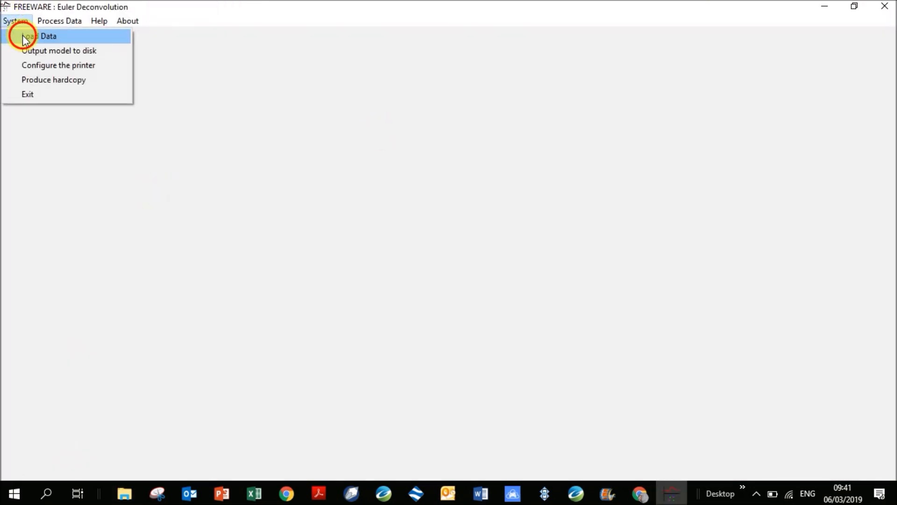
click(23, 36)
click(516, 139)
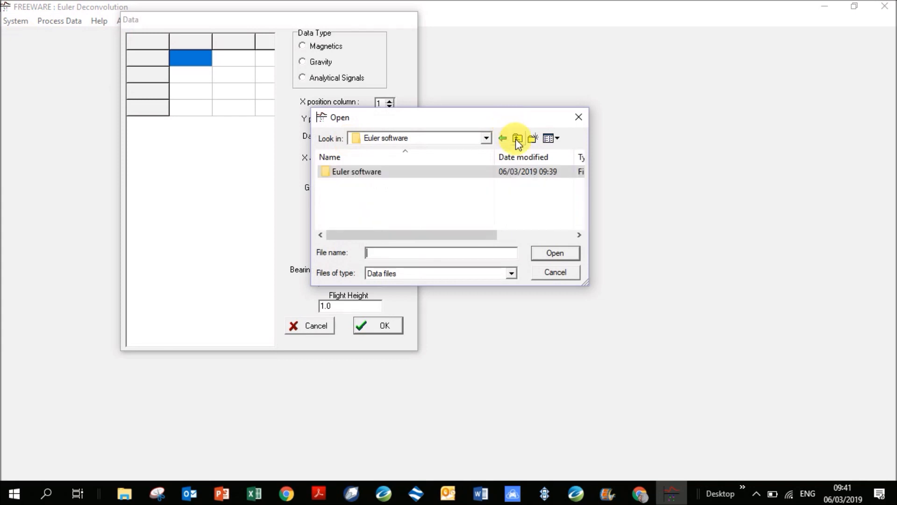
click(516, 139)
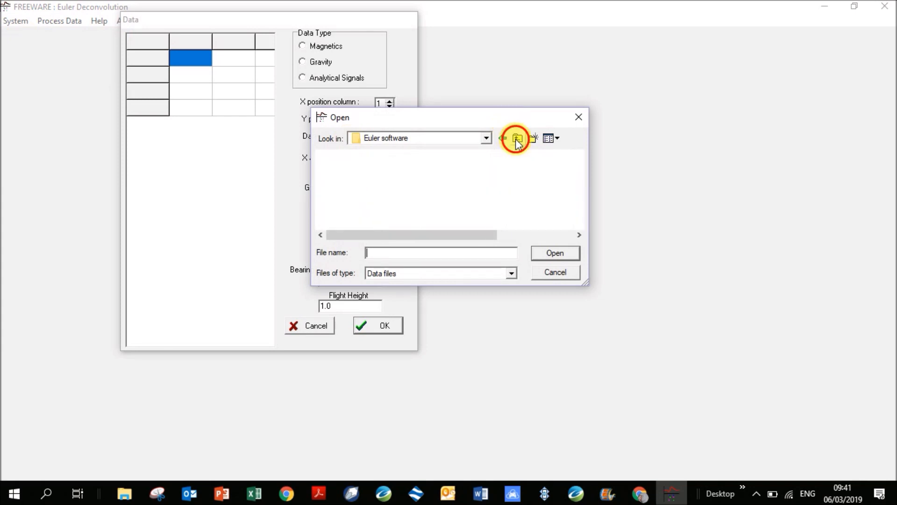
click(487, 138)
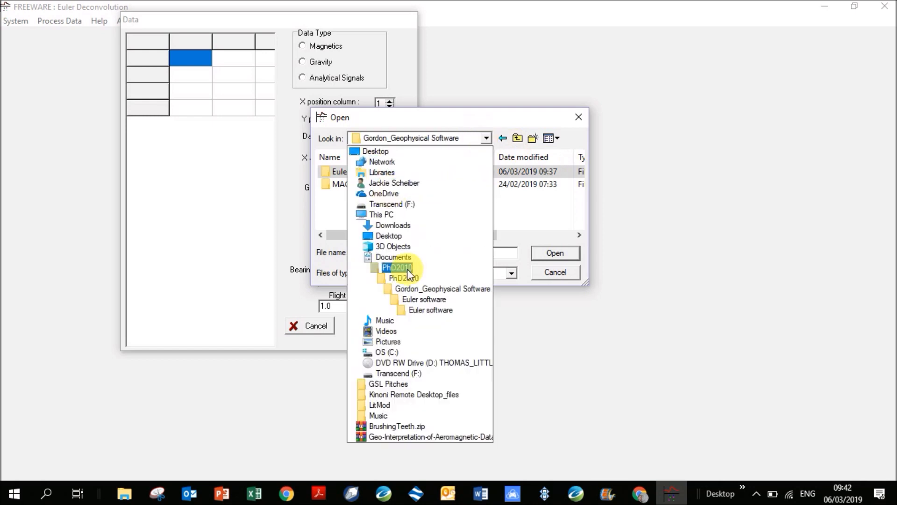
click(388, 267)
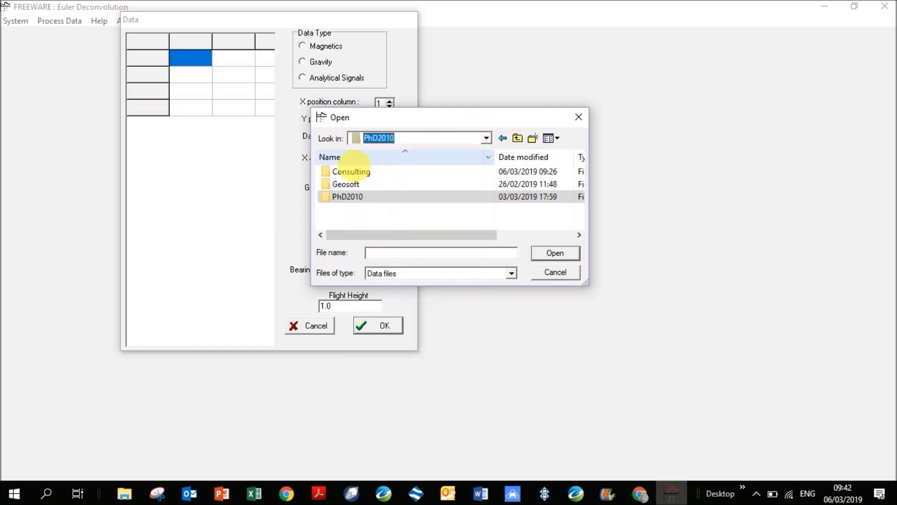
double_click(349, 183)
double_click(352, 171)
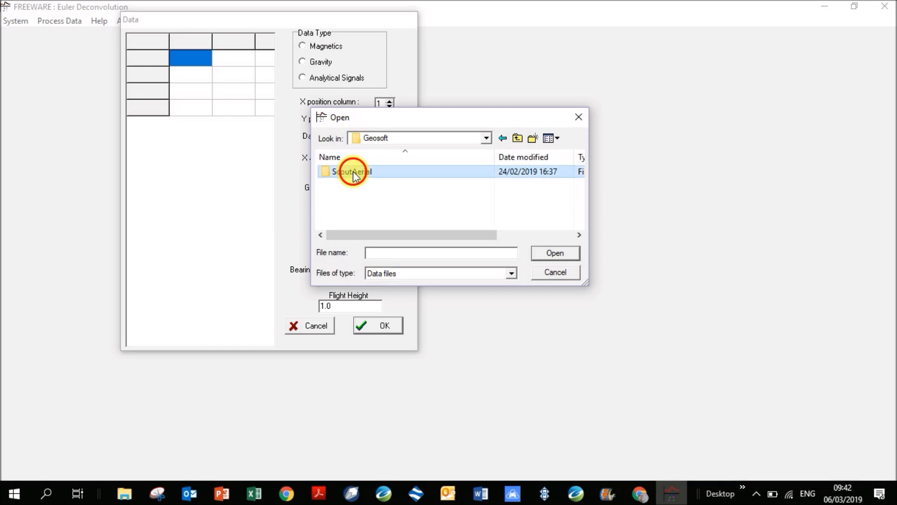
double_click(353, 171)
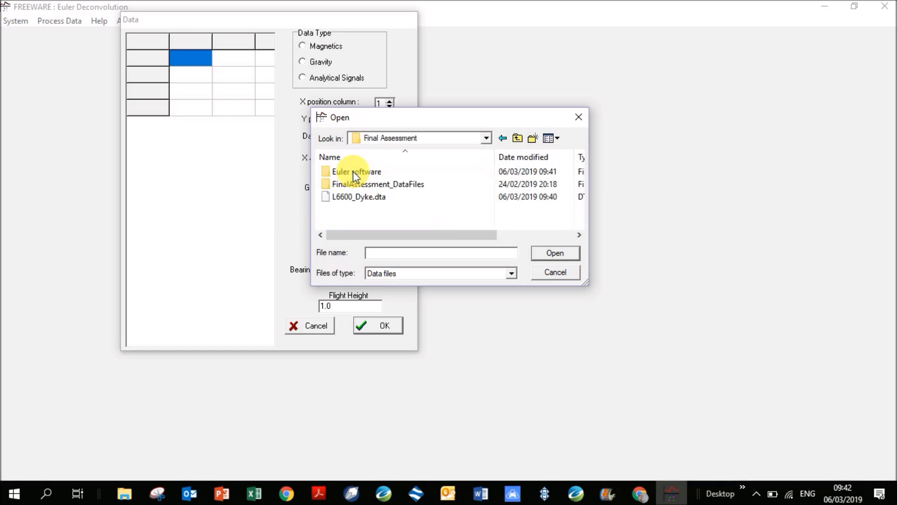
double_click(382, 198)
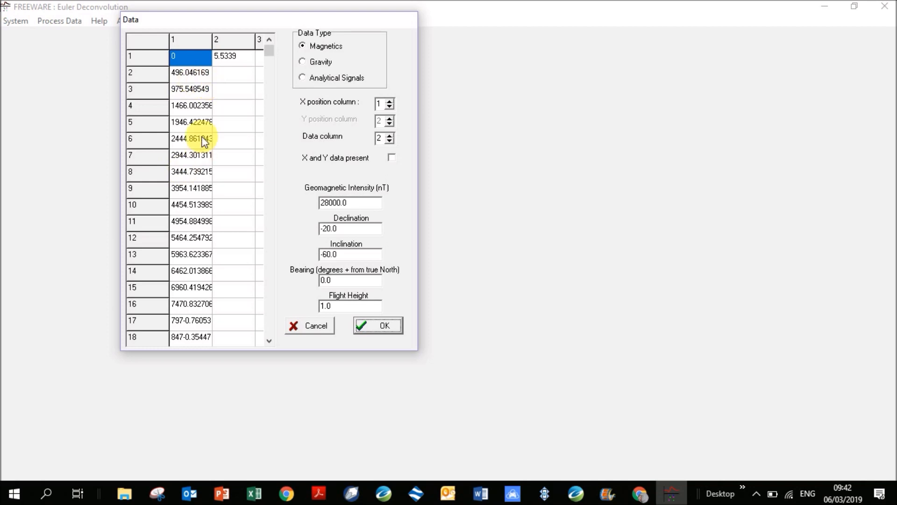
Step: Copy the Dyke channel of L6600.gdb in Oasis montaj and paste it over column B of L6600_Dyke.csv in Excel, starting at B1
click(576, 493)
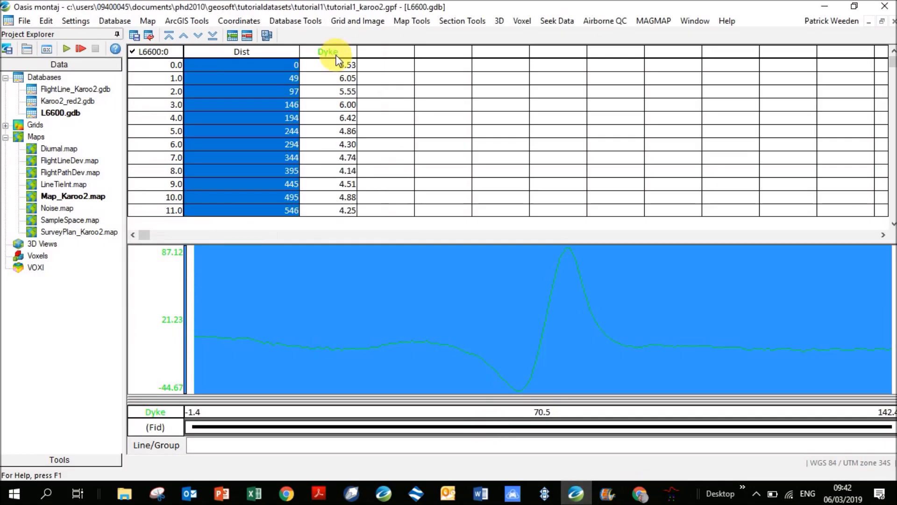
right_click(333, 53)
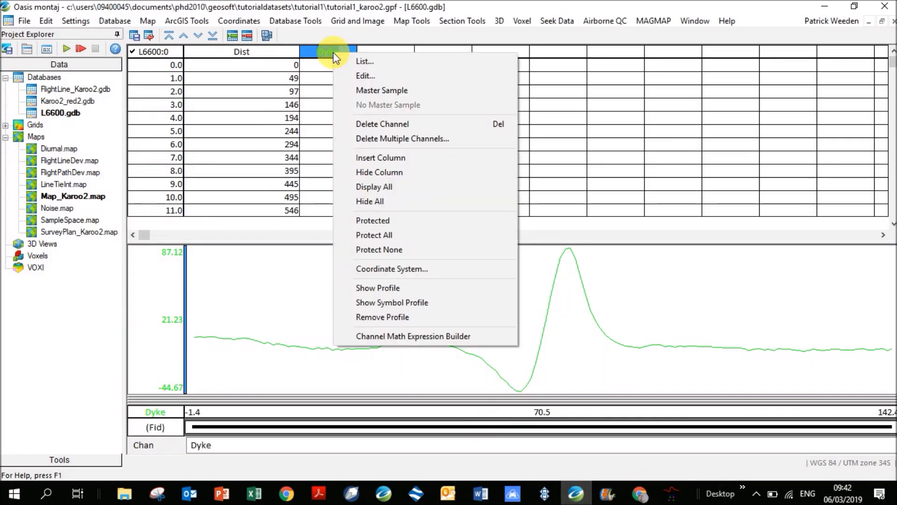
click(309, 67)
click(327, 49)
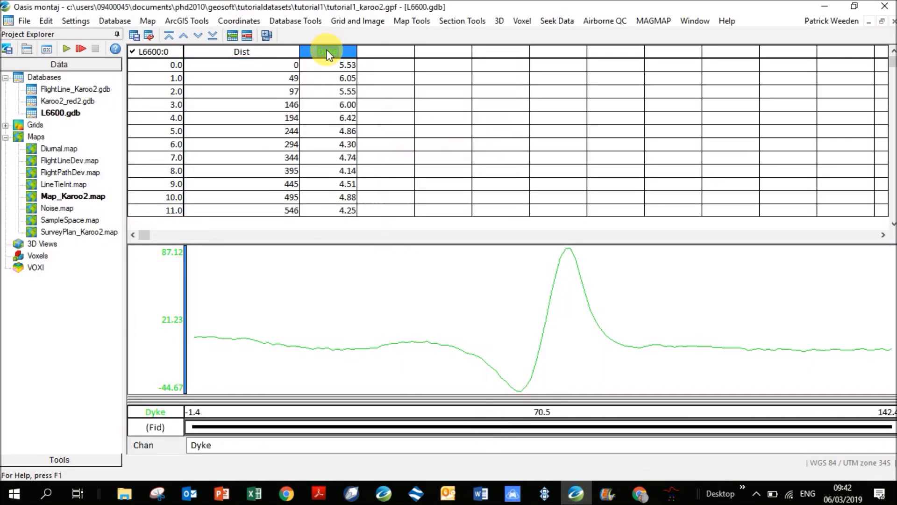
right_click(254, 494)
click(251, 179)
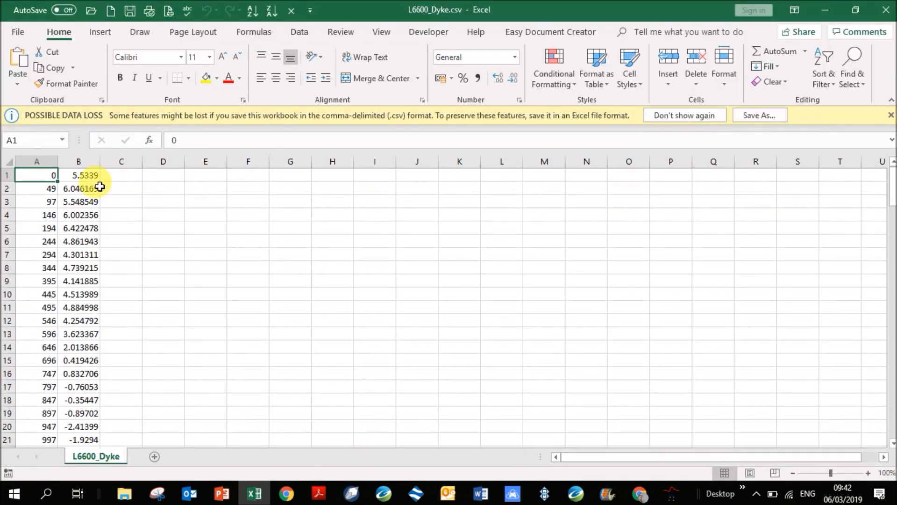
click(86, 177)
key(ctrl+v)
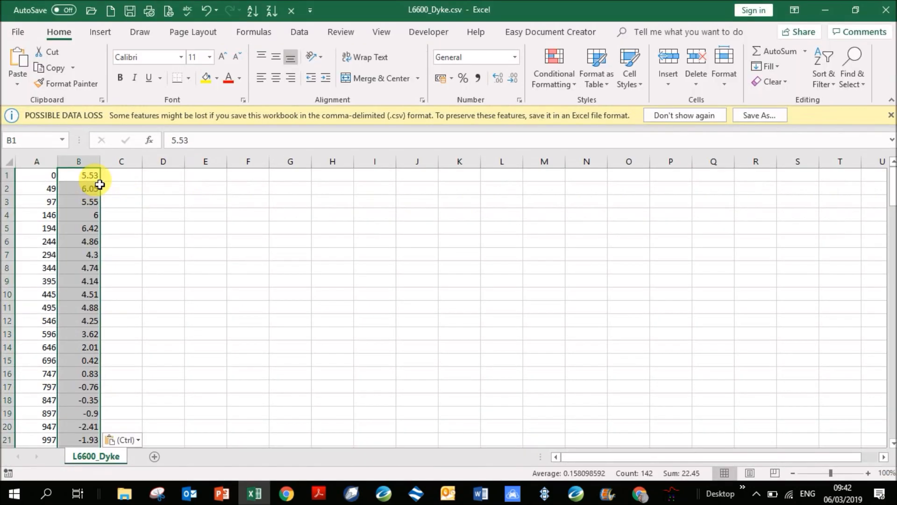
click(136, 321)
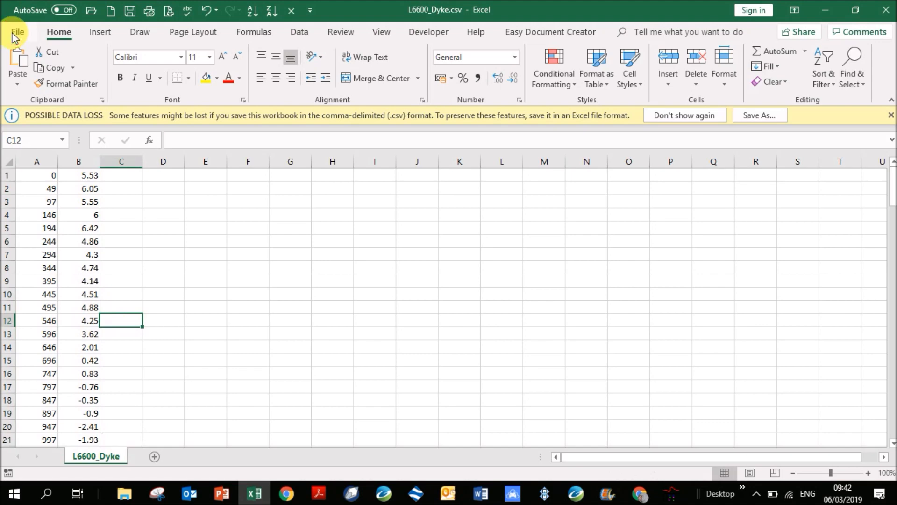
Step: Save the sheet to the Final Assessment folder as L6600_Dyke.prn in Formatted Text (Space delimited) format
click(8, 36)
click(64, 219)
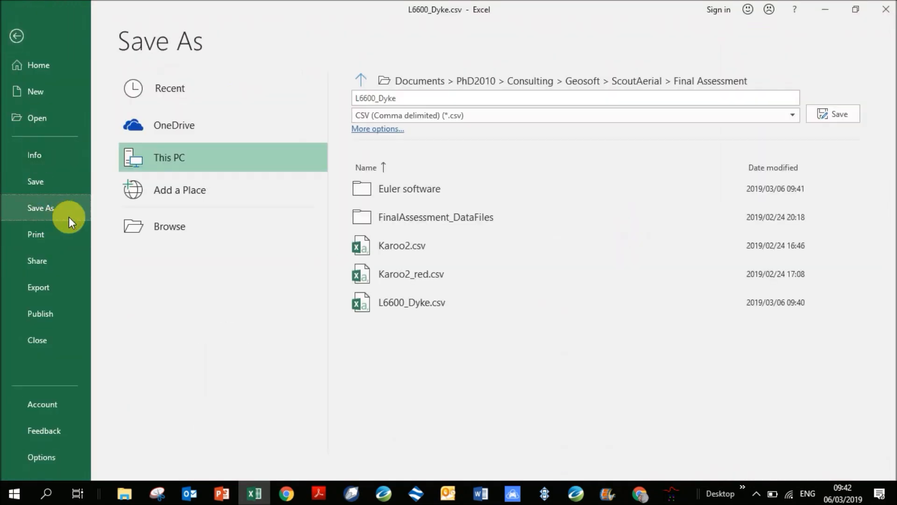
click(223, 233)
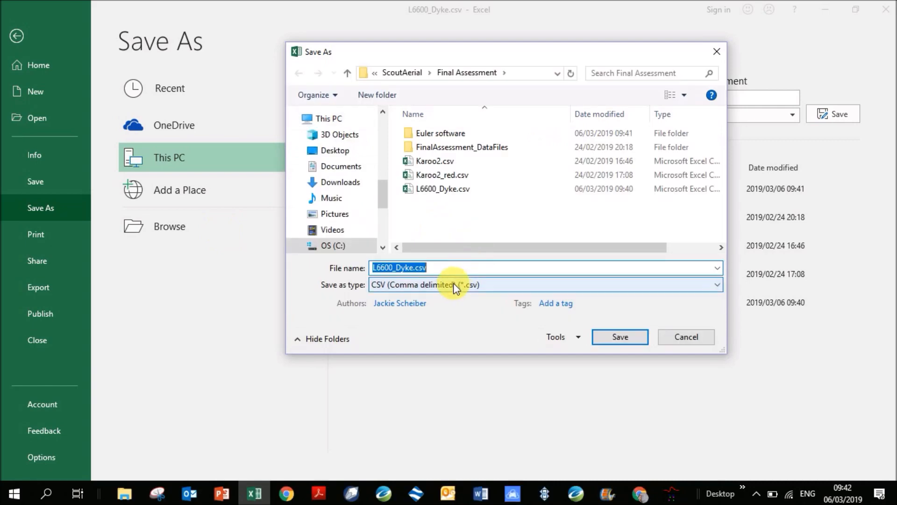
click(456, 285)
click(522, 170)
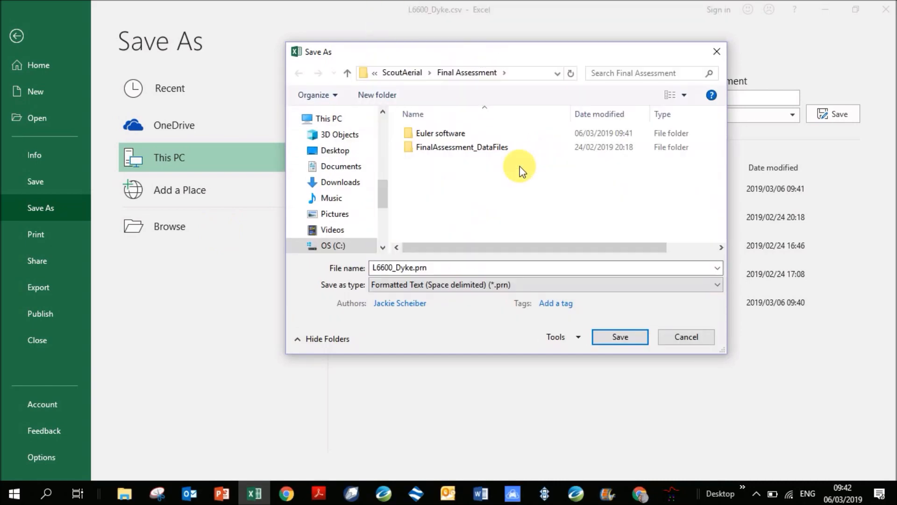
click(602, 337)
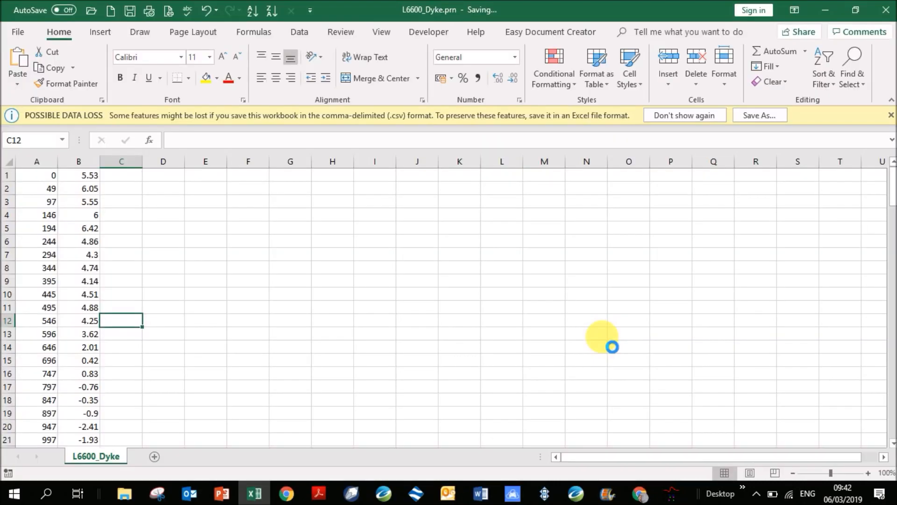
Step: Switch to File Explorer, close the Euler software and search windows, and delete the old L6600_Dyke.dta from the Final Assessment folder
key(alt+Tab)
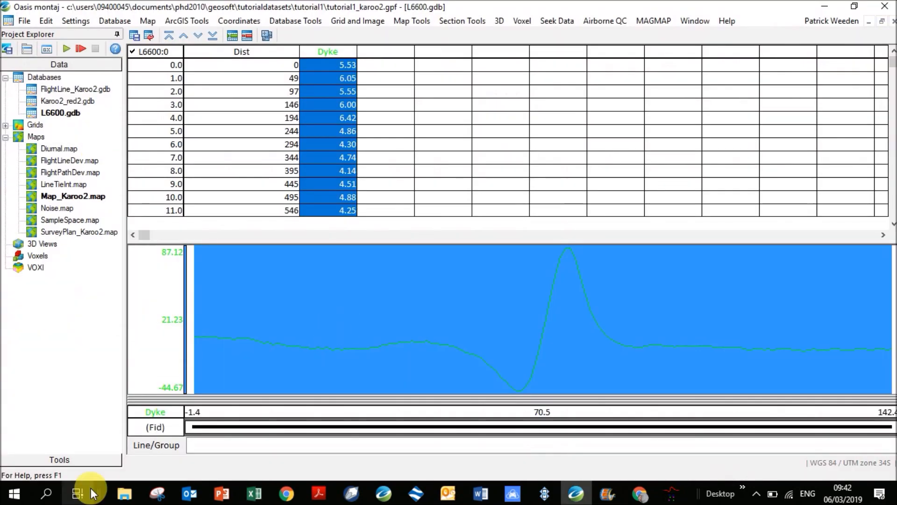
click(125, 493)
click(129, 392)
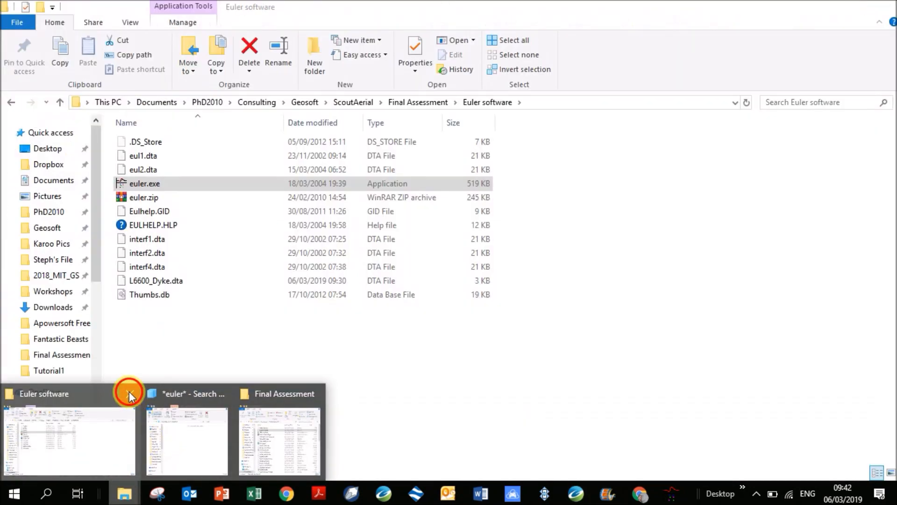
click(129, 392)
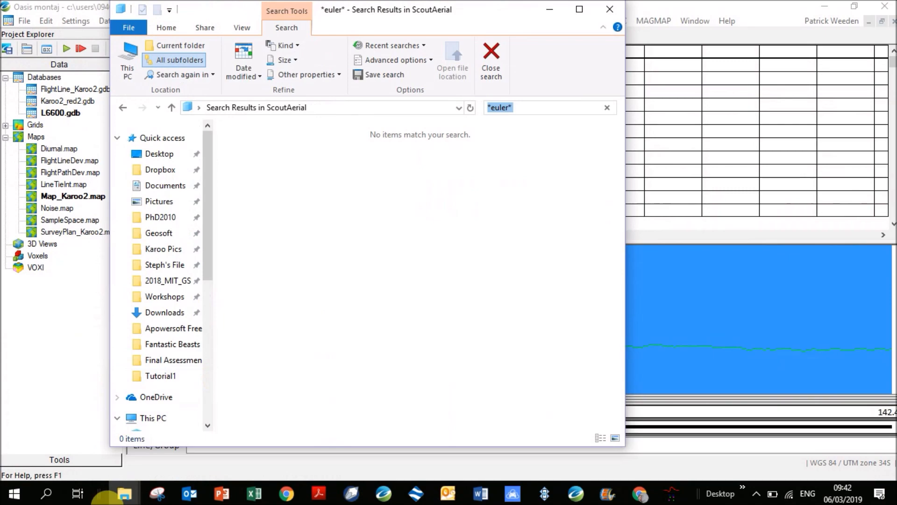
click(124, 494)
click(115, 396)
click(126, 436)
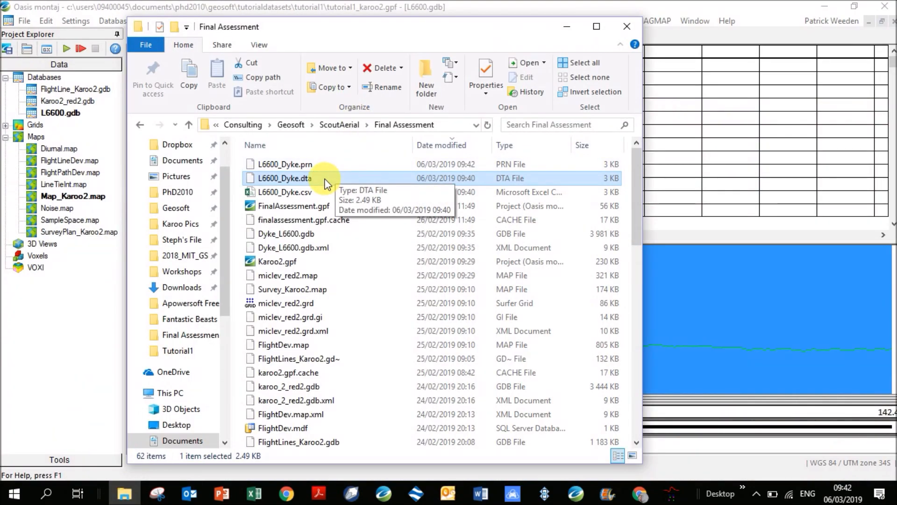
key(Delete)
Step: Rename L6600_Dyke.prn in the Final Assessment folder as L6600_Dyke.dta, accepting the extension change
click(307, 165)
click(306, 165)
double_click(345, 166)
text(dt)
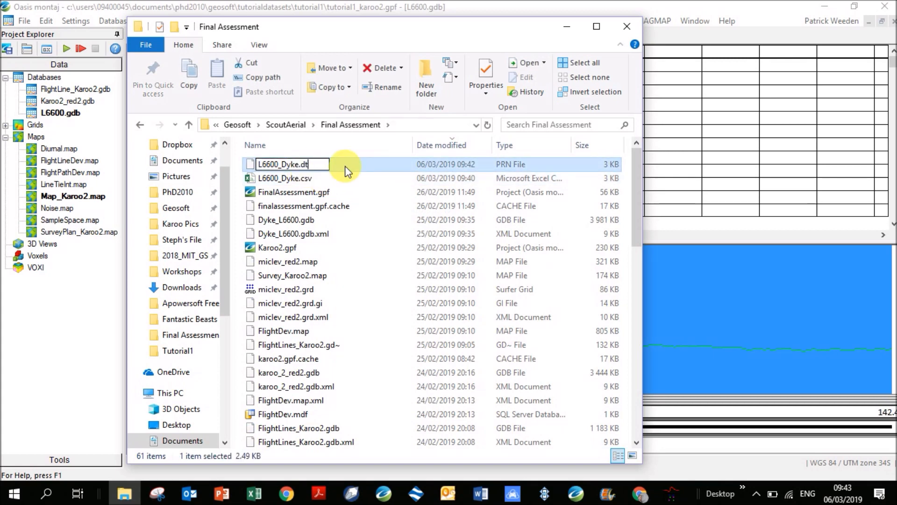
text(a)
key(Return)
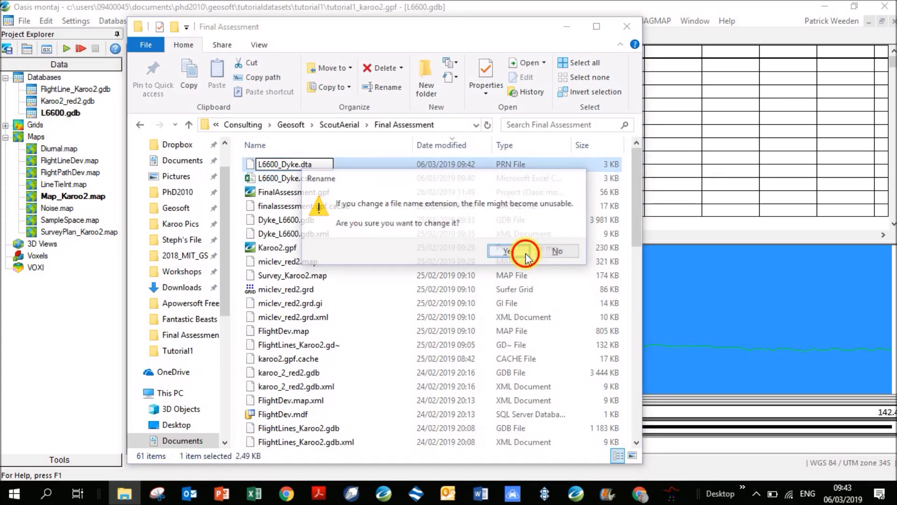
click(519, 250)
Step: Switch to Euler Deconvolution, discard the previously loaded data and load the new L6600_Dyke.dta from Final Assessment
click(673, 491)
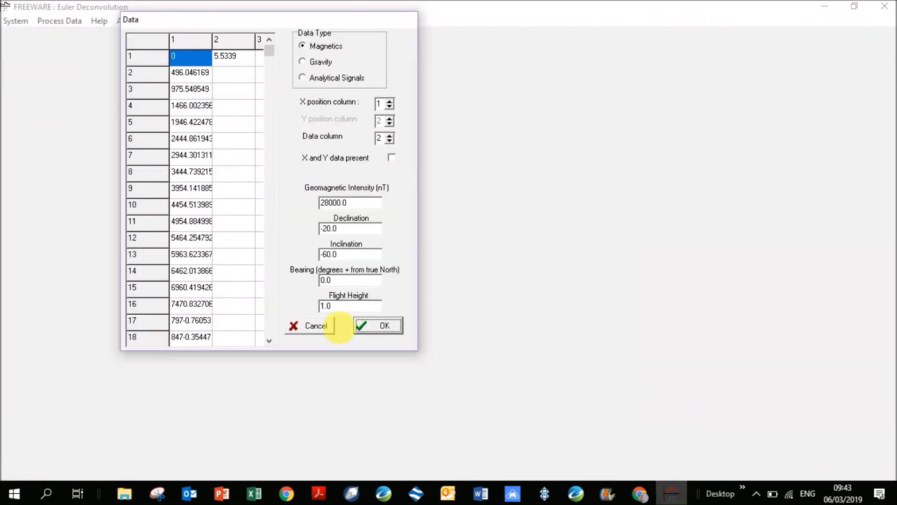
click(322, 325)
click(17, 23)
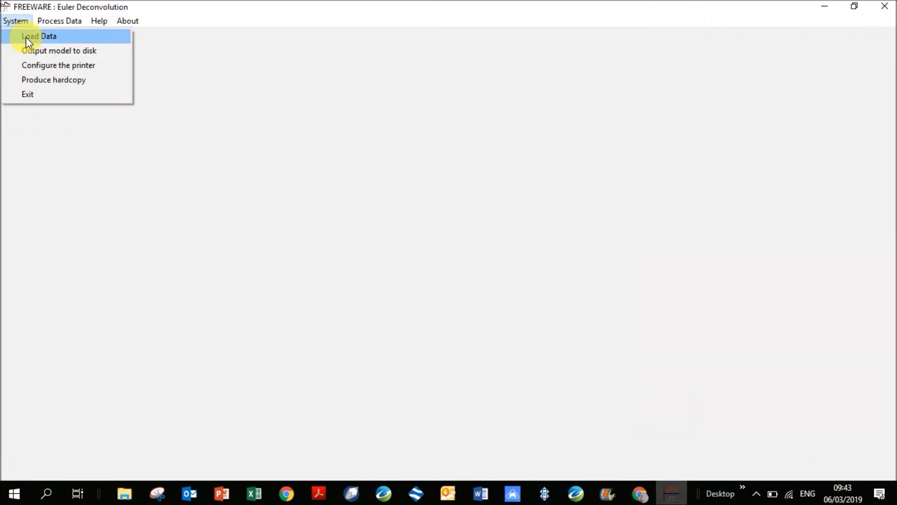
click(27, 37)
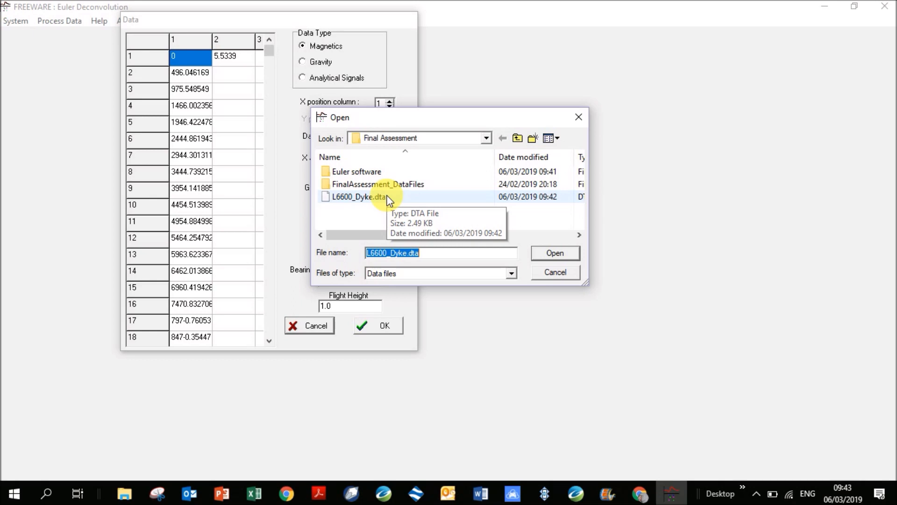
double_click(393, 199)
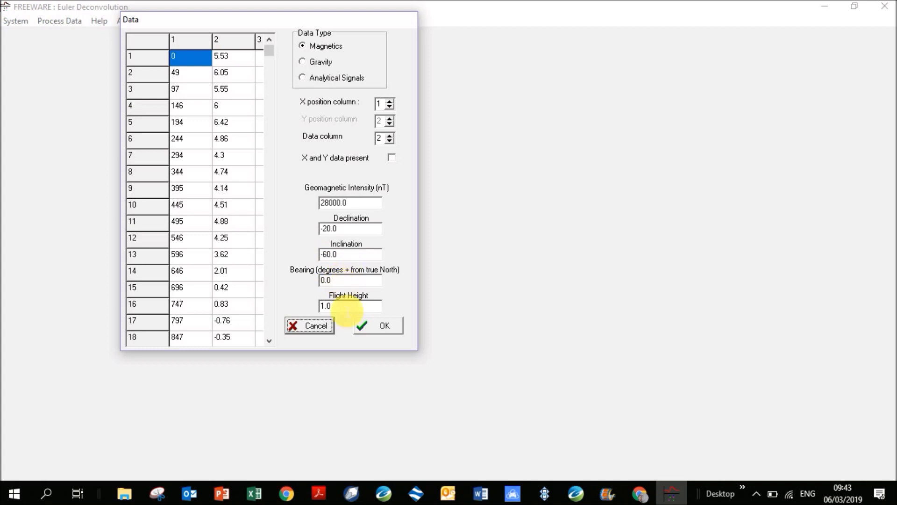
Step: Set the flight height to 100 and accept the magnetic data settings to plot the profile
double_click(346, 306)
text(100)
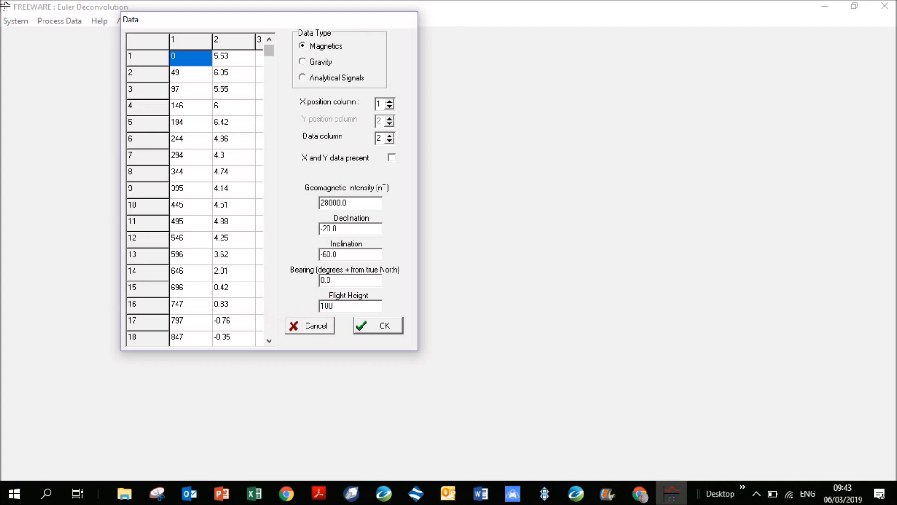
click(371, 326)
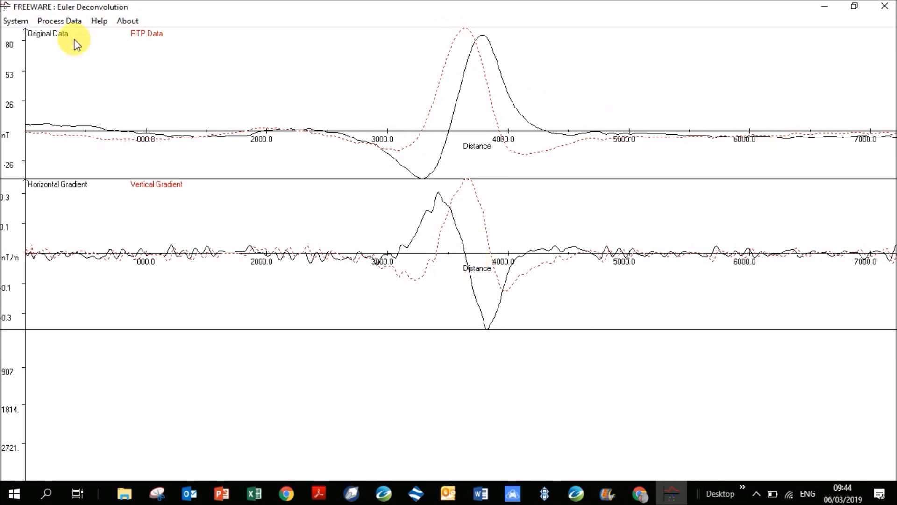
Step: Process the profile with only structural indices 1.00 and 2.00 enabled, excluding 1.50, 2.50 and 3.00
click(58, 21)
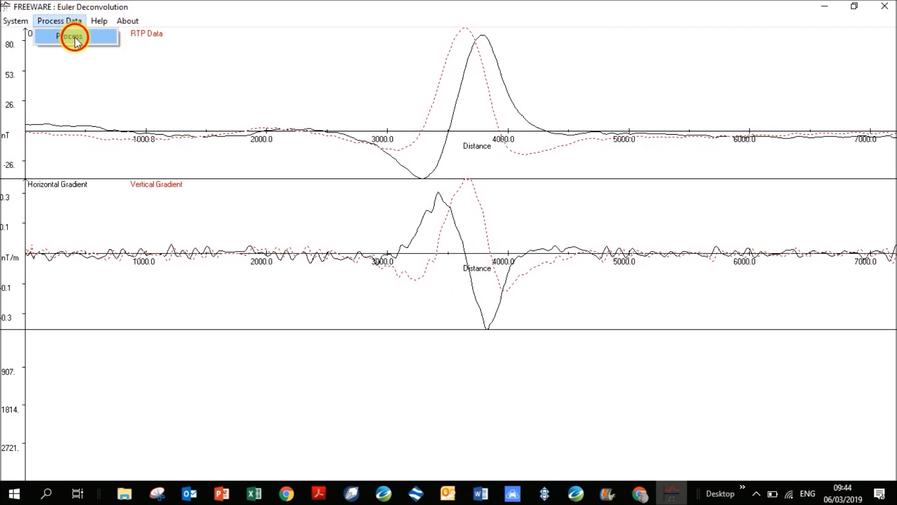
click(75, 37)
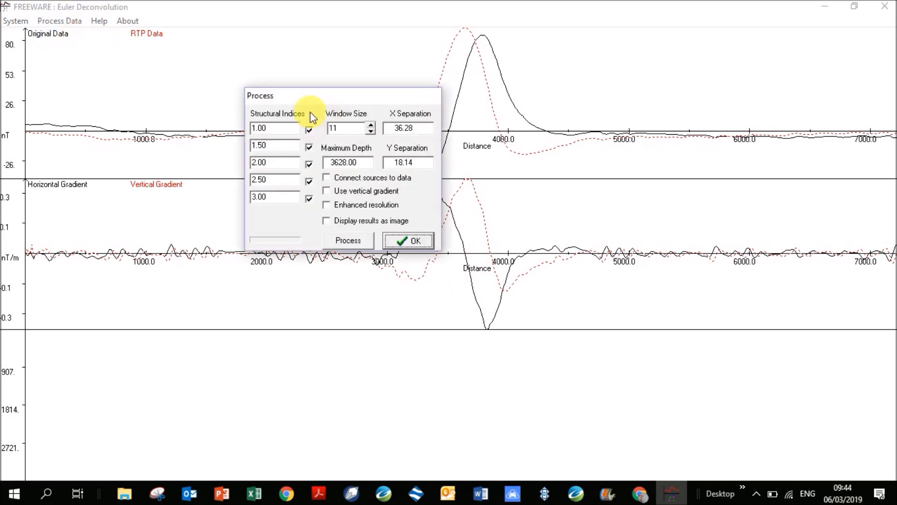
drag(333, 98, 215, 77)
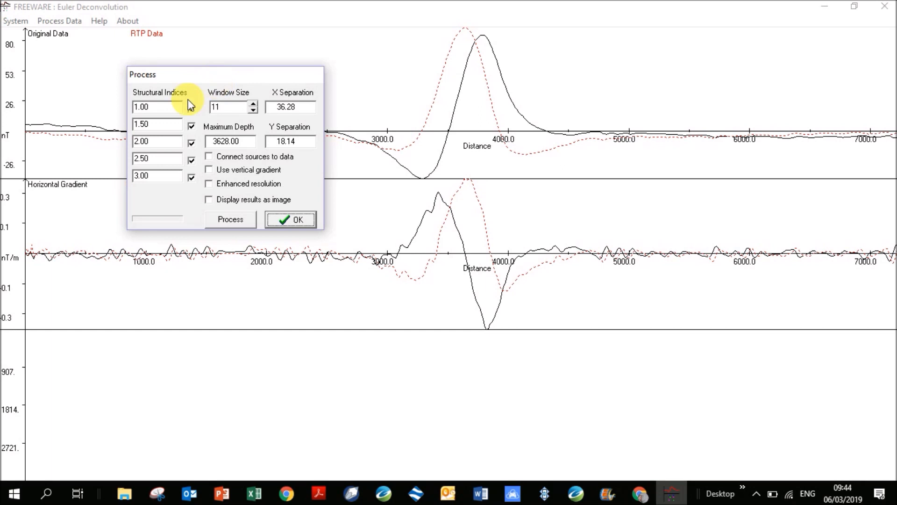
click(191, 126)
click(192, 160)
click(192, 178)
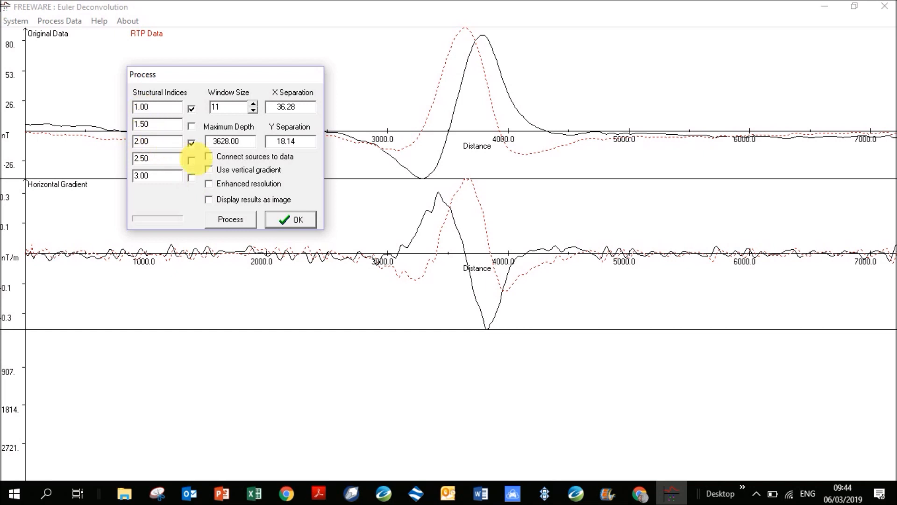
click(232, 218)
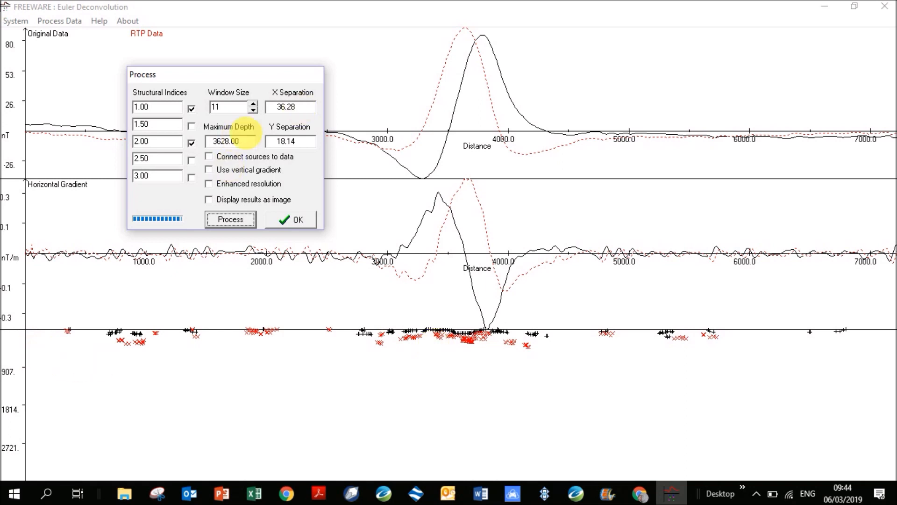
Step: Set the maximum depth to 250 and reprocess the Euler solutions
drag(241, 140, 208, 152)
text(250)
click(227, 225)
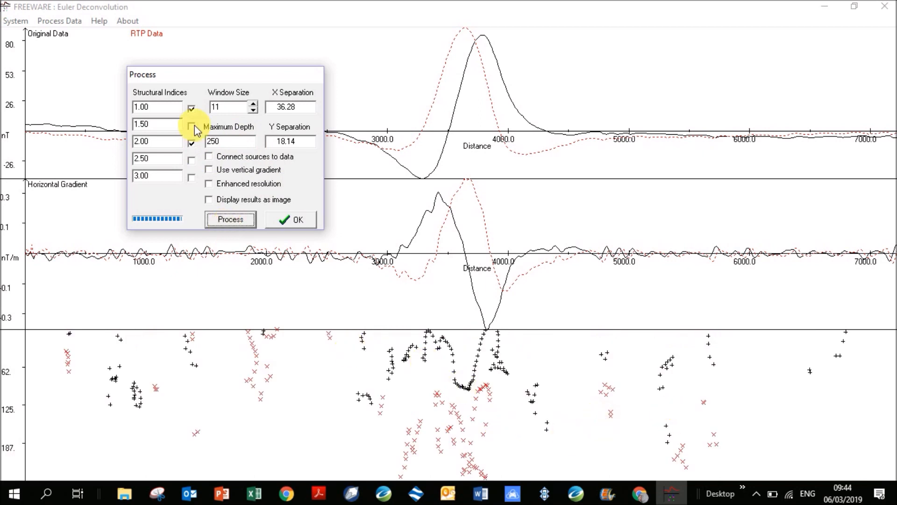
Step: Exclude structural index 2.00, reprocess with index 1.00 only, and accept the solutions
click(192, 144)
click(240, 219)
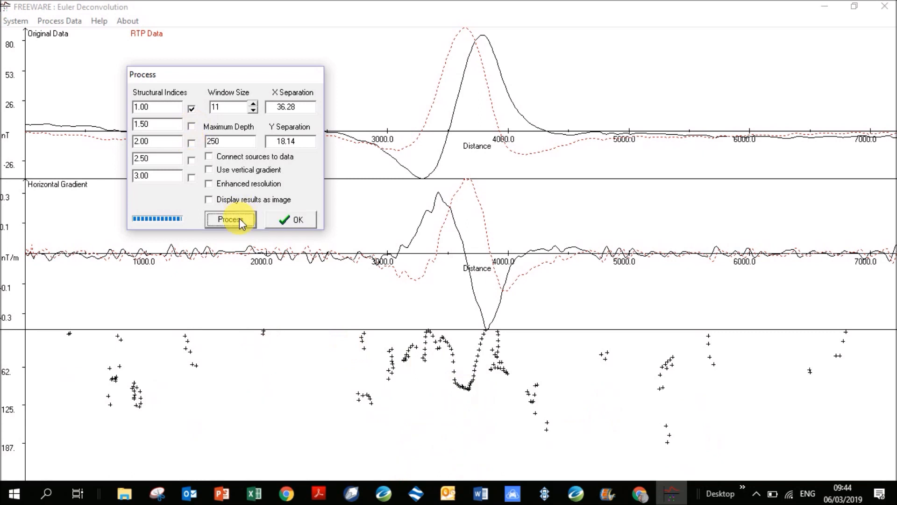
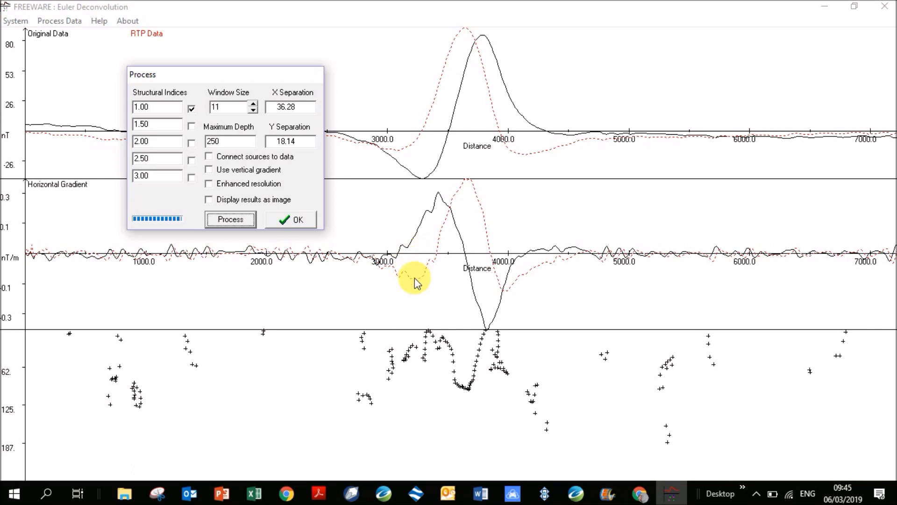
click(281, 218)
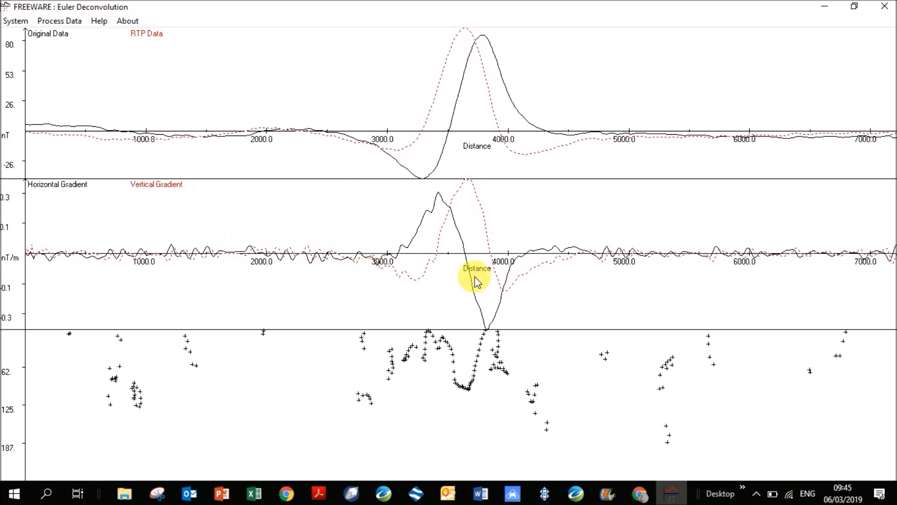
Step: Open L6600_Dyke.csv from the Final Assessment folder in Excel and insert a blank row above the first data row
click(125, 498)
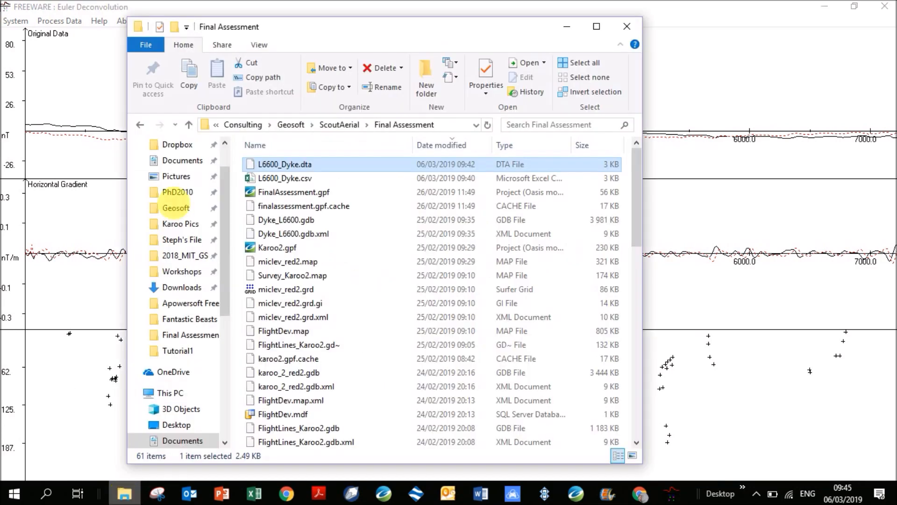
double_click(301, 179)
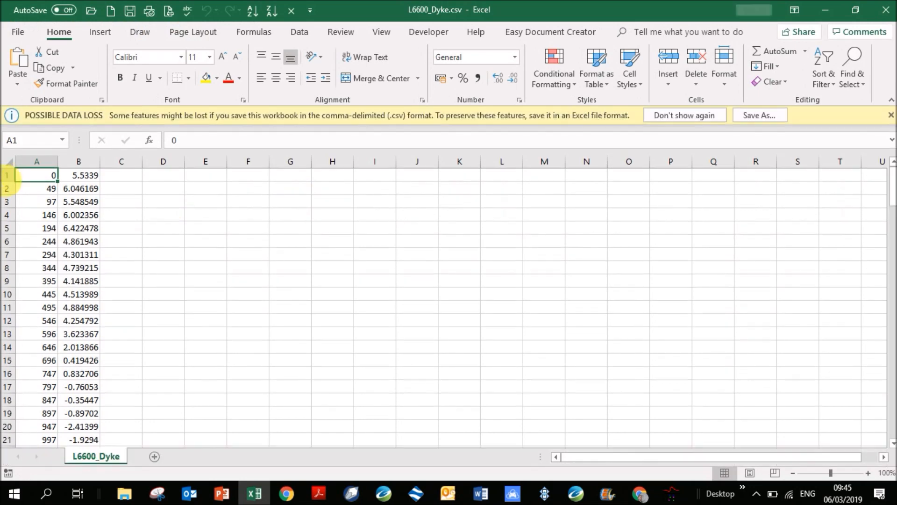
click(9, 174)
right_click(9, 178)
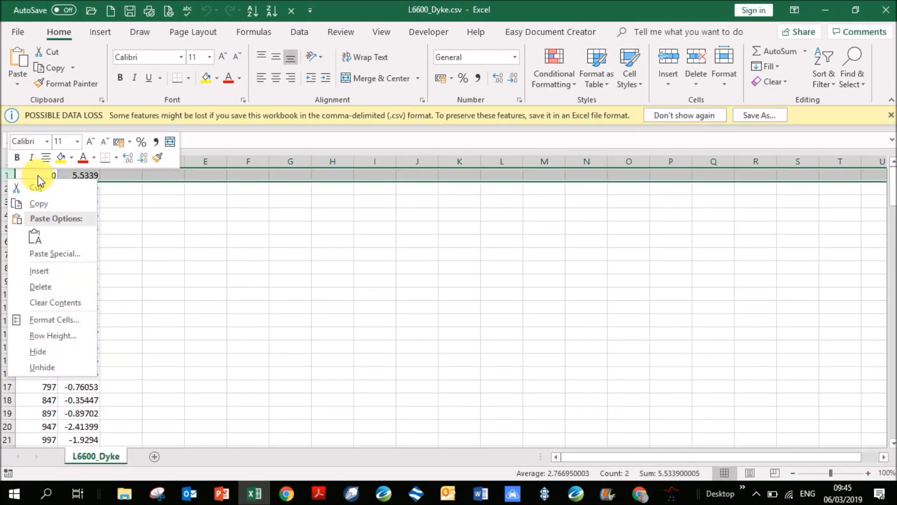
click(42, 273)
Step: Enter the column headers Dist in A1 and Mag in B1
click(40, 178)
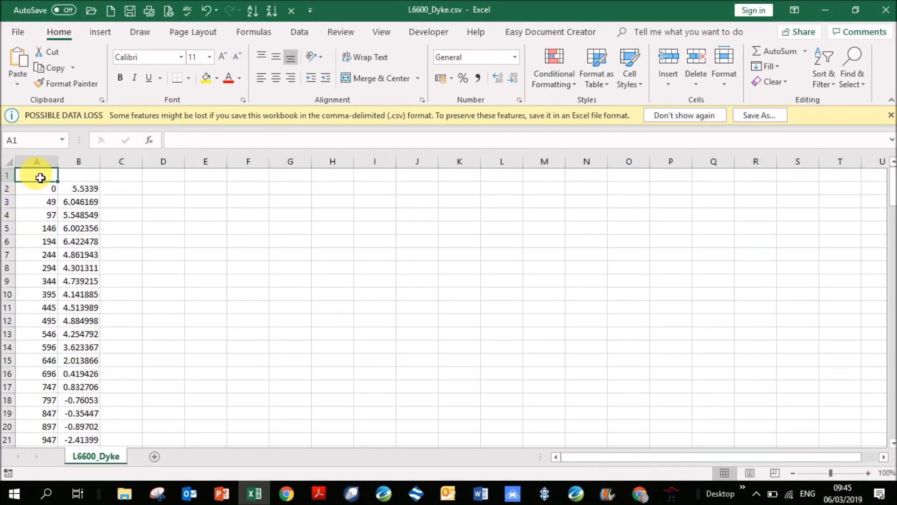
text(Dist)
key(Return)
key(Right)
key(Up)
text(Mag)
key(Return)
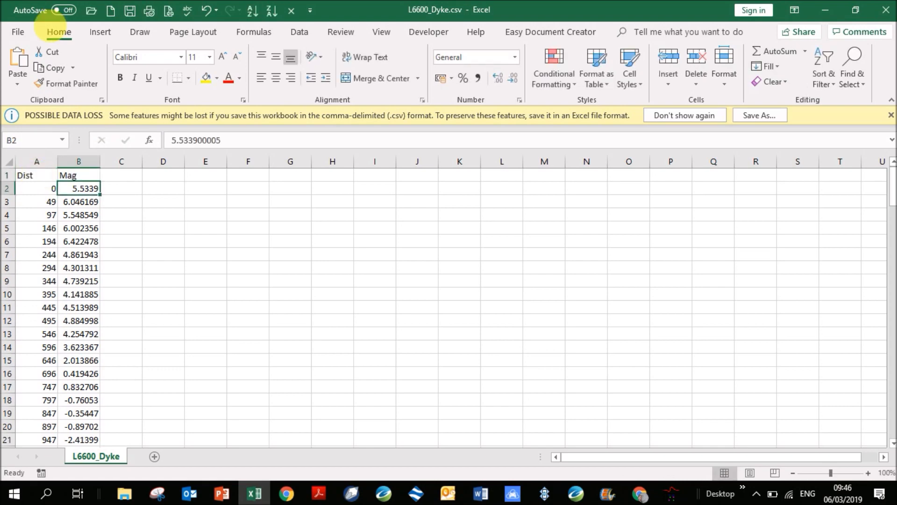
Step: Save the sheet with headers as L6600_Dyke.prn in Formatted Text (Space delimited) format and close Excel
click(28, 26)
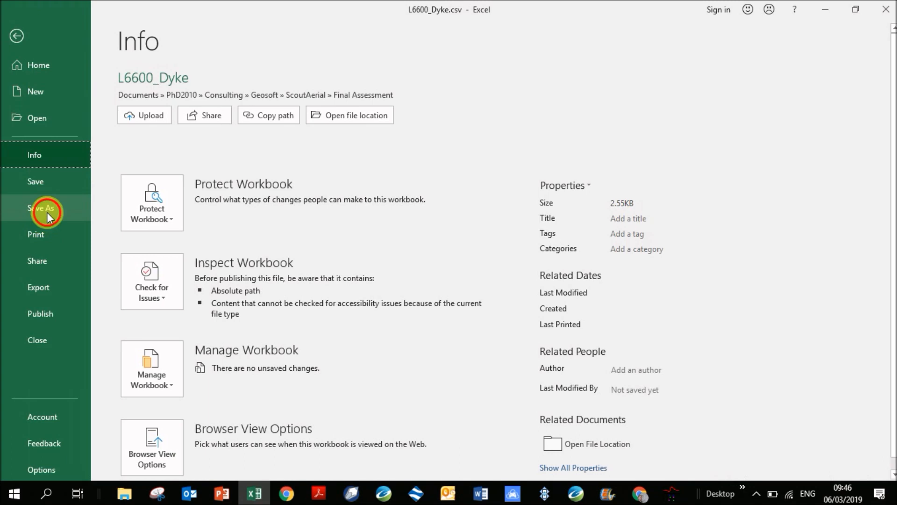
click(47, 209)
click(227, 225)
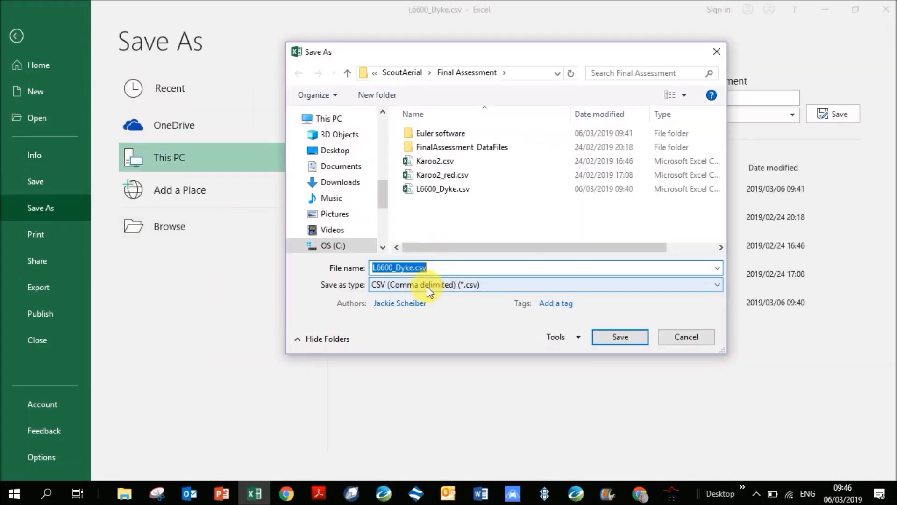
click(427, 286)
click(443, 164)
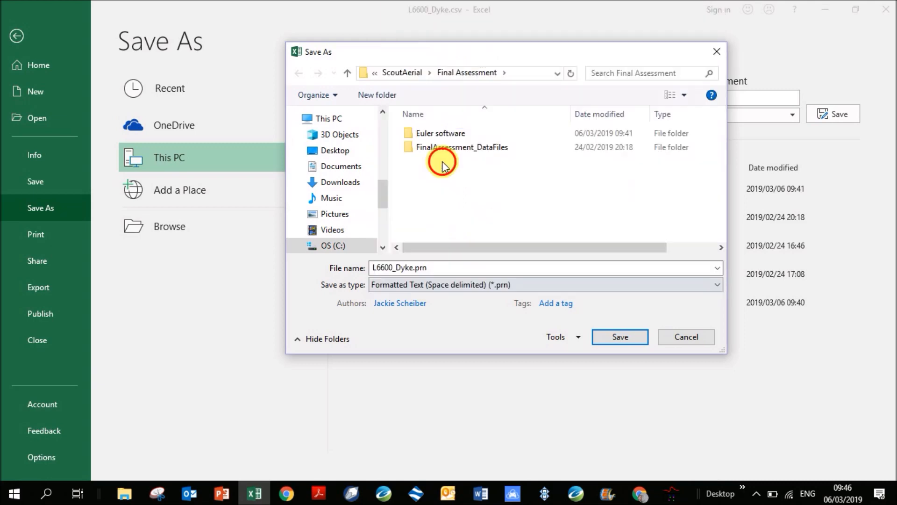
click(632, 337)
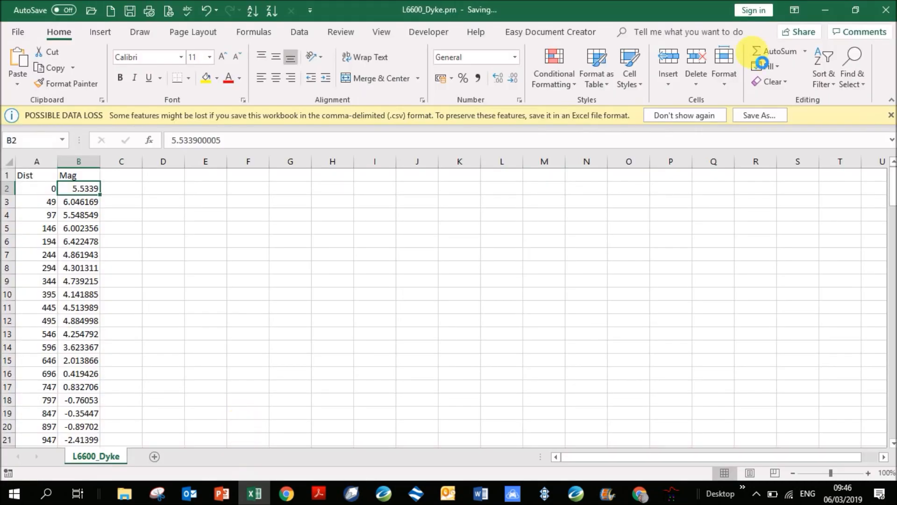
click(886, 10)
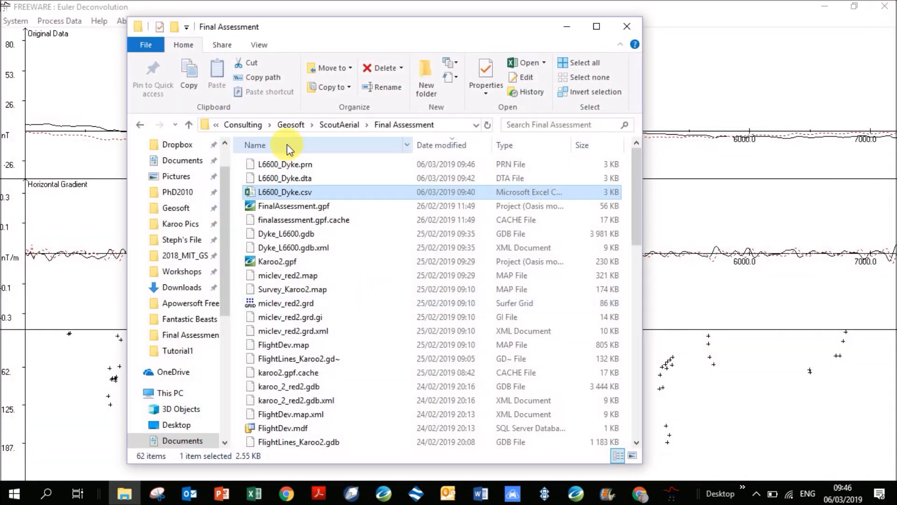
Step: Rename L6600_Dyke.prn in the Final Assessment folder to L6600_Dyke.dat and accept the extension change
click(306, 166)
click(306, 167)
drag(301, 165, 333, 168)
text(dat)
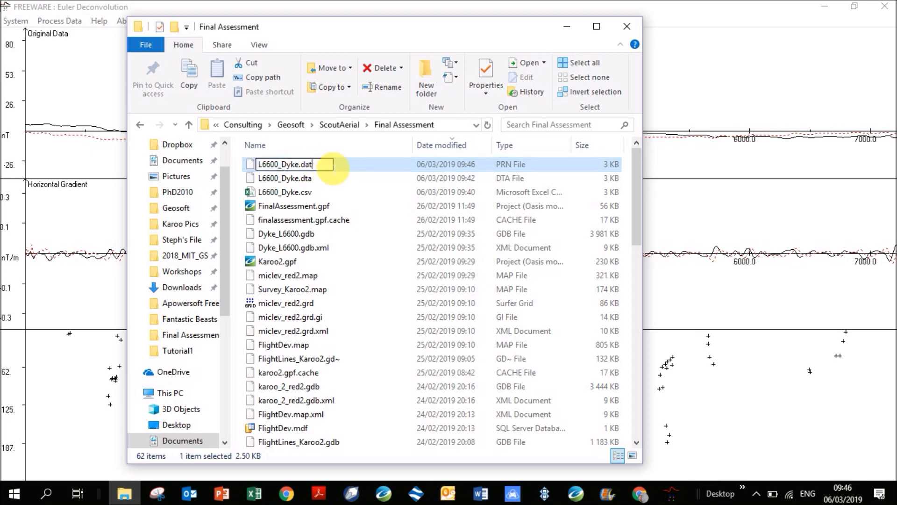
key(Return)
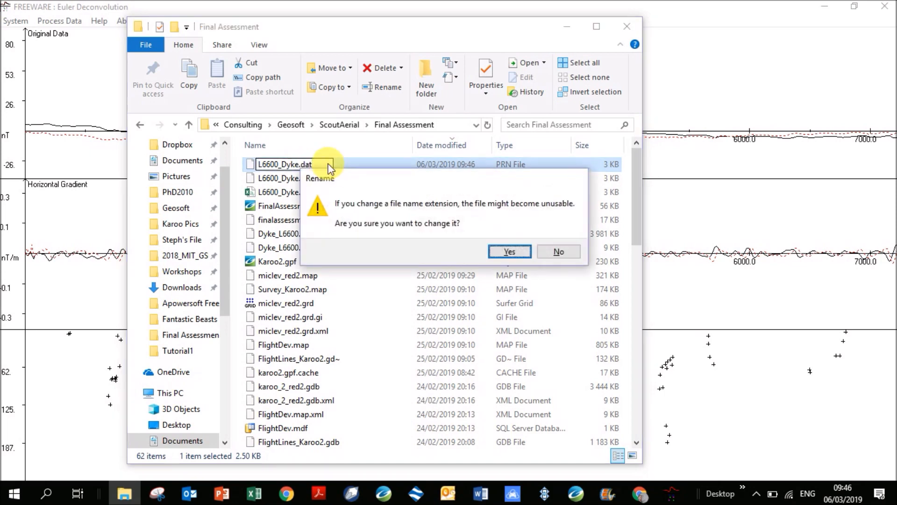
click(518, 255)
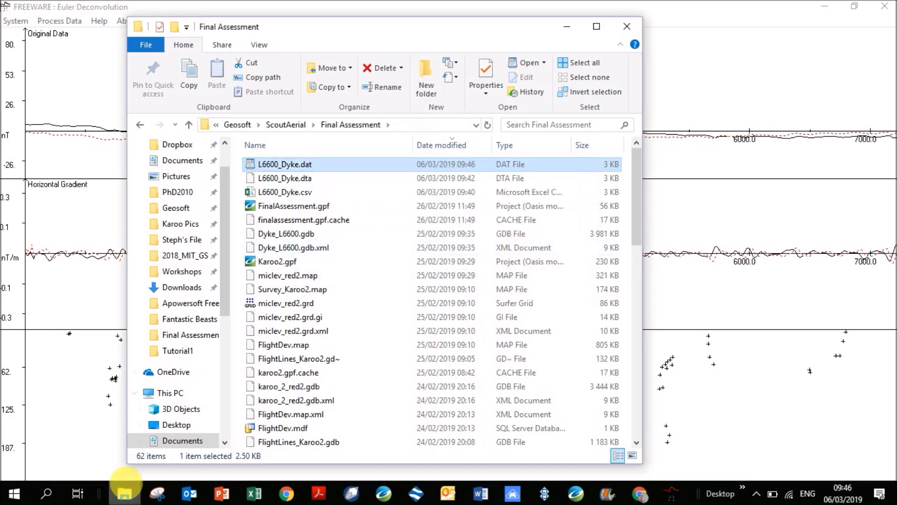
Step: Copy the MAG2DC folder from the geophysical software folder inside PhD2010 into the Final Assessment folder
click(127, 488)
right_click(126, 488)
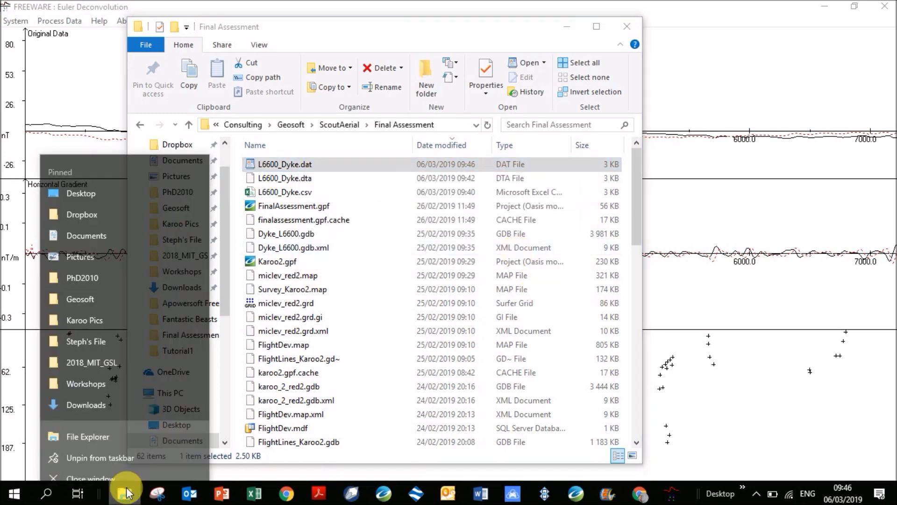
click(150, 373)
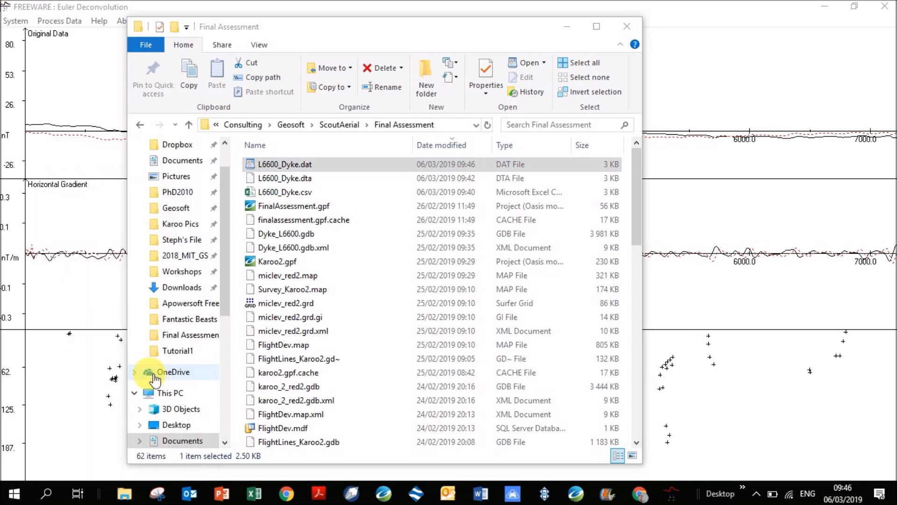
scroll(190, 164, up, 4)
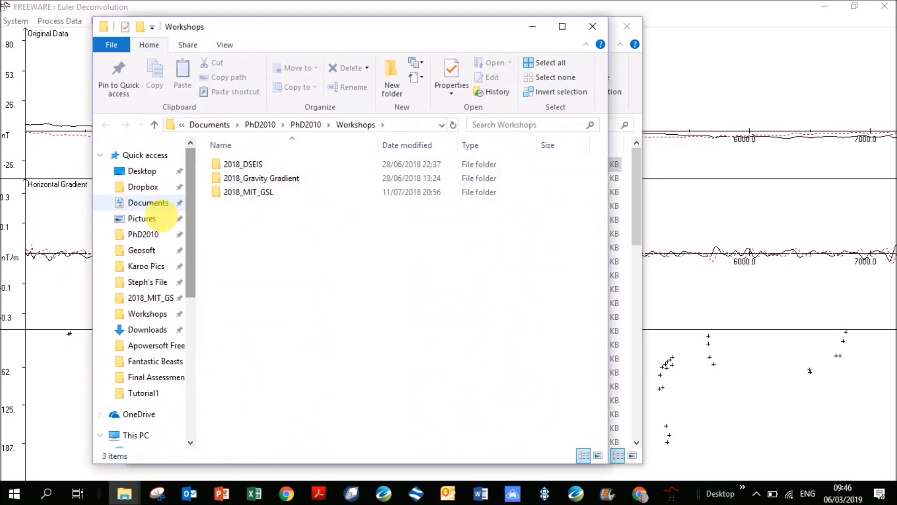
click(145, 234)
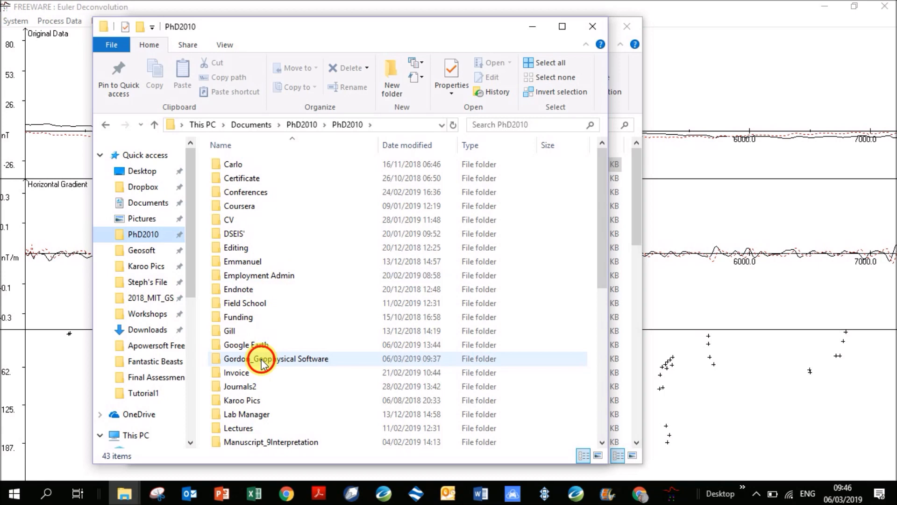
double_click(271, 357)
click(242, 178)
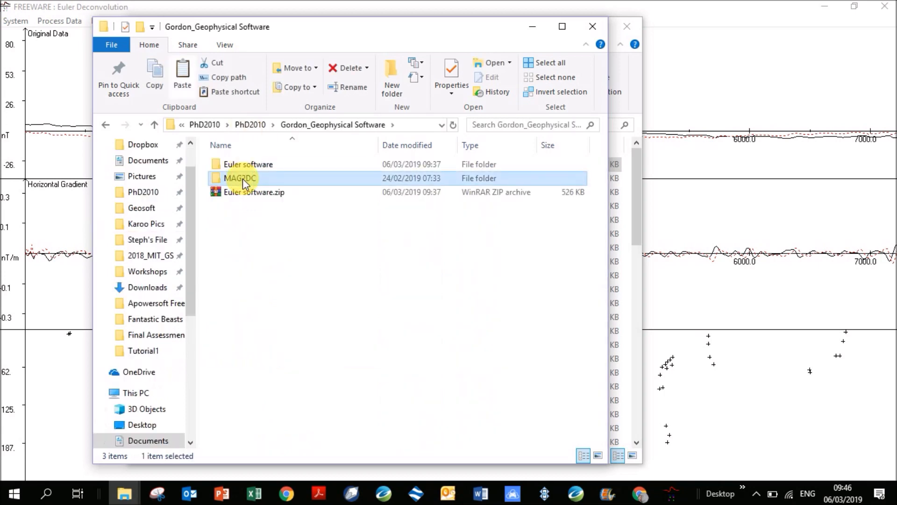
click(532, 27)
click(386, 206)
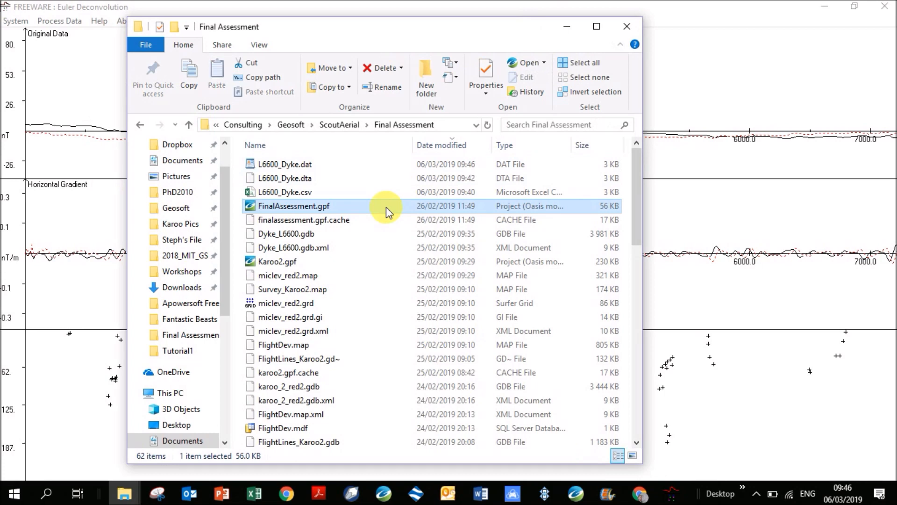
key(ctrl+v)
Step: Launch Mag2dc.exe from the copied MAG2DC folder's mag2dc subfolder and point it to its configuration file
double_click(287, 442)
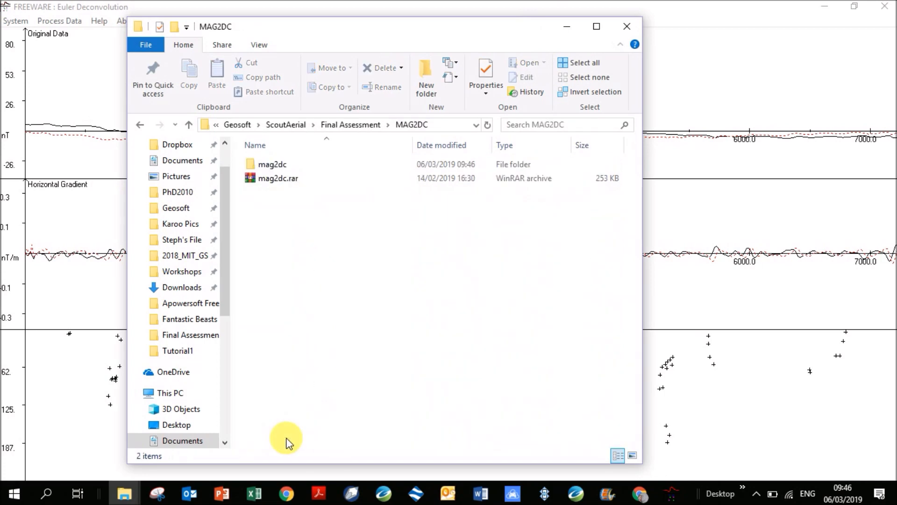
double_click(291, 166)
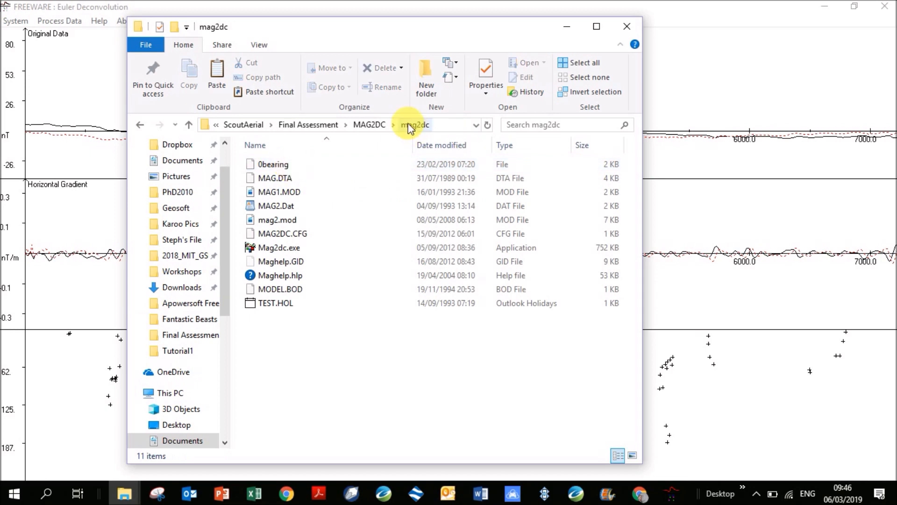
double_click(281, 249)
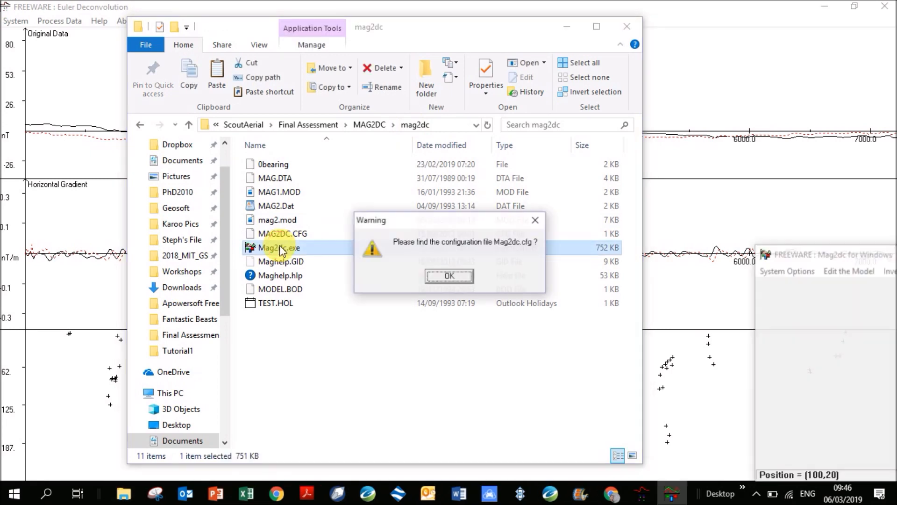
click(447, 277)
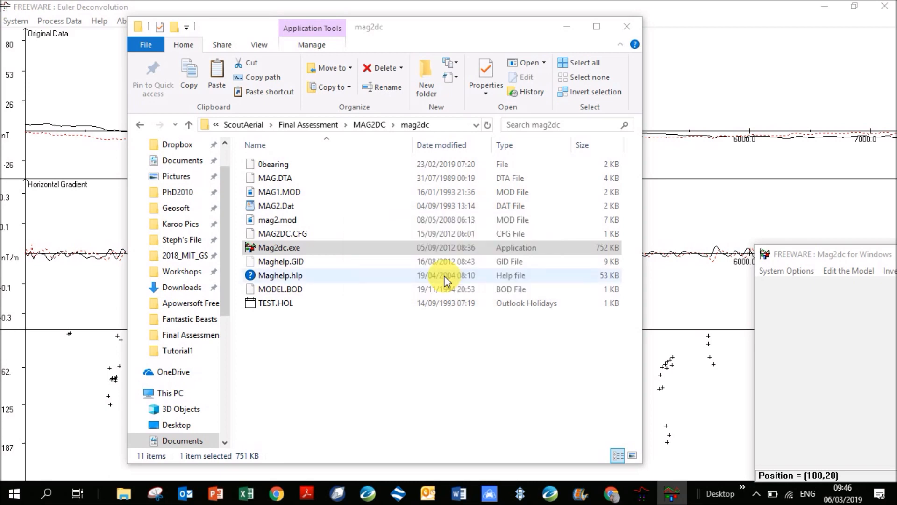
double_click(375, 167)
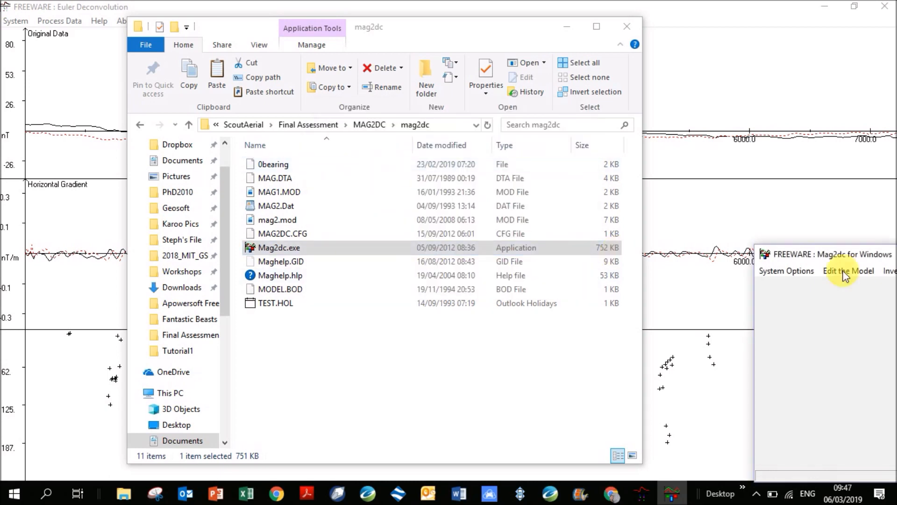
Step: Begin a new model in Mag2dc and set the reference height to 100 and the maximum depth display to 500
drag(842, 252, 225, 80)
click(174, 96)
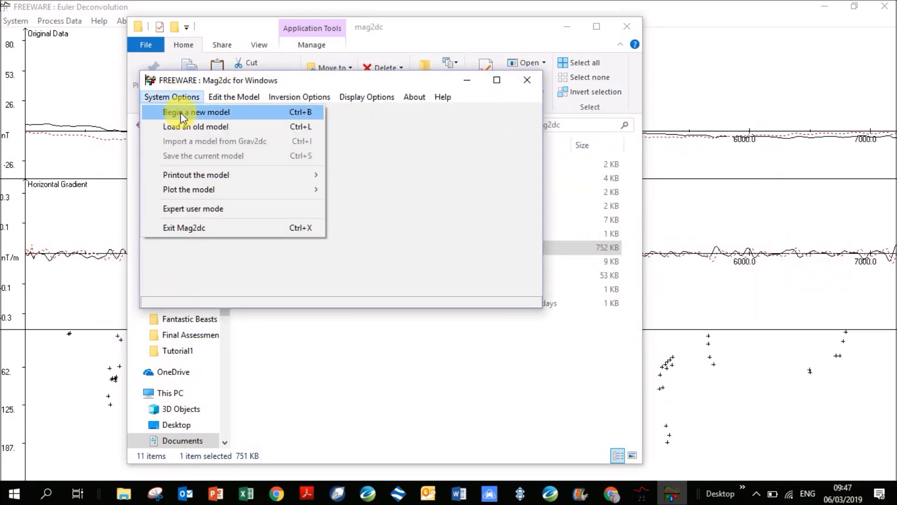
click(180, 112)
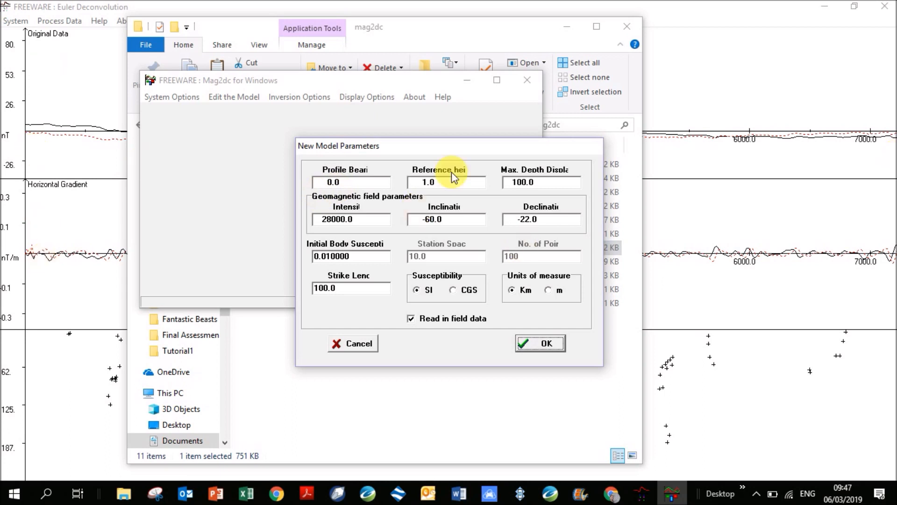
drag(461, 186, 349, 186)
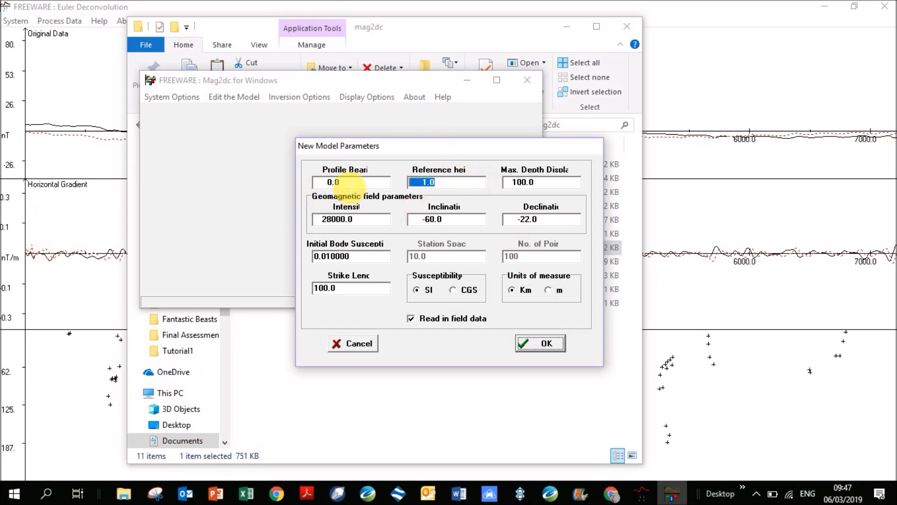
text(100)
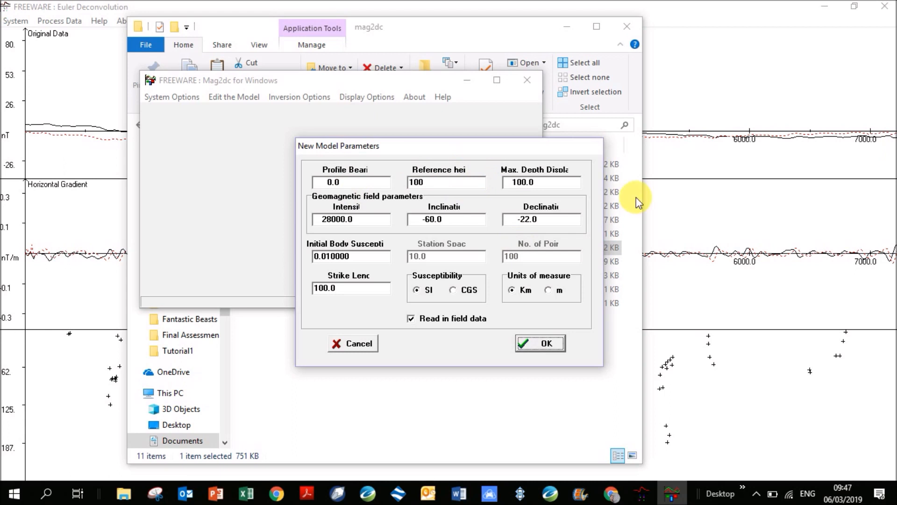
click(547, 185)
drag(548, 186, 475, 186)
text(500)
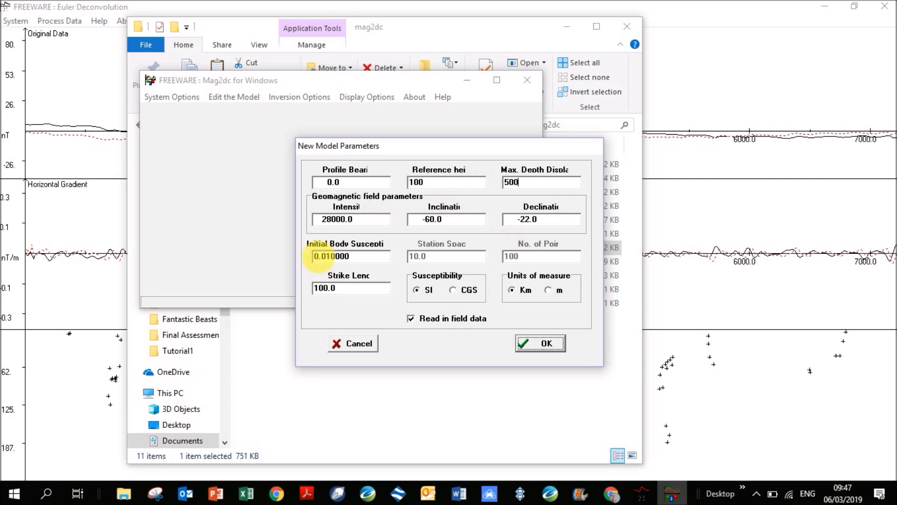
Step: Set the strike length to 1000.0 and the units of measure to m, and accept the new model parameters
click(326, 288)
text(0)
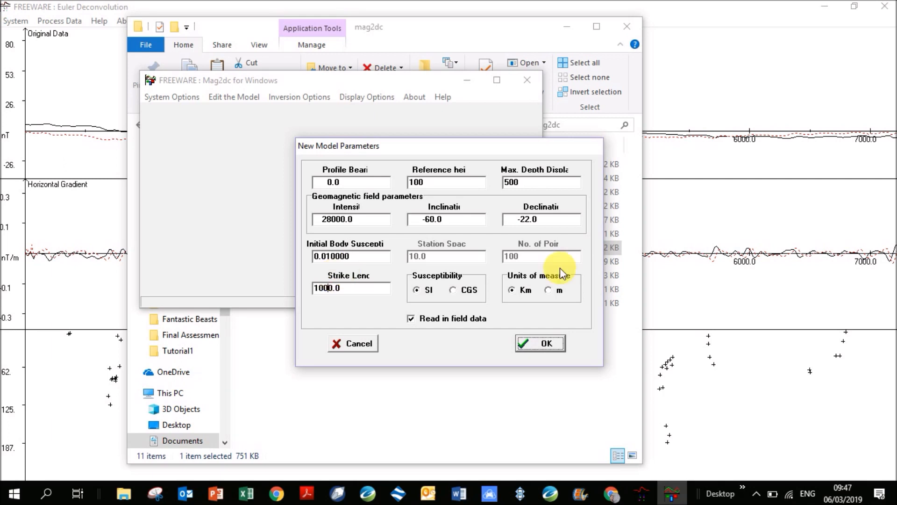
click(549, 291)
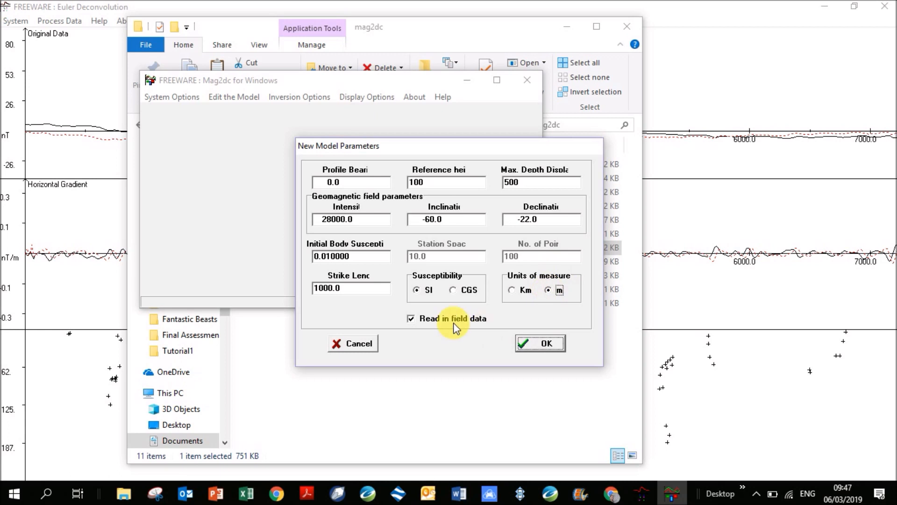
click(535, 342)
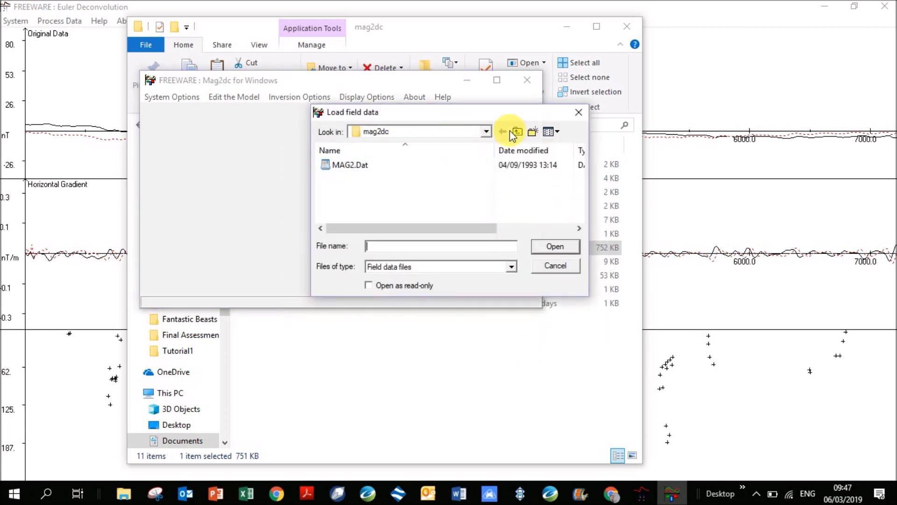
Step: Load L6600_Dyke.dat from the Final Assessment folder as field data and accept the field data entry settings
click(516, 132)
click(517, 132)
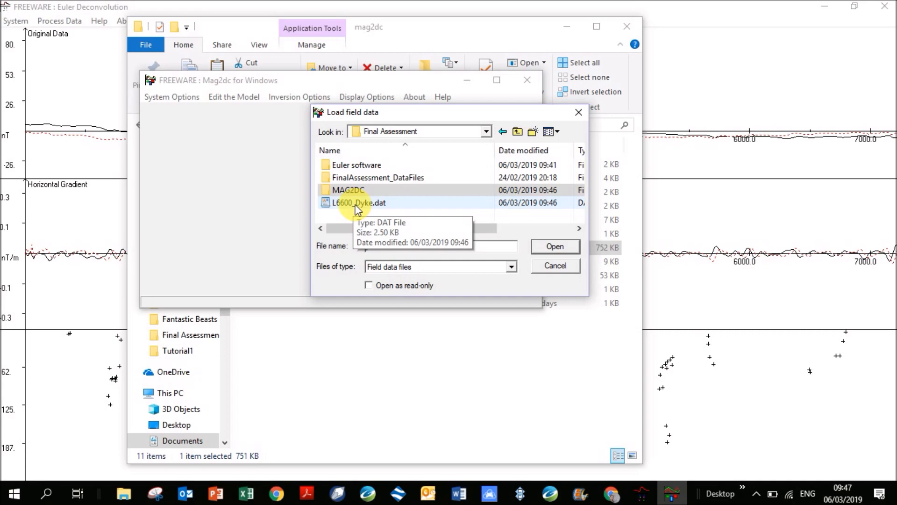
click(358, 204)
click(556, 246)
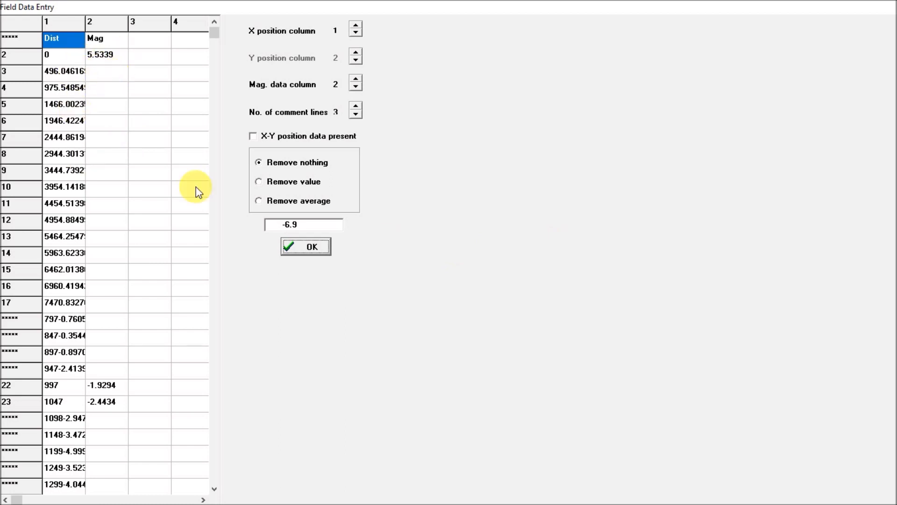
click(298, 248)
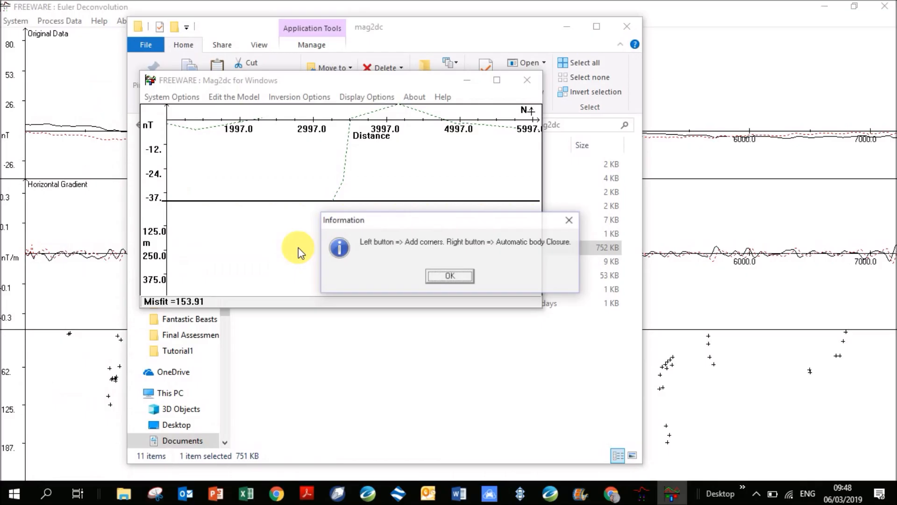
Step: Draw a small four-cornered body beneath the profile's positive peak, ending at about 4018 m distance and 276 m depth, and close it
click(454, 275)
click(417, 237)
click(416, 256)
click(388, 255)
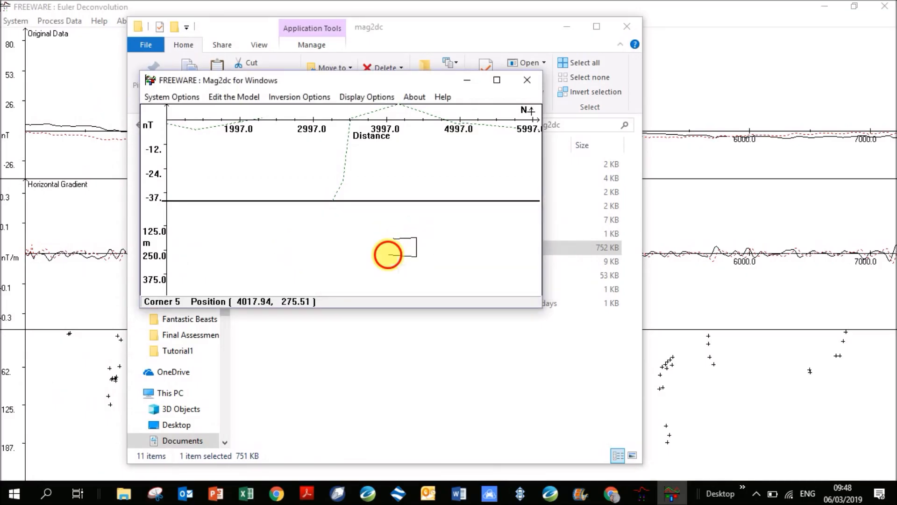
right_click(388, 255)
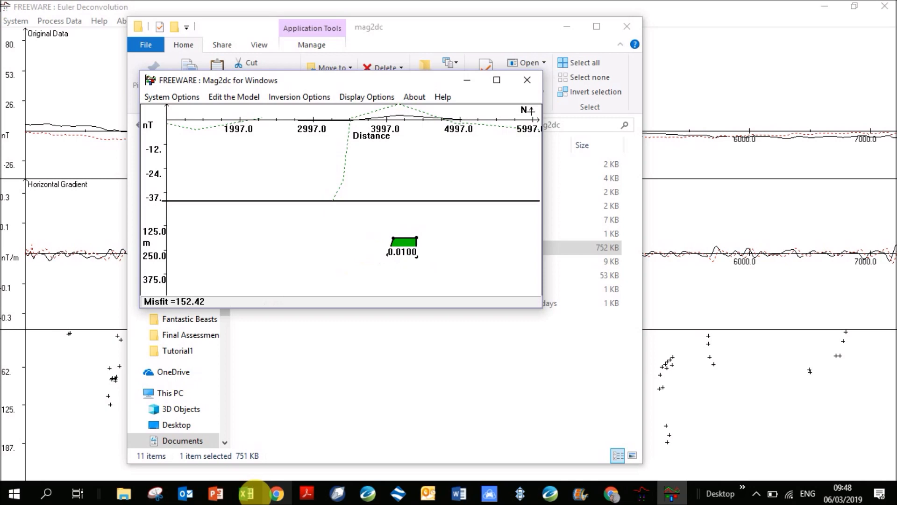
Step: Open L6600_Dyke.csv in Excel, switch to Oasis montaj and copy the Dyke channel values of L6600.gdb
click(246, 496)
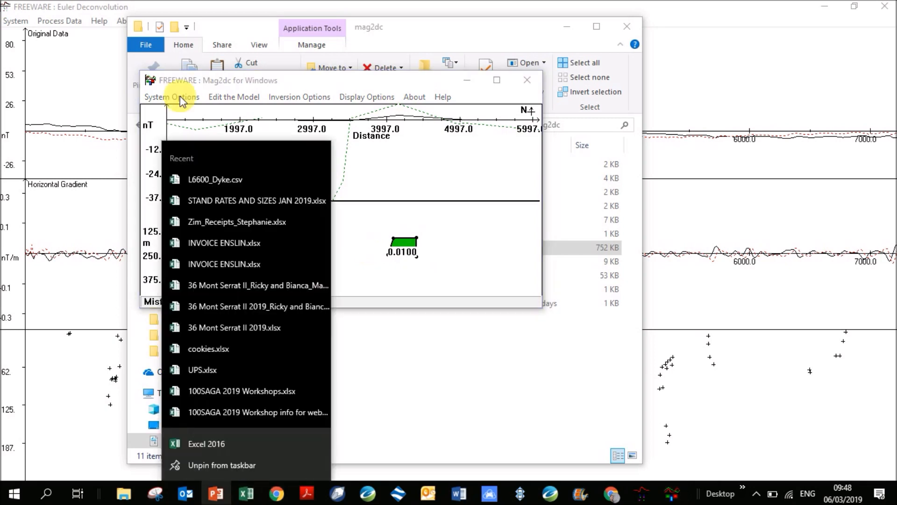
click(201, 175)
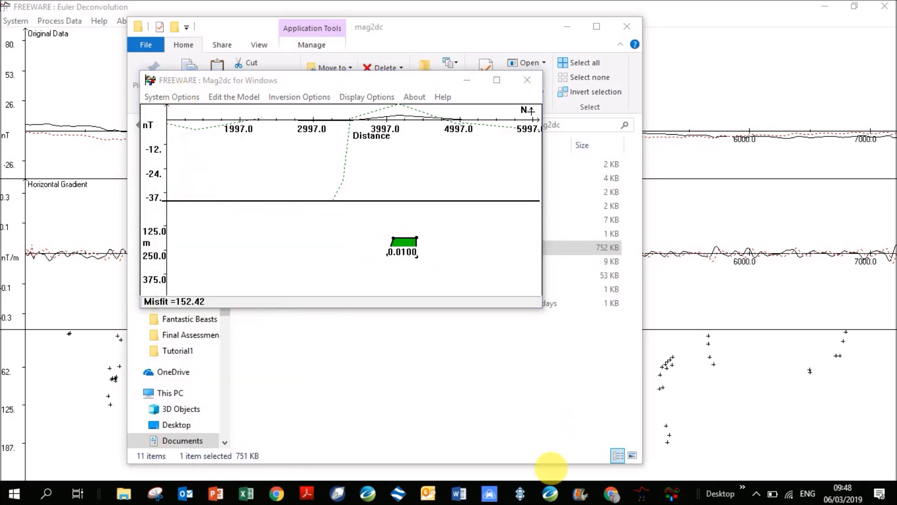
click(551, 493)
right_click(329, 74)
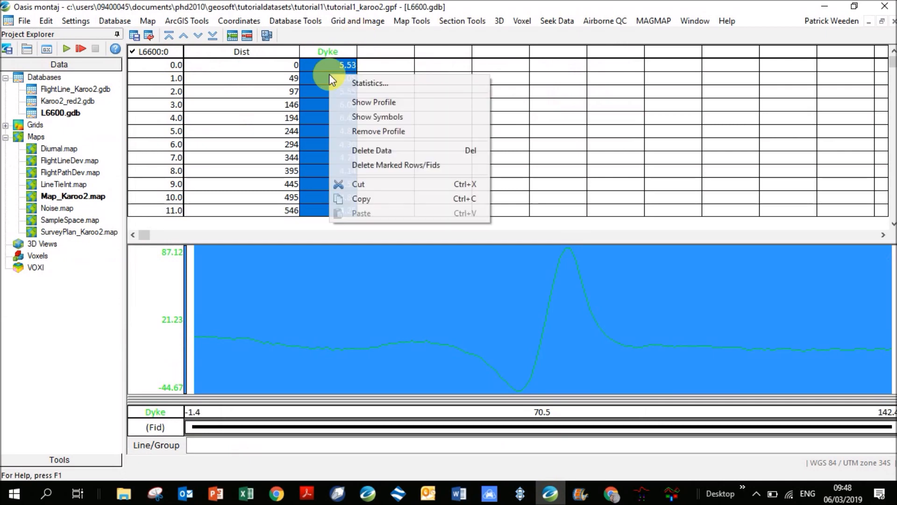
click(398, 201)
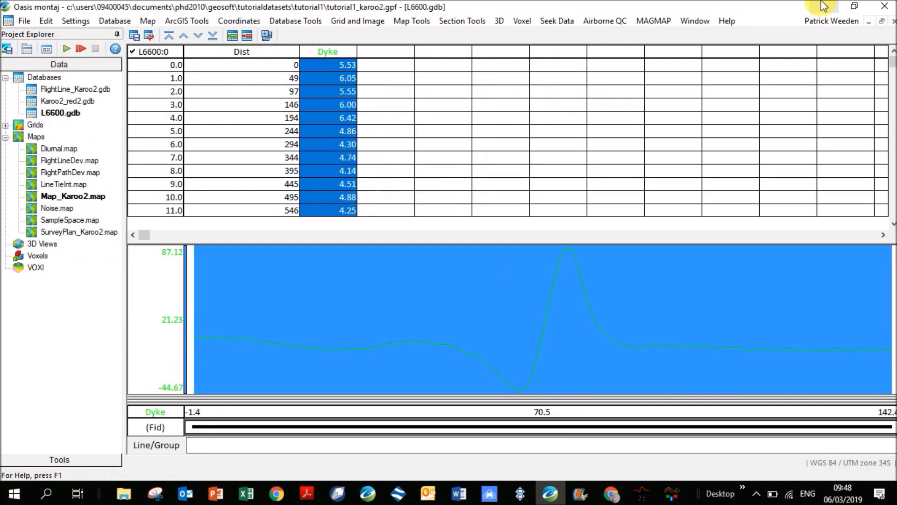
Step: Paste the copied Dyke values into column B of L6600_Dyke.csv starting at B1, and save the file
click(824, 6)
click(72, 180)
key(ctrl+v)
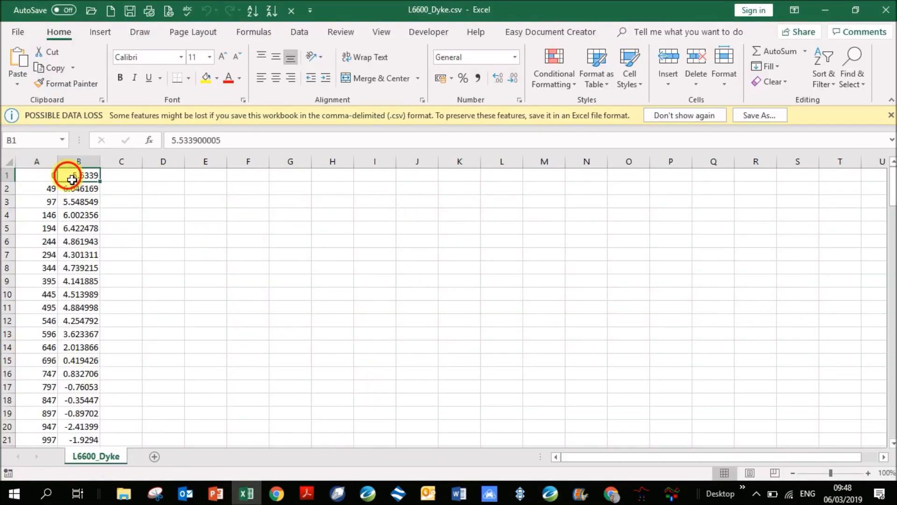
click(129, 15)
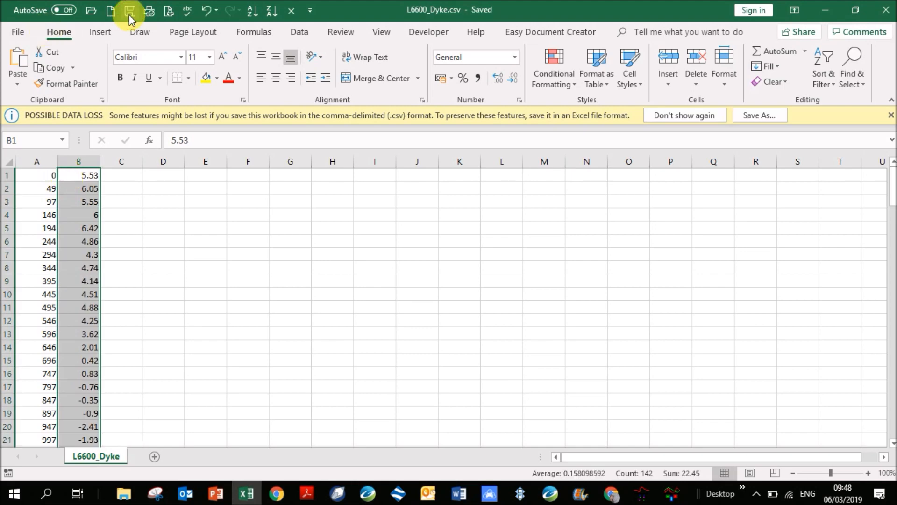
Step: Save the workbook as L6600_Dyke.prn in Formatted Text (Space delimited) format in the Final Assessment folder, and close Excel
click(20, 30)
click(49, 210)
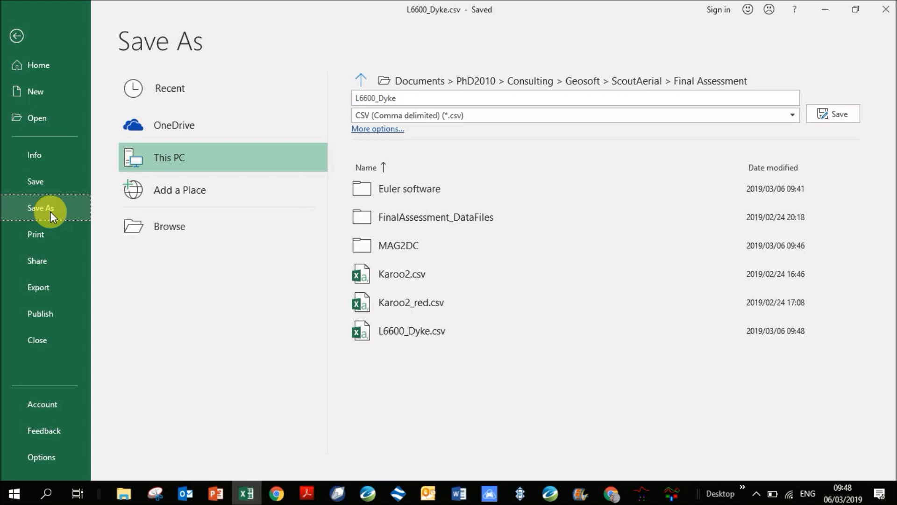
click(159, 229)
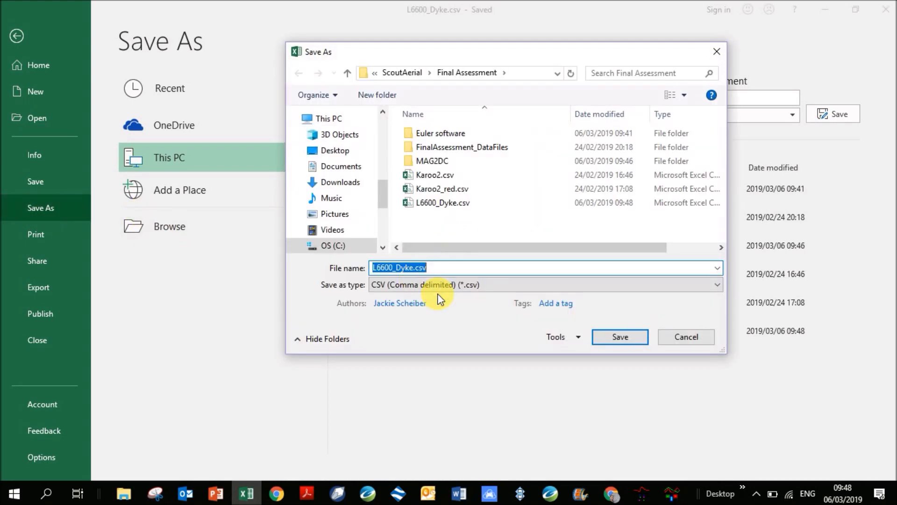
click(445, 285)
click(465, 162)
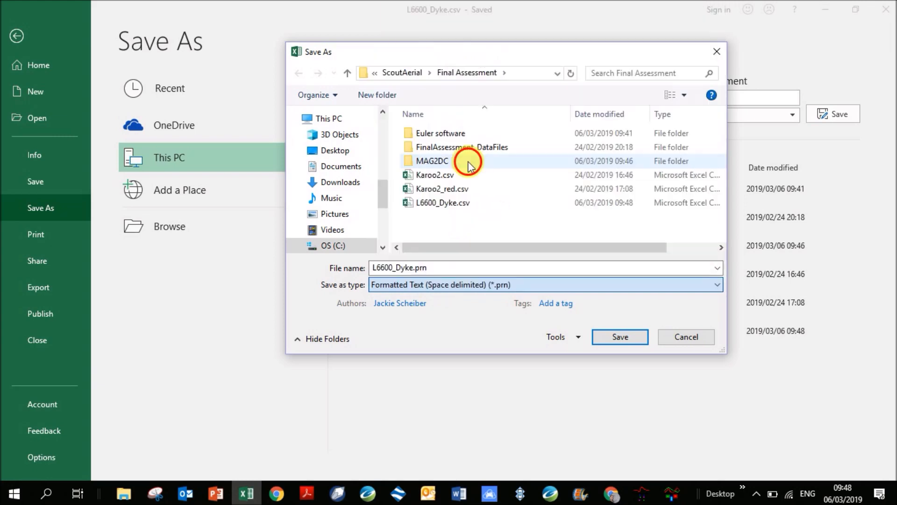
click(621, 337)
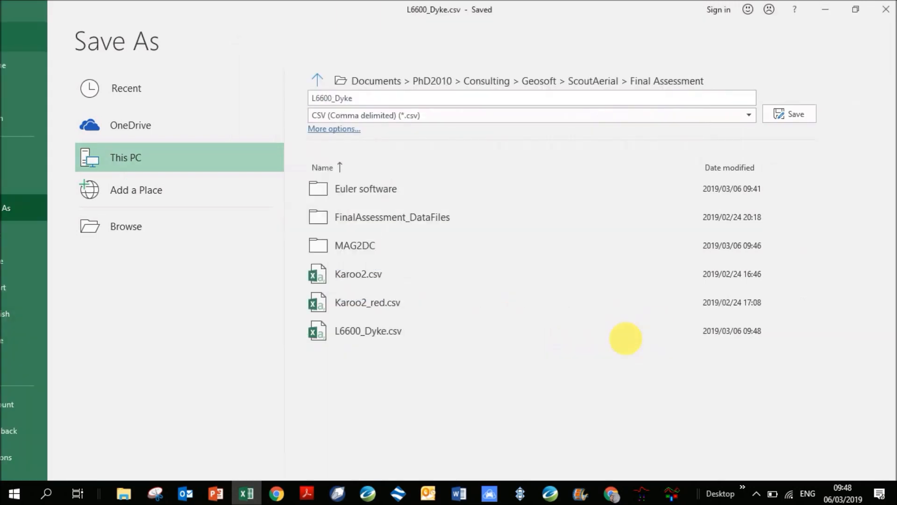
click(718, 116)
click(879, 10)
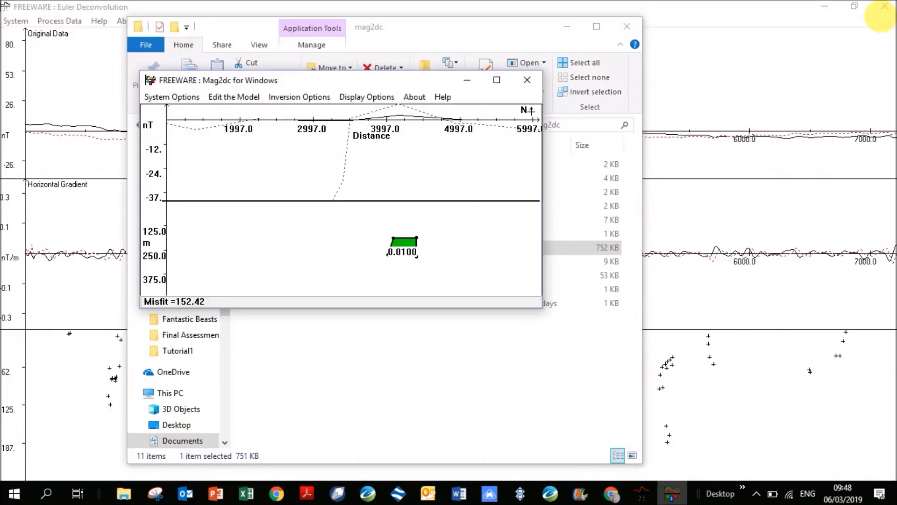
Step: Delete the old L6600_Dyke.dat from the Final Assessment folder in File Explorer
click(336, 348)
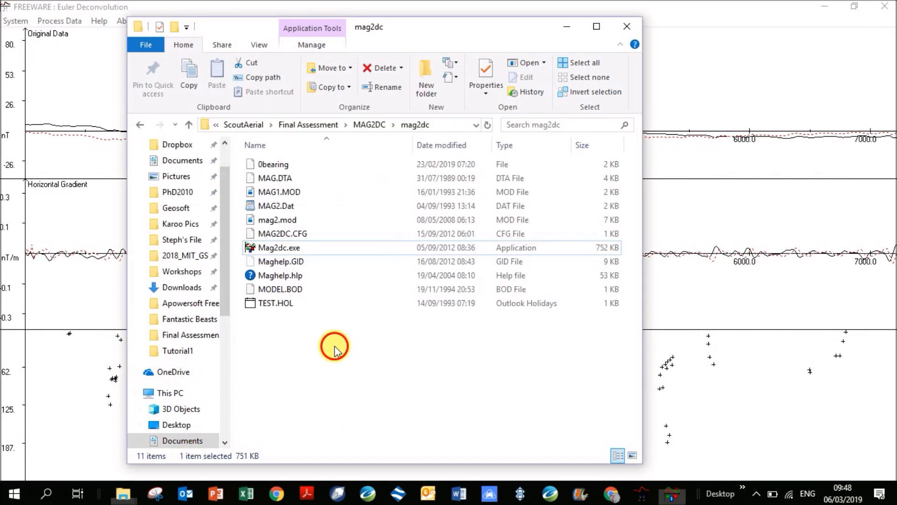
click(326, 125)
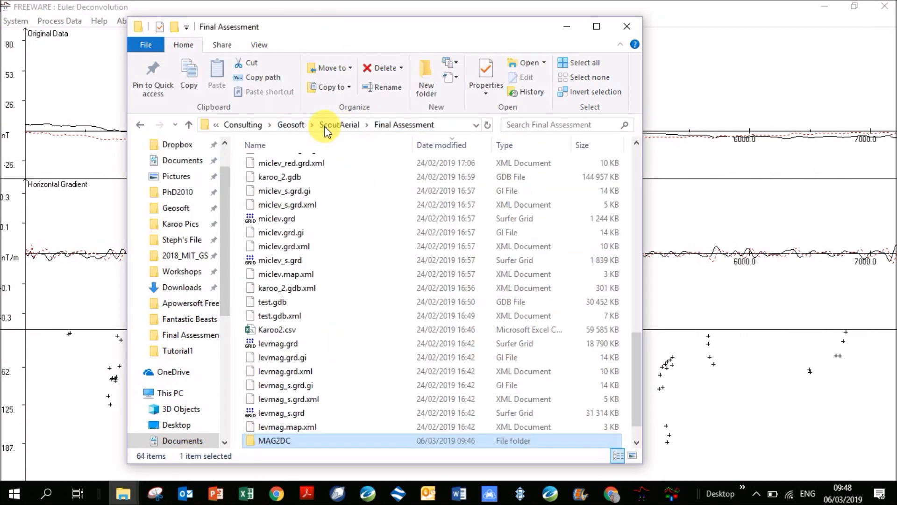
drag(636, 363, 621, 144)
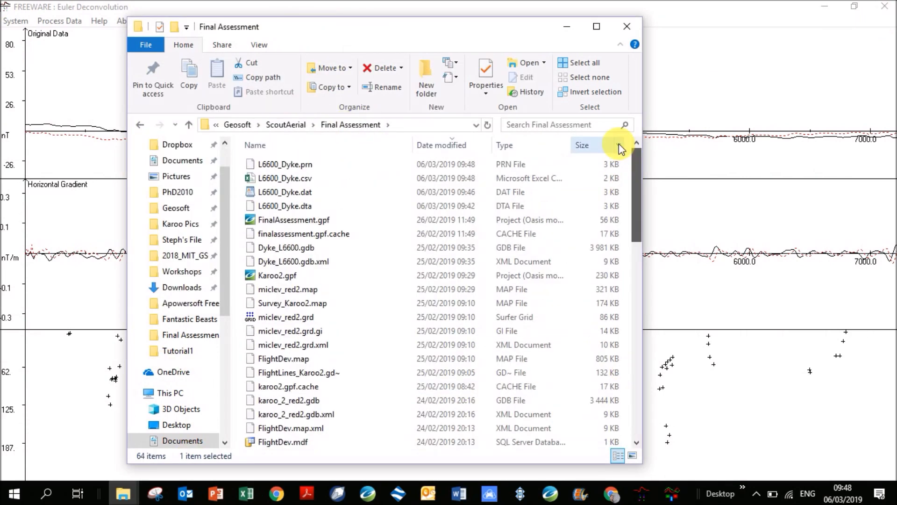
click(302, 194)
key(Delete)
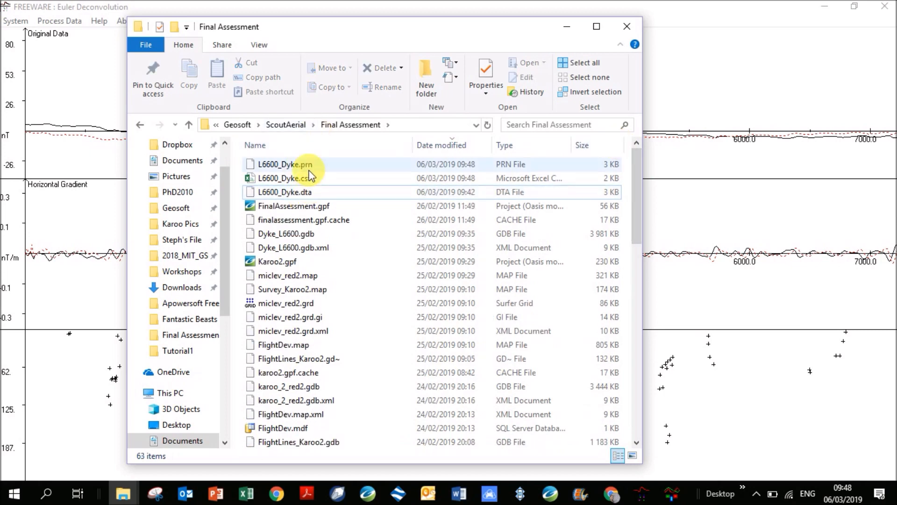
Step: Rename L6600_Dyke.prn as L6600_Dyke.dat and accept the extension change
click(303, 167)
key(F2)
key(End)
key(BackSpace)
key(BackSpace)
key(BackSpace)
text(dat)
key(Return)
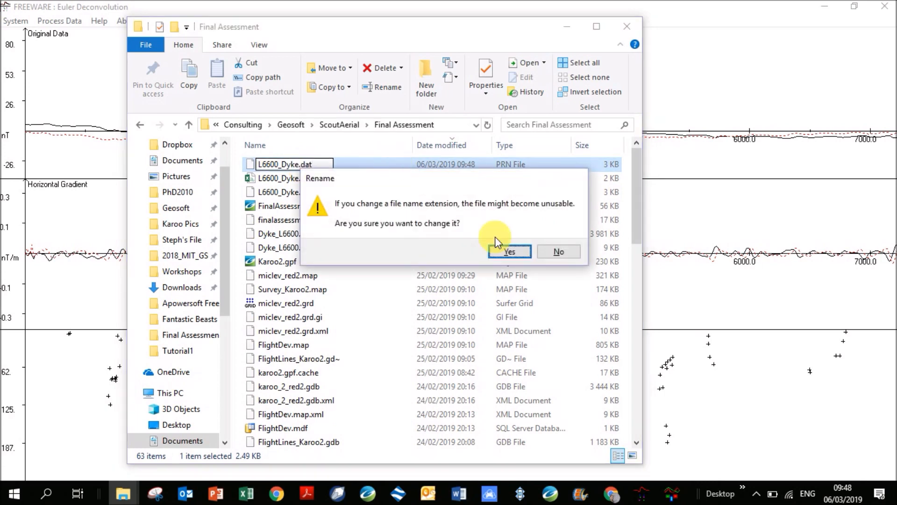
click(509, 252)
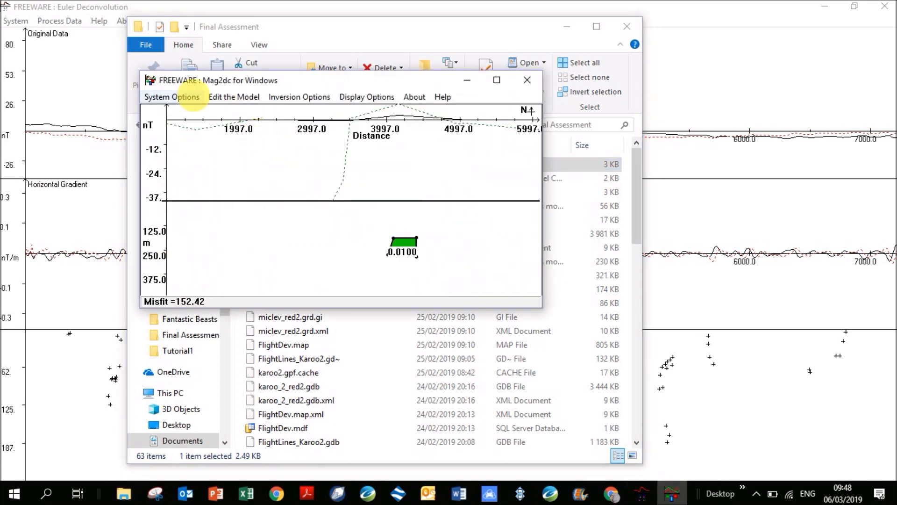
Step: Start a new model in Mag2dc with metres as the units of measure and a strike length of 1000, reading in field data
click(181, 97)
click(185, 112)
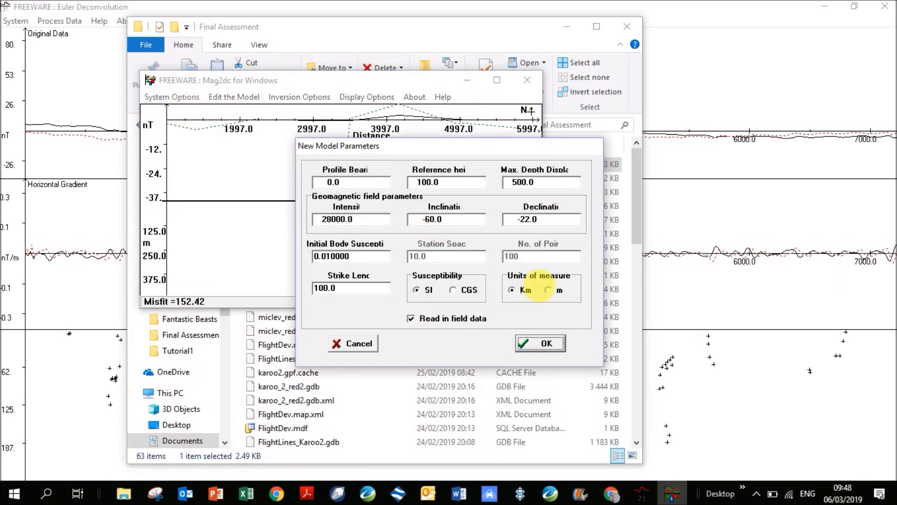
click(549, 290)
click(328, 288)
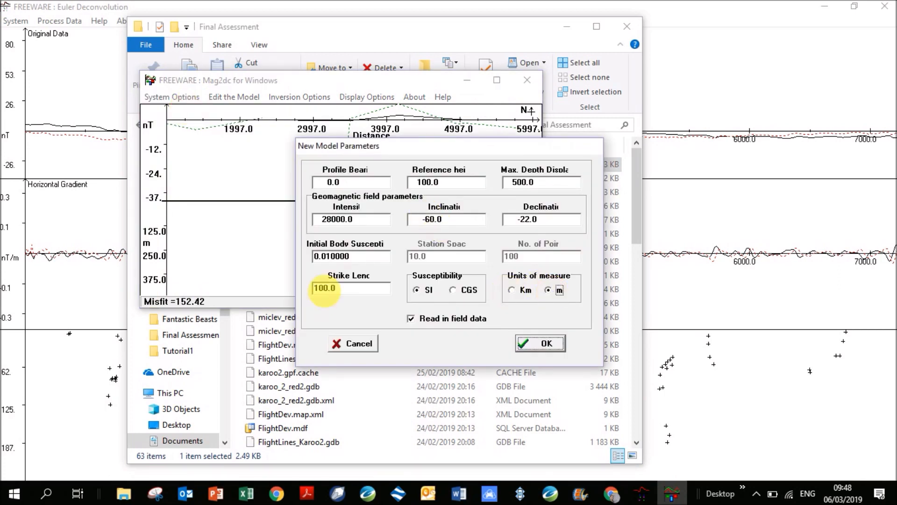
text(0)
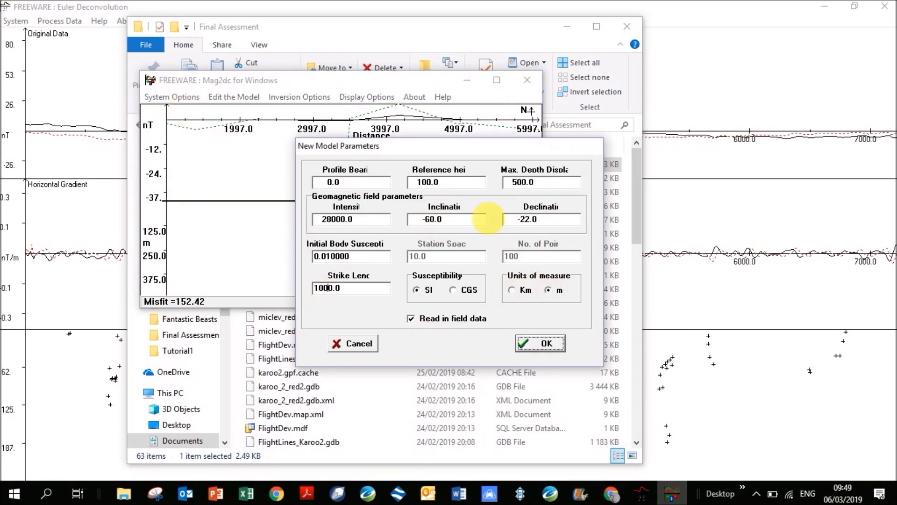
click(542, 351)
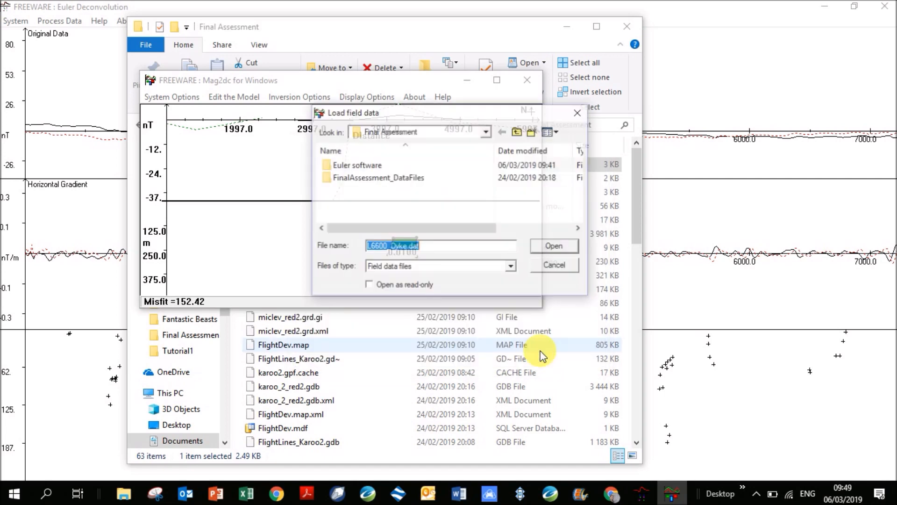
Step: Load L6600_Dyke.dat as field data, set the number of comment lines to 1 and accept the entry settings
double_click(364, 211)
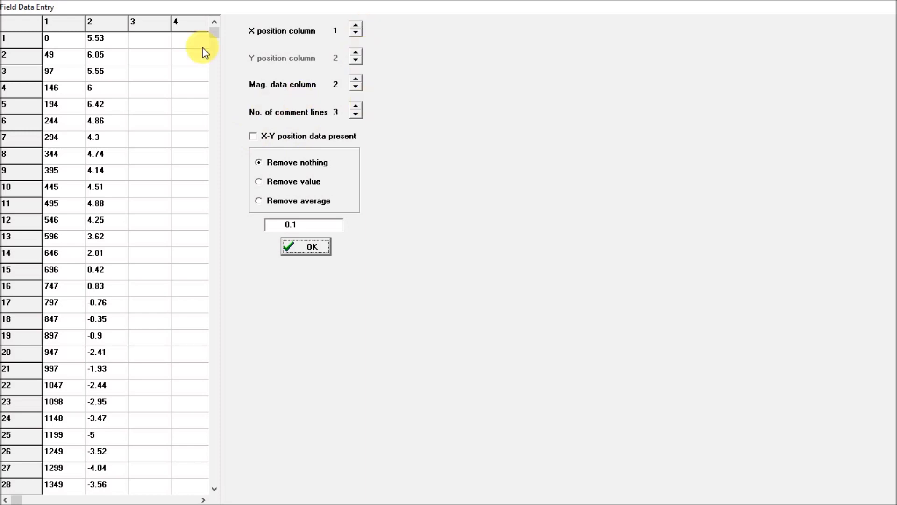
click(213, 23)
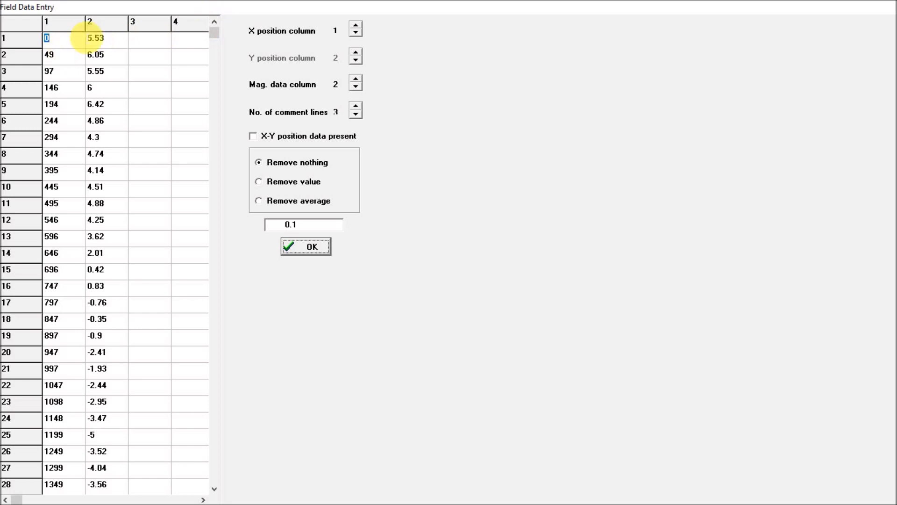
click(125, 37)
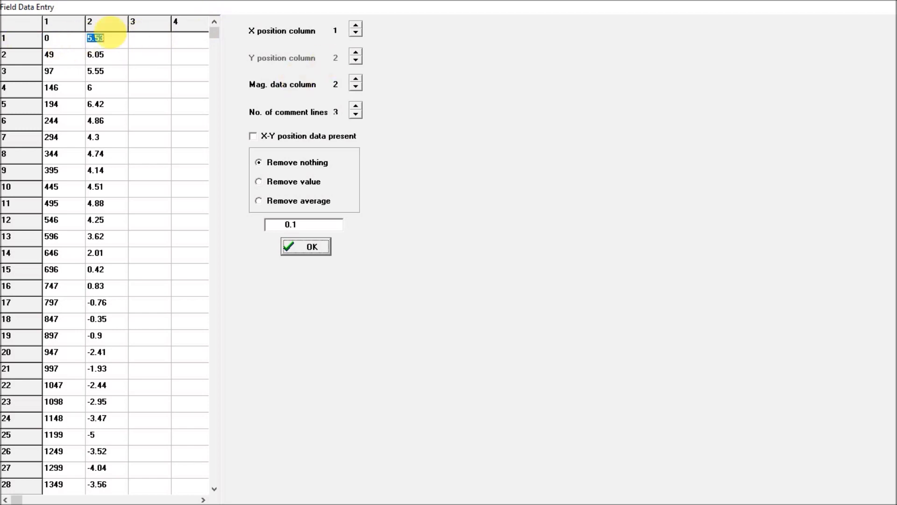
double_click(357, 114)
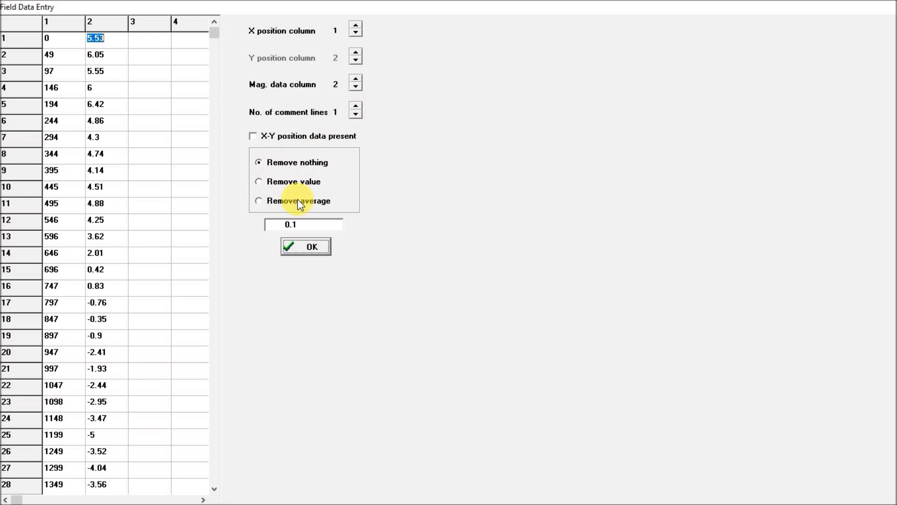
click(305, 246)
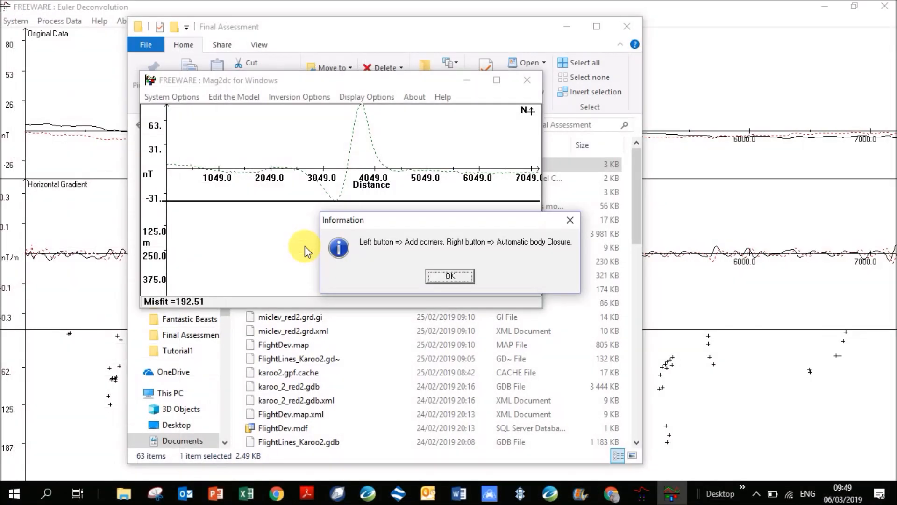
Step: Draw a narrow vertical four-cornered body from about 3410 to 3639 m distance, reaching from about 95 to 490 m depth
click(450, 275)
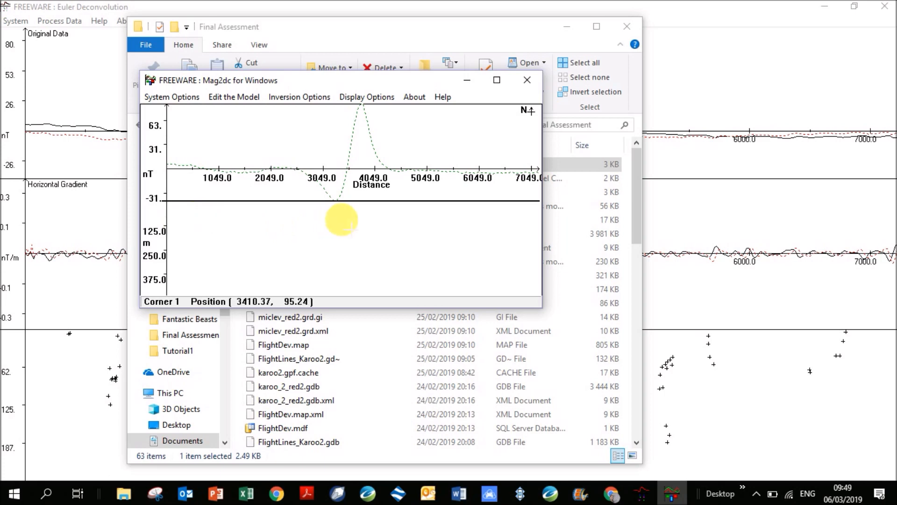
click(341, 220)
click(353, 219)
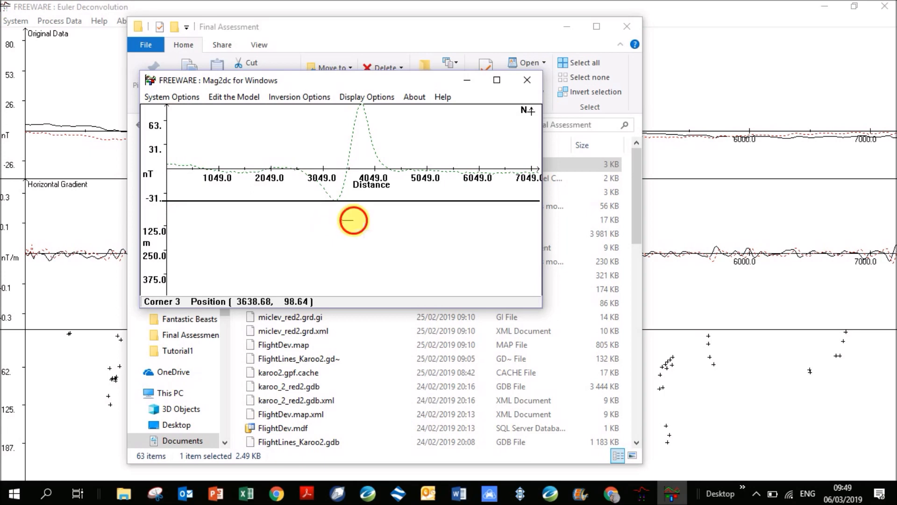
click(354, 296)
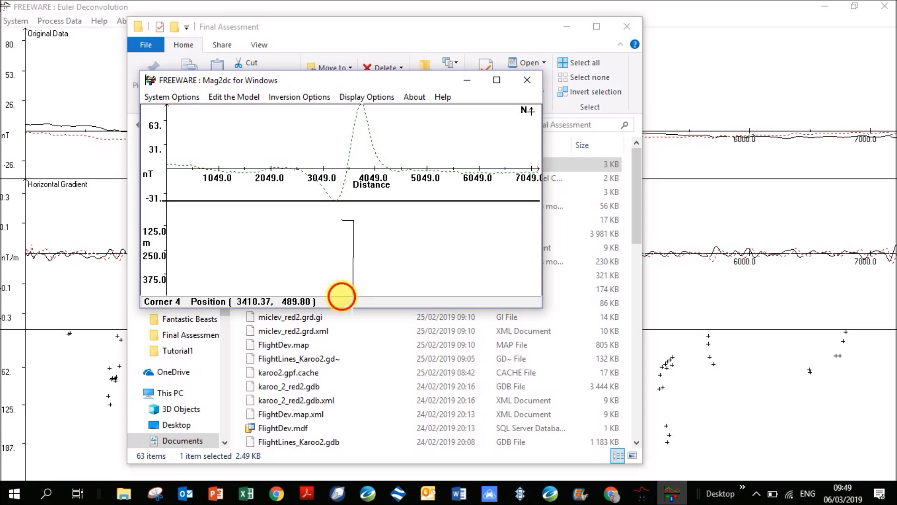
click(342, 296)
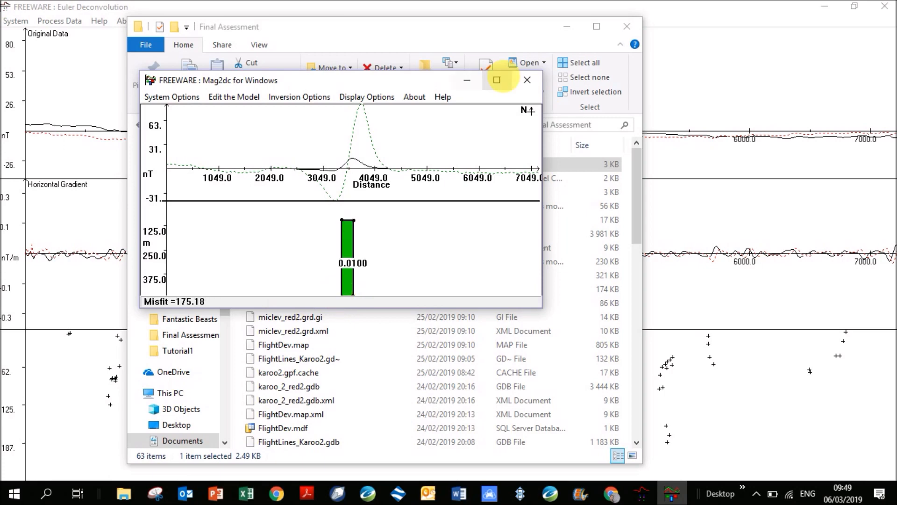
Step: Maximize the Mag2dc window, set the body's depth to 80 m in its properties and recalculate the model
click(503, 80)
click(448, 336)
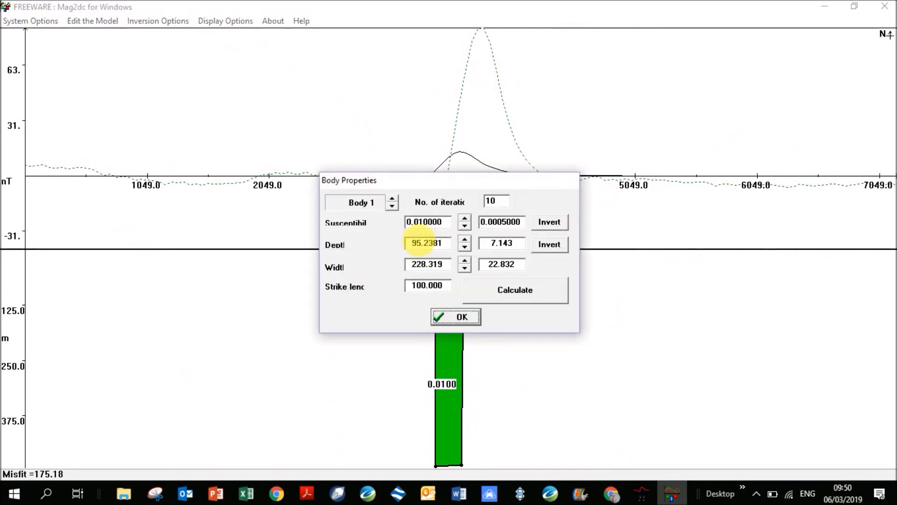
double_click(418, 247)
text(80)
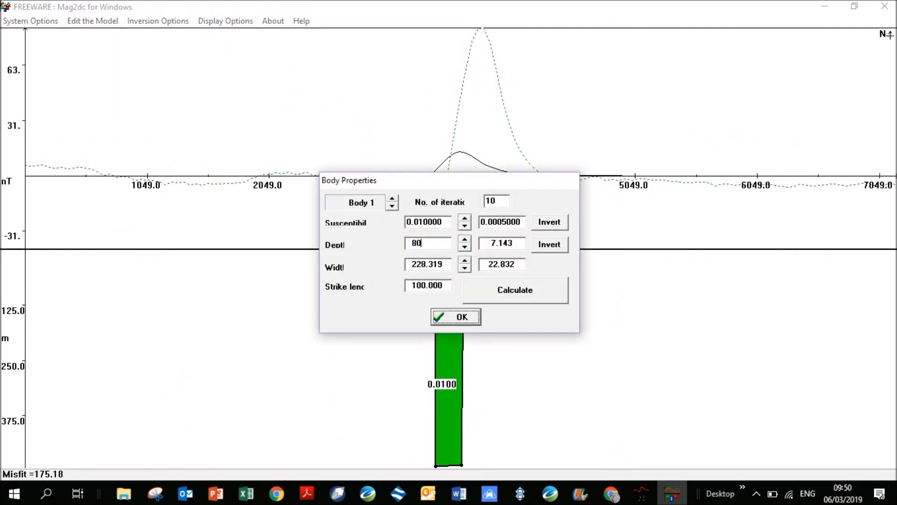
click(522, 288)
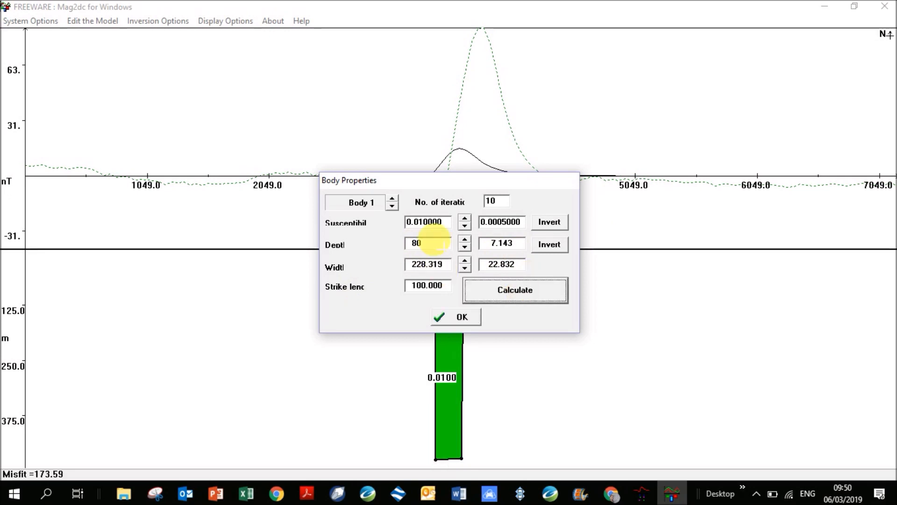
Step: Set the body's width to 170 m, recalculate the model and accept the body properties
double_click(421, 263)
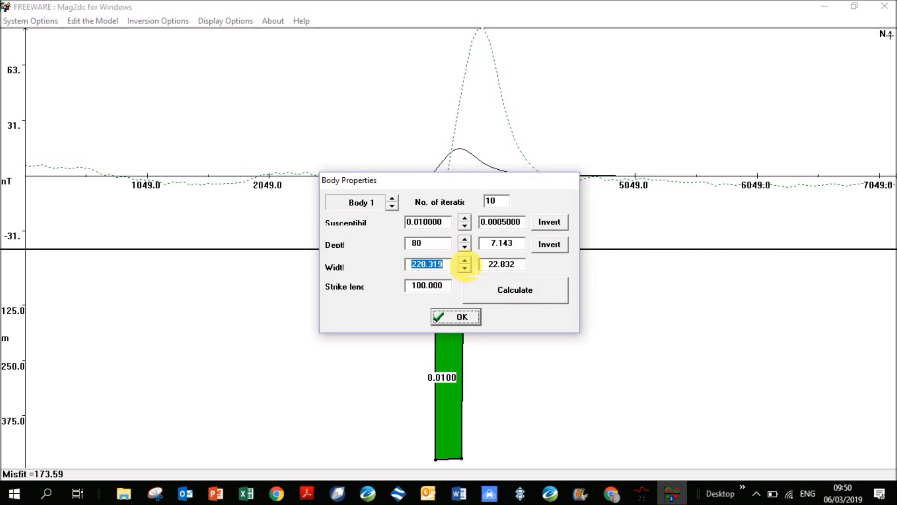
text(170)
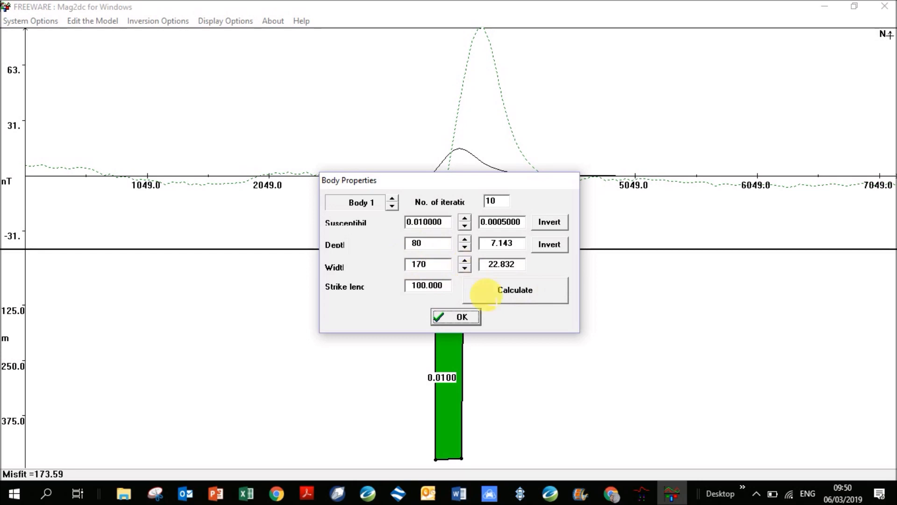
click(497, 289)
drag(477, 183, 221, 98)
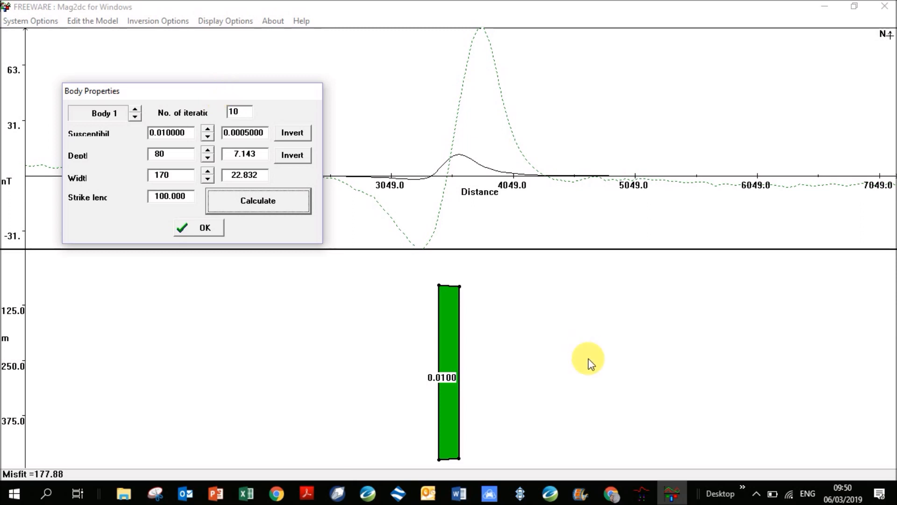
click(757, 492)
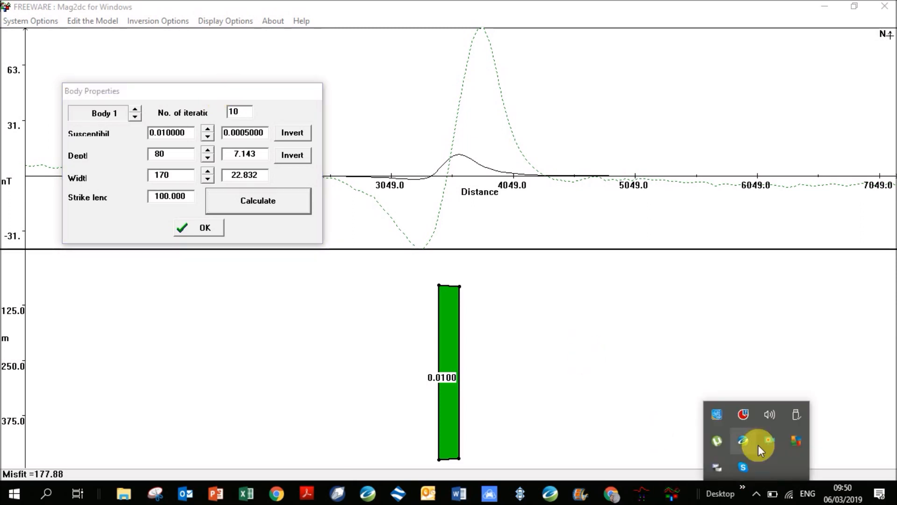
click(295, 111)
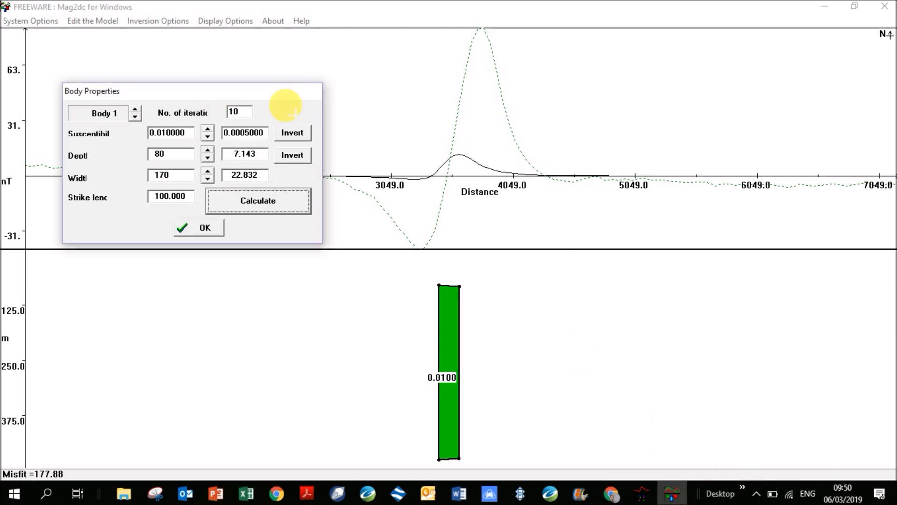
click(200, 227)
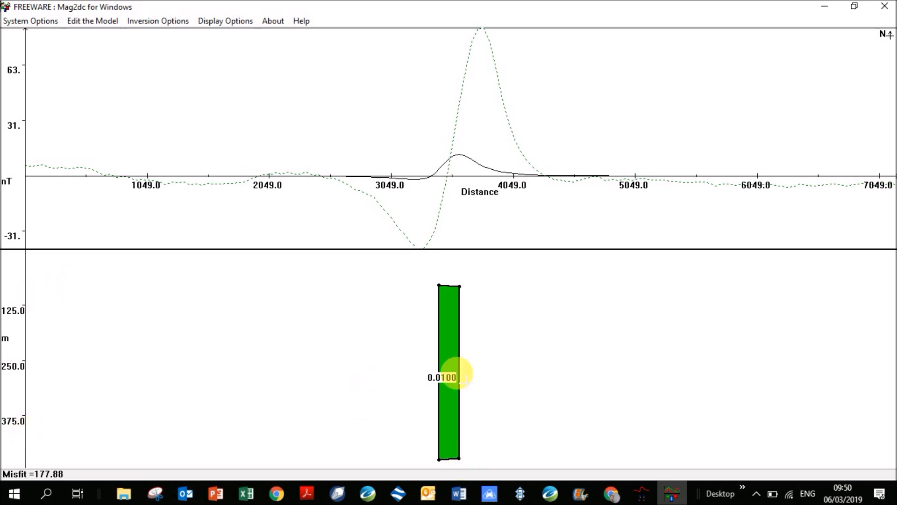
Step: Move the dyke body's lower right corner graphically to about 3588 m distance and 488 m depth
click(93, 21)
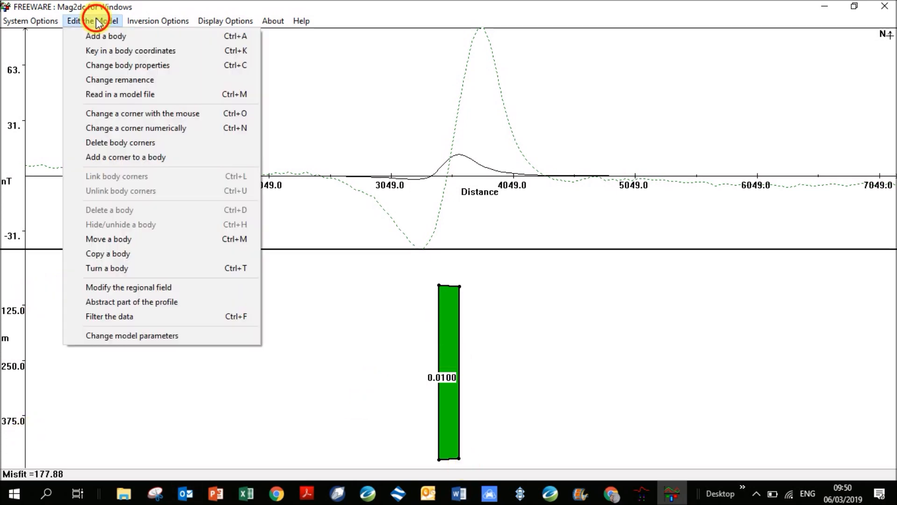
click(139, 115)
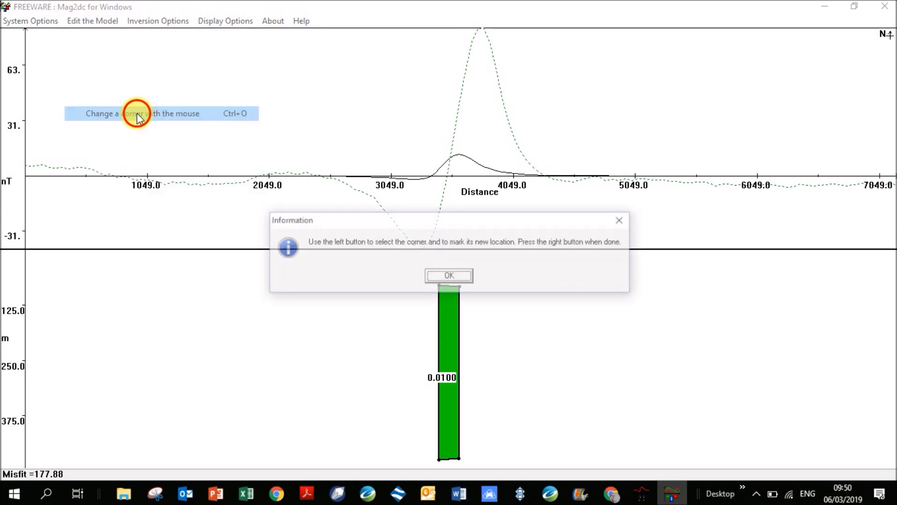
click(434, 277)
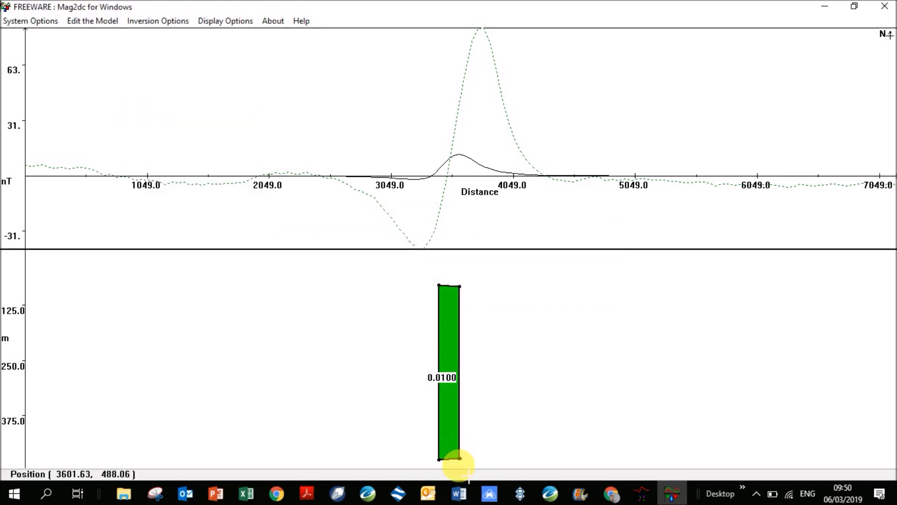
drag(459, 464, 457, 465)
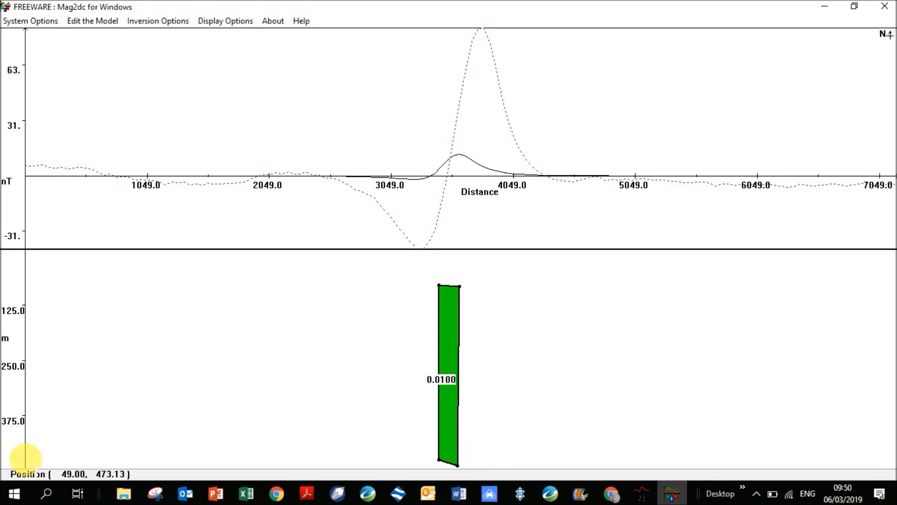
click(112, 367)
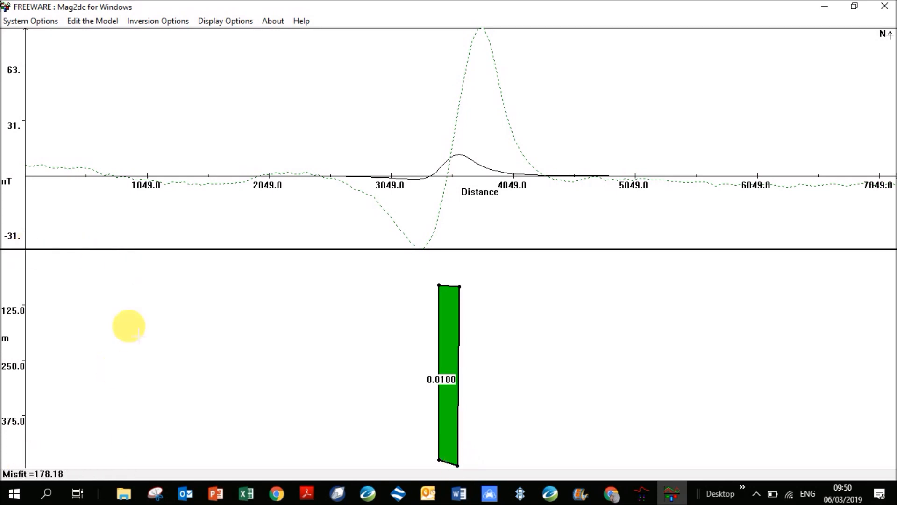
Step: Edit the body's corners numerically and set the depth of corner 3 to 1000 m
click(85, 20)
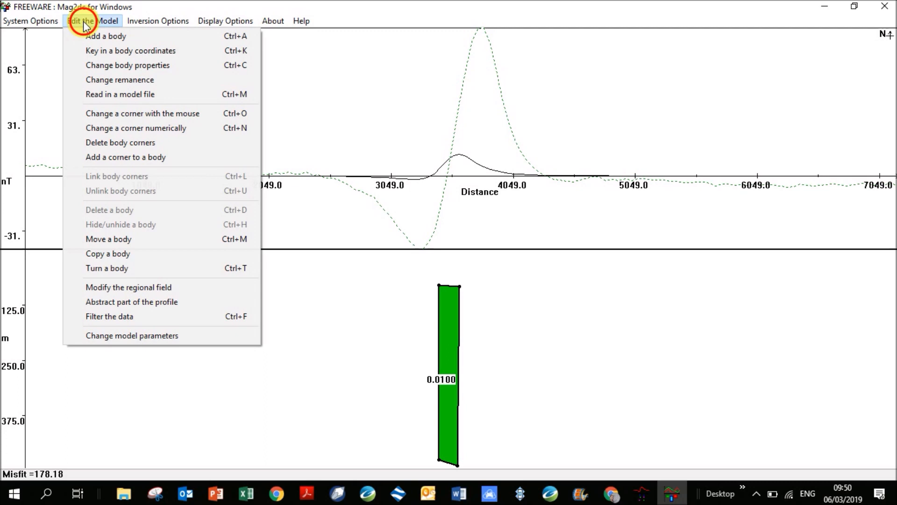
click(120, 129)
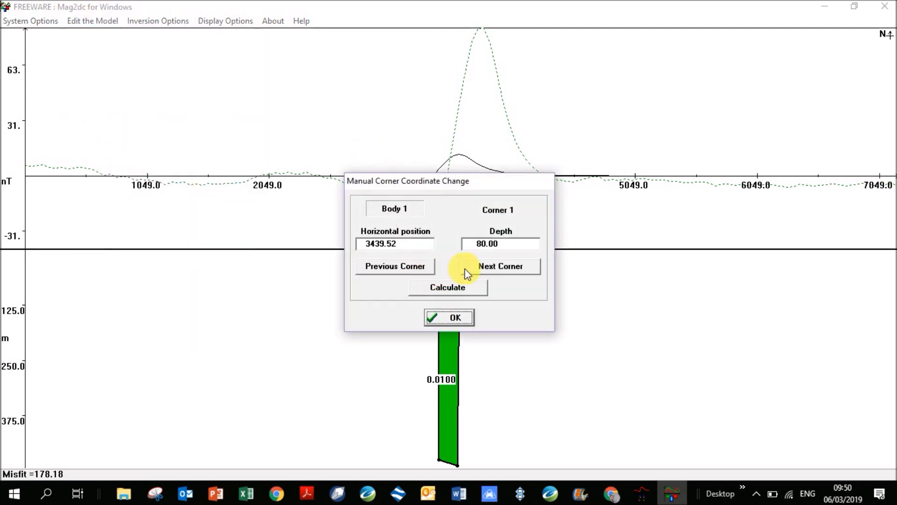
click(487, 266)
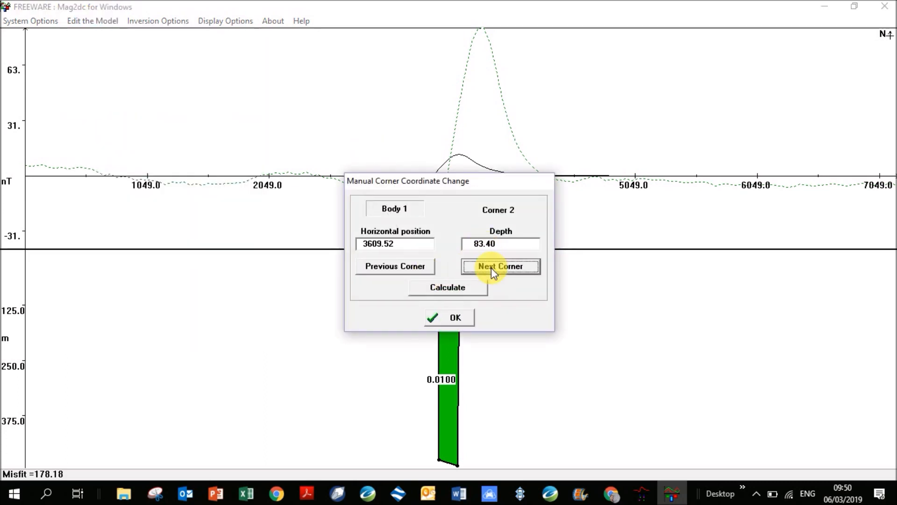
click(415, 267)
click(476, 273)
click(476, 273)
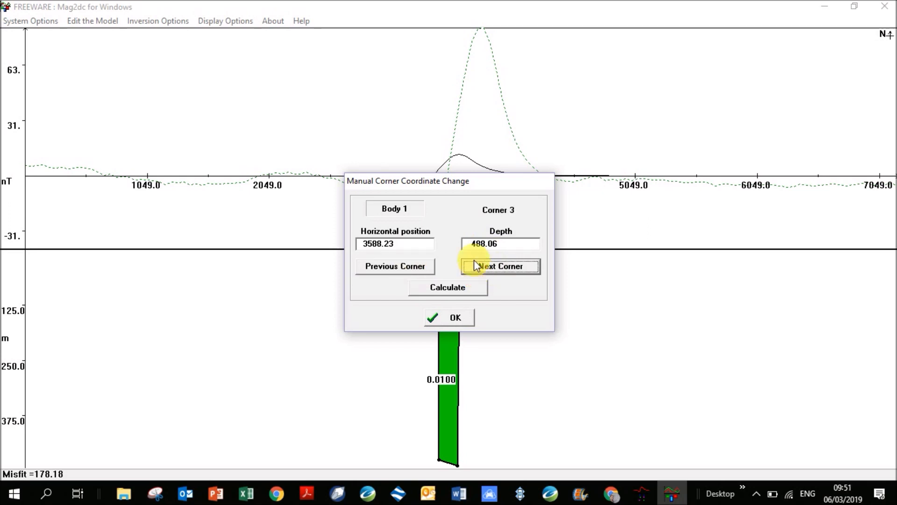
double_click(497, 245)
text(1000)
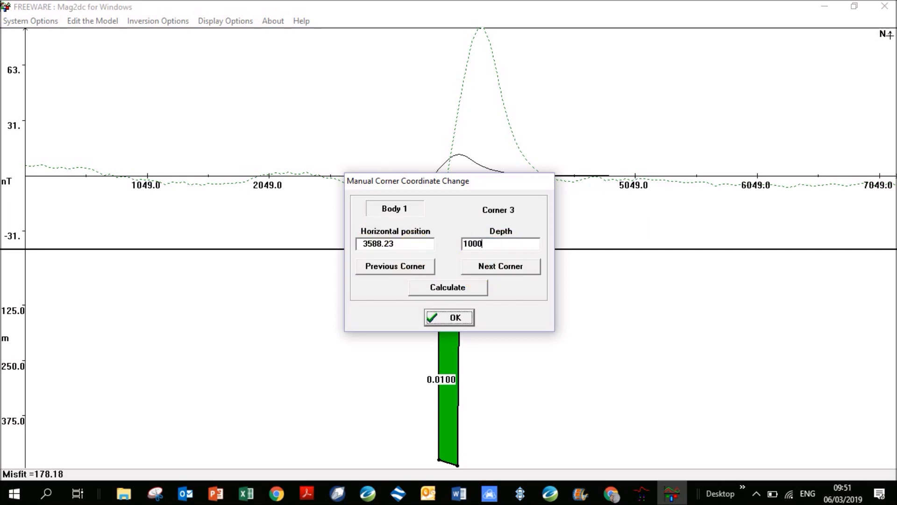
Step: Set the depth of corner 4 to 1000 m, recalculate the model and accept the corner coordinates
click(507, 267)
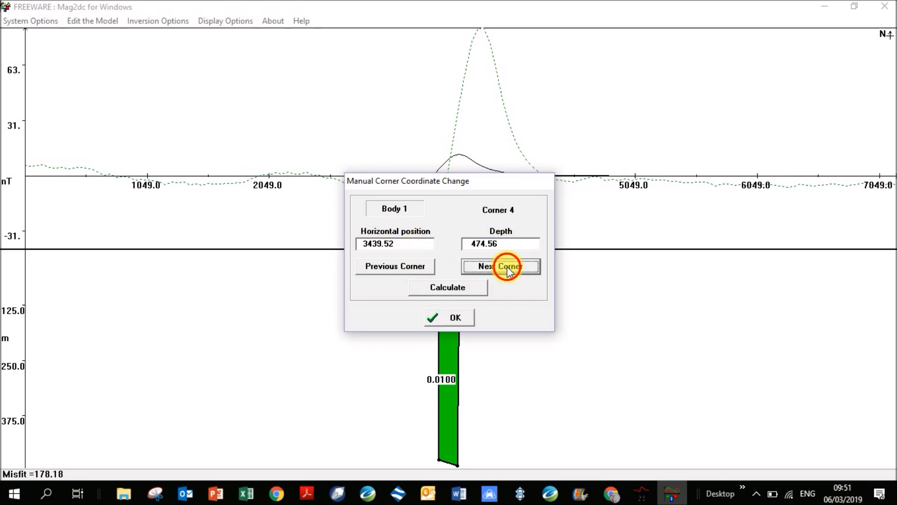
text(1000)
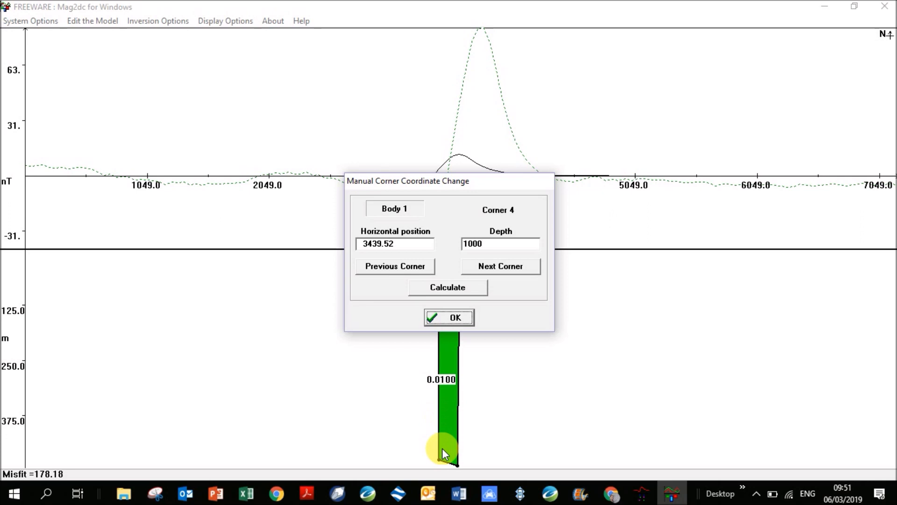
click(462, 293)
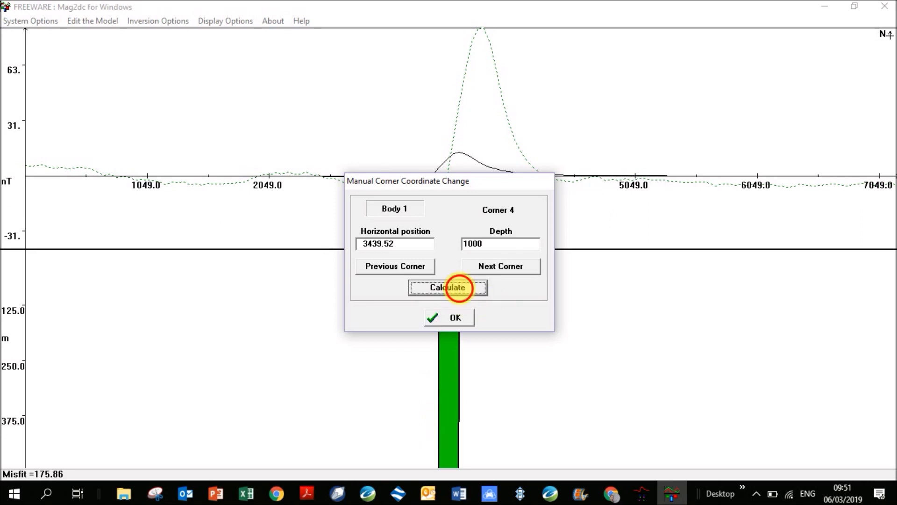
click(455, 318)
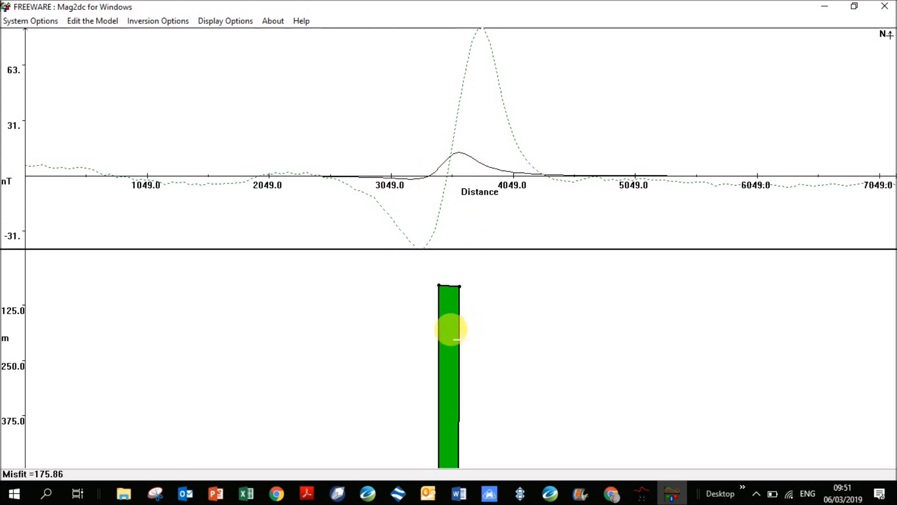
Step: Set the body's susceptibility to 0.1 in its properties and recalculate the model
double_click(451, 333)
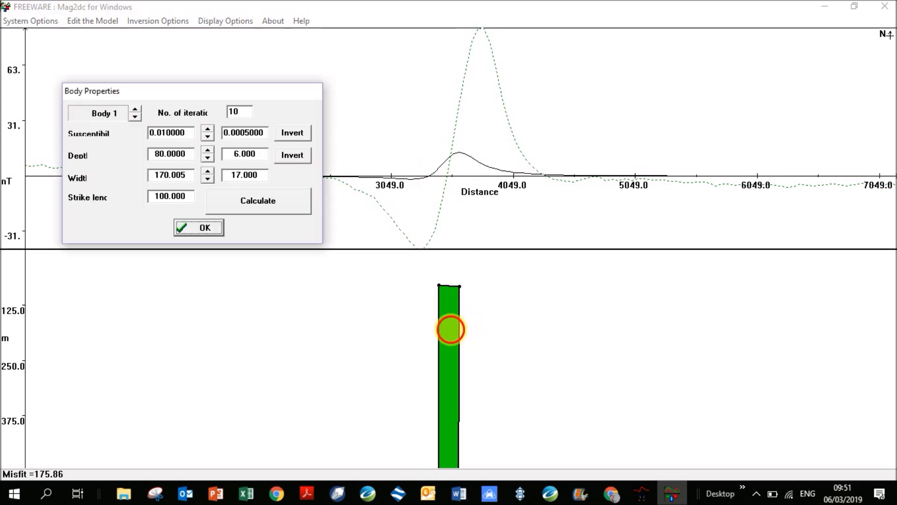
drag(199, 99, 228, 272)
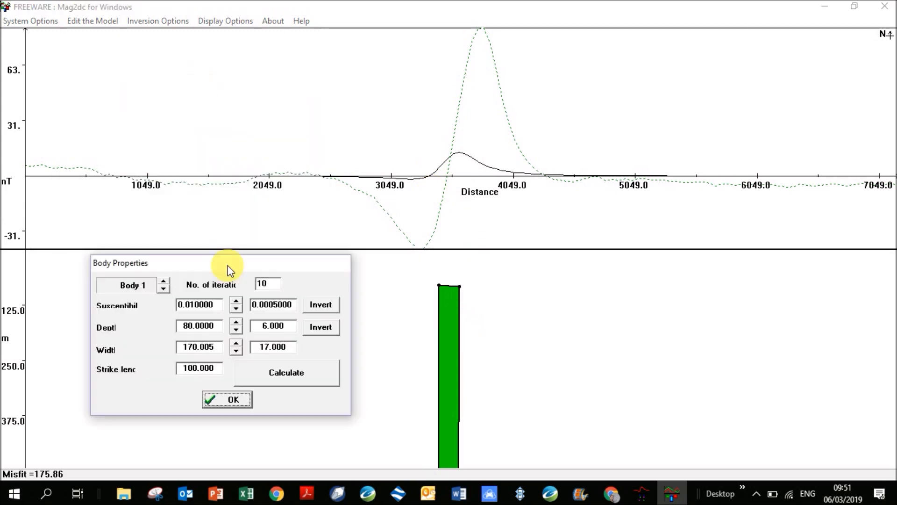
key(BackSpace)
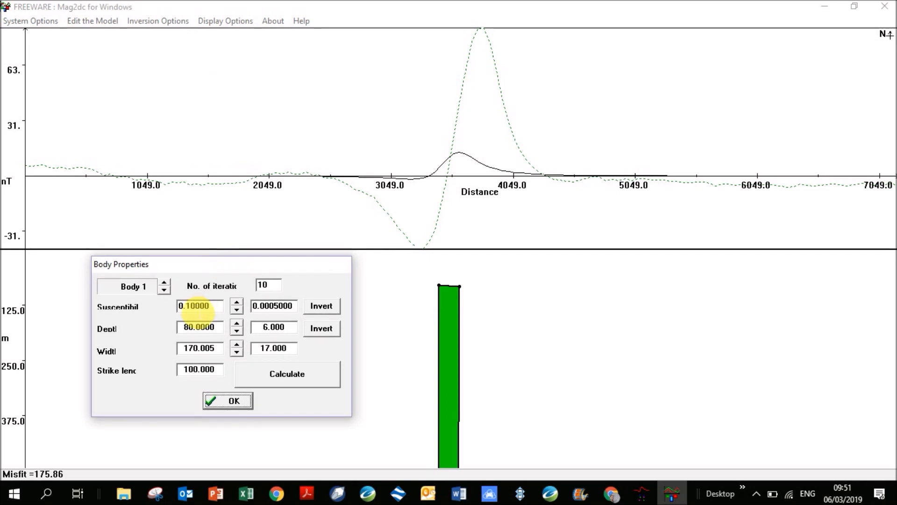
click(313, 378)
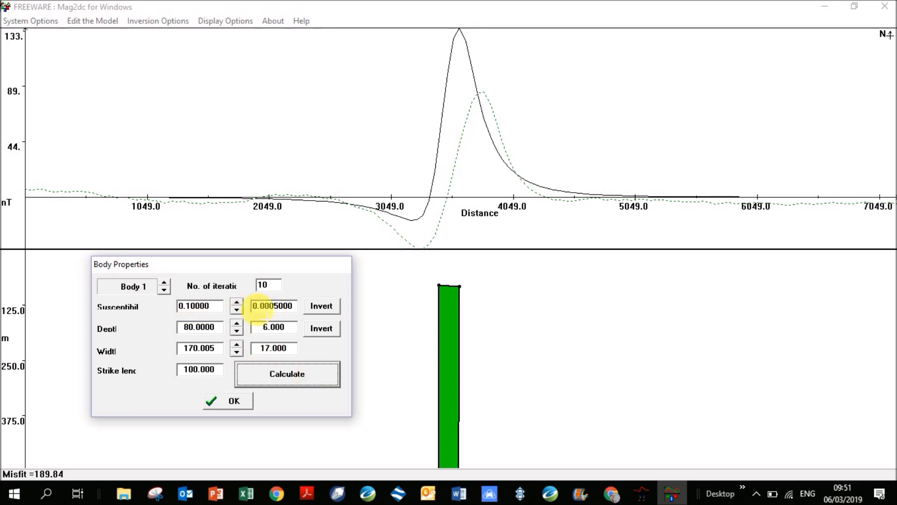
Step: Set the susceptibility increment to 0.01, step the body's susceptibility down to 0.06 and accept the properties
drag(264, 307, 289, 307)
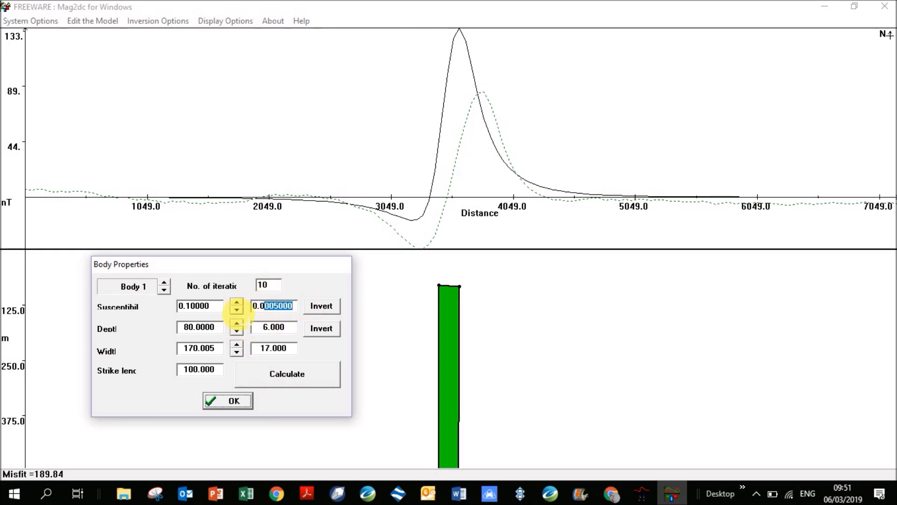
text(1)
click(237, 310)
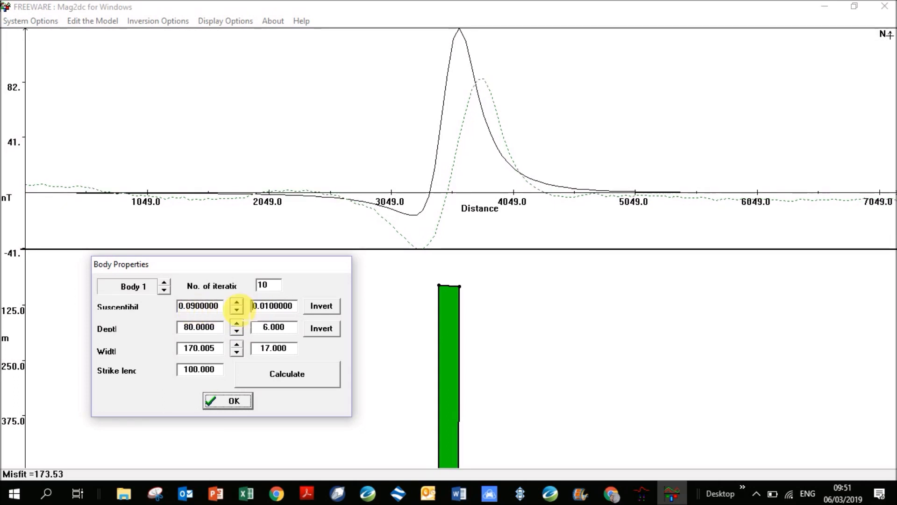
click(237, 309)
click(237, 310)
click(237, 309)
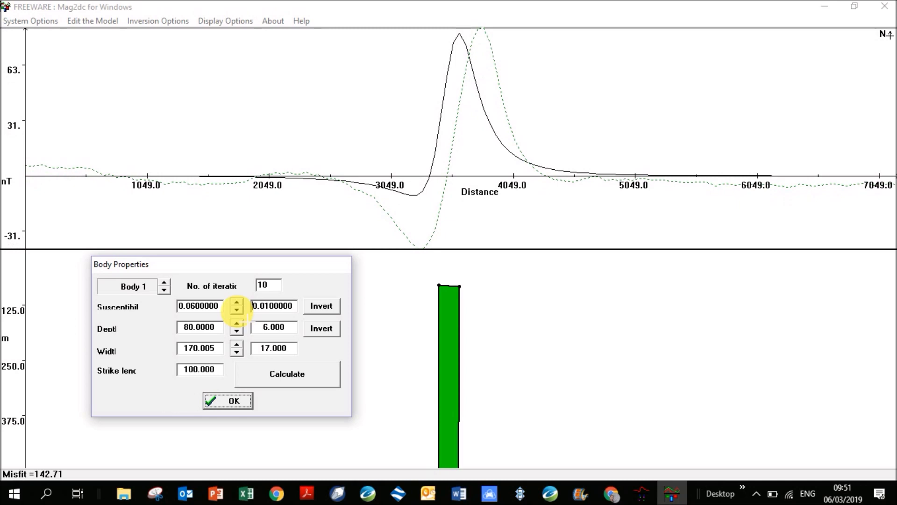
click(236, 400)
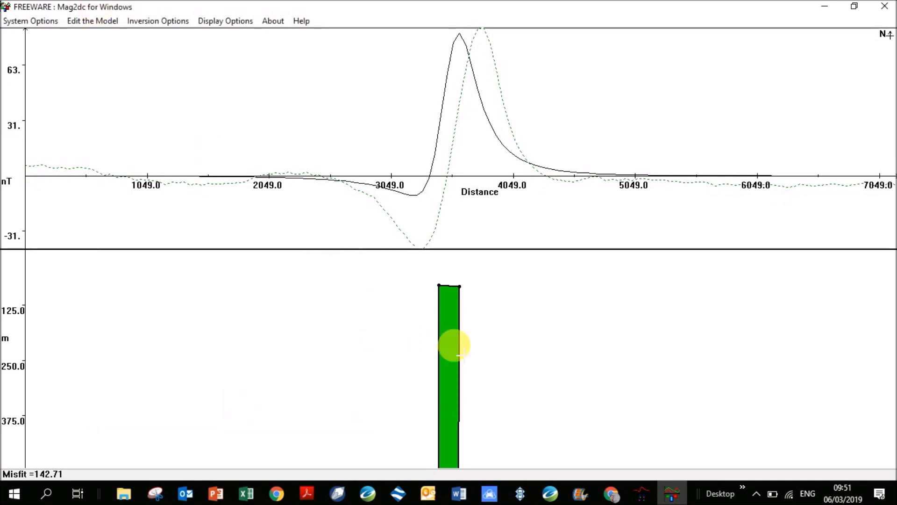
Step: Move the body horizontally towards greater distance in increments of 10 until the calculated peak lies near the observed peak, and accept
click(88, 20)
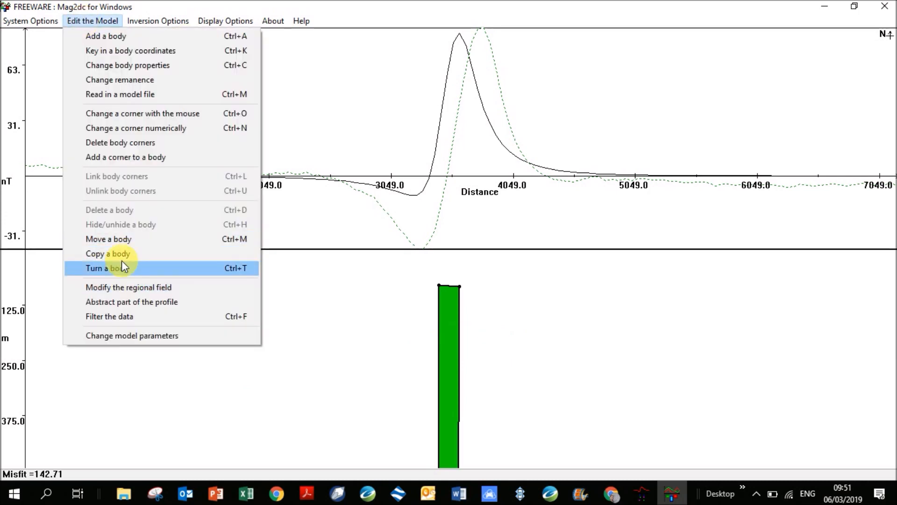
click(132, 242)
drag(426, 197, 236, 298)
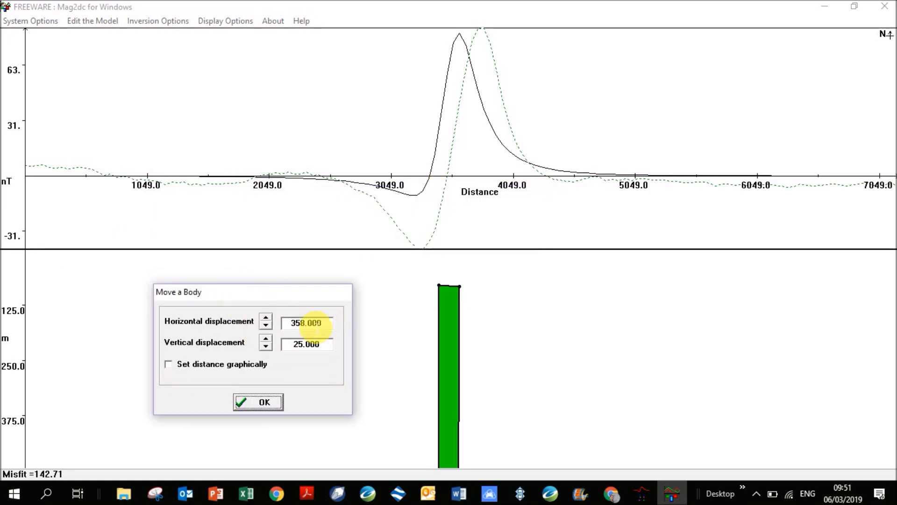
drag(291, 322, 346, 326)
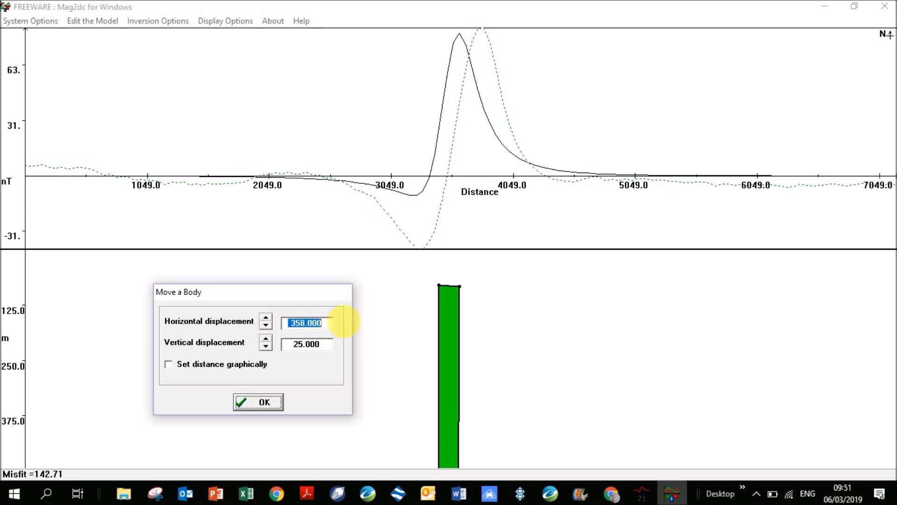
text(10)
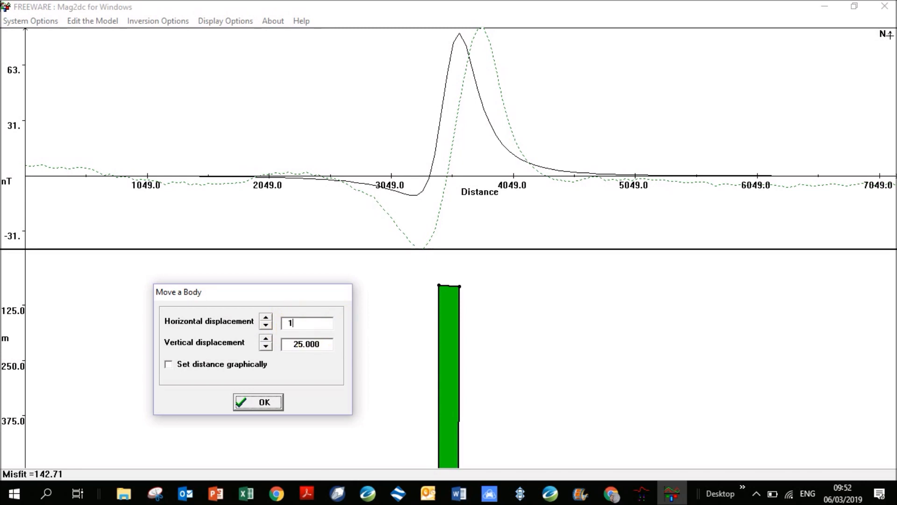
click(266, 318)
click(266, 318)
click(266, 318)
click(265, 318)
click(266, 318)
click(266, 318)
click(266, 318)
click(266, 318)
click(266, 318)
click(266, 318)
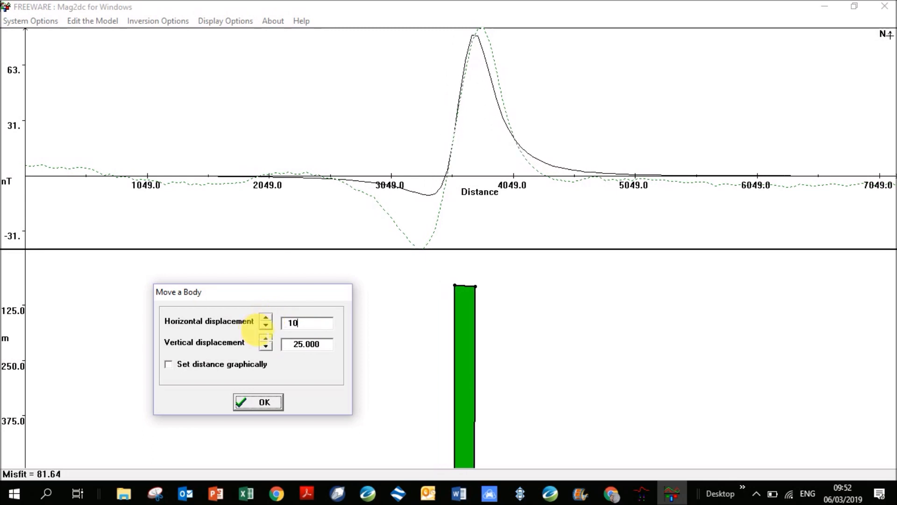
click(259, 402)
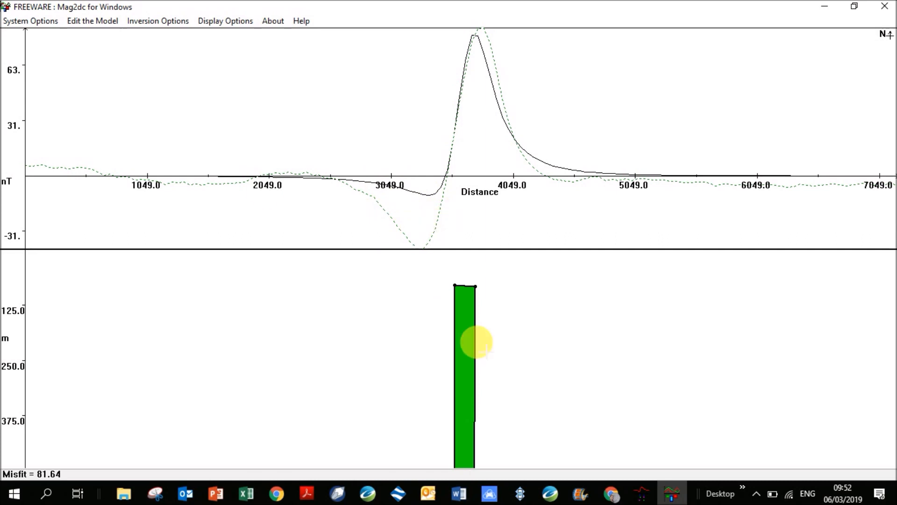
Step: Save the current model as L6600_Dyke.mod in the Final Assessment folder
click(88, 20)
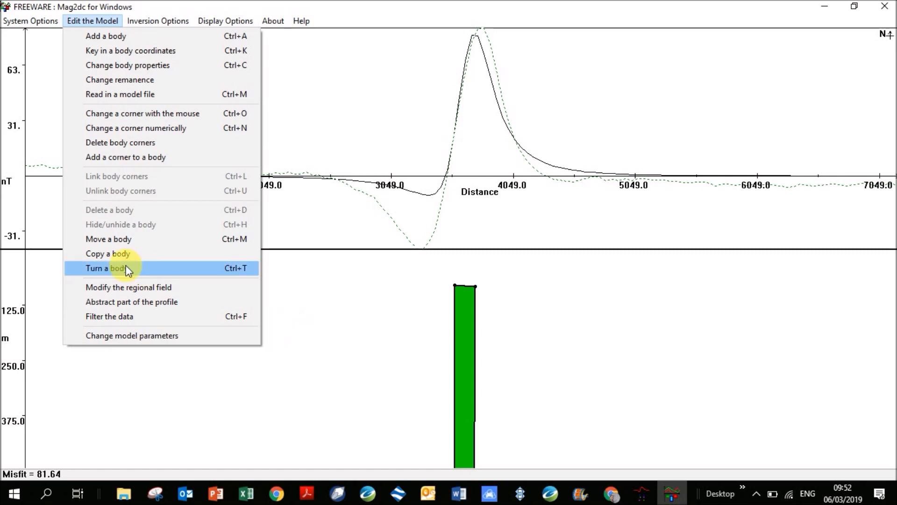
mouse_move(21, 11)
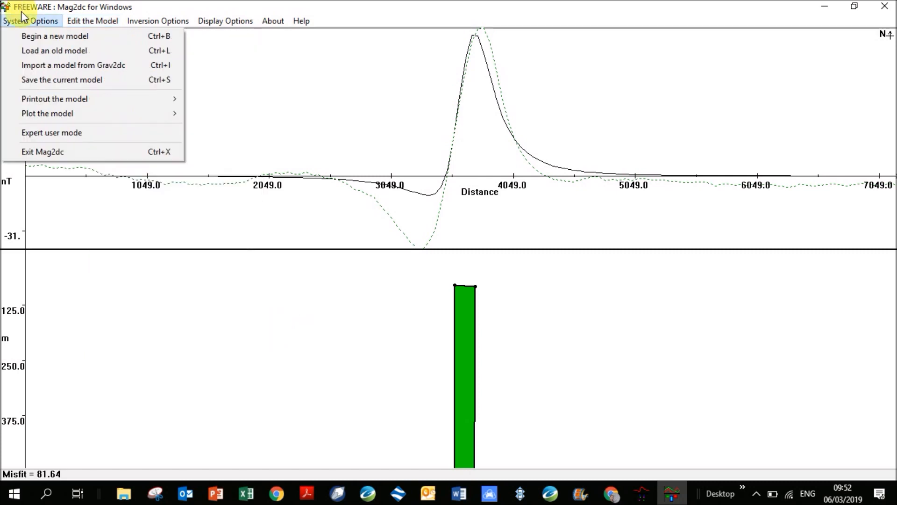
click(37, 79)
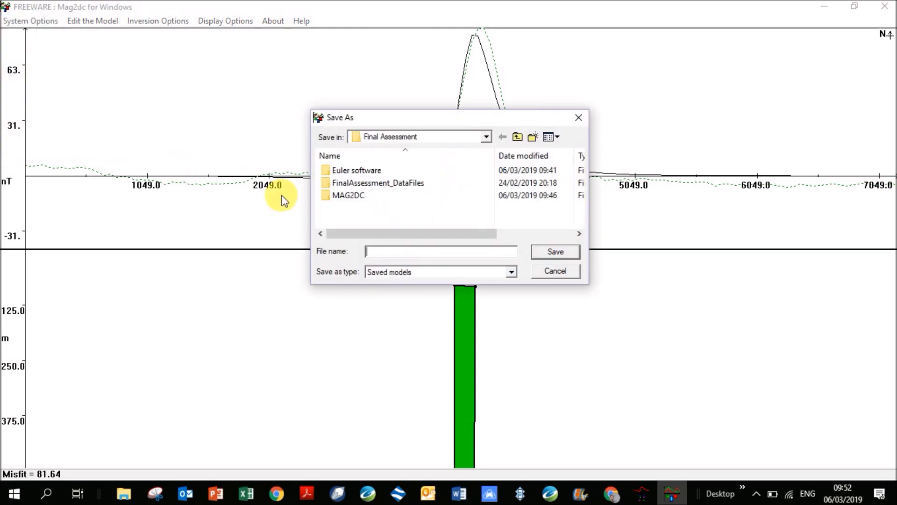
text(L6600_Dyke.)
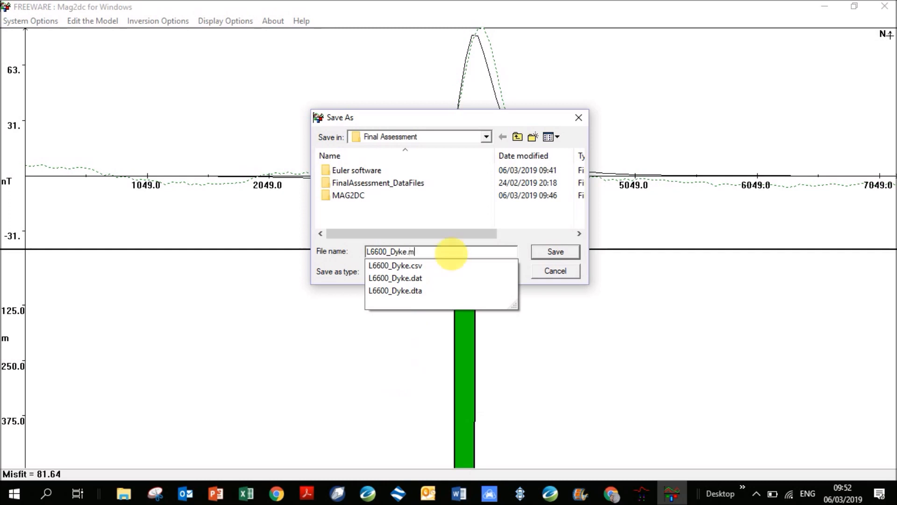
text(mod)
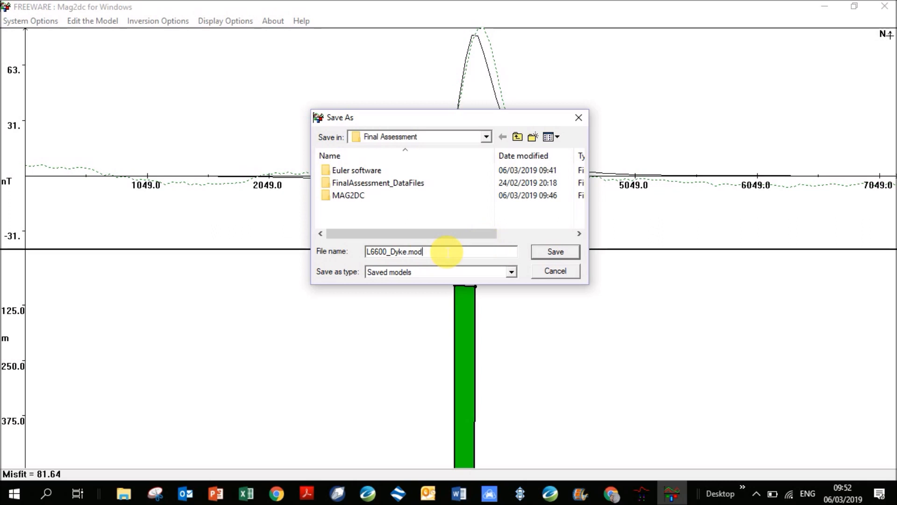
click(558, 252)
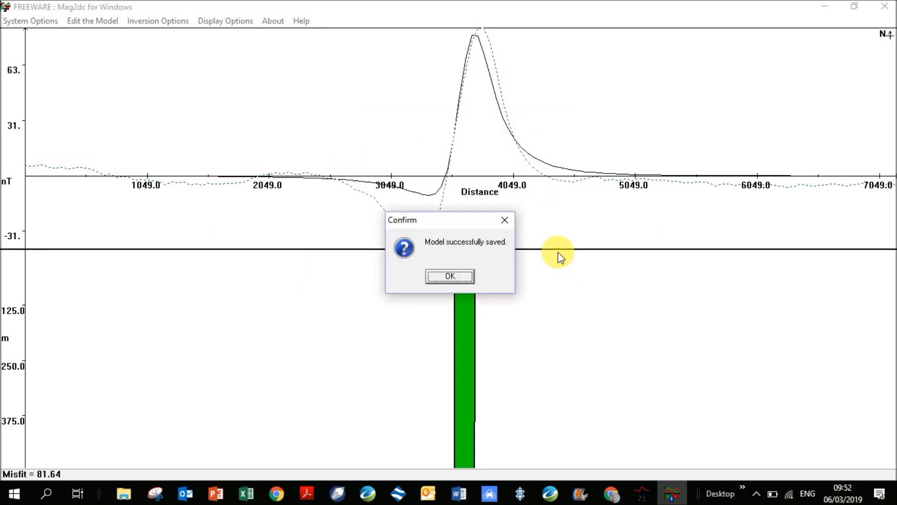
click(462, 276)
Step: Try rotating the body in increments of 10, tilting its top towards smaller distance and back past upright towards greater distance
click(86, 22)
click(135, 216)
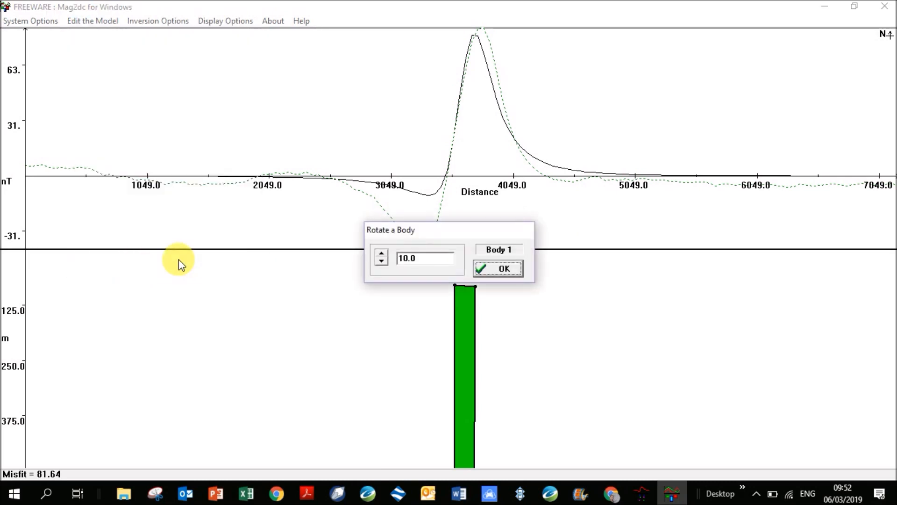
drag(434, 227, 203, 295)
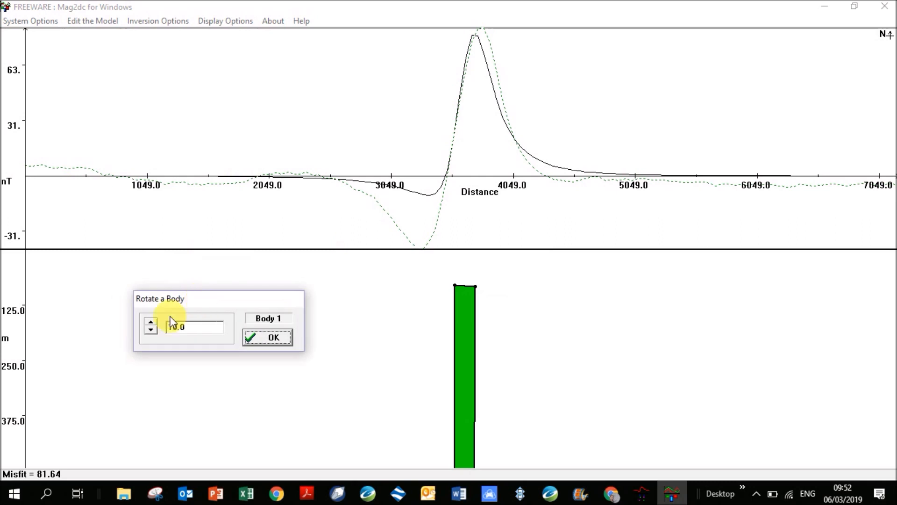
click(151, 322)
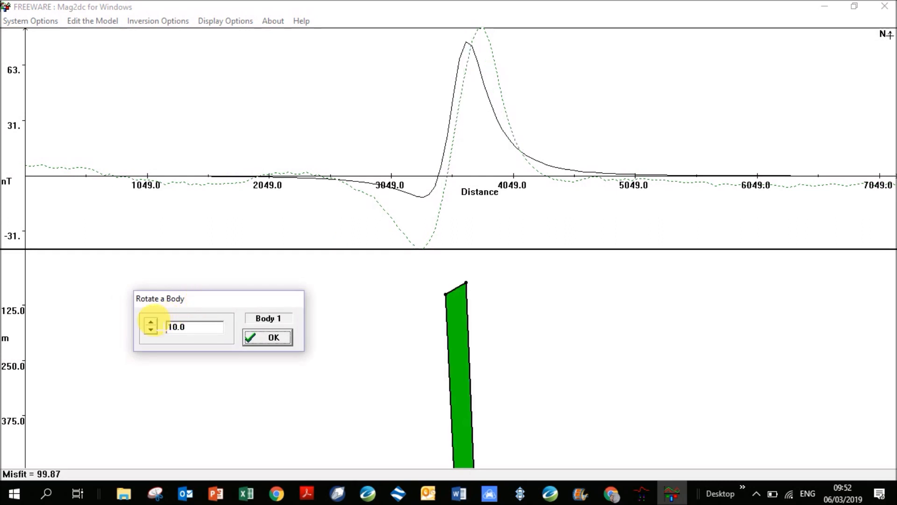
click(150, 323)
click(150, 323)
click(151, 327)
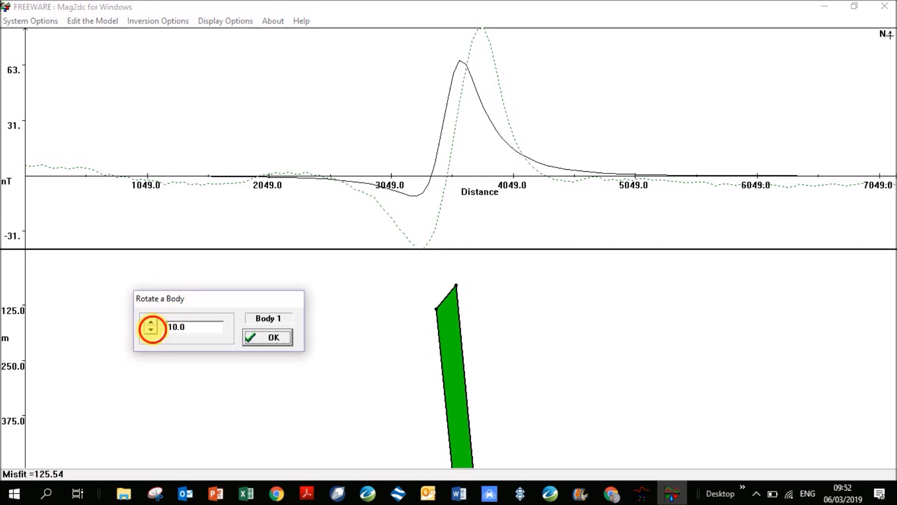
click(151, 328)
click(150, 327)
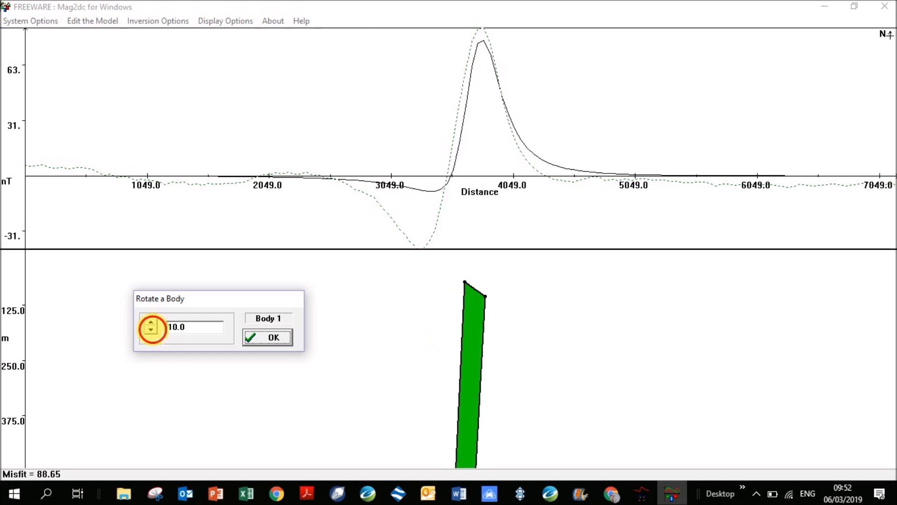
click(150, 327)
Step: Tilt the body's top towards smaller distance once more, return the body to its upright orientation and accept the rotation
click(150, 321)
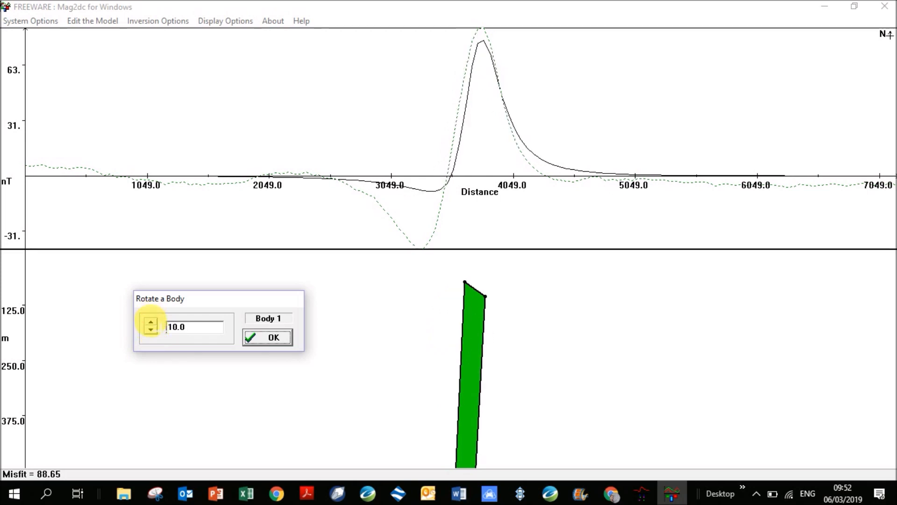
click(151, 321)
click(150, 321)
click(151, 322)
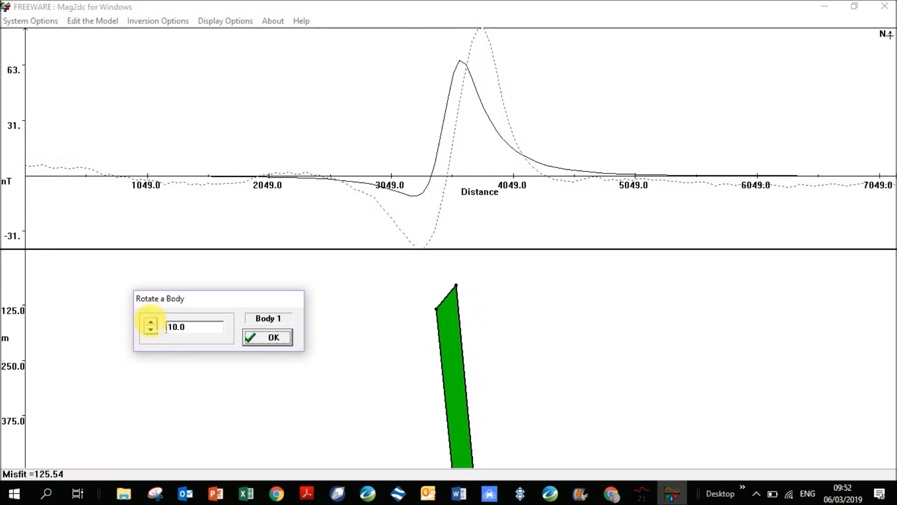
click(150, 328)
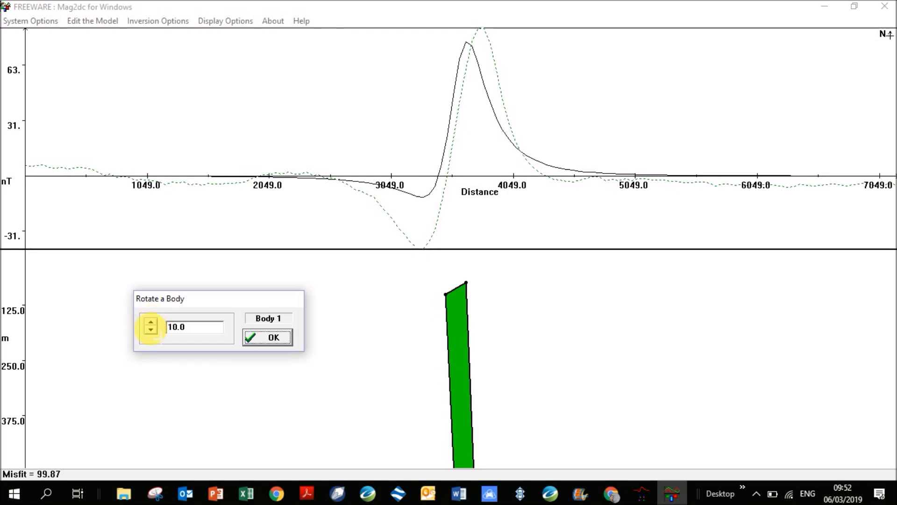
click(150, 329)
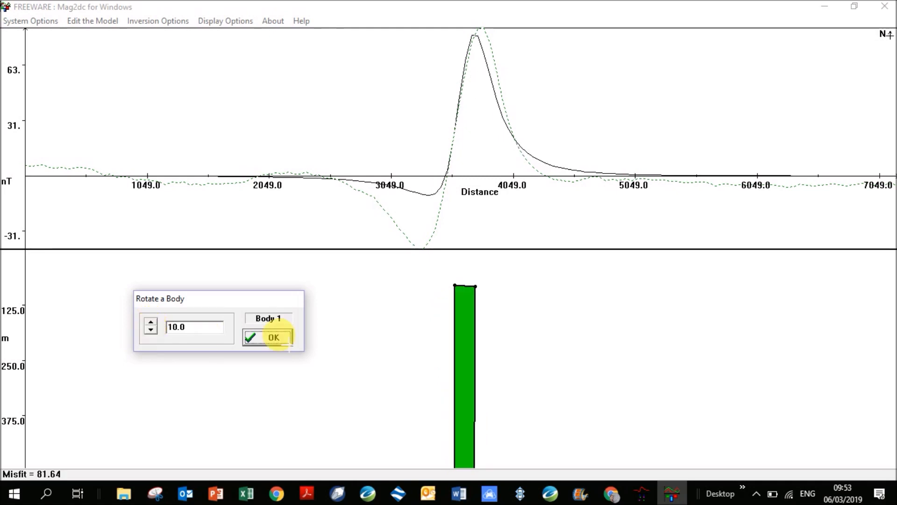
click(275, 337)
Step: In the body's properties, set the width increment to 10 and the strike length to 1000, and recalculate the model
click(466, 353)
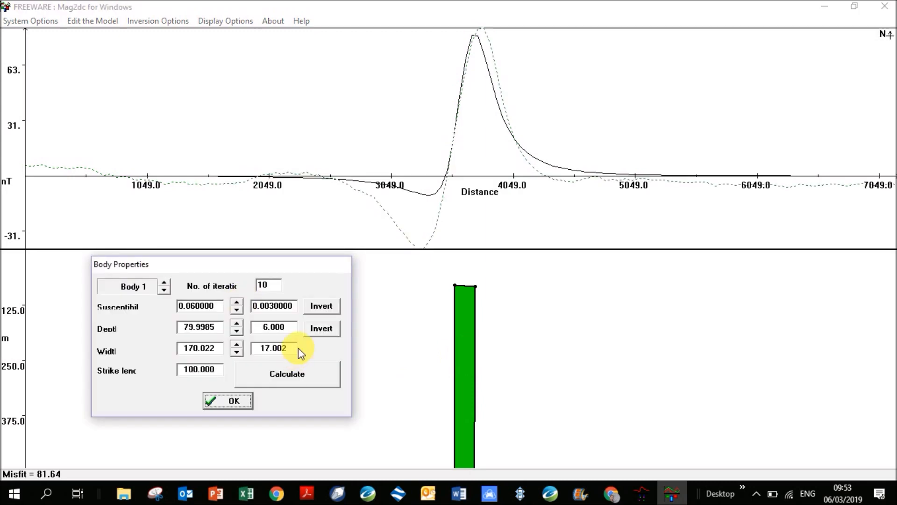
drag(298, 348, 230, 345)
text(10)
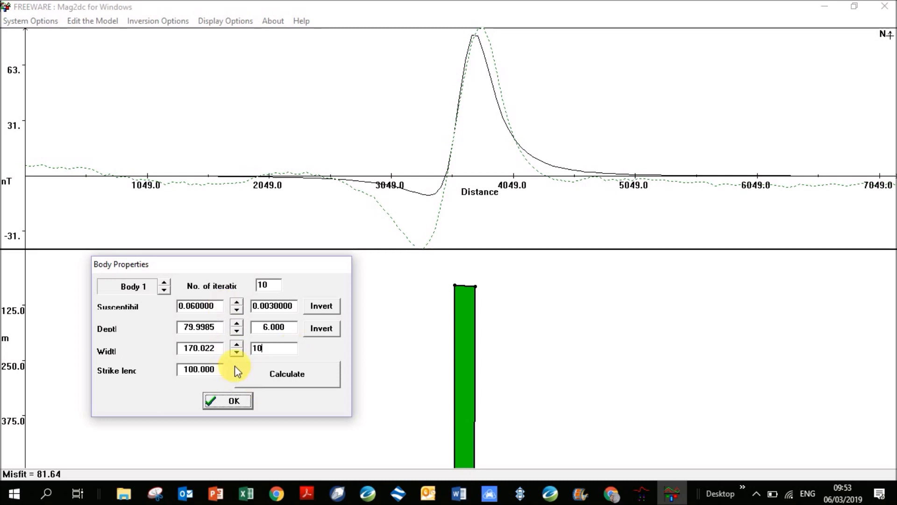
click(200, 370)
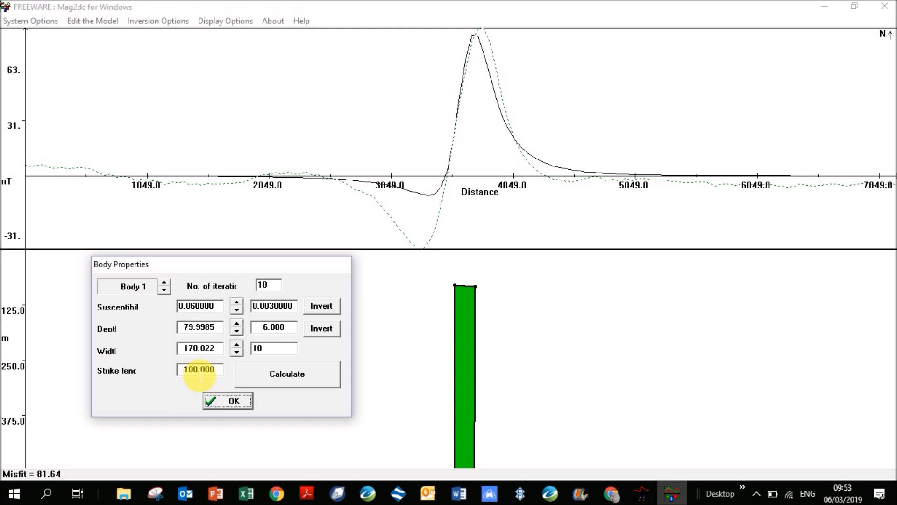
text(0)
click(286, 374)
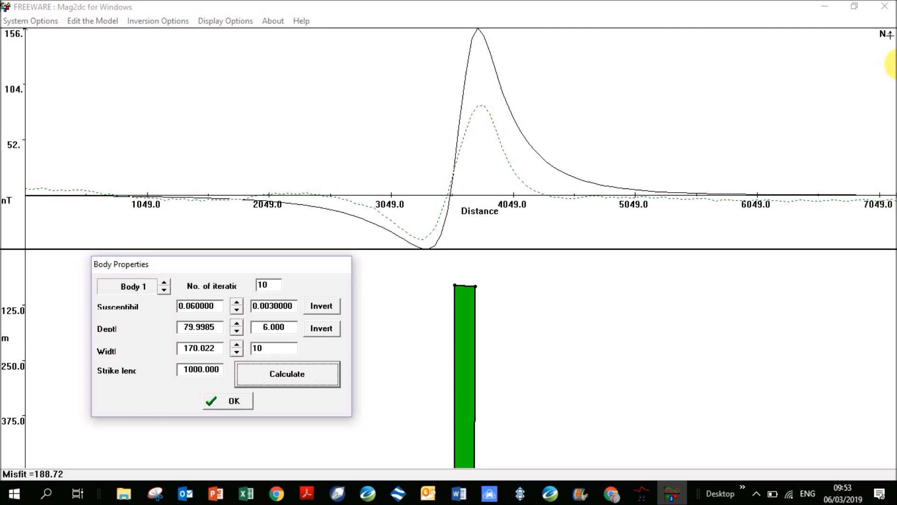
Step: Compare strike lengths by recalculating the model with 100 and again with 1000
click(199, 369)
key(BackSpace)
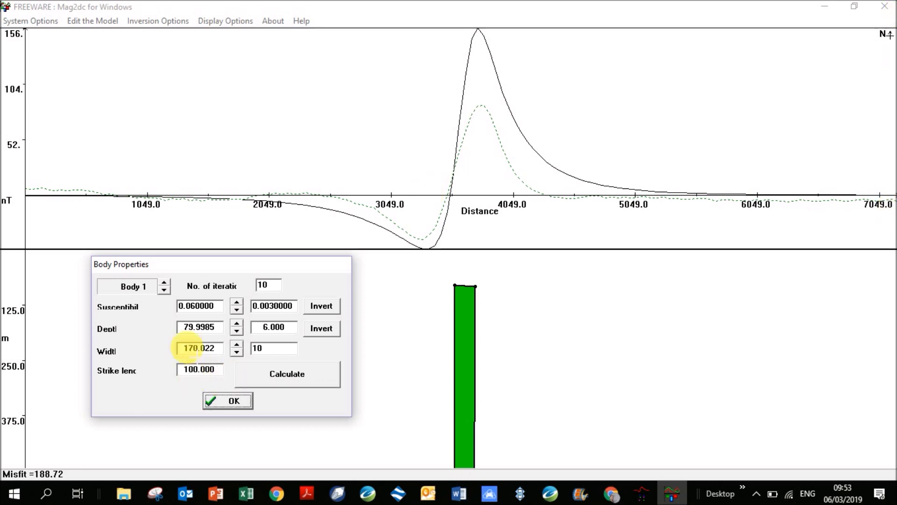
click(289, 374)
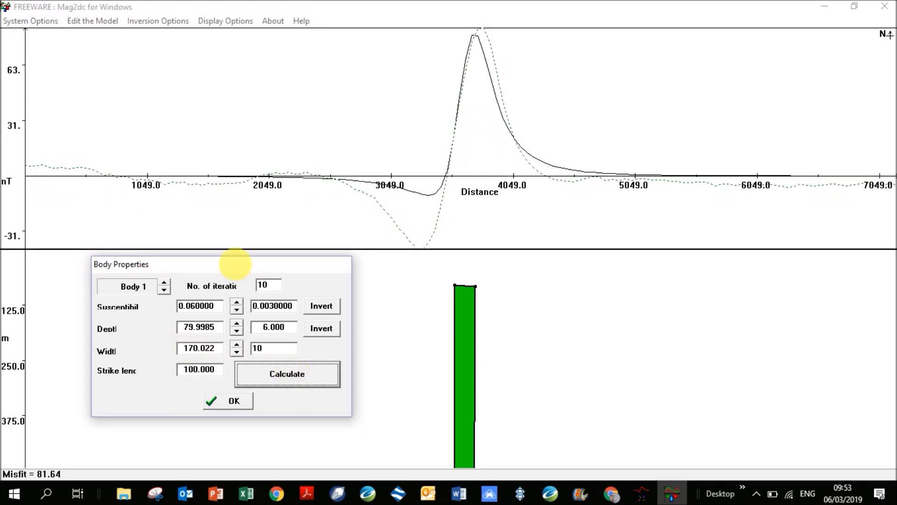
click(200, 370)
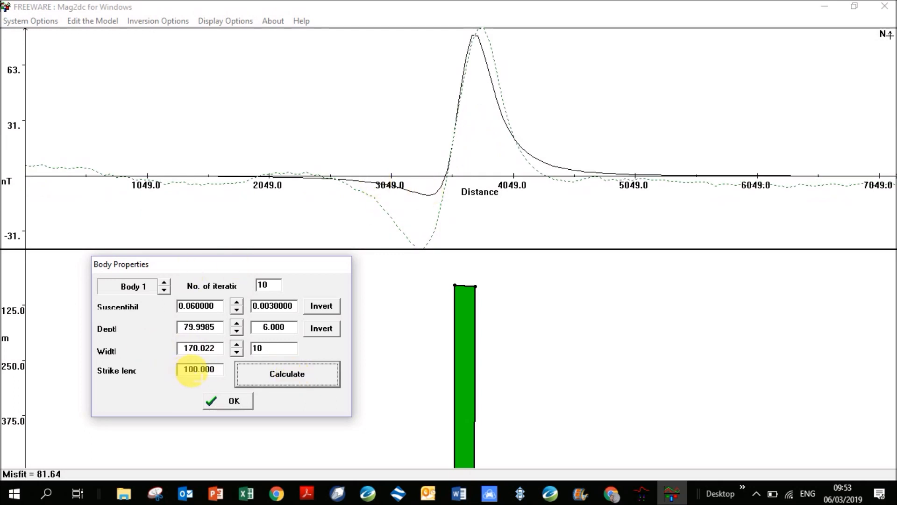
text(0)
click(286, 372)
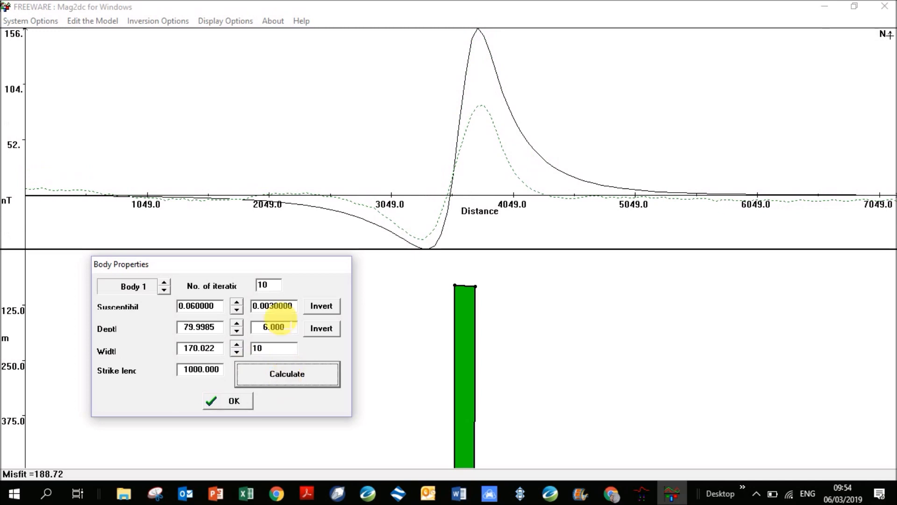
Step: Step the body's susceptibility in 0.01 increments between 0.03 and 0.05, settle it at 0.035, recalculate and accept the properties
drag(293, 306, 265, 305)
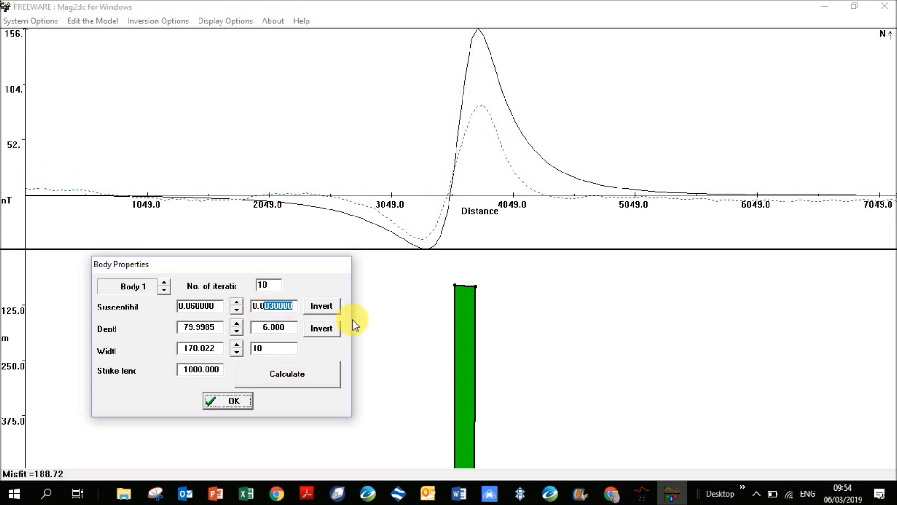
text(1)
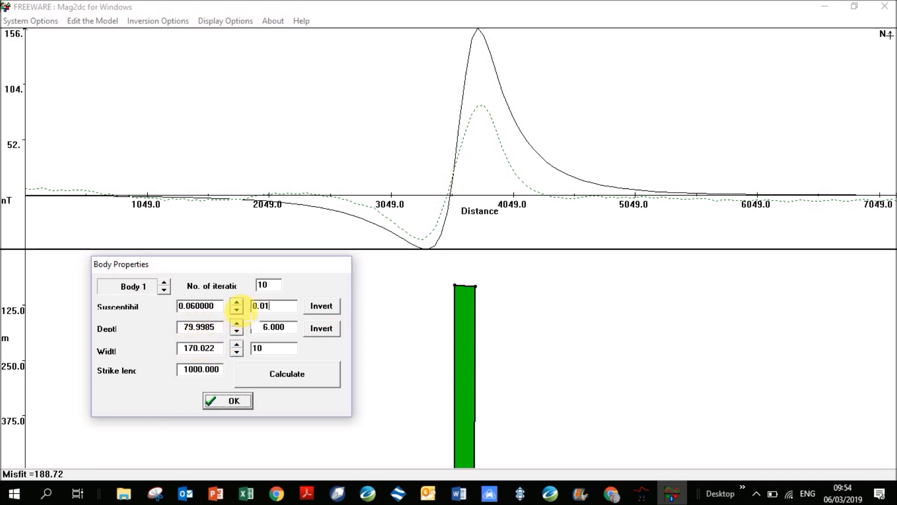
click(237, 309)
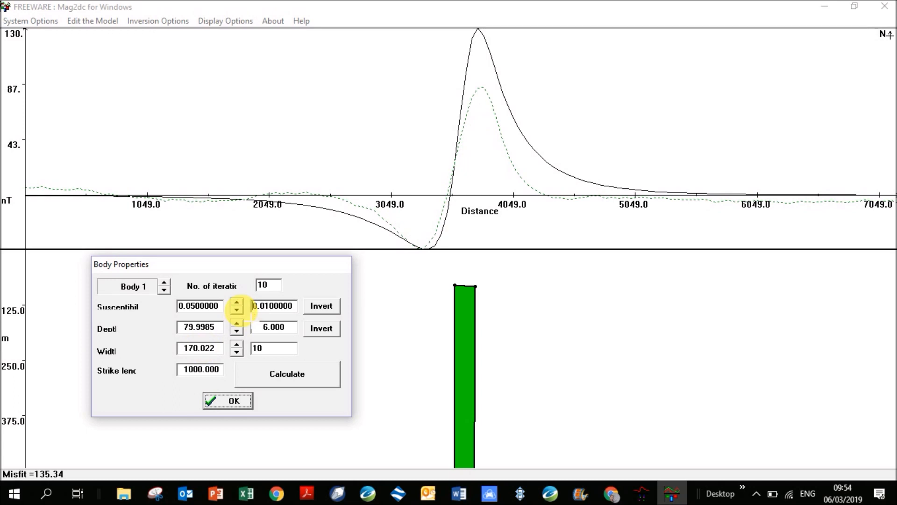
click(237, 310)
click(236, 309)
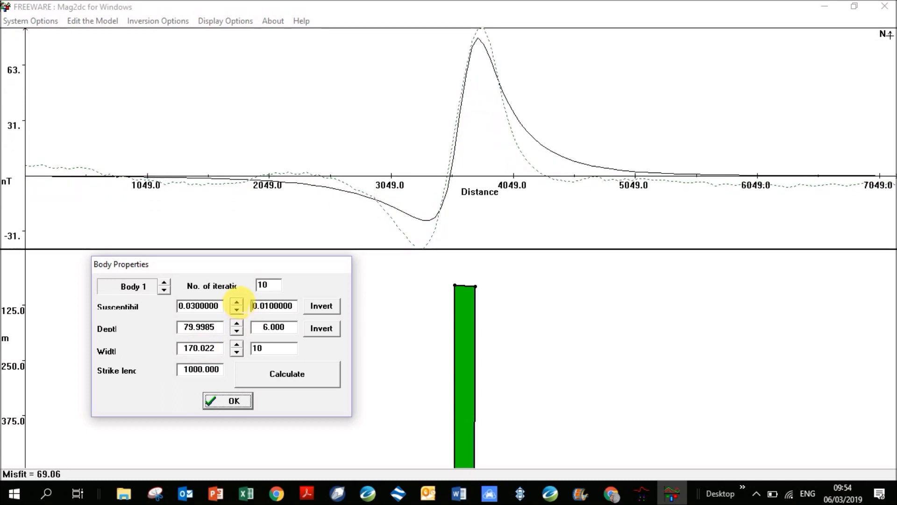
click(237, 302)
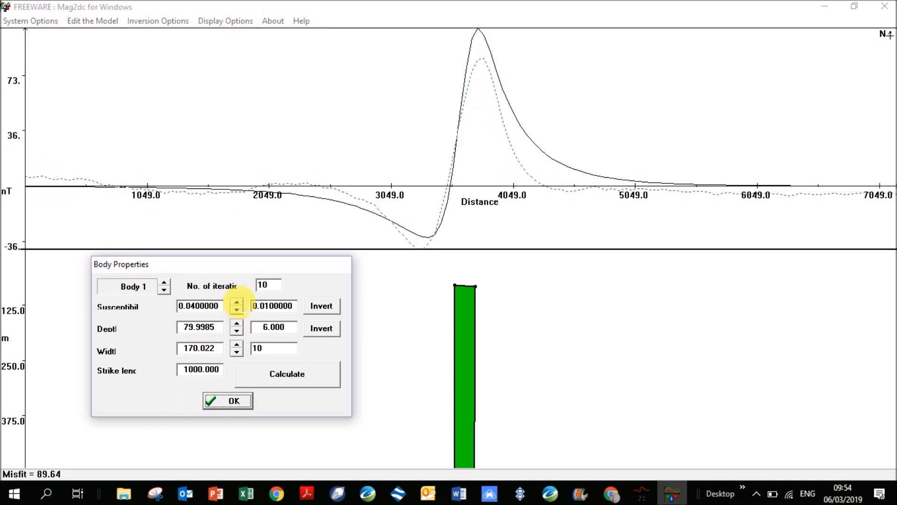
drag(190, 307, 197, 307)
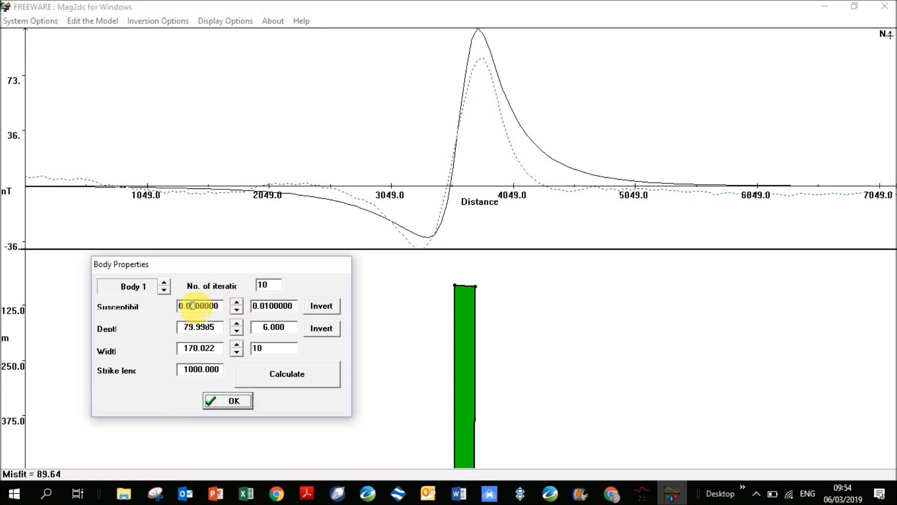
text(35)
click(268, 374)
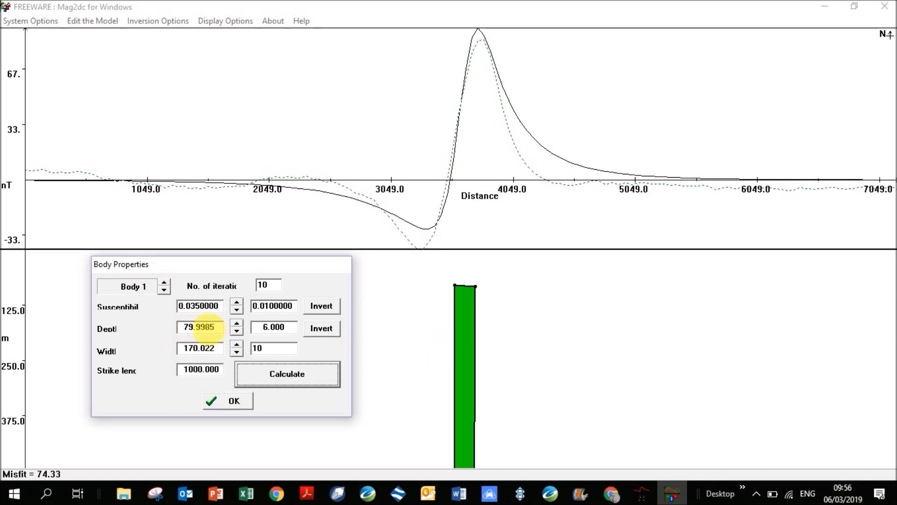
click(234, 401)
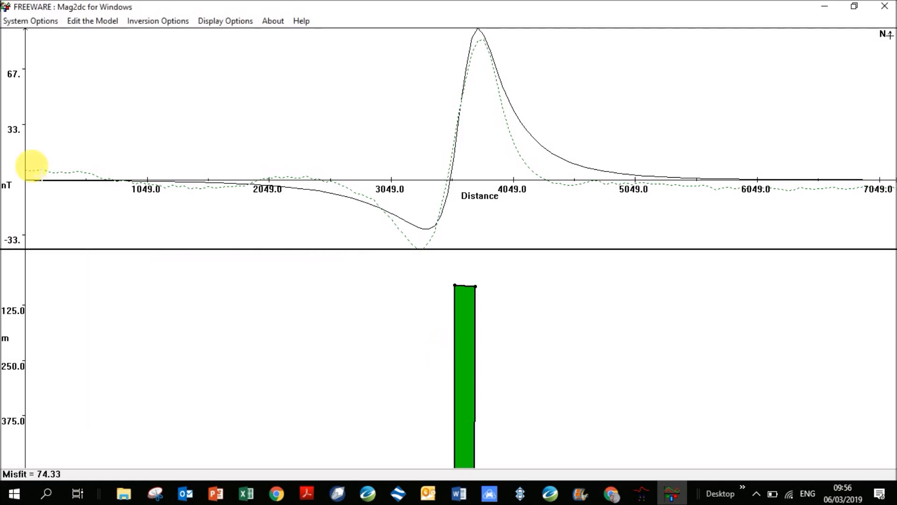
Step: Save the updated model under the existing name L6600_Dyke.mod in the Final Assessment folder
click(43, 21)
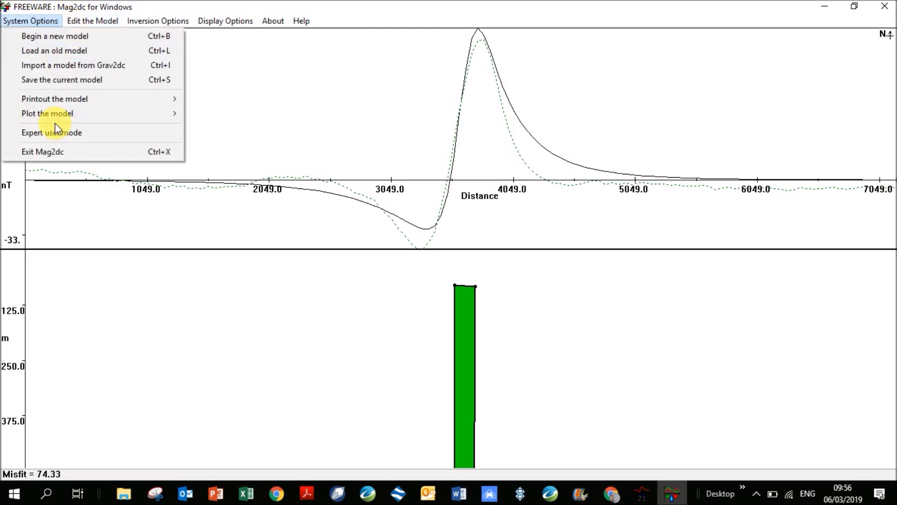
click(81, 81)
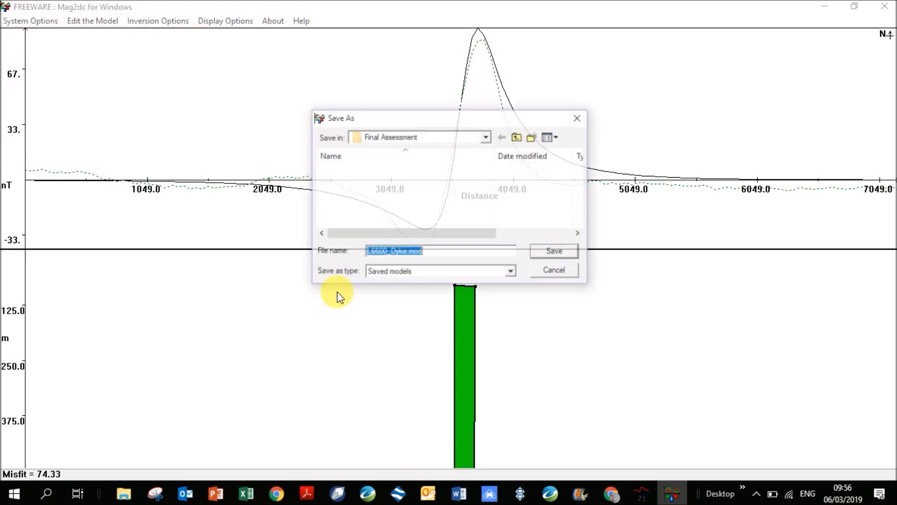
click(547, 255)
click(437, 275)
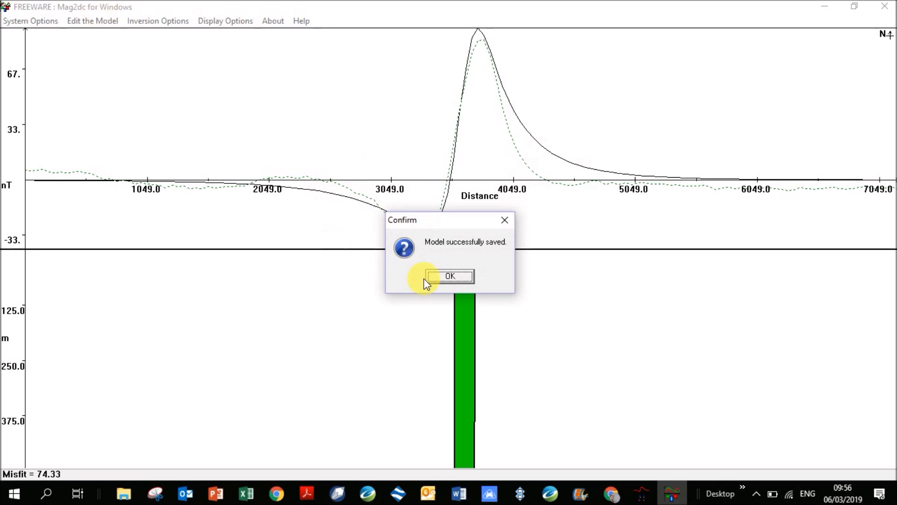
click(450, 276)
Step: In the body's properties, set the depth increment to 10 and increase the depth to 179.998 m
click(462, 311)
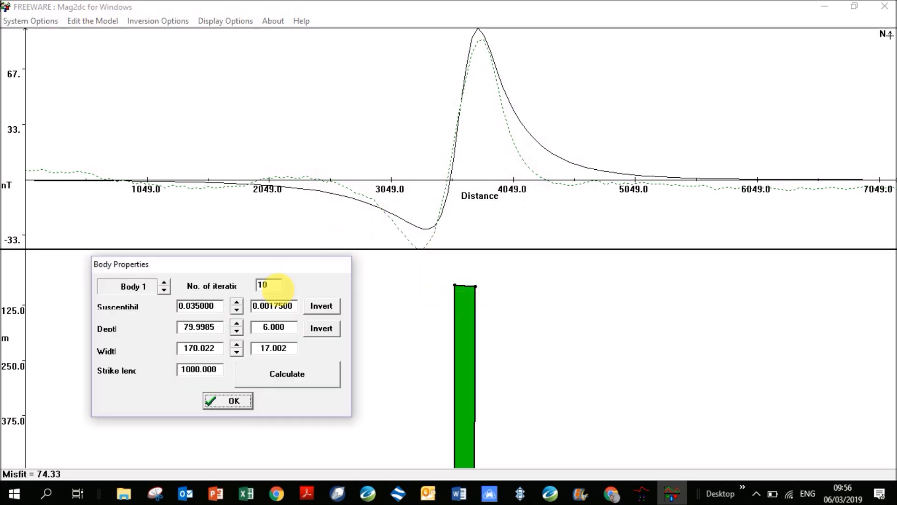
drag(271, 327, 156, 322)
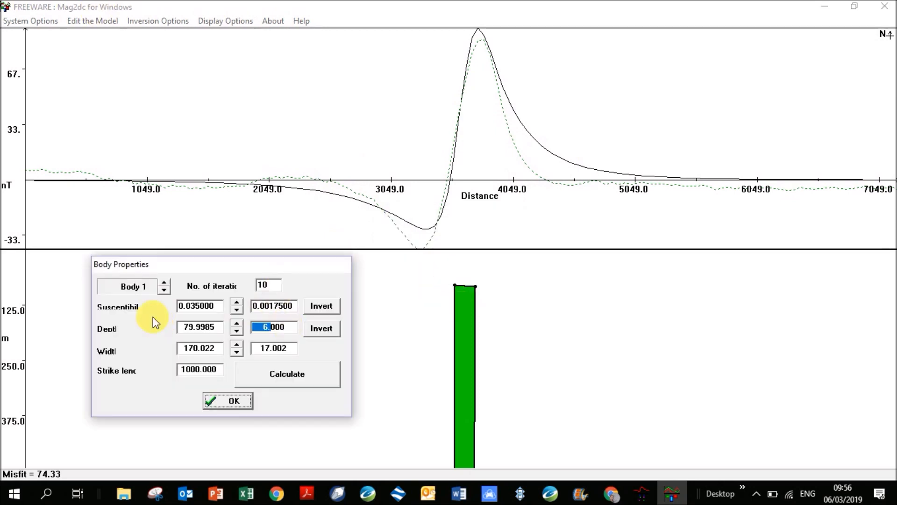
text(10.)
click(237, 323)
click(237, 323)
click(237, 323)
click(237, 323)
click(237, 323)
click(237, 323)
click(237, 323)
click(237, 323)
click(237, 323)
click(237, 323)
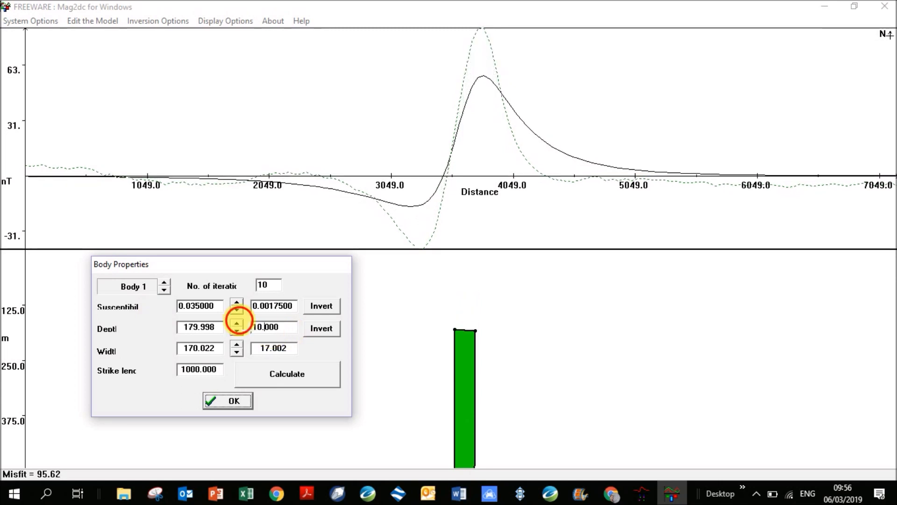
Step: Set the susceptibility increment to 0.01, step the body's susceptibility between 0.025 and 0.065, and settle it at 0.055
double_click(272, 305)
text(0.01)
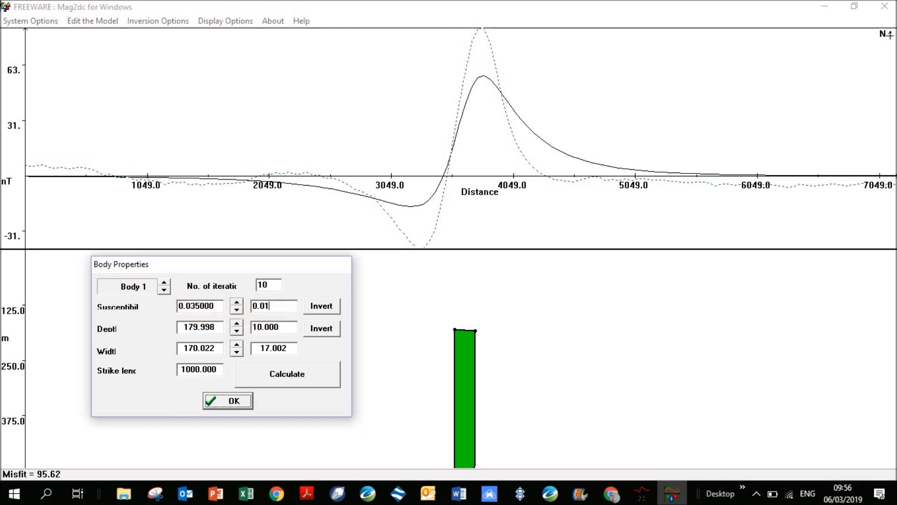
click(237, 309)
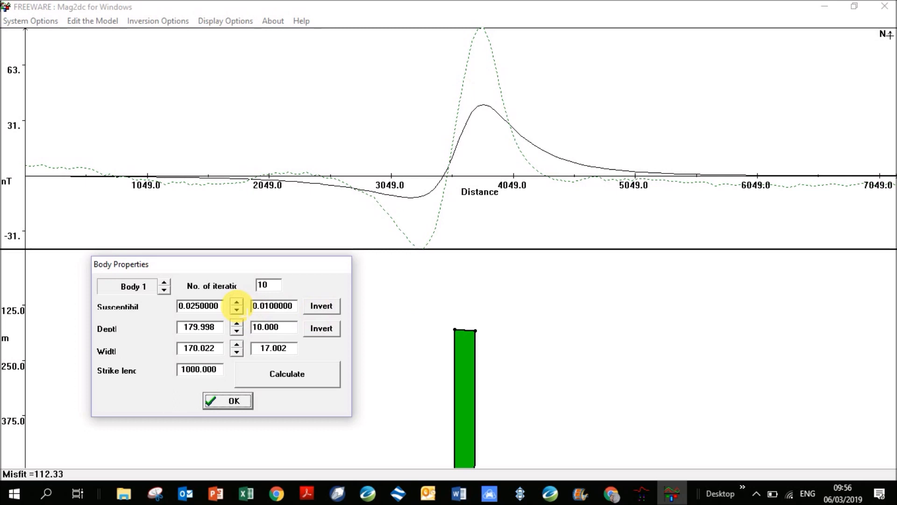
click(237, 303)
click(237, 302)
click(237, 302)
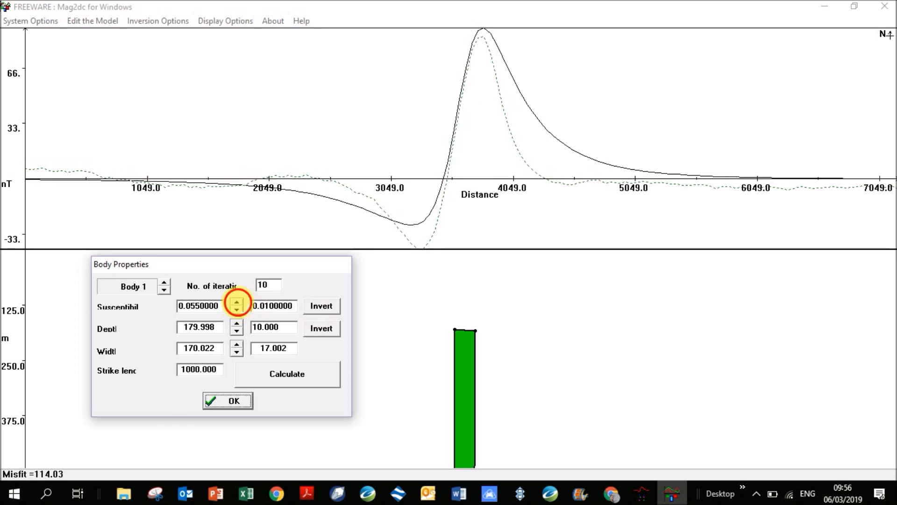
click(237, 302)
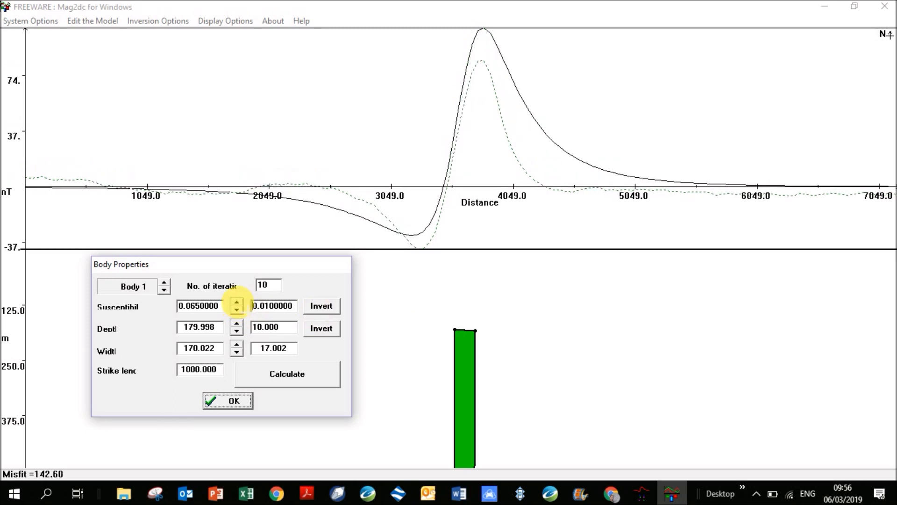
click(237, 310)
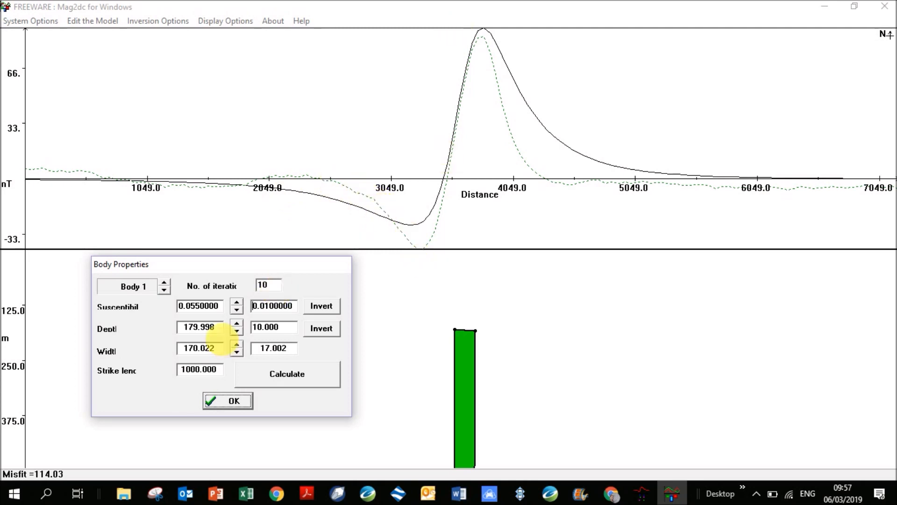
Step: Set the body's depth to 30 m and recalculate the model
drag(214, 327, 157, 327)
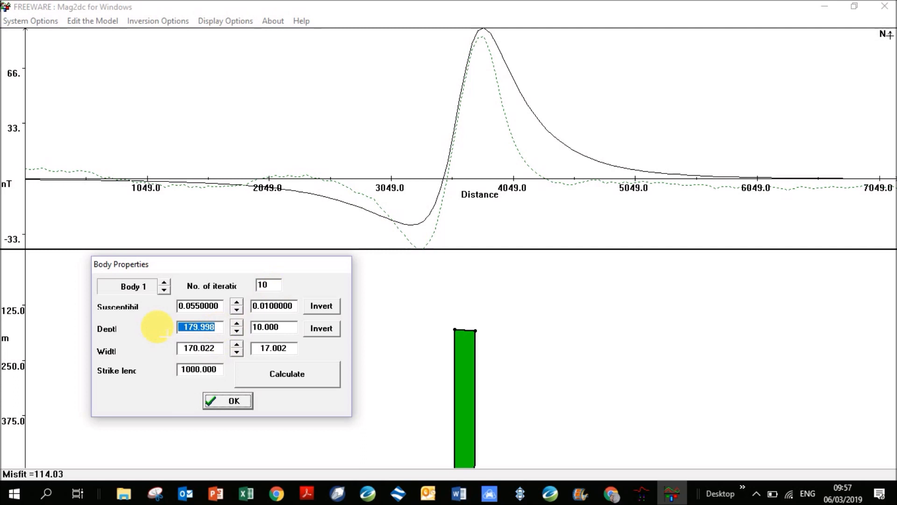
text(30)
click(286, 372)
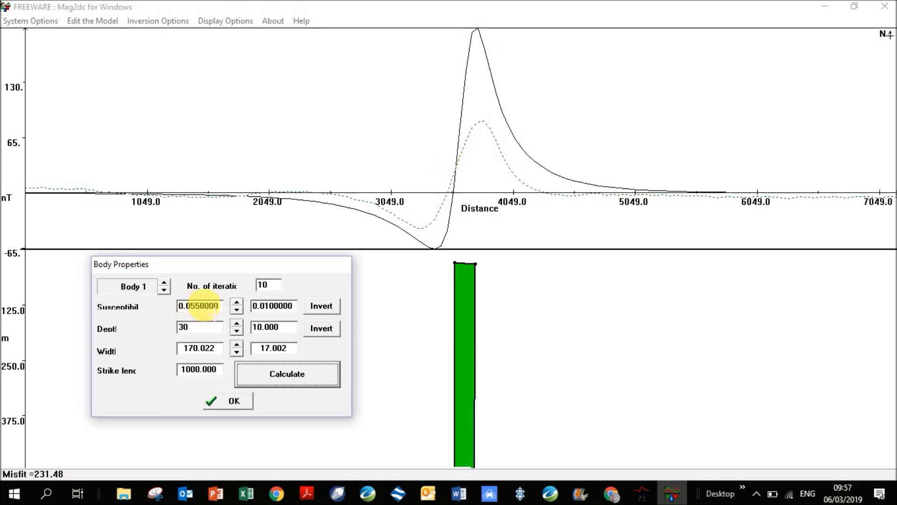
Step: Lower the body's susceptibility to 0.015, raise it to 0.025, and accept the body properties
click(237, 308)
click(237, 309)
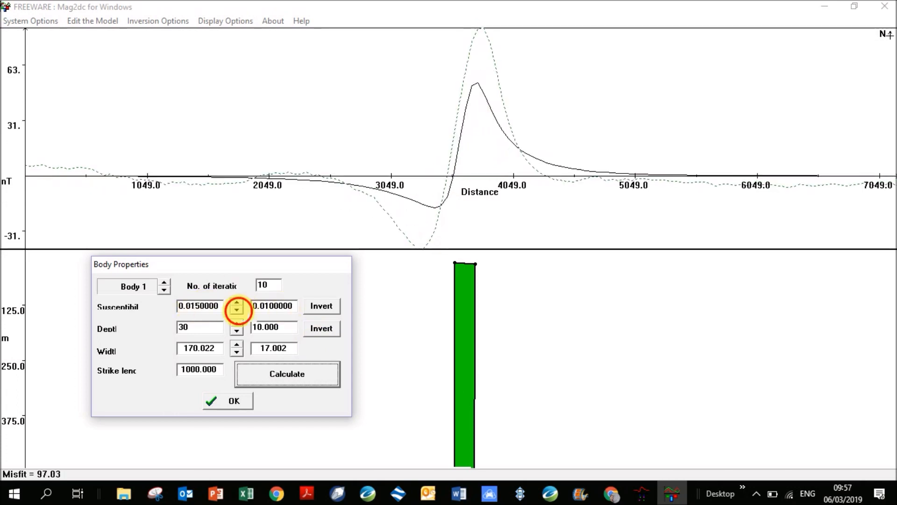
click(237, 302)
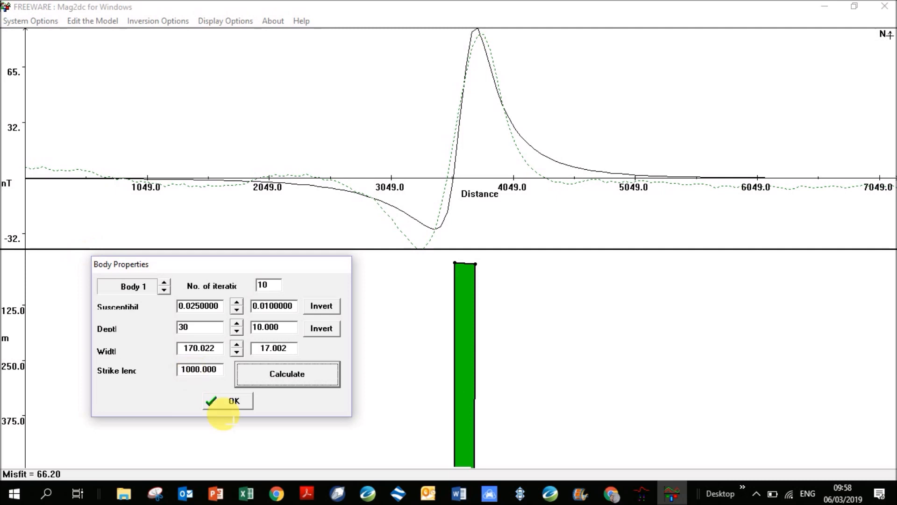
click(234, 401)
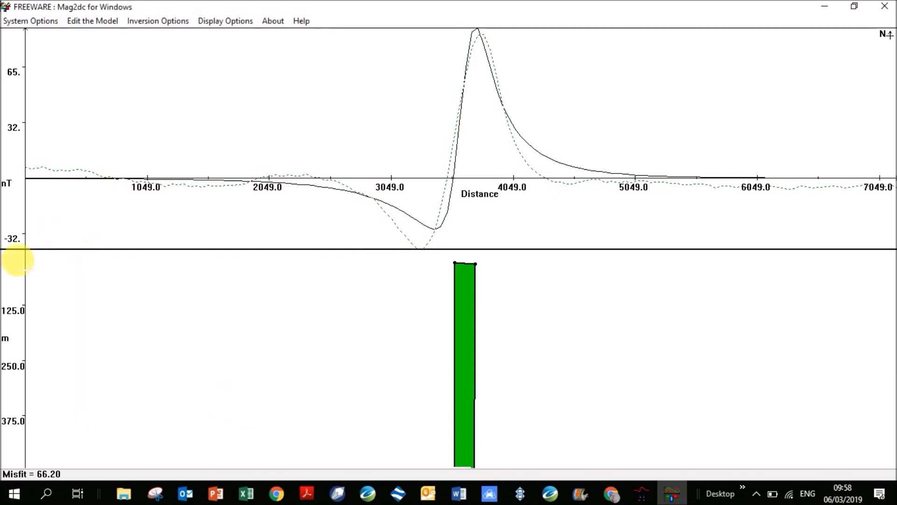